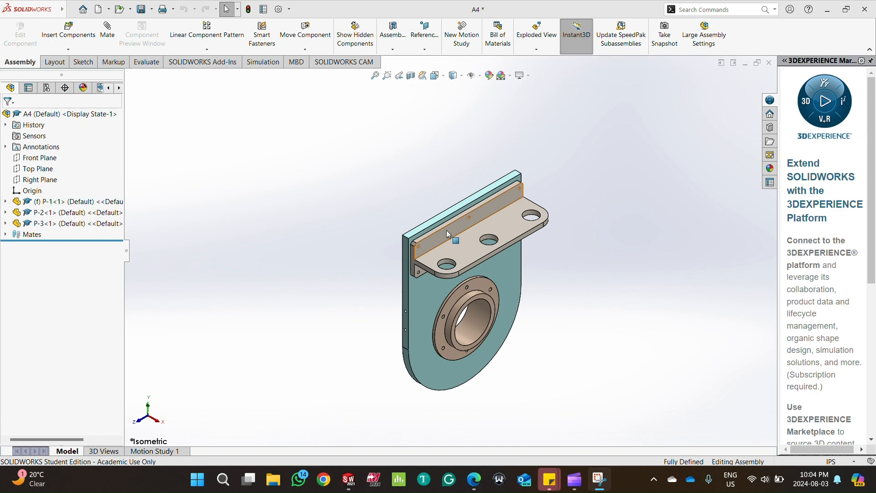
- Open the P-3 bracket from the assembly and fillet both long inside edges where the shelf meets the back plate with a 0.25 in radius
click(447, 232)
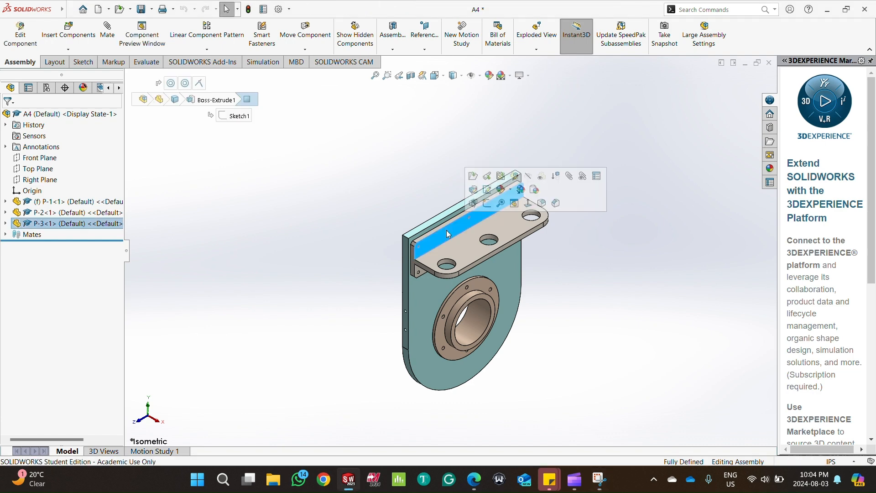
click(475, 176)
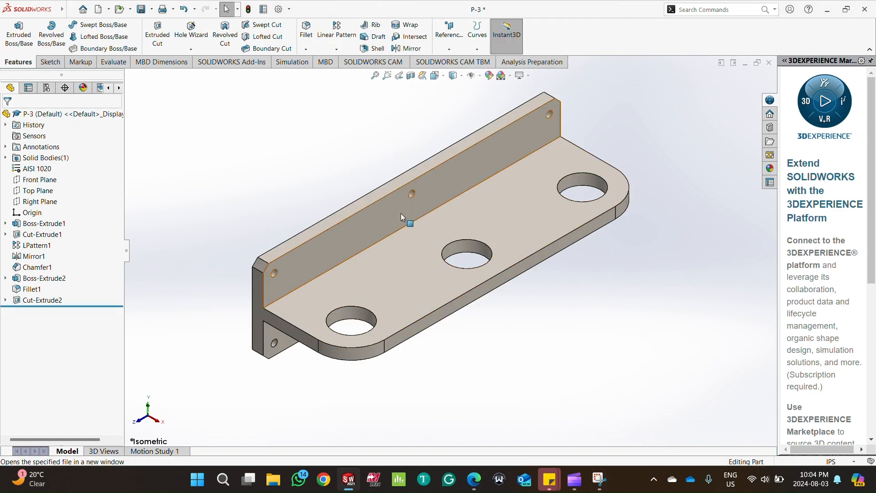
click(306, 30)
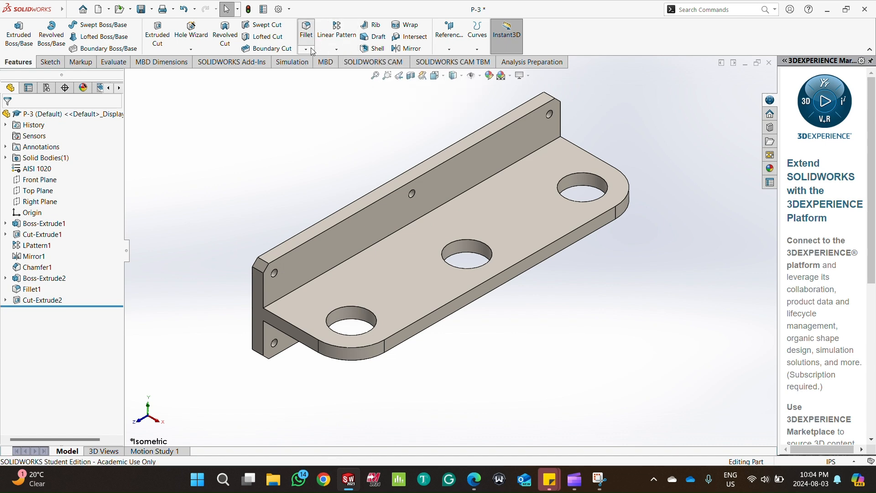
click(374, 244)
middle_drag(488, 373, 436, 219)
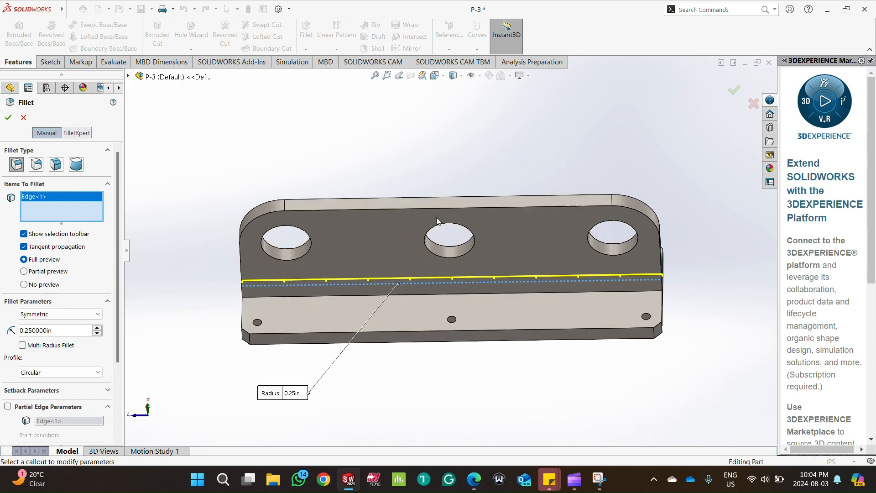
click(471, 294)
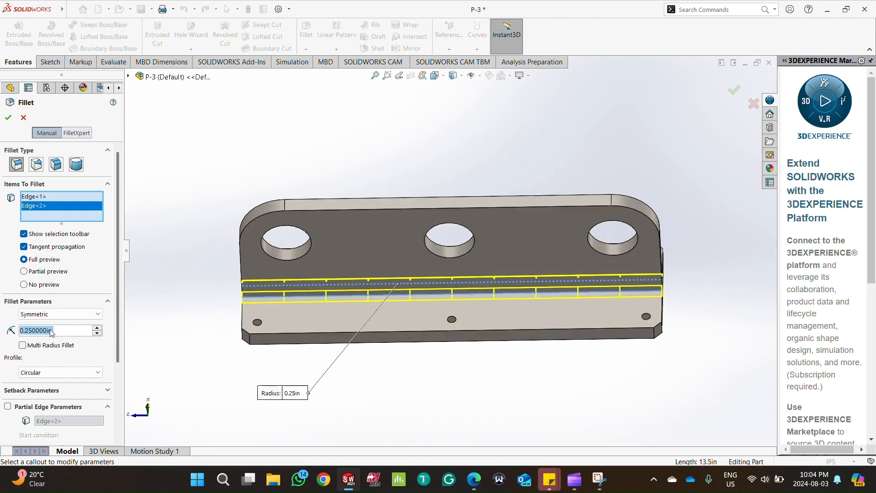
key(alt+Tab)
key(alt+Tab)
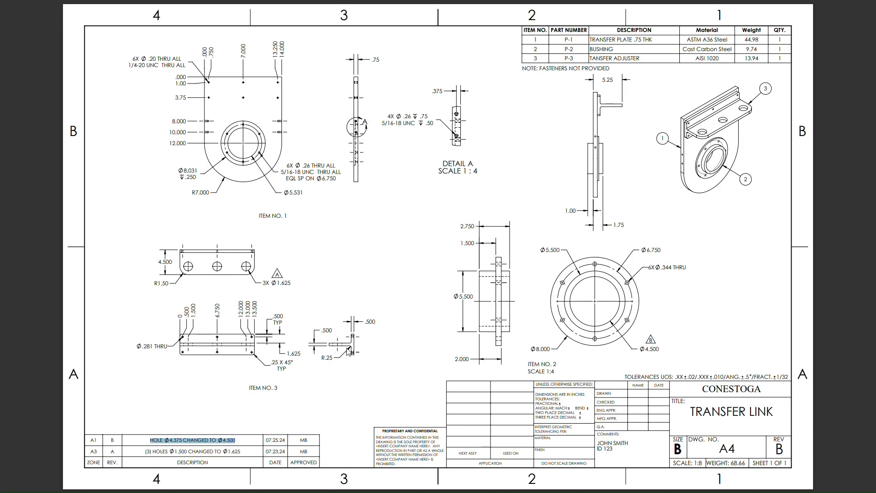
key(alt+Tab)
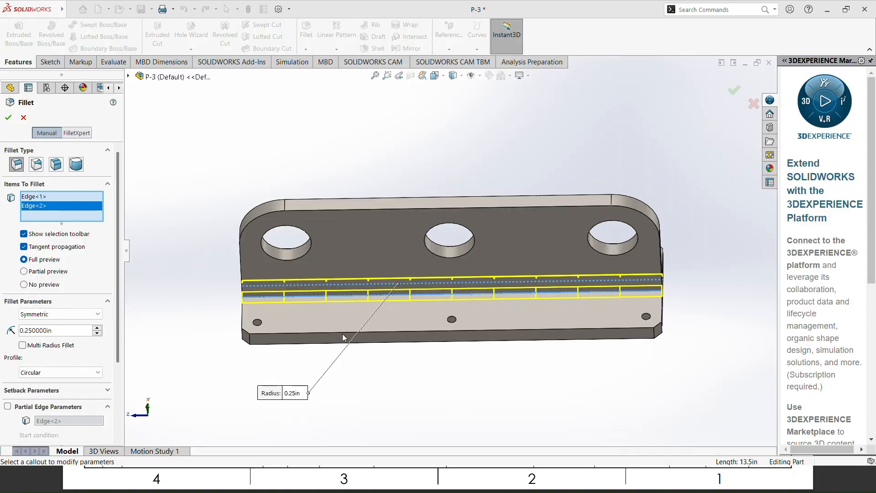
click(9, 119)
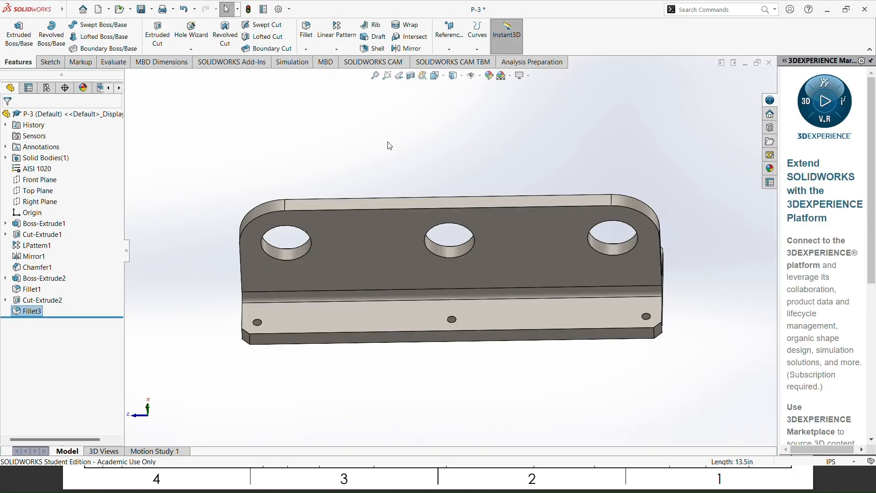
key(ctrl+7)
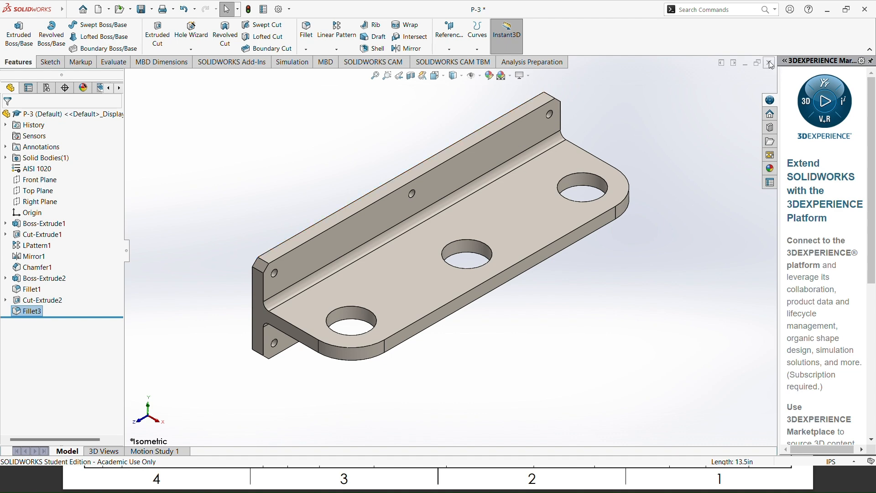
- Return to assembly A4 and rebuild it with the changed part
click(249, 479)
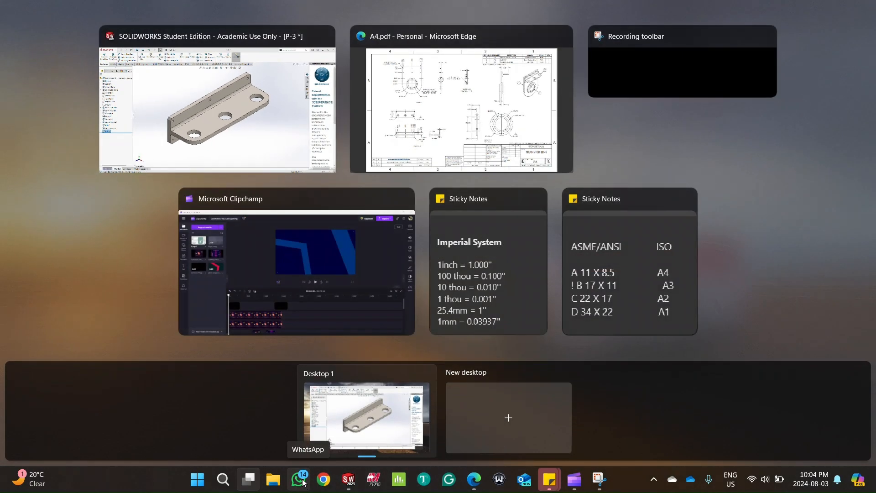
mouse_move(367, 425)
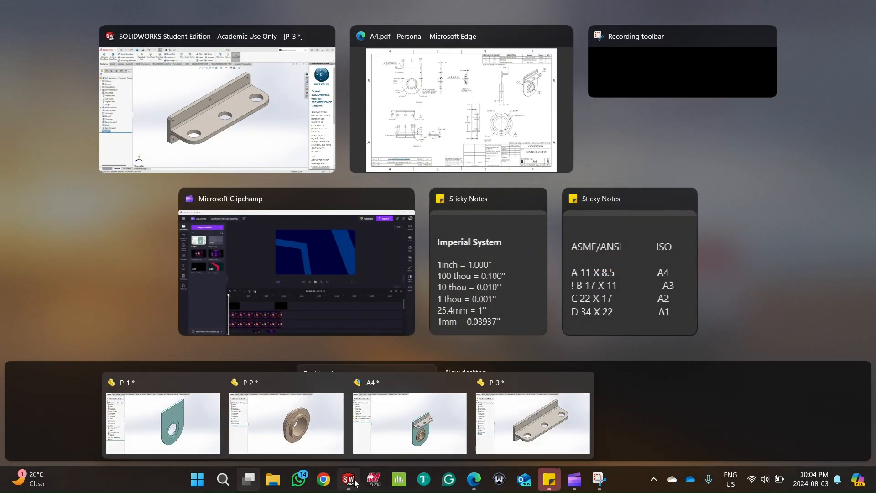
click(396, 427)
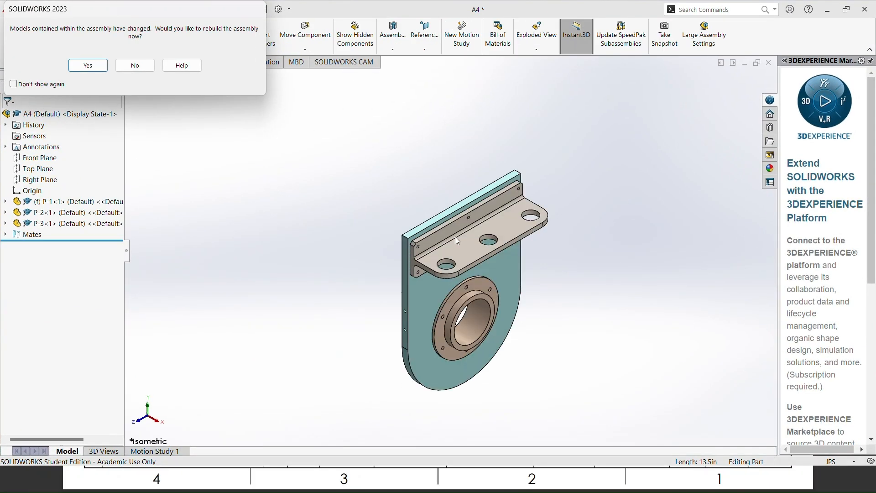
click(80, 65)
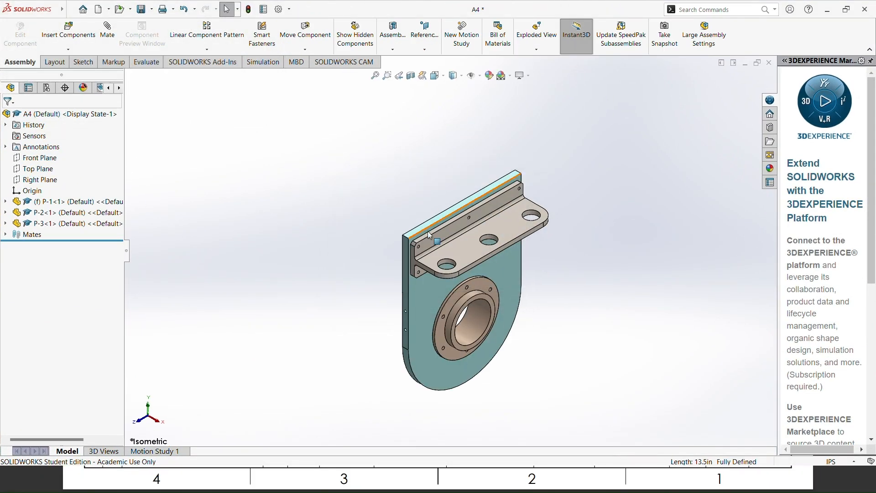
- Check the assembly's custom properties for Description and Weight
click(265, 10)
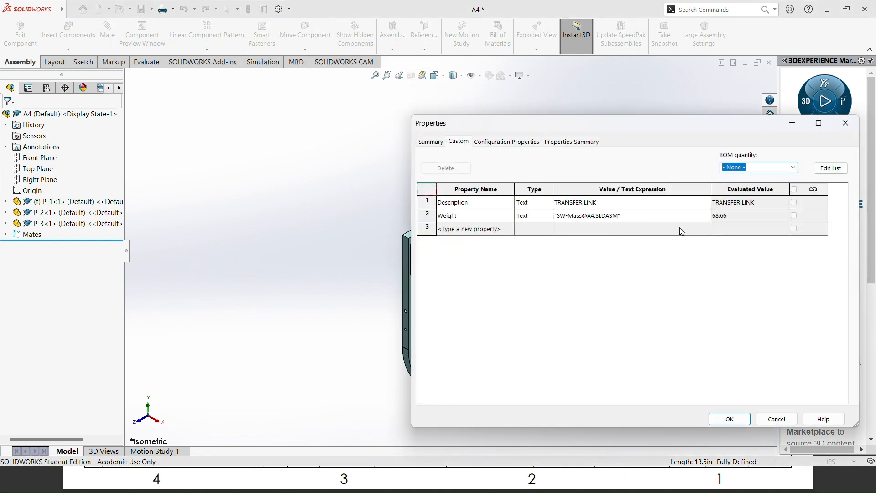
click(604, 203)
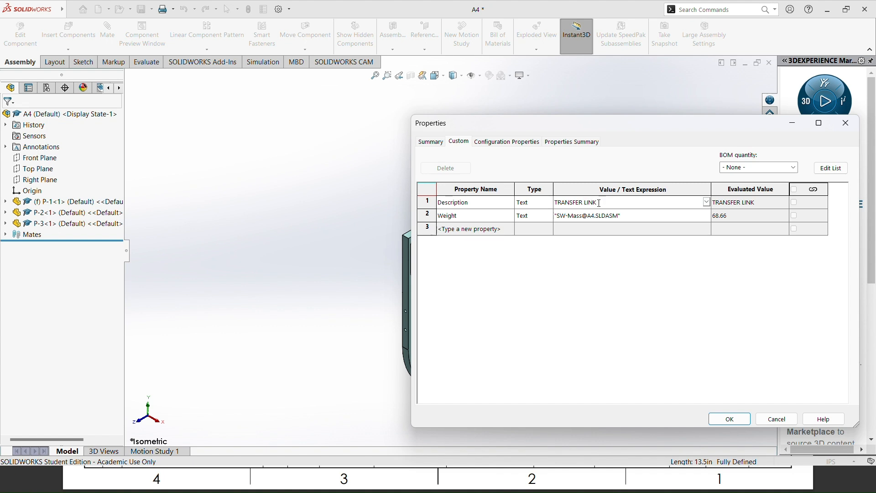
mouse_move(599, 203)
mouse_down()
mouse_move(562, 204)
mouse_move(602, 201)
mouse_up()
click(729, 418)
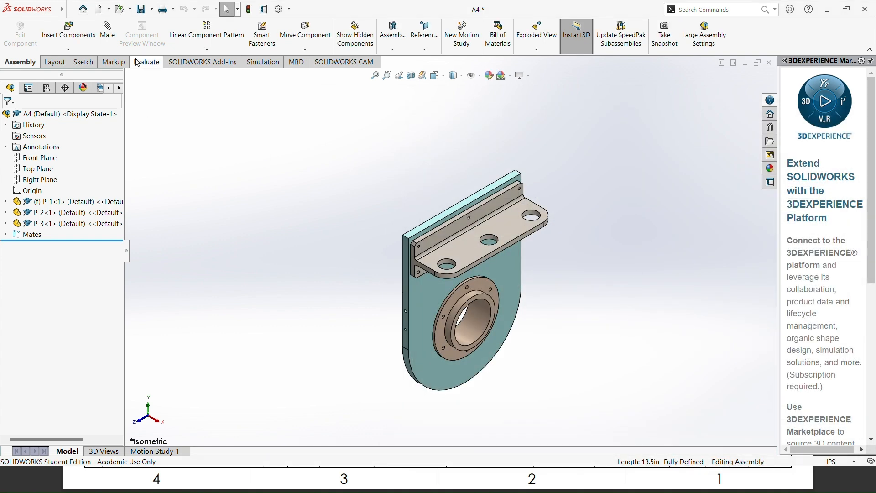
- Create a new drawing from the Drawing ANSI B Size template without inserting a model view
click(101, 12)
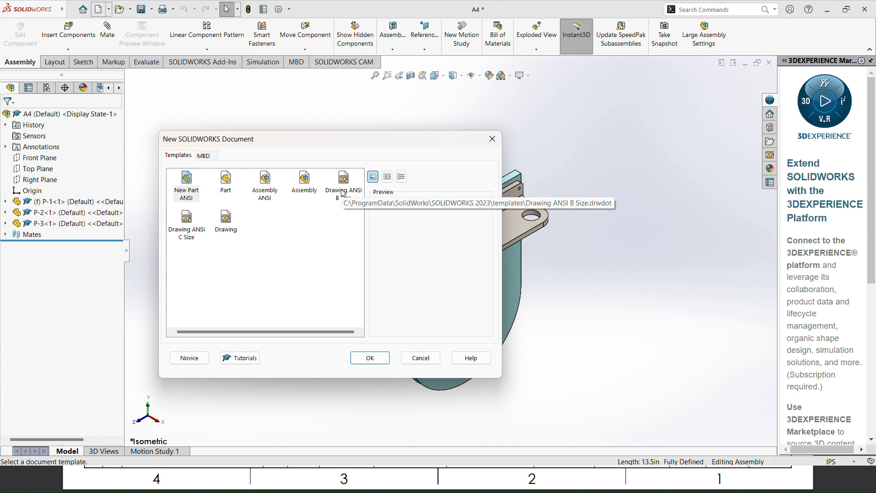
key(alt+Tab)
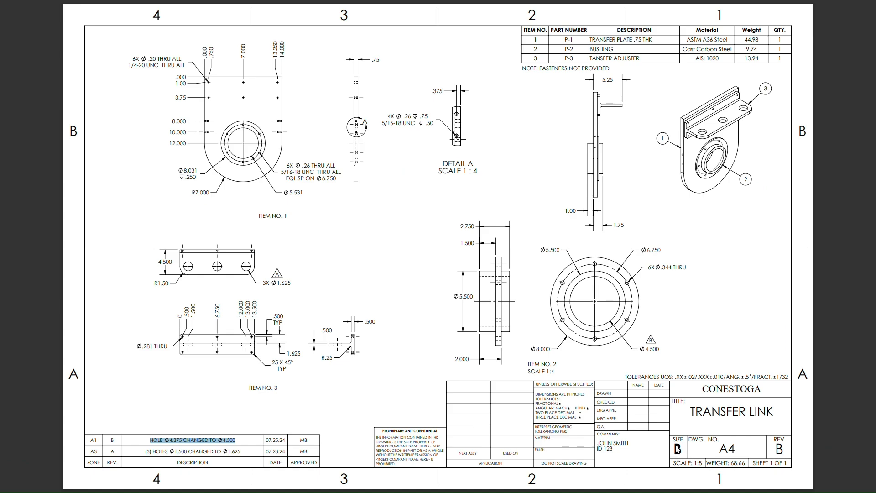
key(alt+Tab)
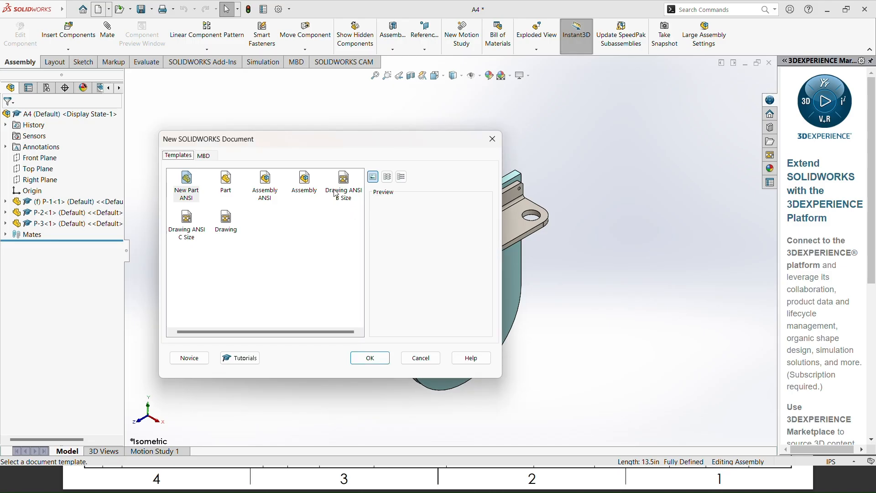
click(344, 184)
click(371, 358)
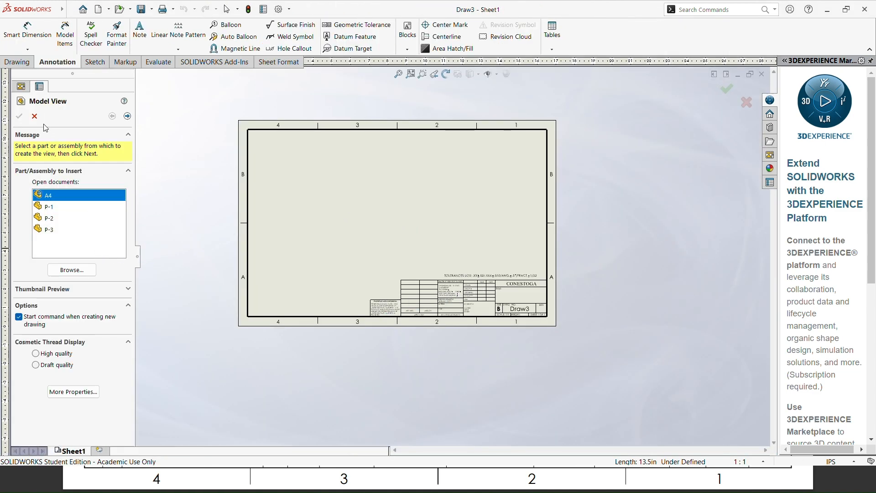
click(34, 116)
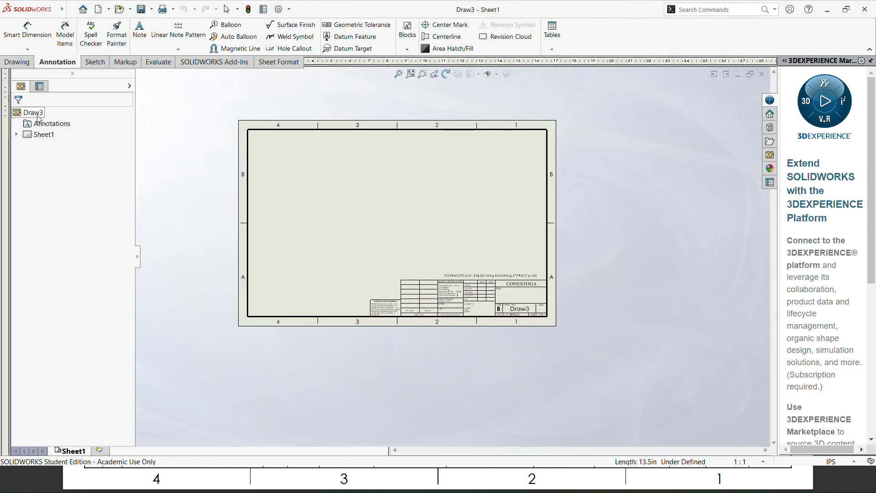
- Load assembly A4 into the View Palette and place its isometric view near the drawing sheet's upper-right corner
click(770, 156)
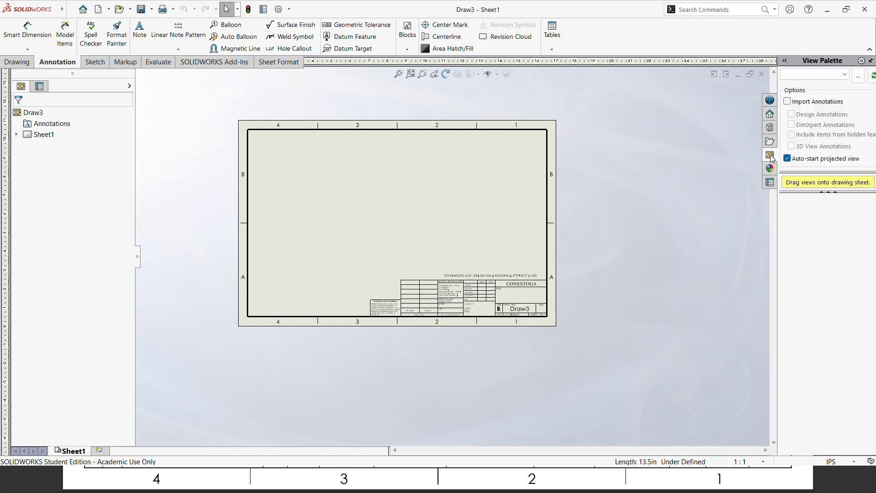
click(845, 77)
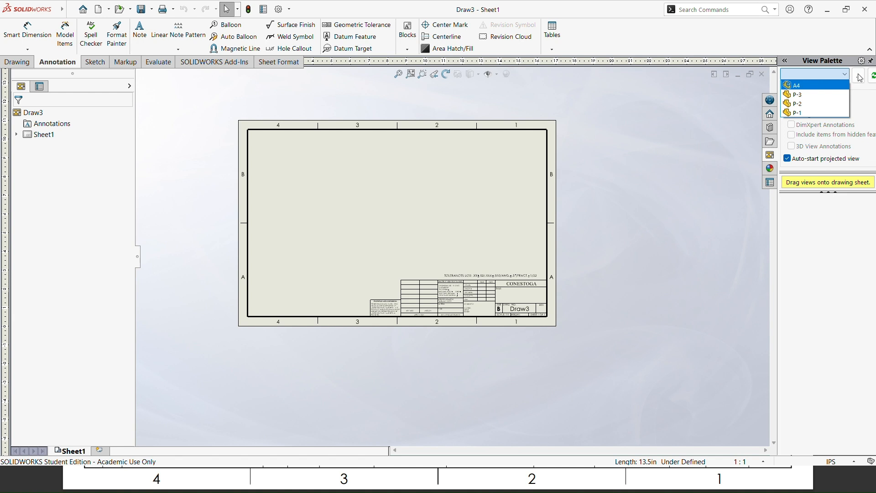
click(804, 87)
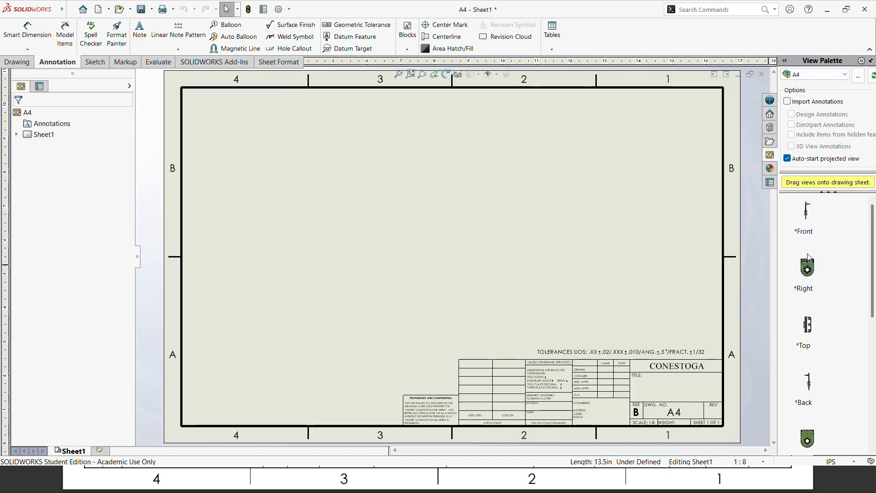
scroll(817, 279, down, 3)
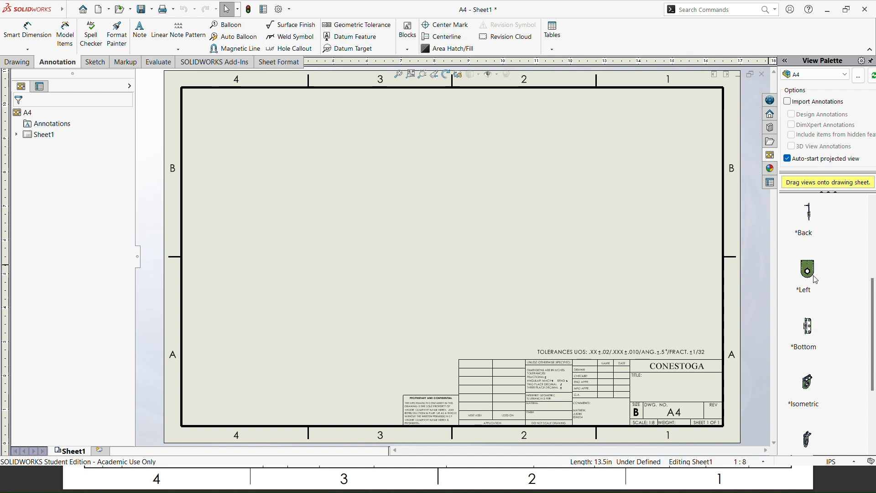
scroll(816, 283, down, 2)
mouse_move(809, 306)
mouse_down()
mouse_move(701, 269)
mouse_move(668, 213)
mouse_up()
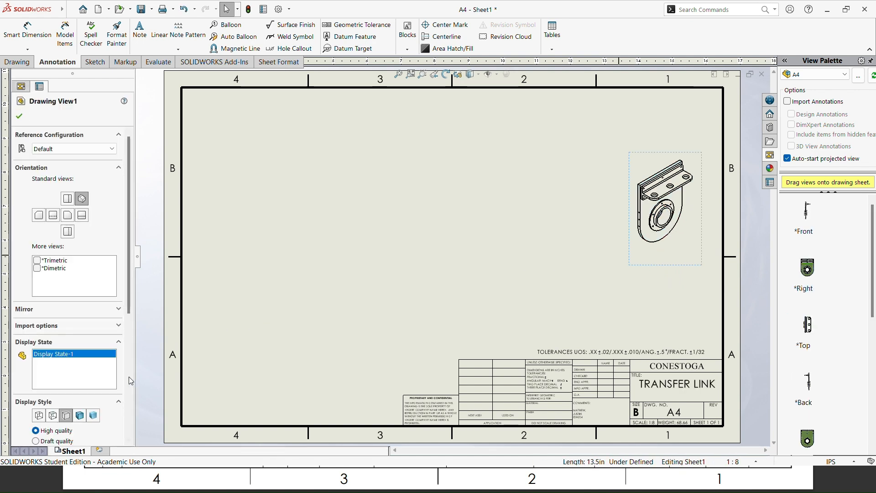
- Switch to editing the sheet format and open the title block's comments note, leaving its text as is
scroll(68, 420, down, 3)
scroll(443, 287, up, 1)
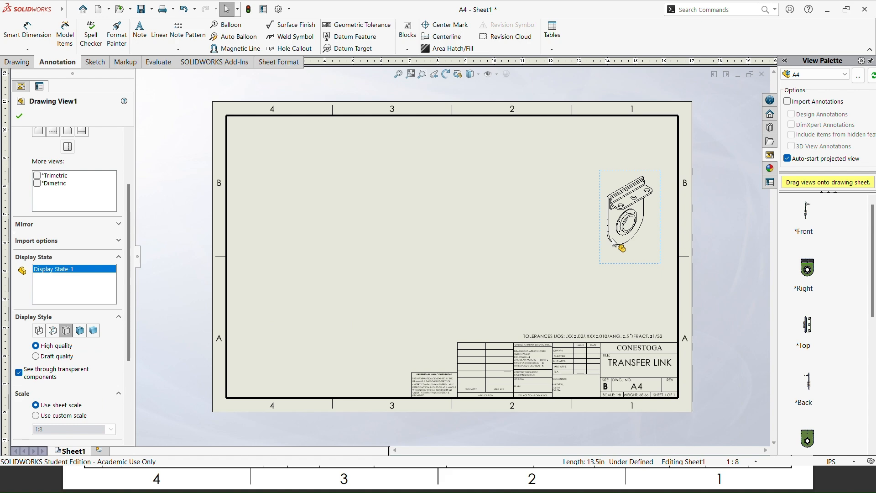
scroll(621, 247, down, 2)
scroll(614, 398, up, 2)
scroll(616, 402, down, 2)
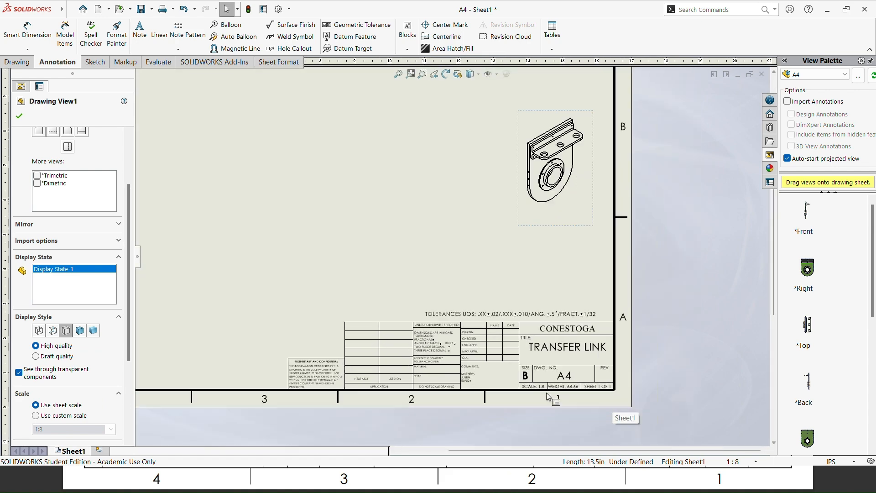
scroll(464, 292, down, 2)
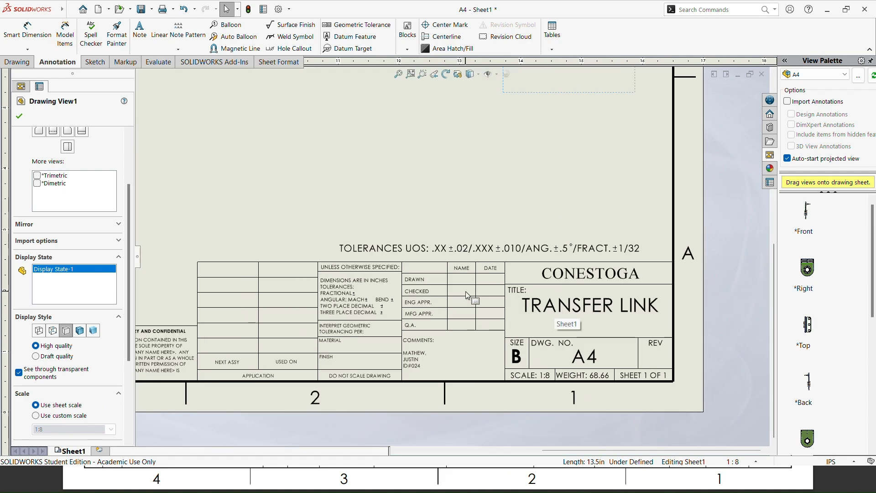
right_click(427, 160)
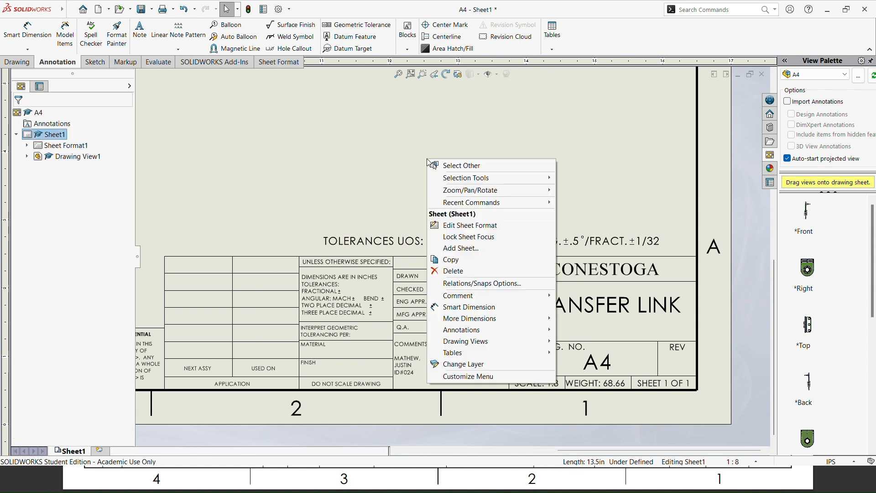
click(475, 225)
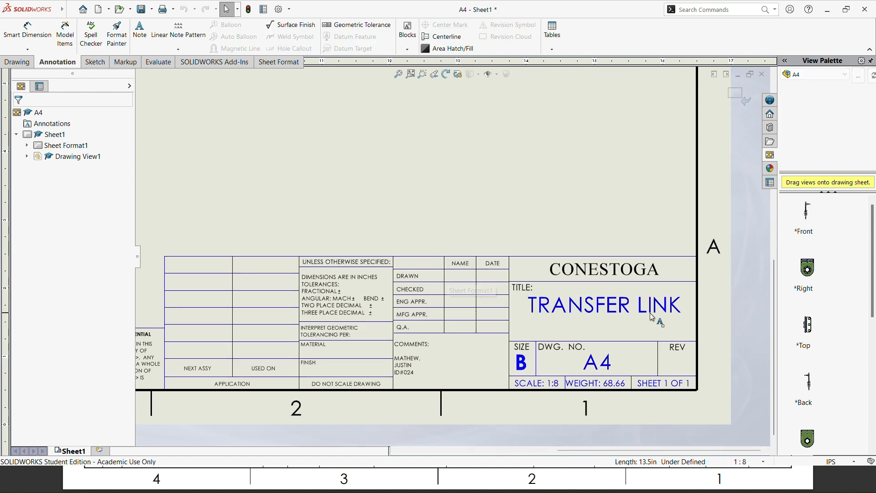
double_click(406, 363)
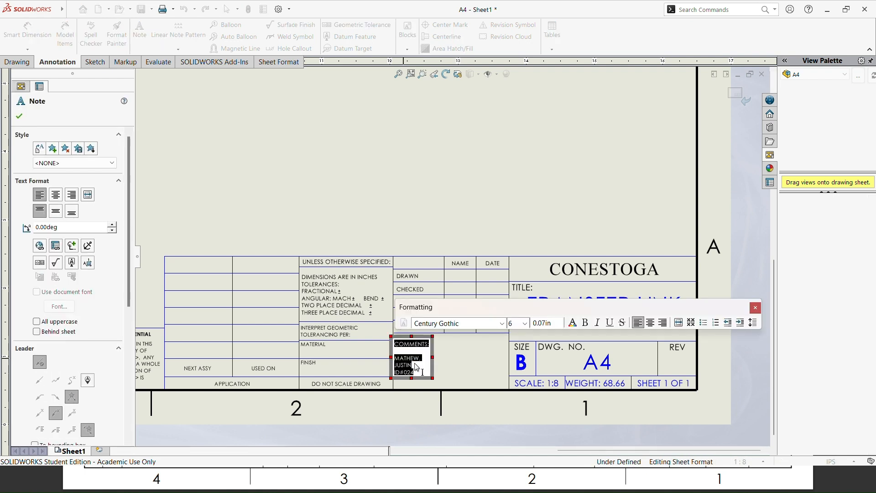
click(465, 362)
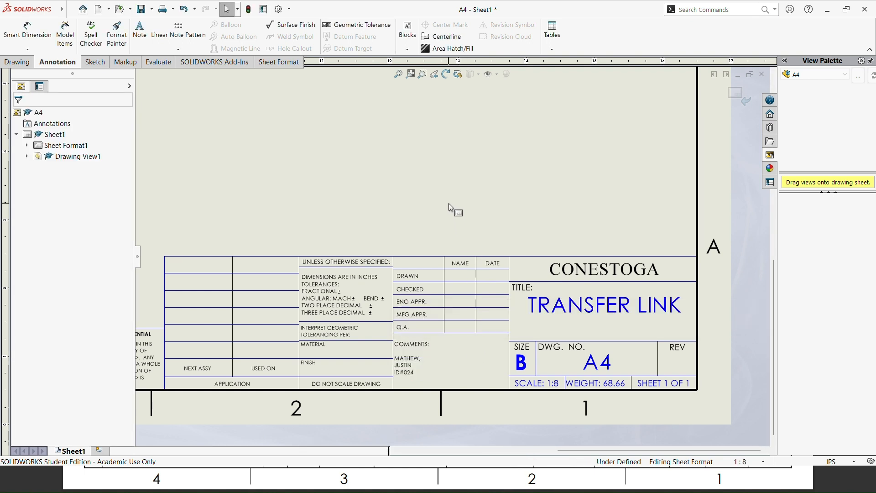
right_click(447, 186)
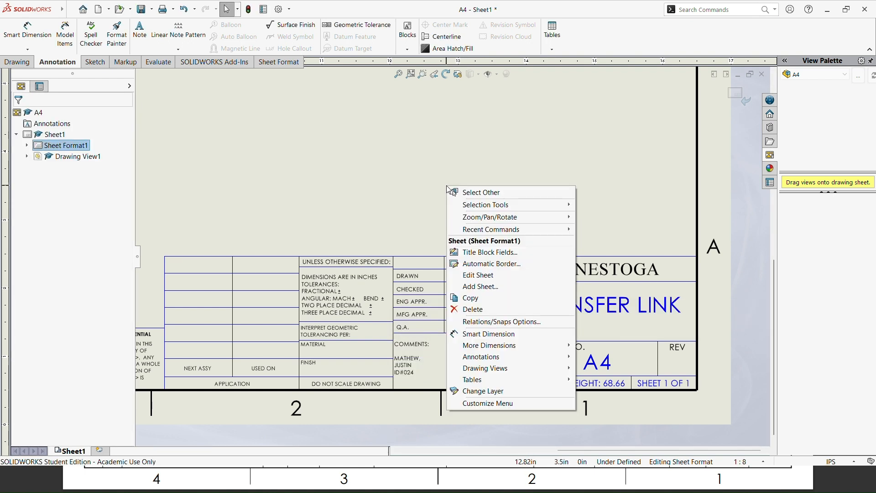
key(Escape)
scroll(468, 173, up, 6)
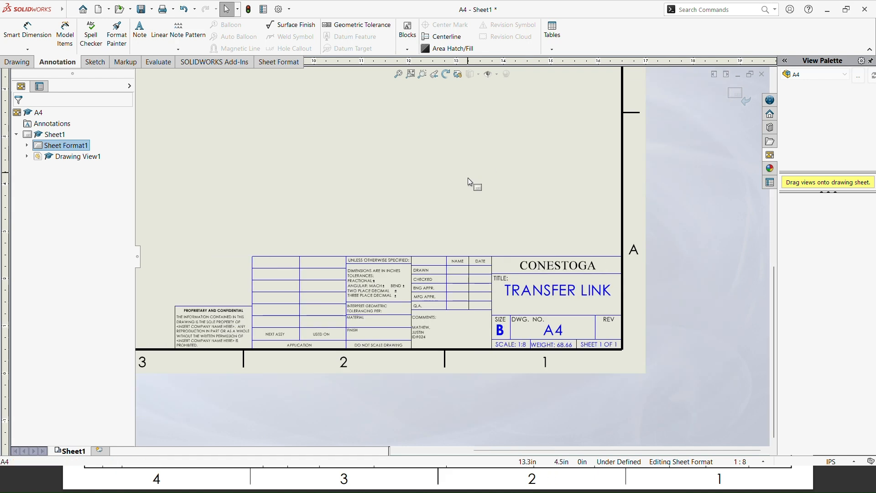
- Leave sheet format editing and return to editing the drawing sheet
scroll(411, 164, down, 3)
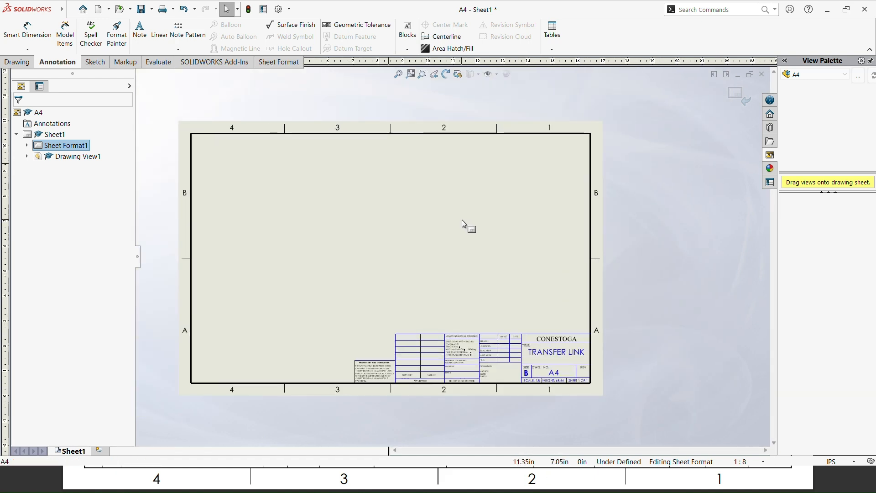
right_click(435, 230)
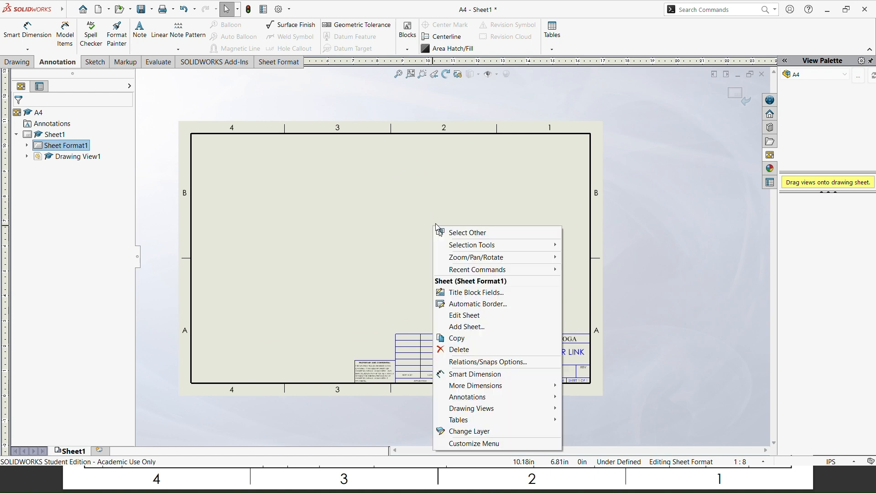
click(463, 315)
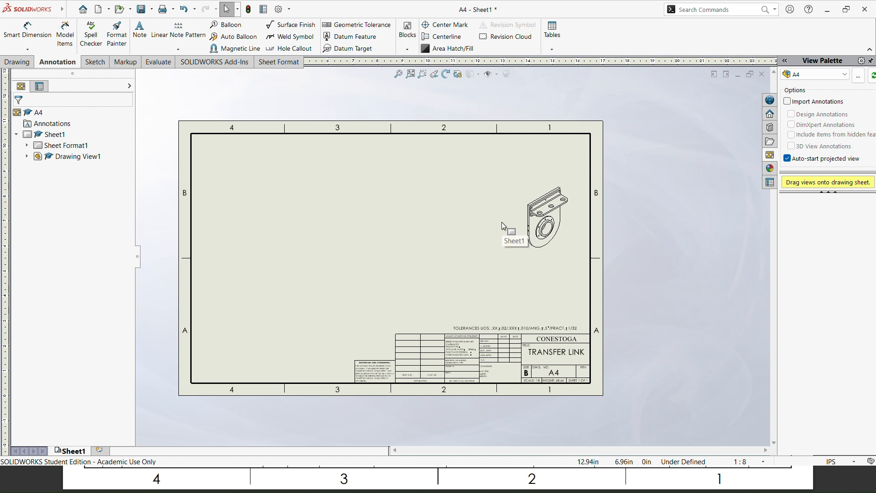
- Reload assembly A4 in the View Palette to list its available views, and fit the whole sheet in view
scroll(502, 224, down, 5)
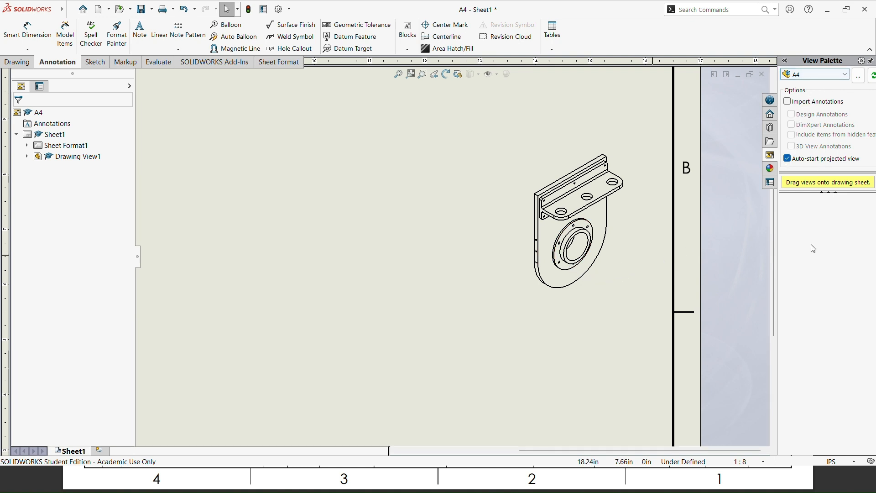
click(613, 262)
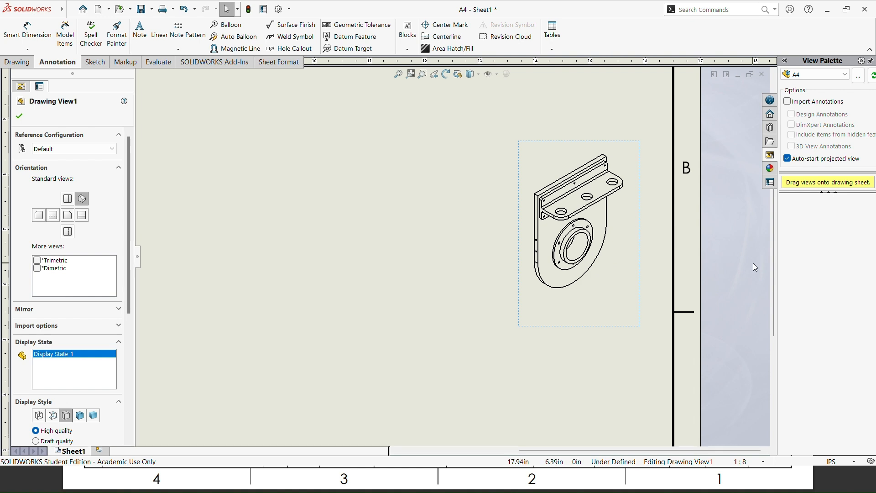
click(229, 220)
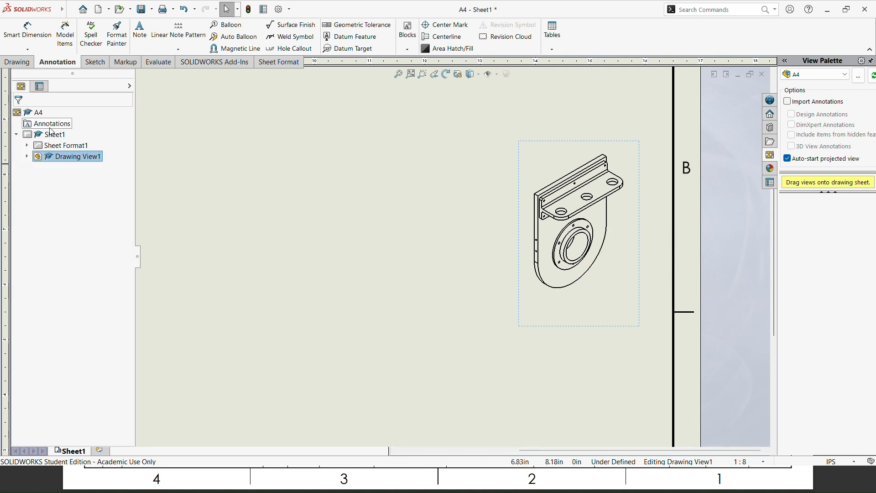
click(818, 77)
click(821, 85)
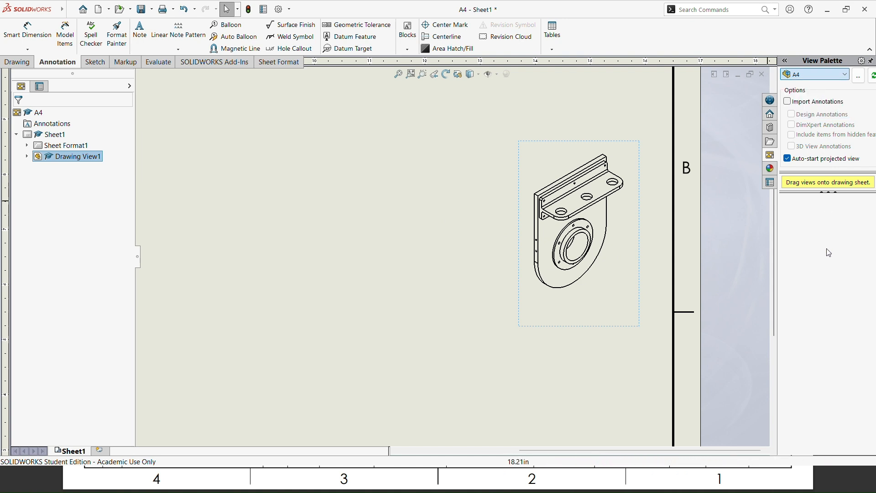
key(f)
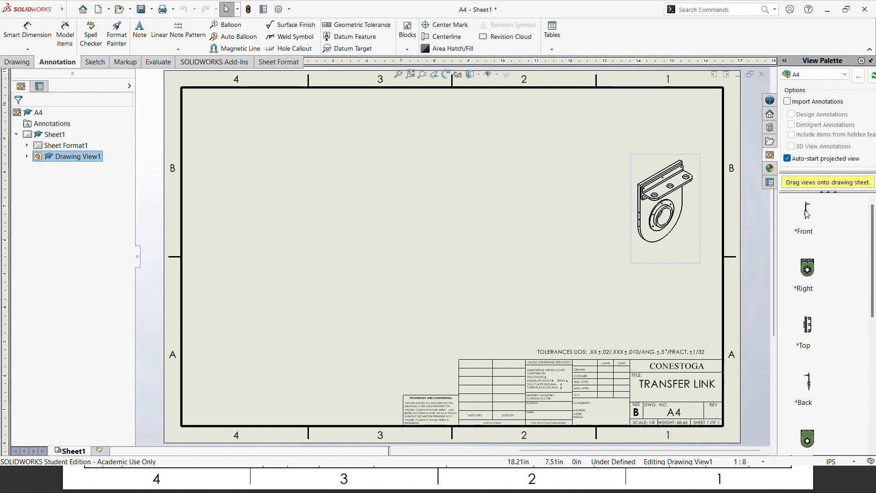
- Place assembly A4's front view beside the isometric view, without adding any projected views
mouse_move(808, 214)
mouse_down()
mouse_move(796, 226)
mouse_move(574, 210)
mouse_up()
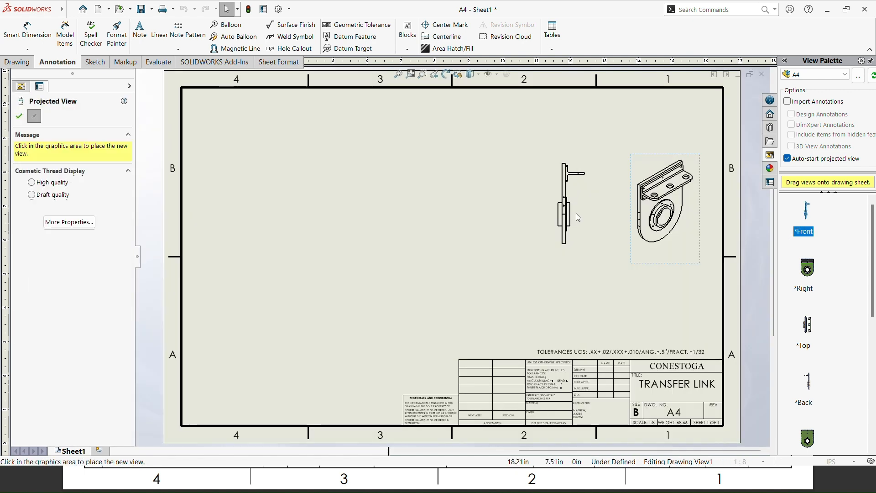
scroll(575, 206, down, 3)
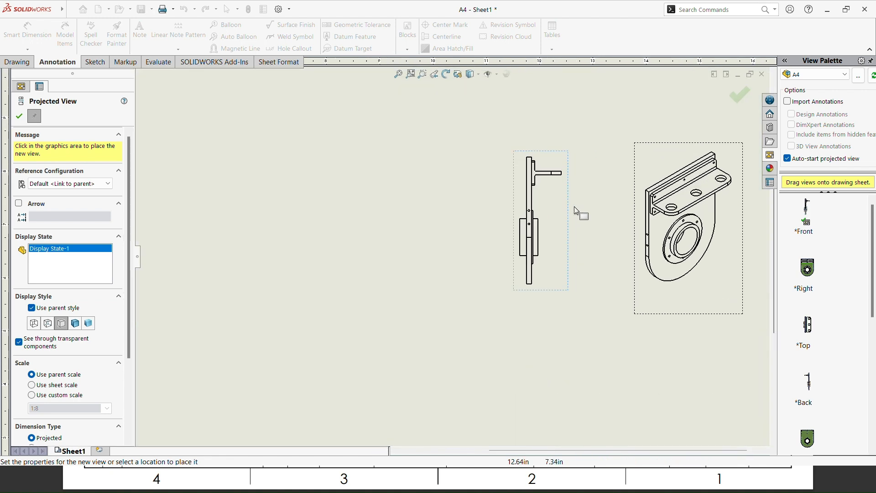
click(561, 286)
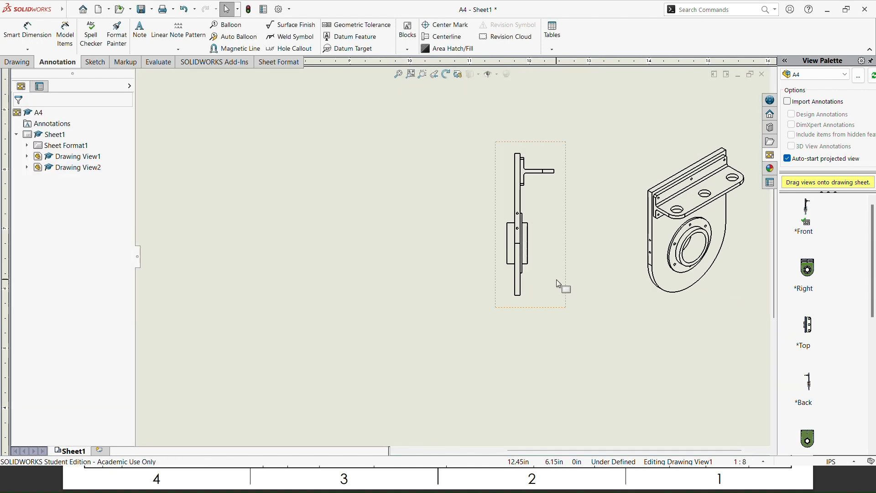
mouse_move(567, 311)
mouse_down()
mouse_move(561, 317)
mouse_move(571, 313)
mouse_up()
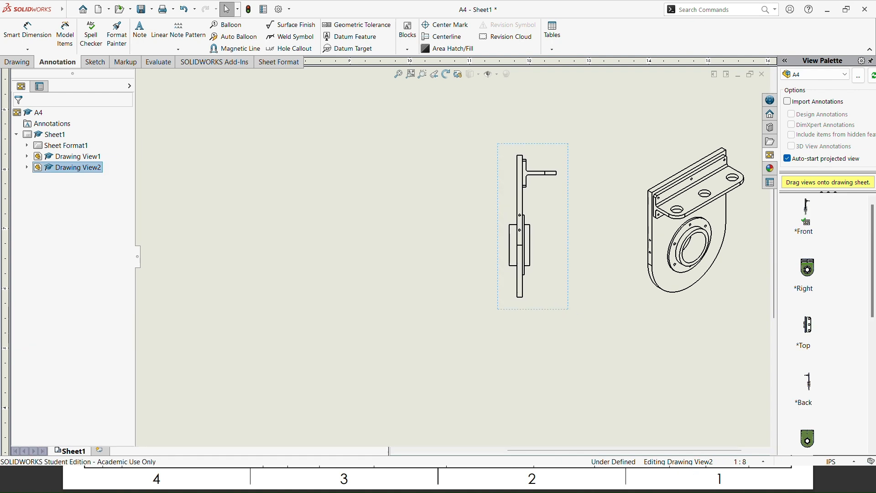
- Check the front view against the reference drawing and remove the tangent edges from its display
scroll(520, 248, down, 3)
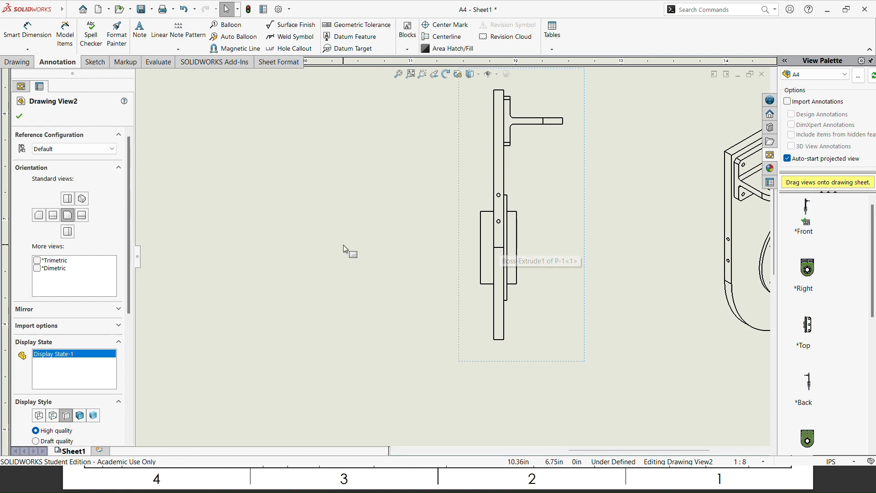
key(alt+Tab)
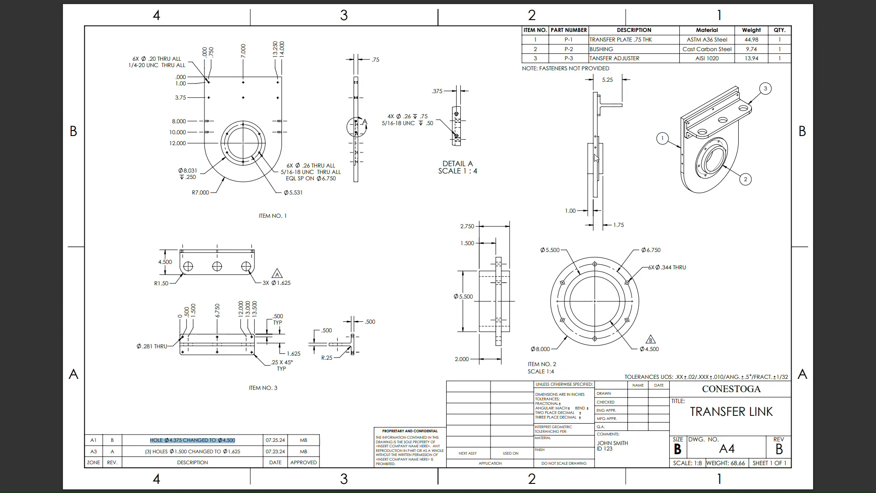
key(alt+Tab)
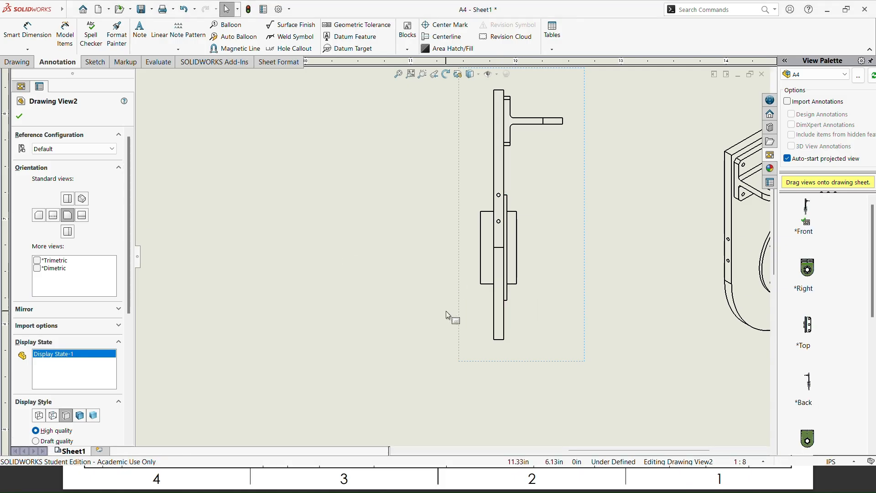
right_click(558, 289)
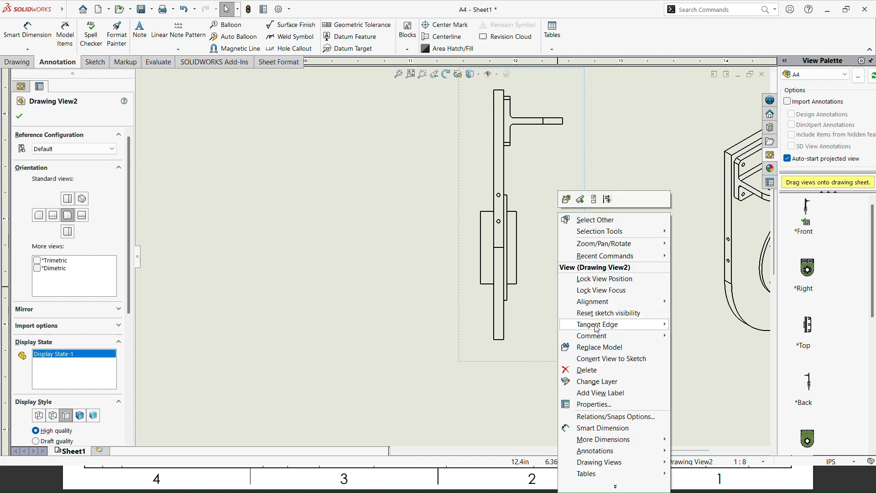
mouse_move(597, 325)
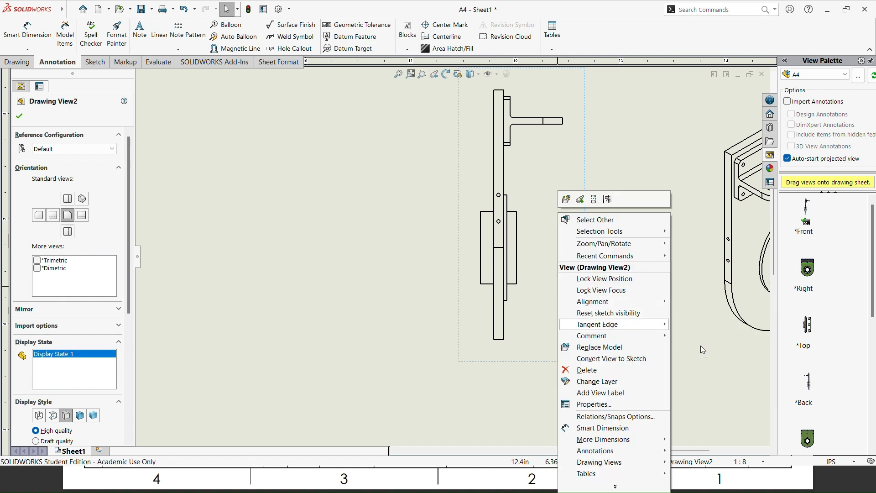
click(703, 348)
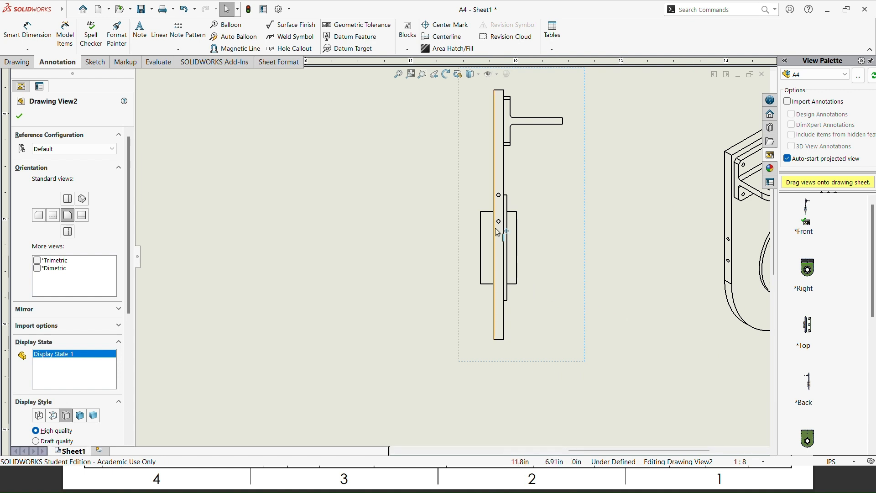
scroll(514, 217, up, 3)
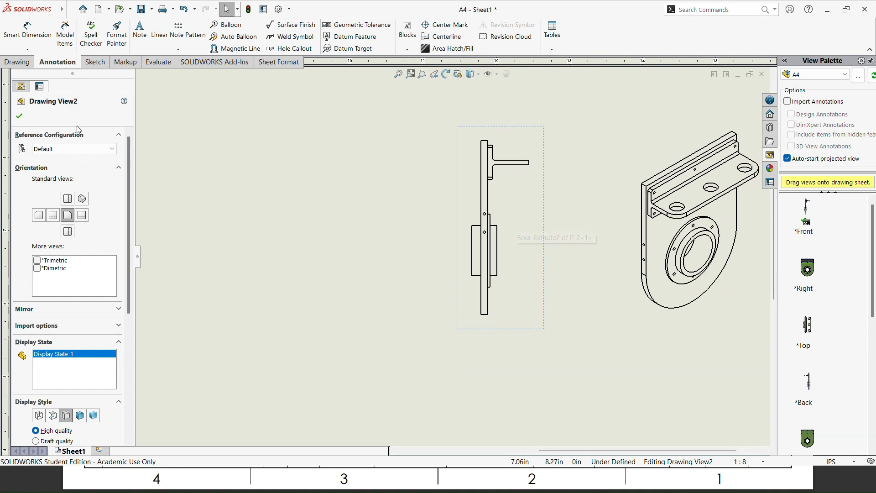
click(20, 116)
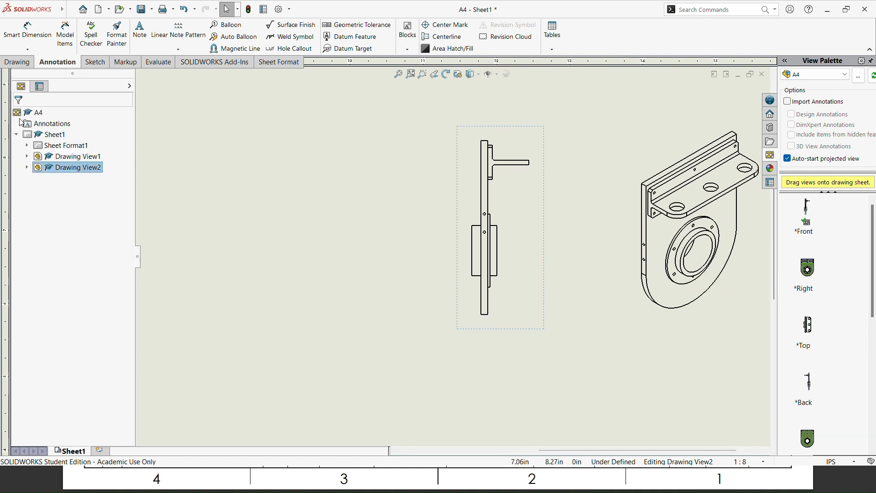
- Dimension the horizontal distance from the plate's back face to the bracket flange's outer end, above the front view
click(28, 38)
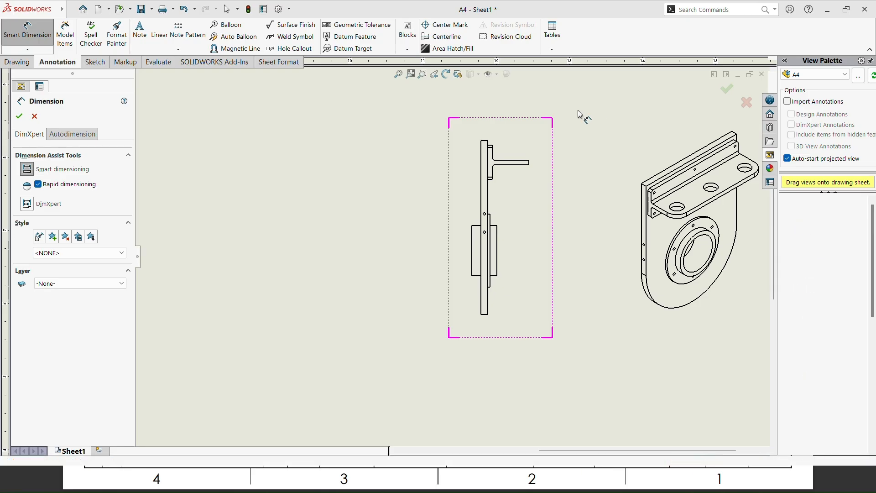
click(482, 160)
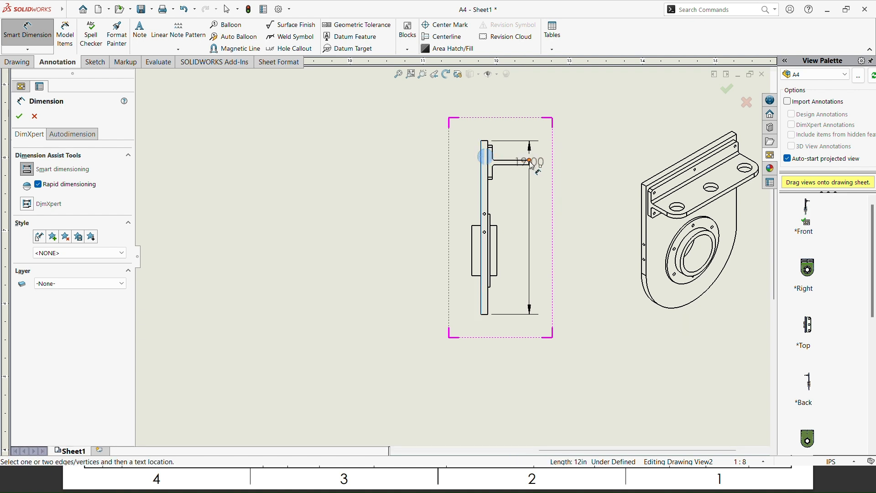
scroll(532, 168, down, 3)
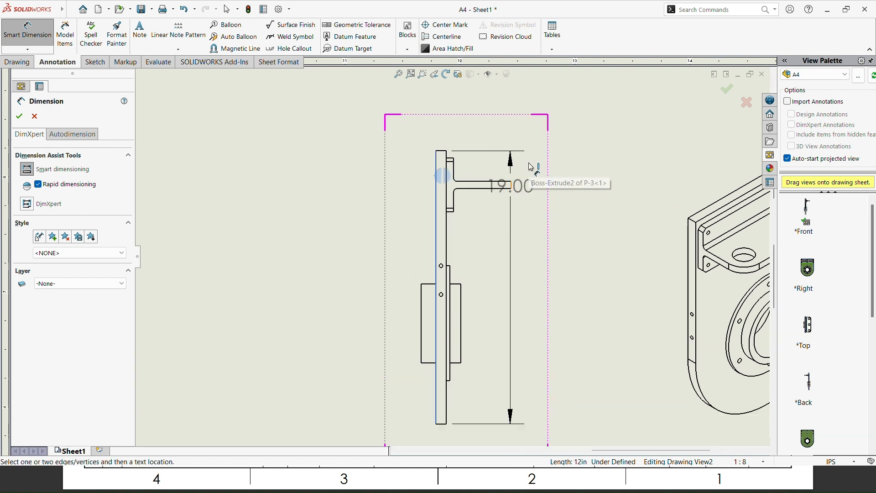
click(505, 197)
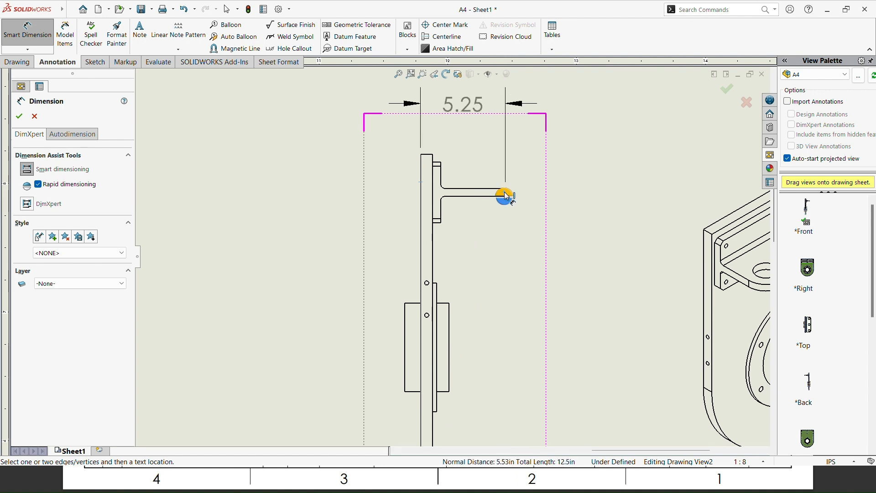
scroll(483, 174, up, 4)
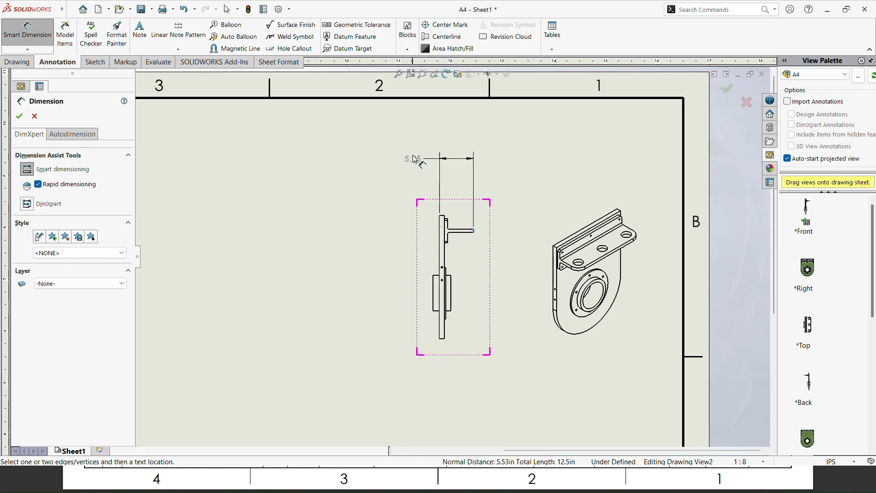
click(409, 159)
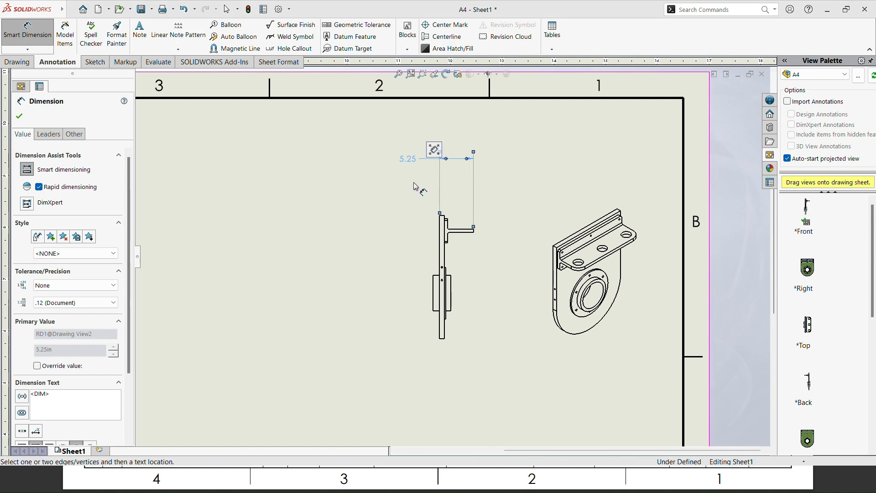
- Check the reference drawing and centre the flange dimension's text between its extension lines
click(457, 309)
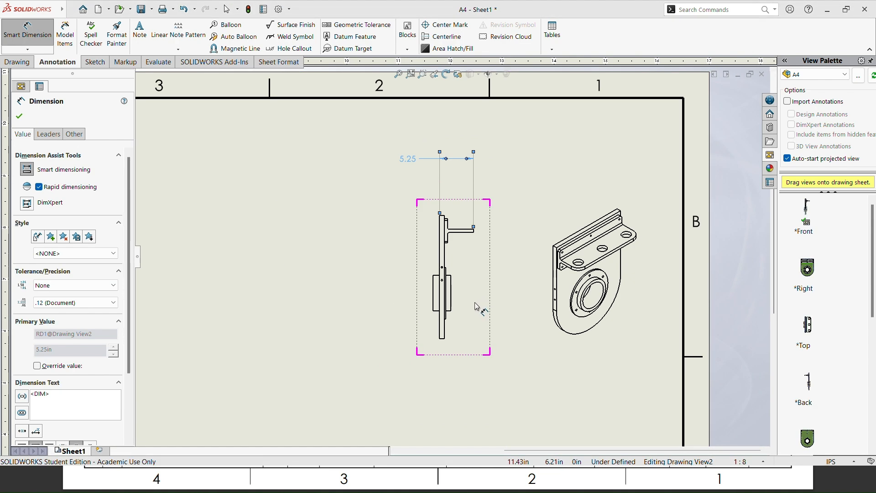
key(alt+Tab)
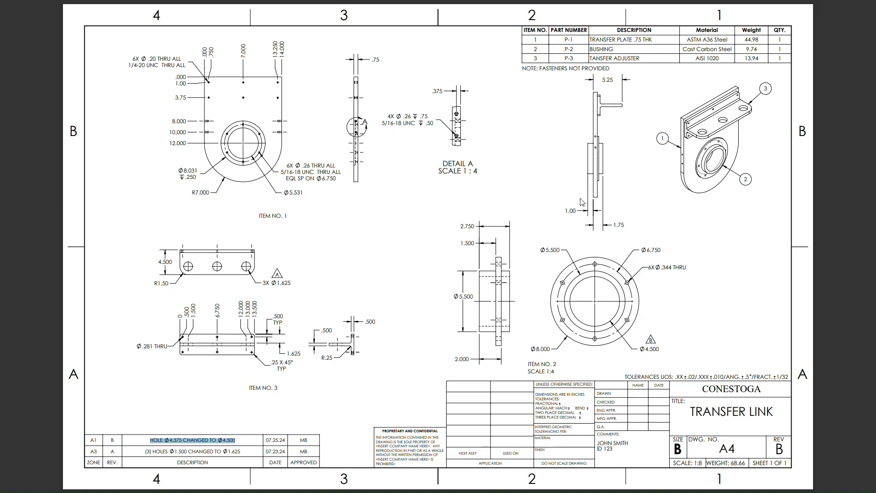
key(alt+Tab)
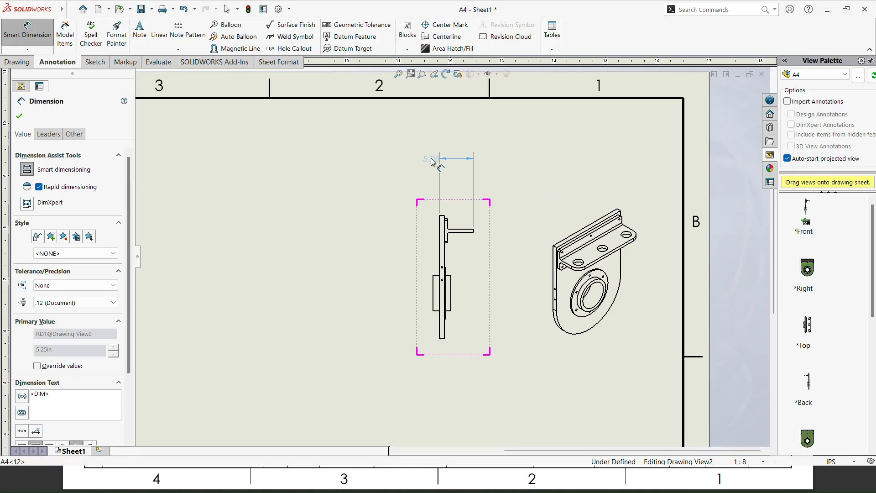
click(459, 160)
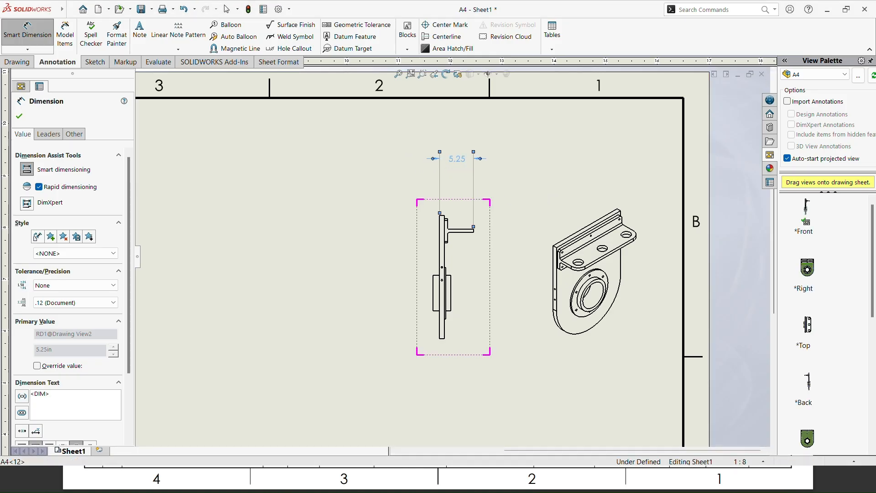
- Dimension the horizontal distances from the plate's back face to both end faces of the bushing, below the front view
click(435, 307)
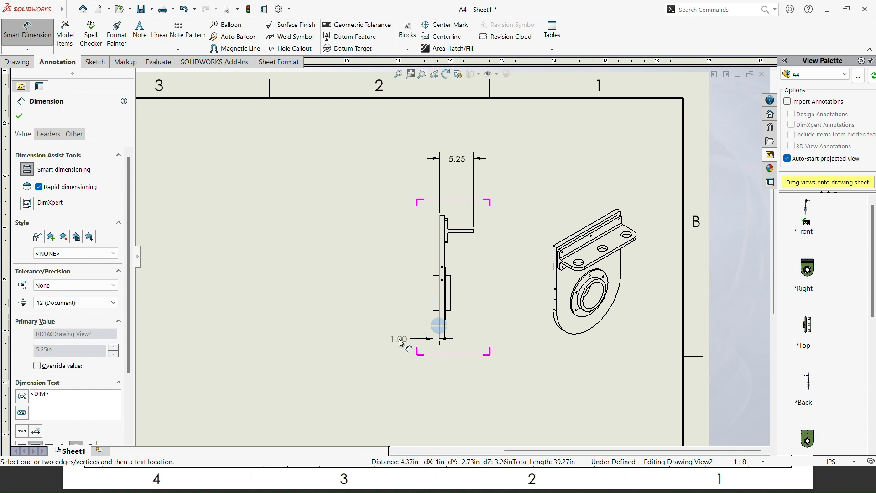
click(401, 354)
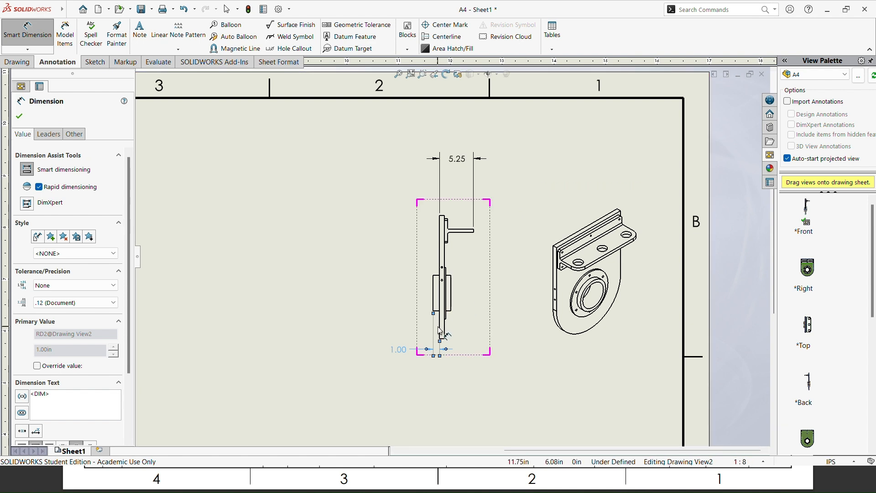
click(442, 327)
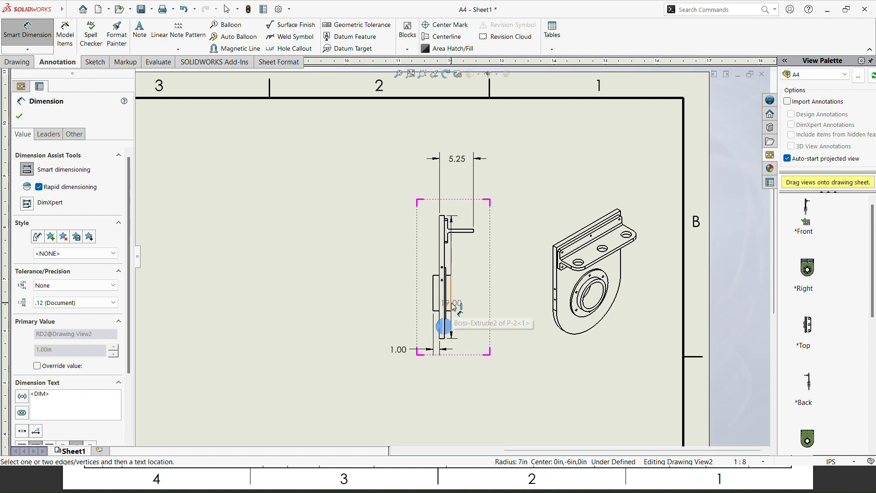
click(452, 303)
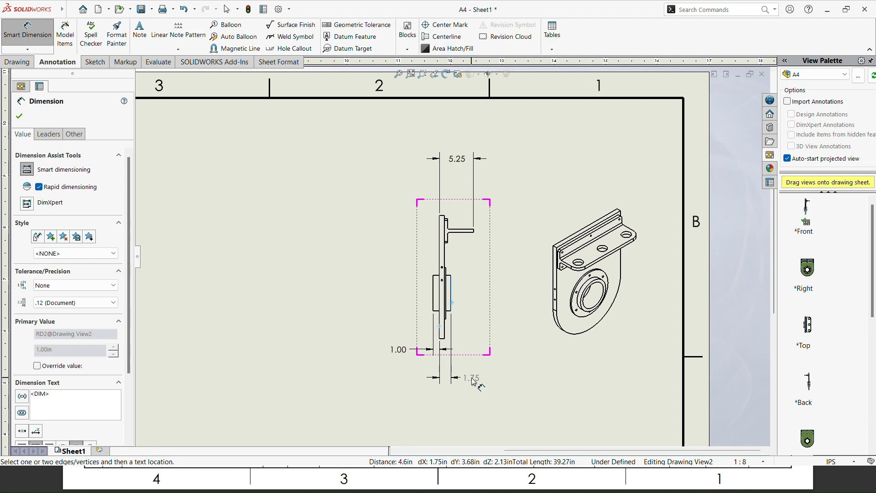
click(474, 383)
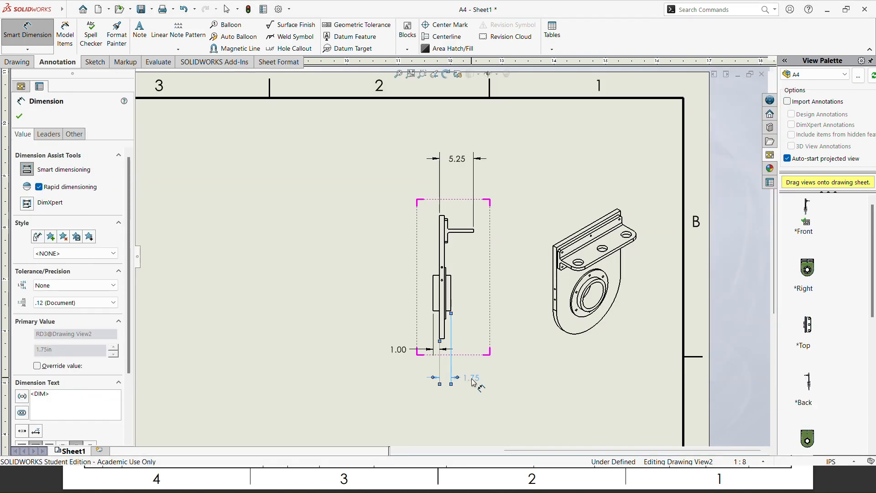
- Check the bushing dimensions on the front view against the reference drawing and finish dimensioning
key(alt+Tab)
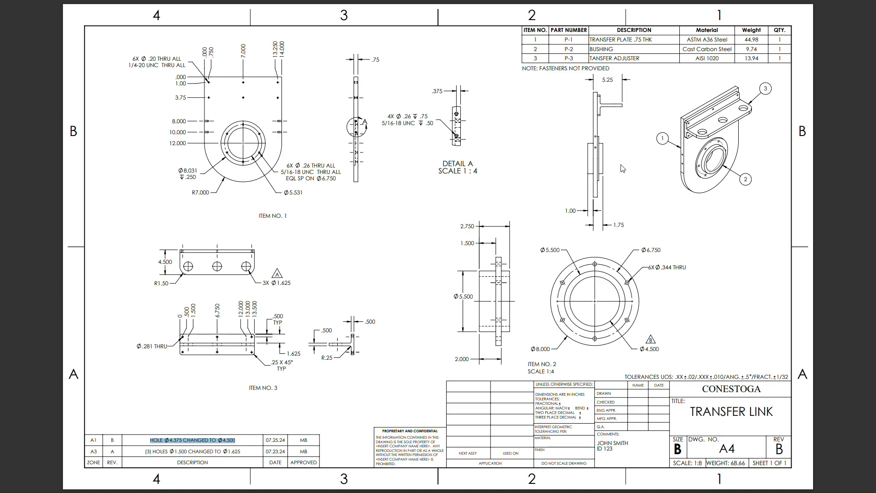
key(alt+Tab)
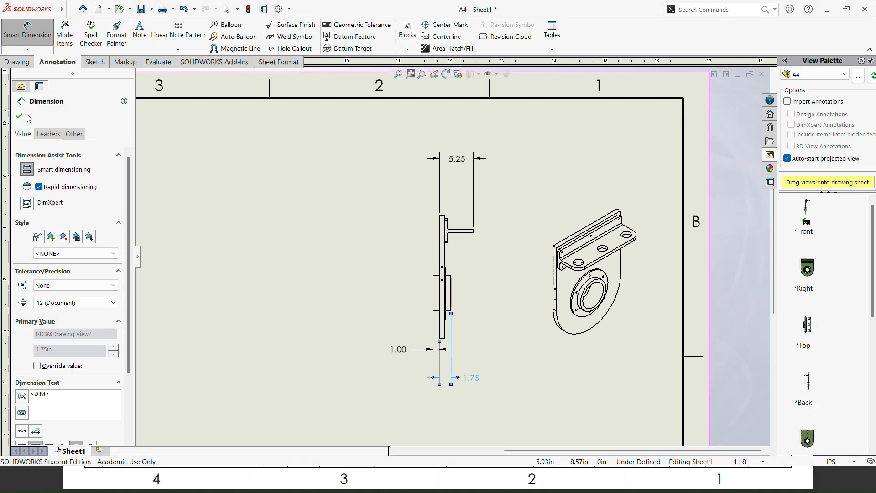
click(19, 117)
- Check the reference drawing and place the (A) Right view of part P-1 in the sheet's upper-left area, without projected views
scroll(354, 322, up, 5)
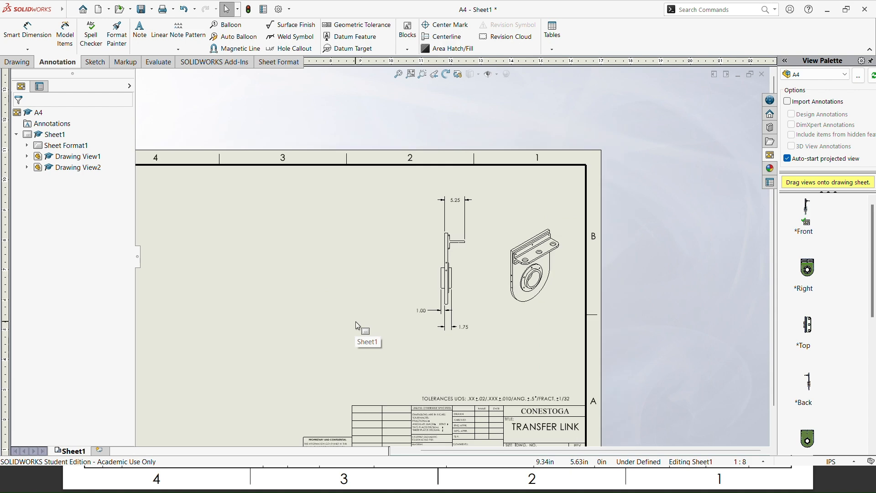
scroll(403, 286, up, 4)
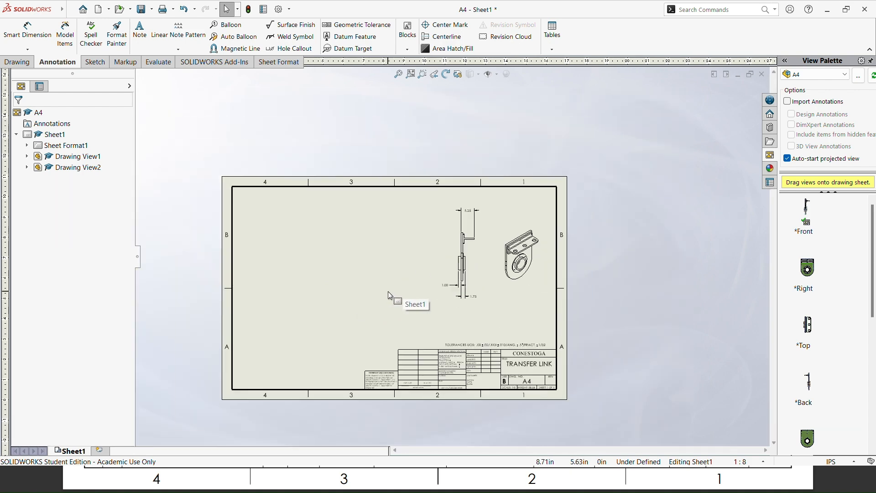
scroll(379, 290, down, 3)
key(alt+Tab)
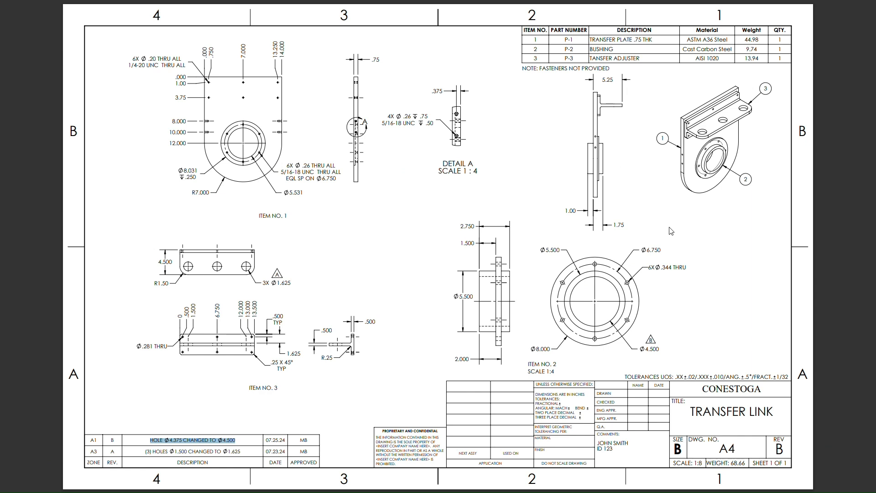
key(alt+Tab)
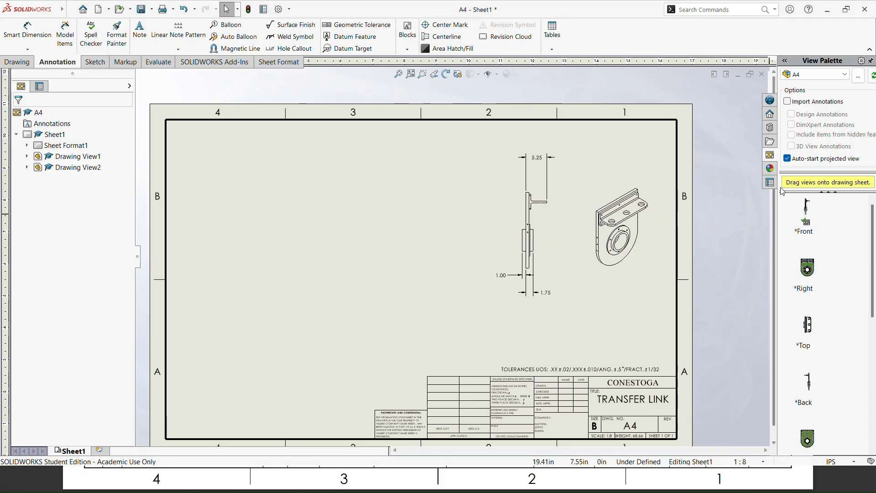
click(815, 74)
click(804, 104)
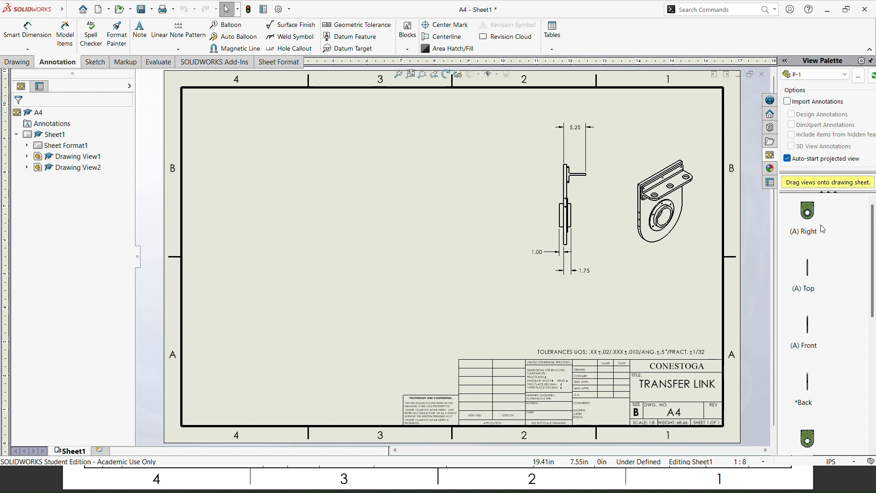
drag(805, 227, 275, 160)
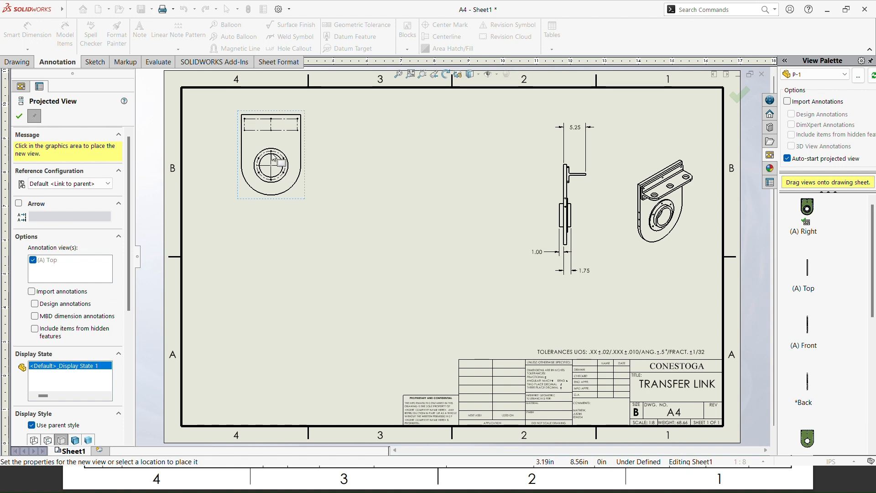
scroll(274, 160, down, 3)
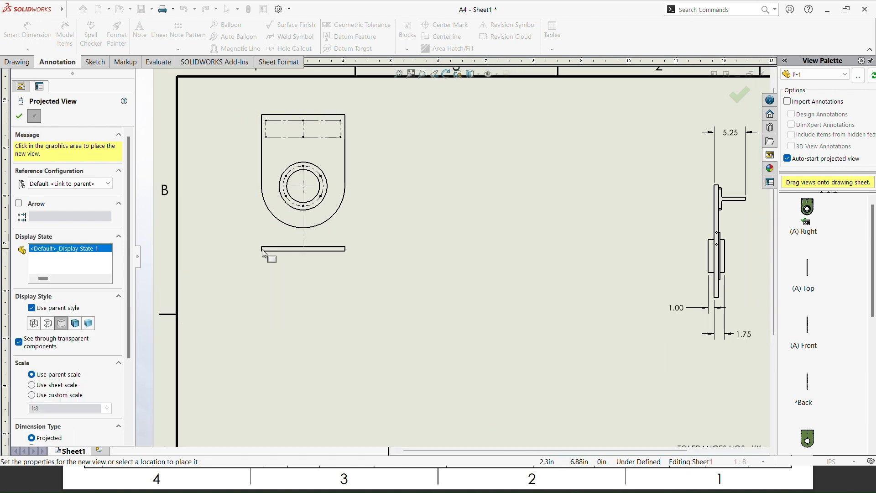
key(Escape)
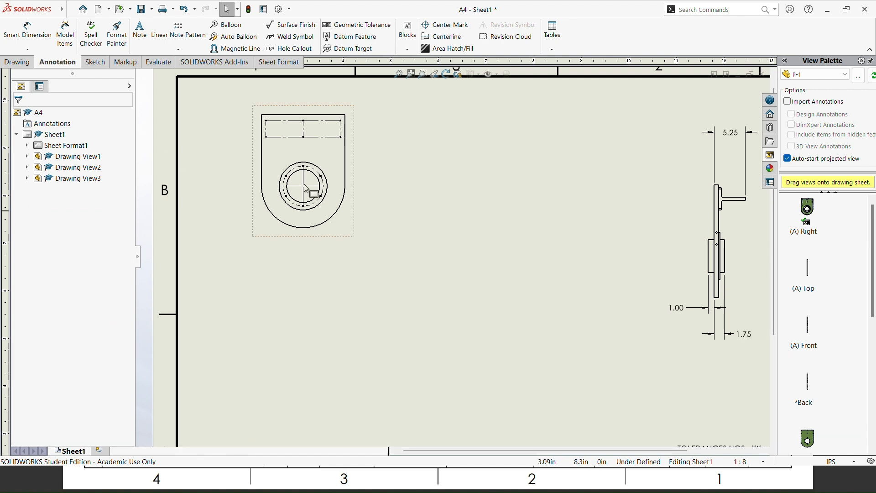
- Set the plate view's display style to Hidden Lines Visible and compare it with the reference drawing
click(348, 235)
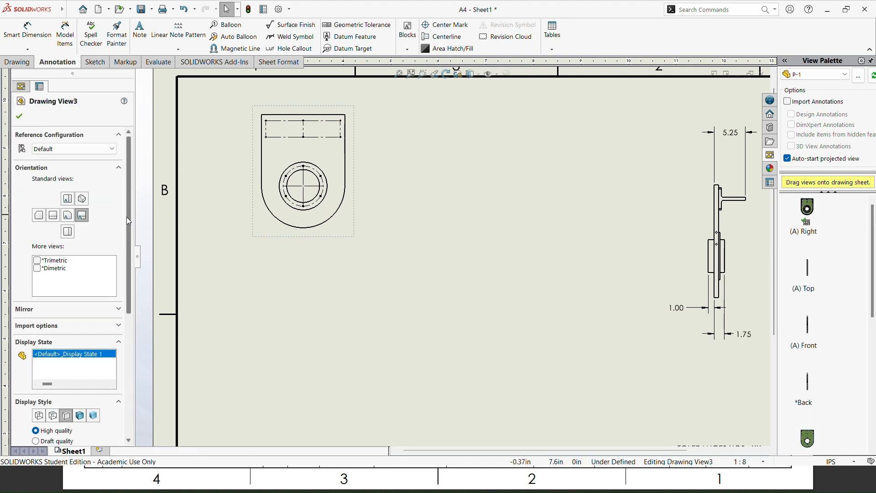
drag(131, 213, 117, 281)
click(52, 292)
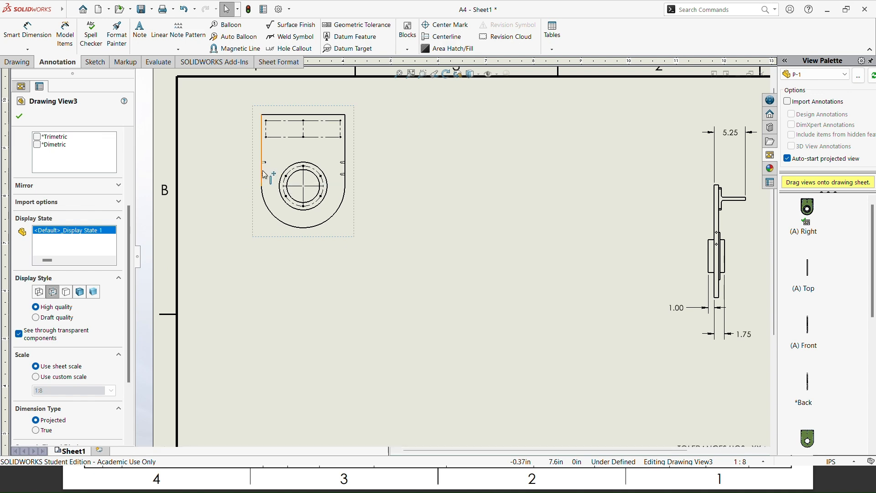
key(alt+Tab)
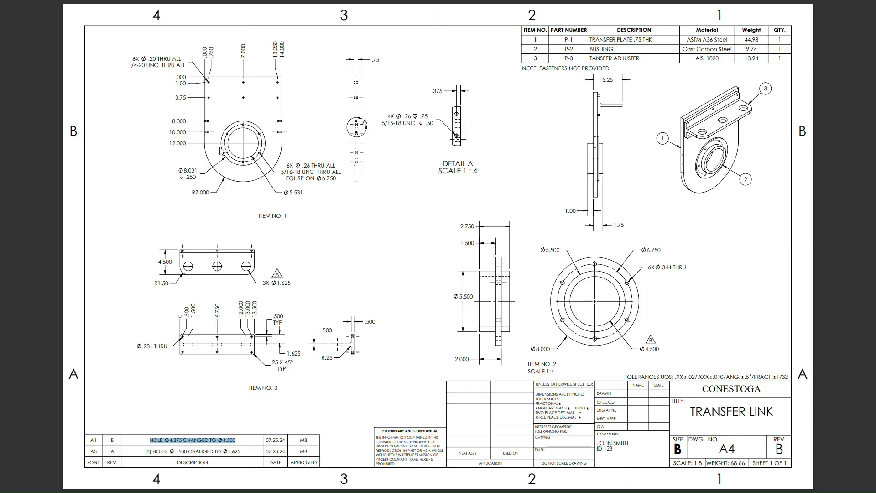
key(alt+Tab)
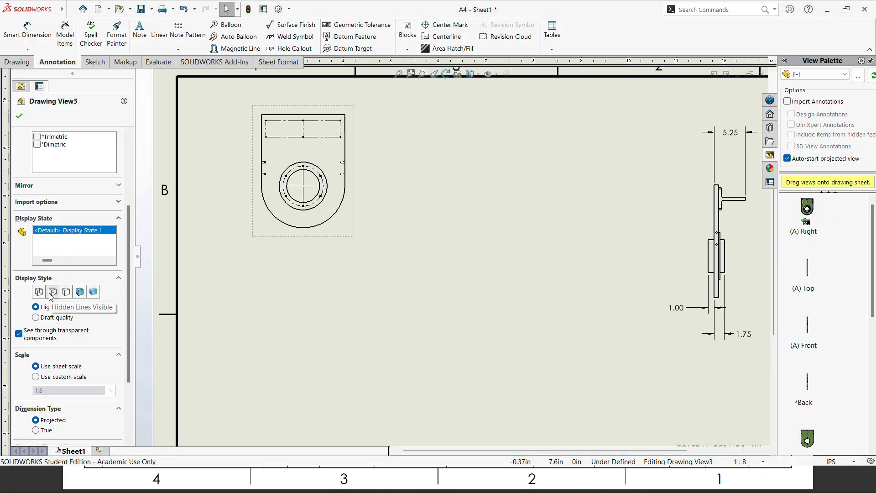
click(19, 116)
- Delete all center mark connection lines between the six small holes near the plate's top edge
scroll(254, 143, down, 5)
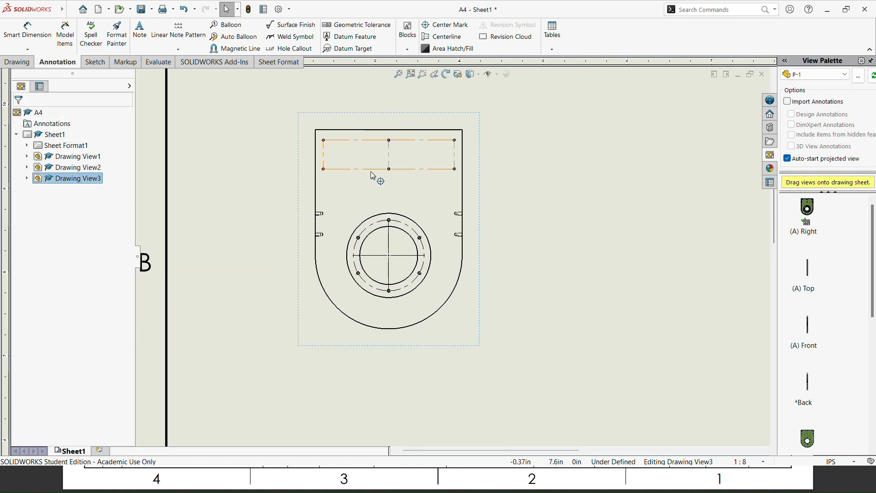
click(357, 169)
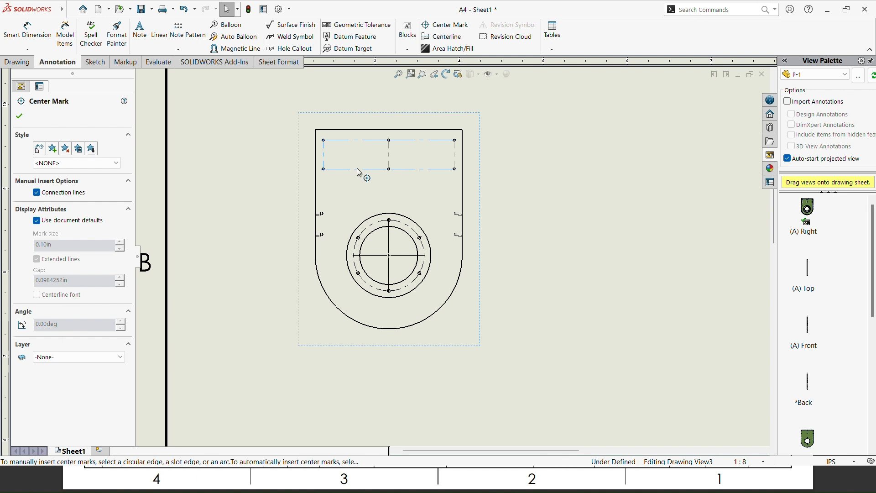
key(Delete)
click(356, 141)
key(Delete)
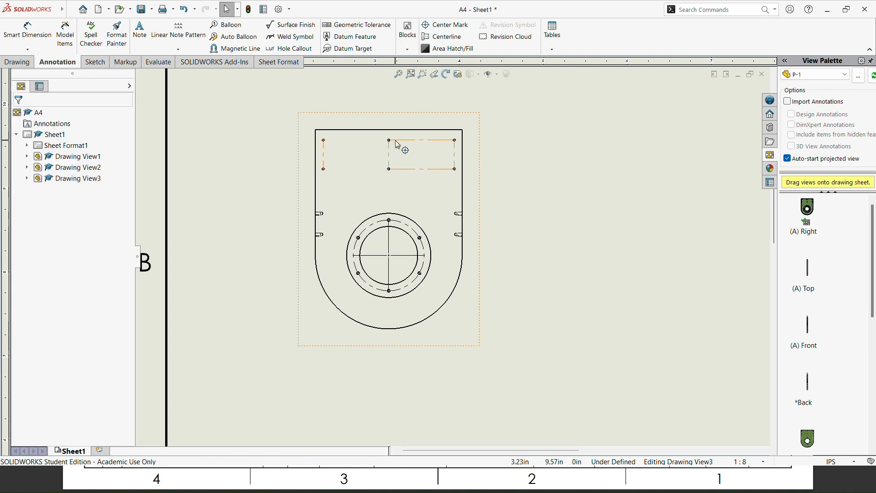
click(388, 153)
key(Delete)
click(324, 152)
key(Delete)
click(411, 140)
key(Delete)
click(424, 169)
key(Delete)
click(455, 155)
key(Delete)
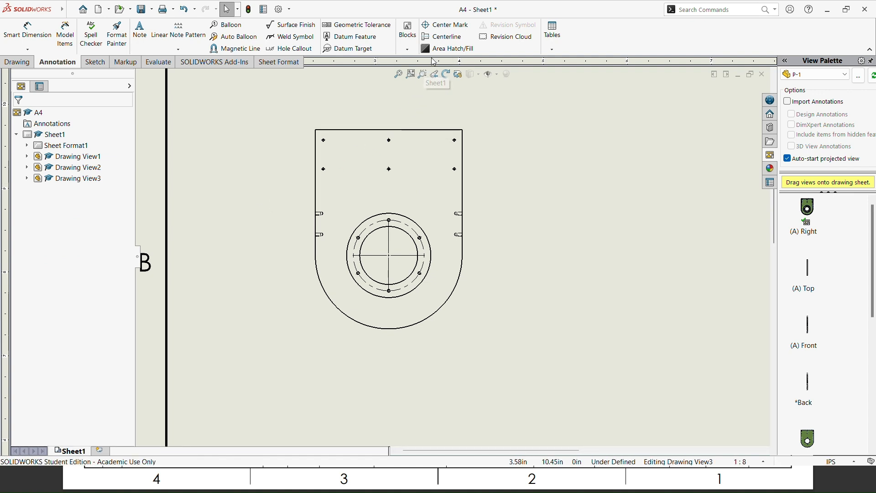
- Auto-insert centerlines for the whole plate view to mark the four threaded holes in its side edges
click(443, 36)
click(30, 229)
scroll(292, 233, down, 3)
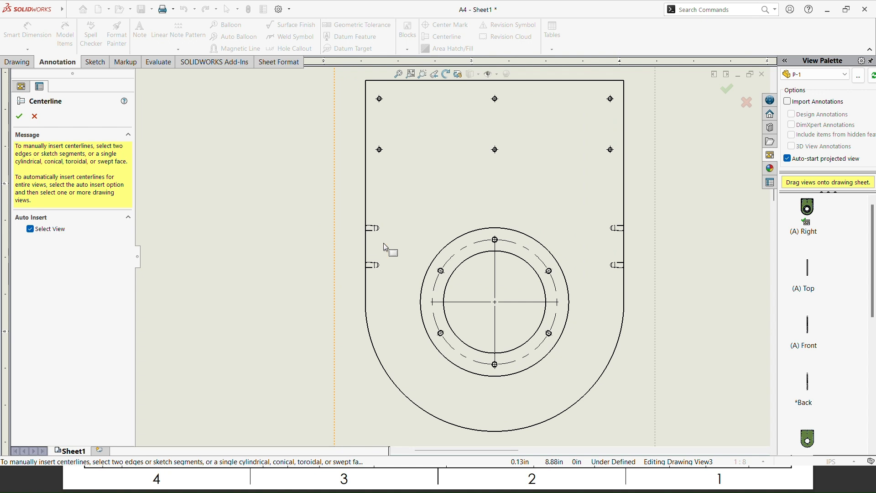
click(373, 232)
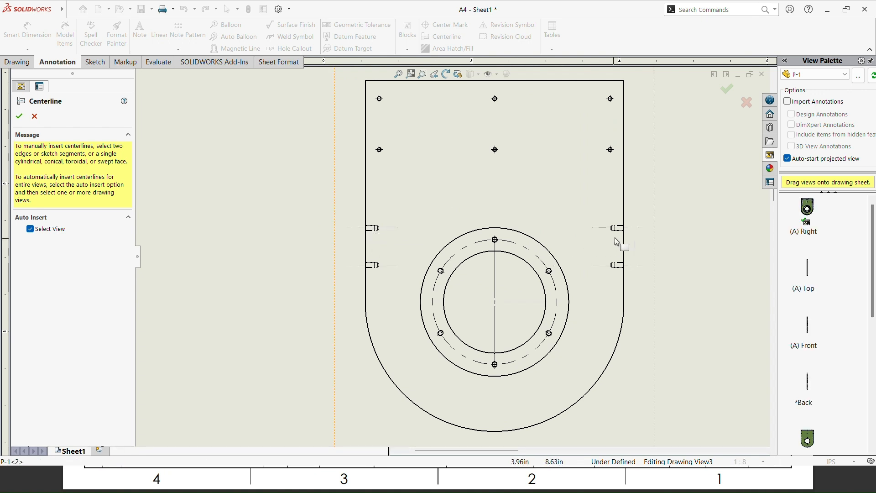
click(19, 116)
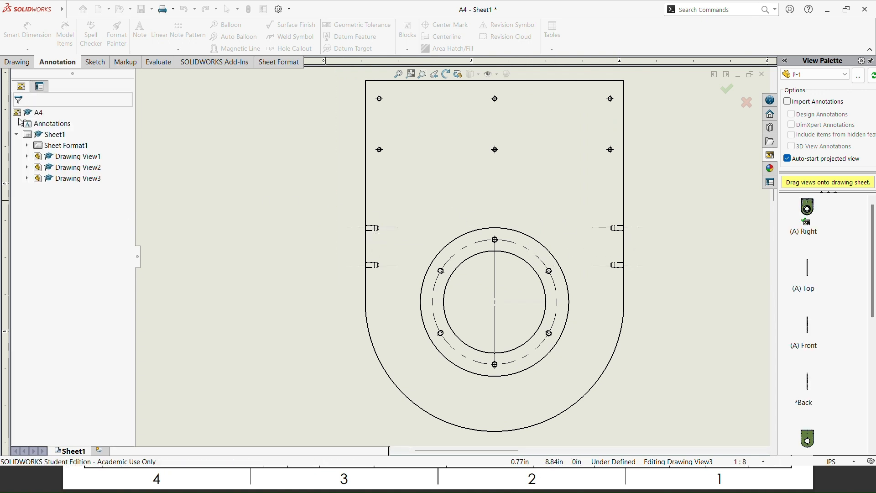
- Following the reference drawing, add ordinate dimensions above the plate view from its left edge to the three top-row holes and the right edge
scroll(450, 229, up, 3)
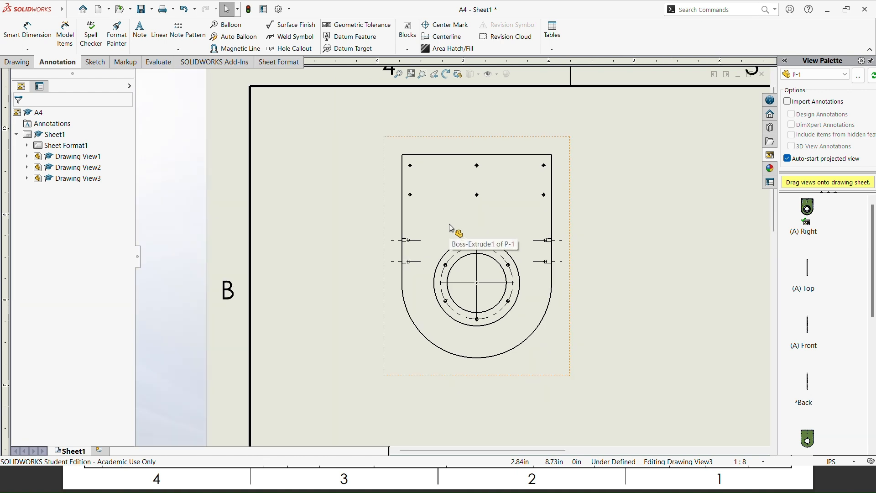
key(alt+Tab)
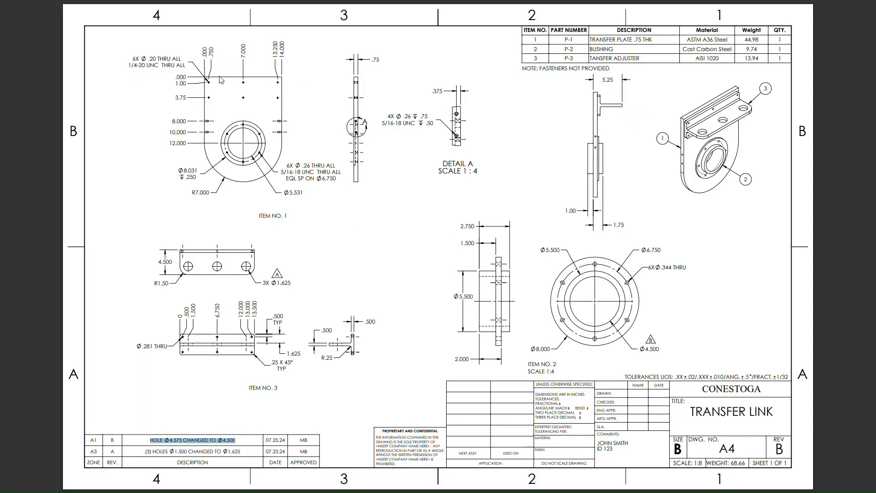
key(alt+Tab)
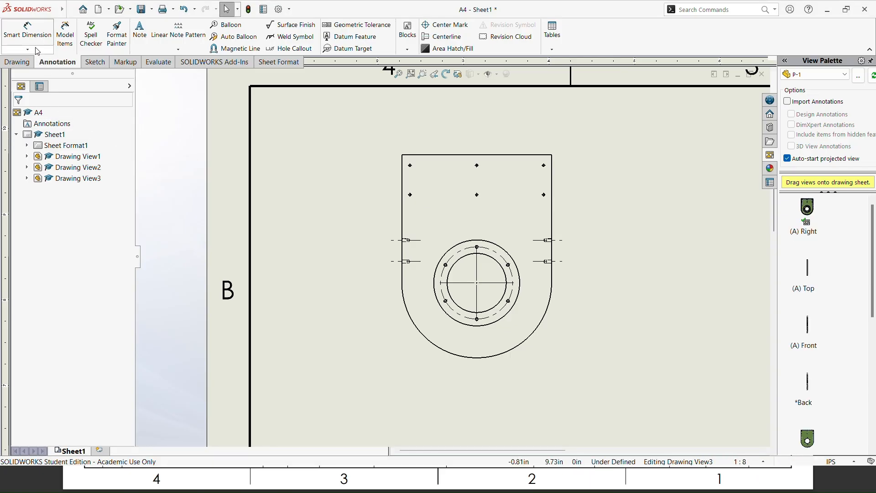
click(28, 50)
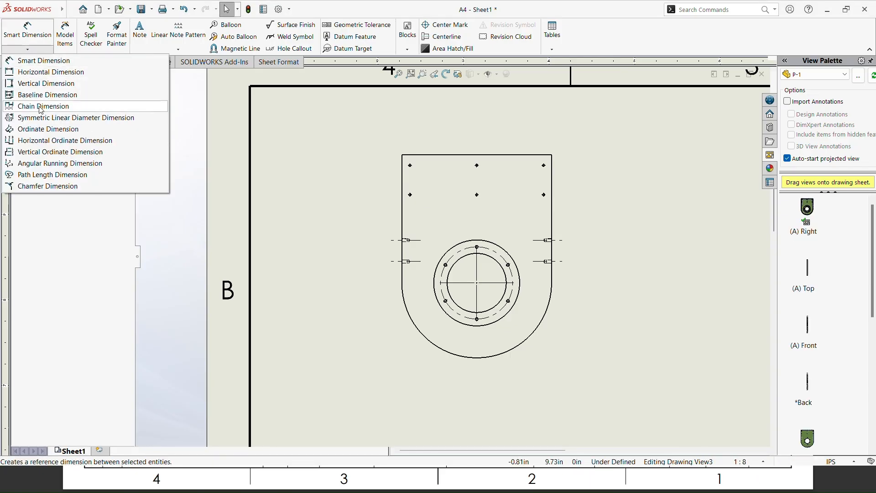
click(30, 129)
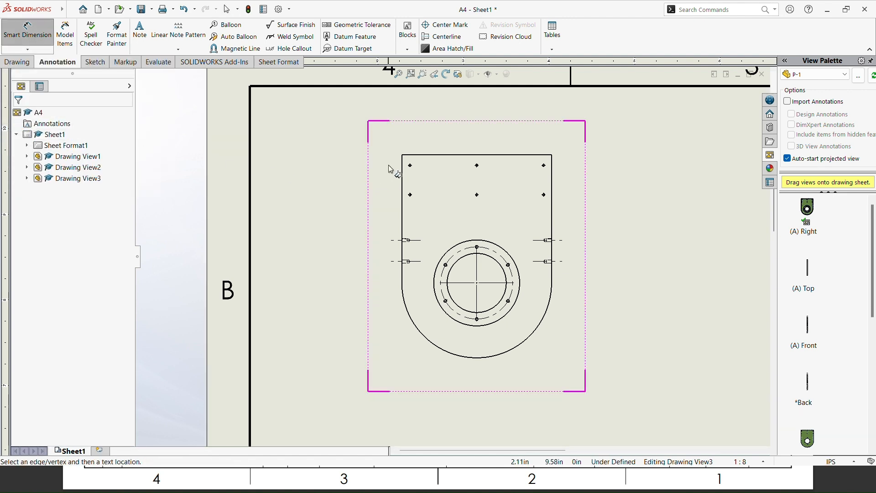
click(402, 174)
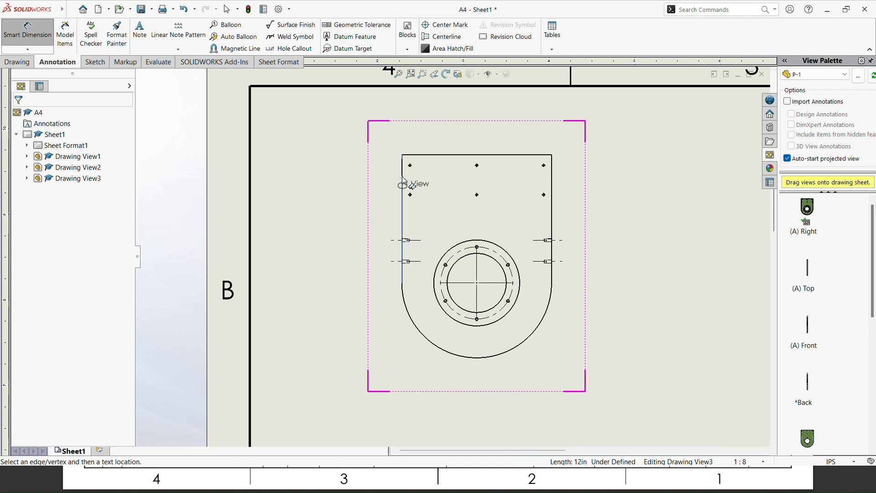
click(405, 134)
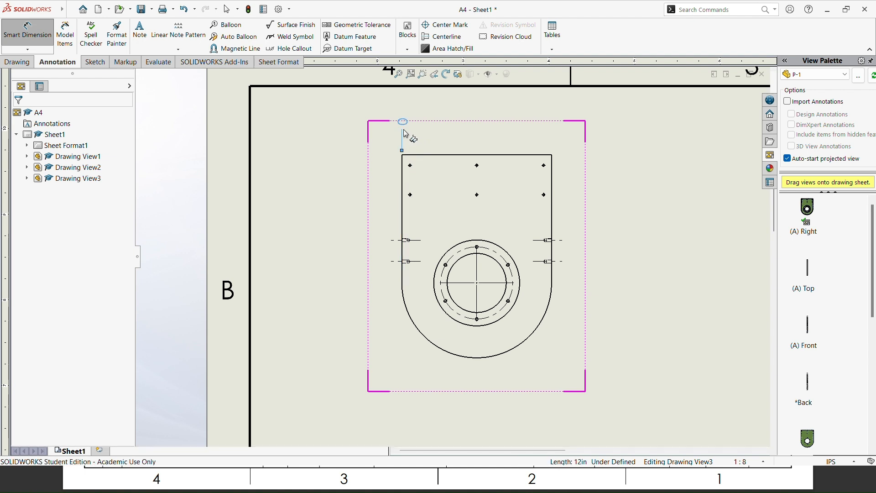
click(478, 165)
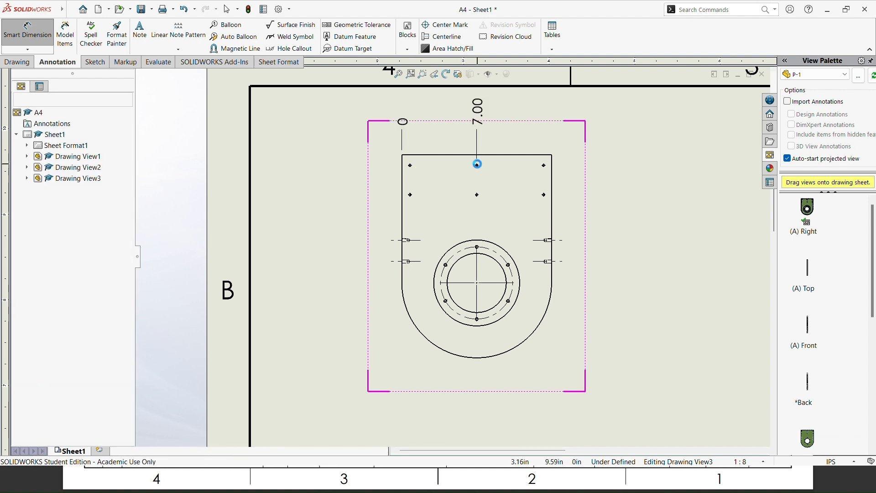
click(554, 174)
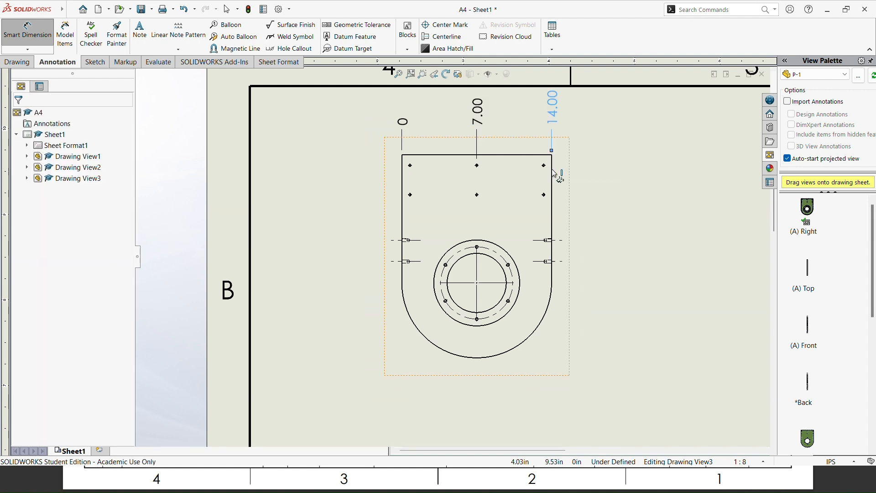
click(412, 166)
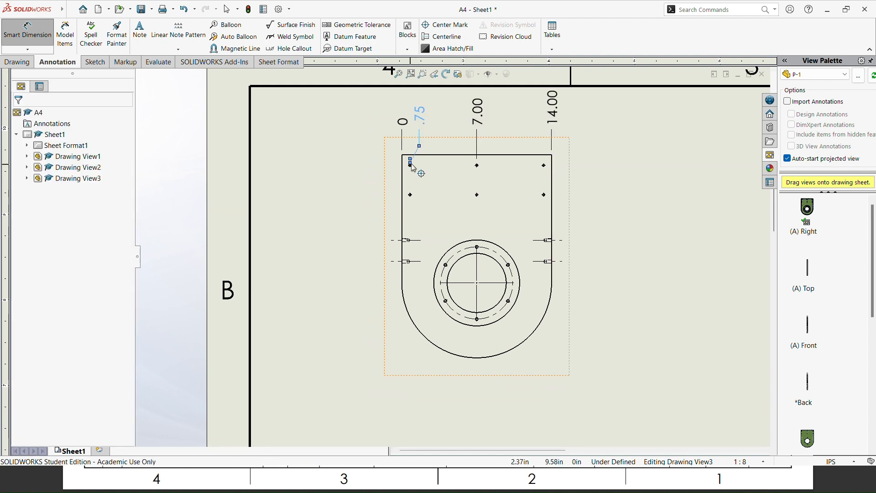
click(546, 166)
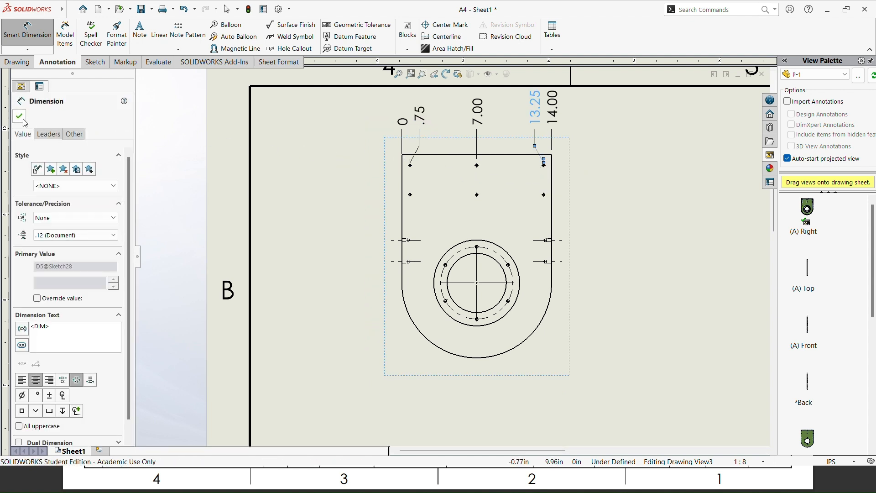
click(19, 117)
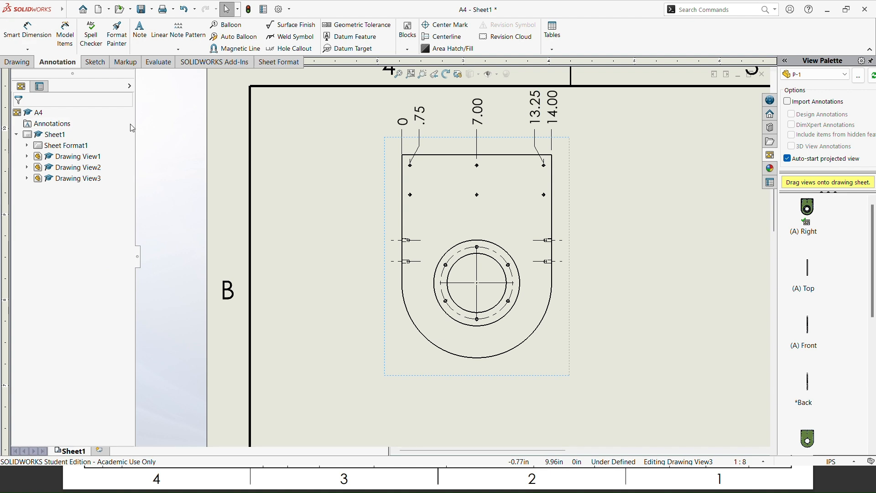
- Add vertical ordinate dimensions beside the plate from its top edge to the second-row hole, both side-hole centerlines and the large bore's center
click(27, 50)
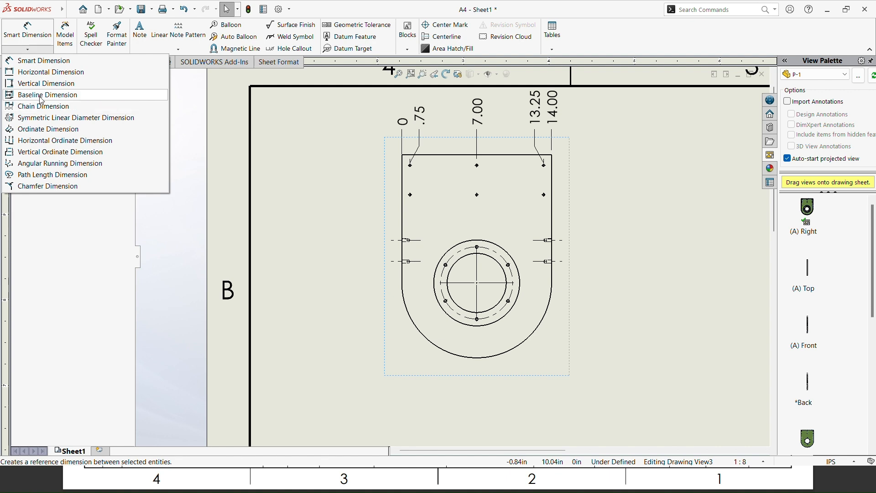
click(38, 131)
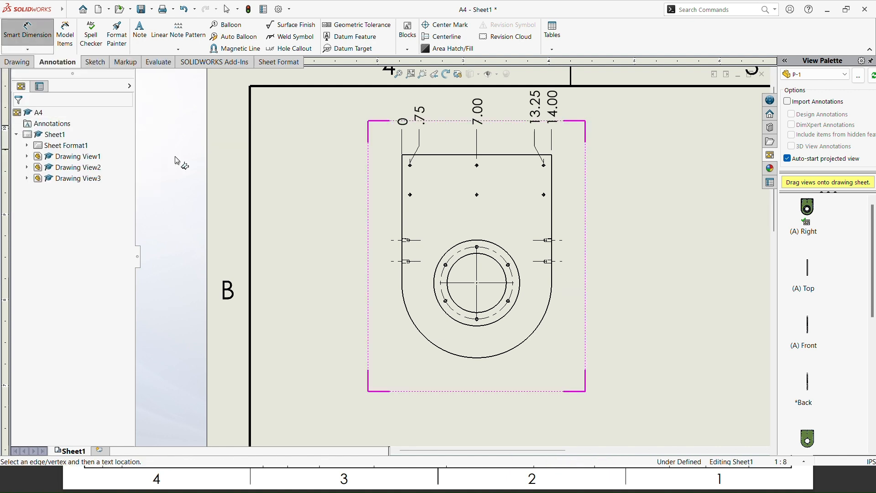
click(430, 156)
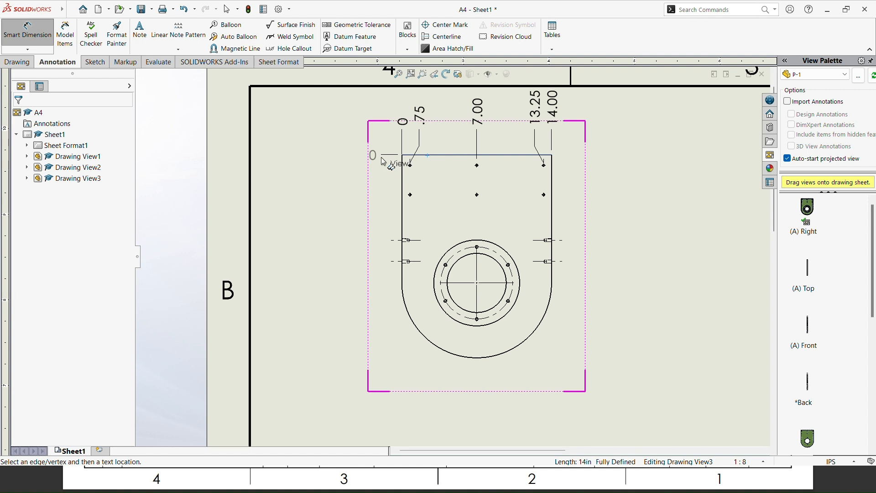
click(383, 161)
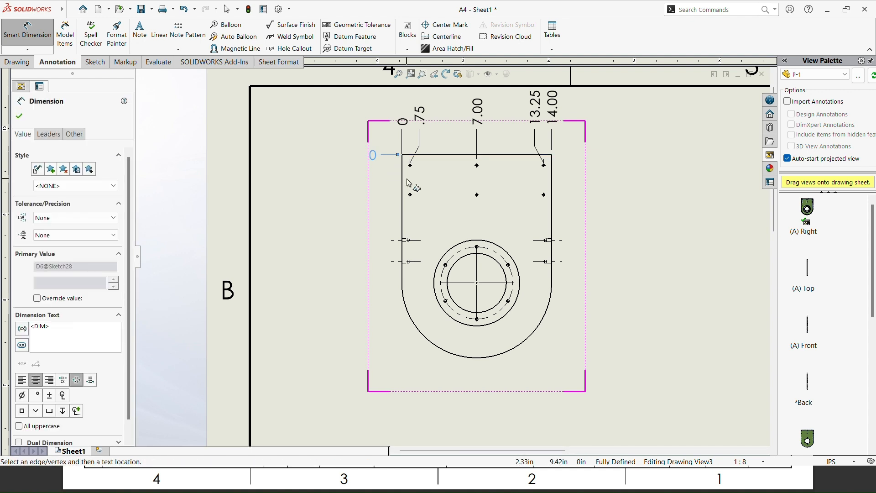
click(411, 194)
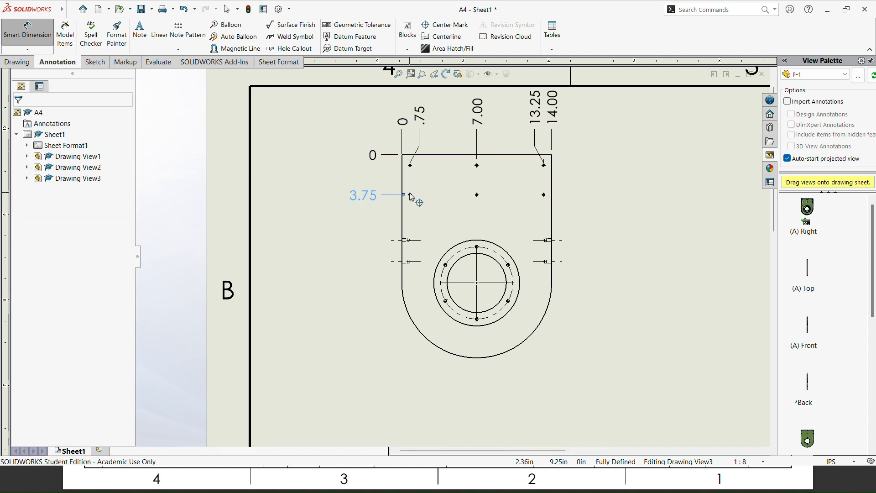
click(417, 241)
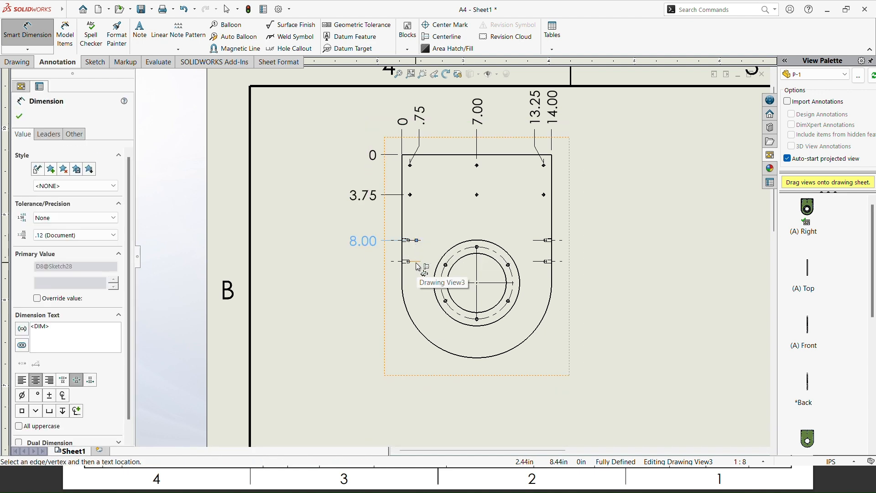
click(417, 266)
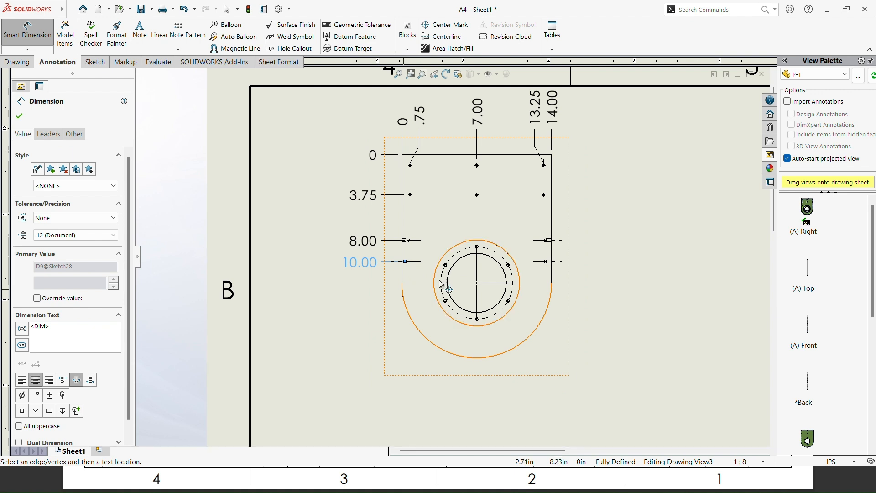
click(464, 288)
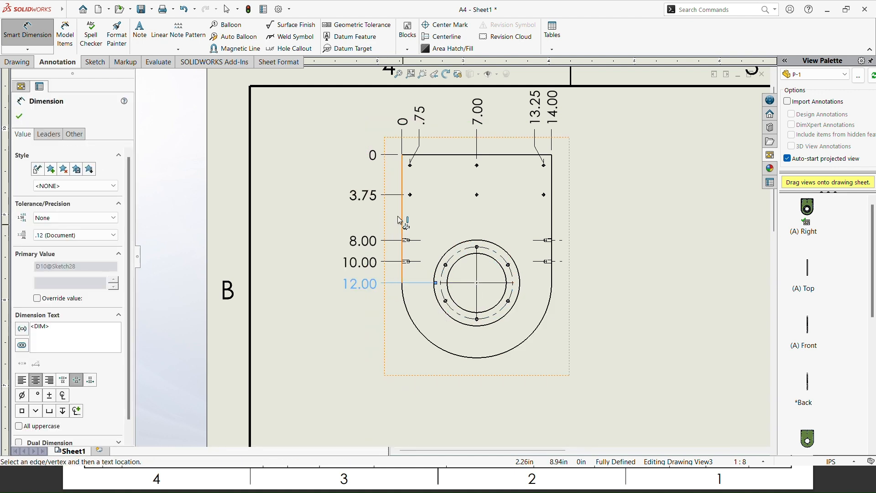
- Add the top-row hole to the plate's vertical ordinate dimension set
scroll(393, 210, down, 4)
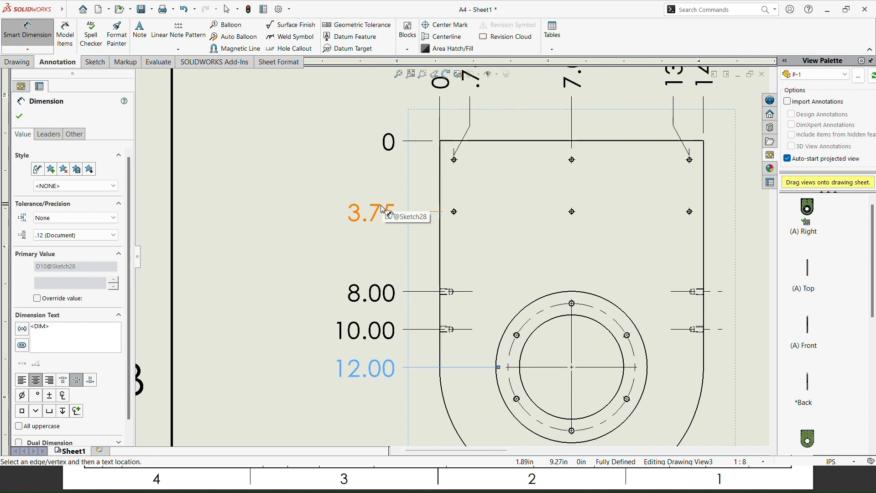
click(453, 160)
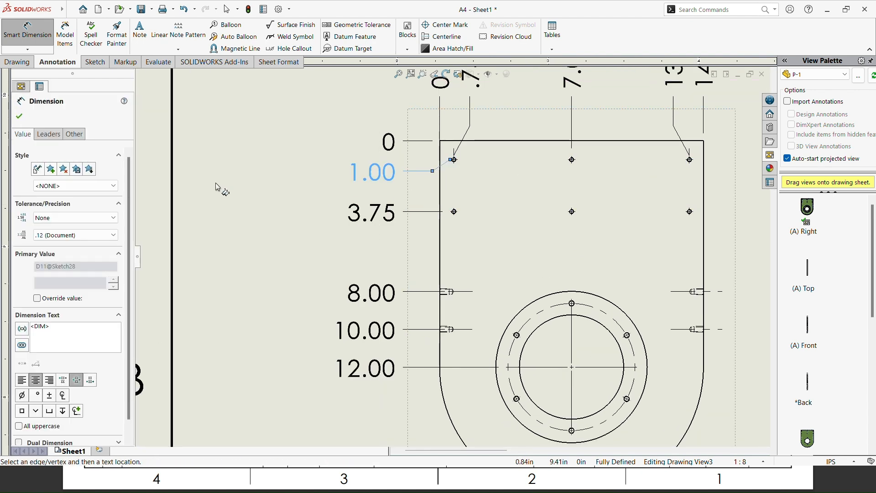
click(18, 117)
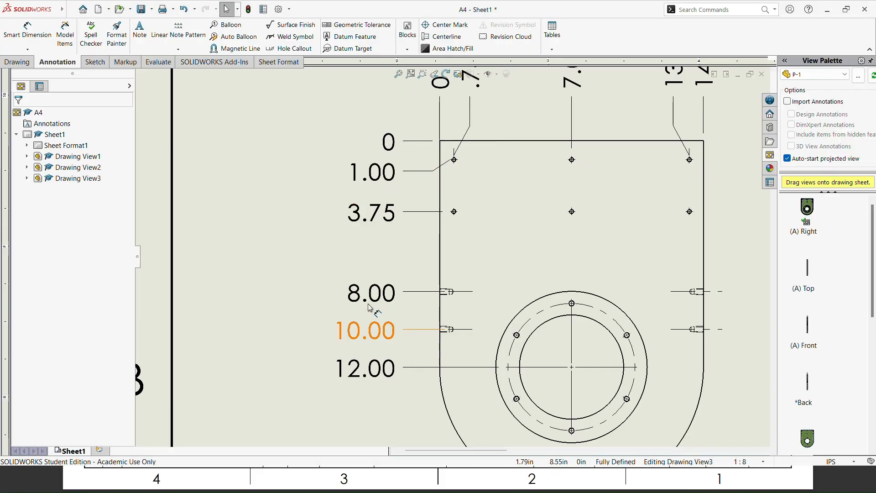
- Set the precision of the horizontal ordinate dimensions at the plate's left edge, left hole and middle hole to three decimal places (.123)
scroll(524, 202, up, 3)
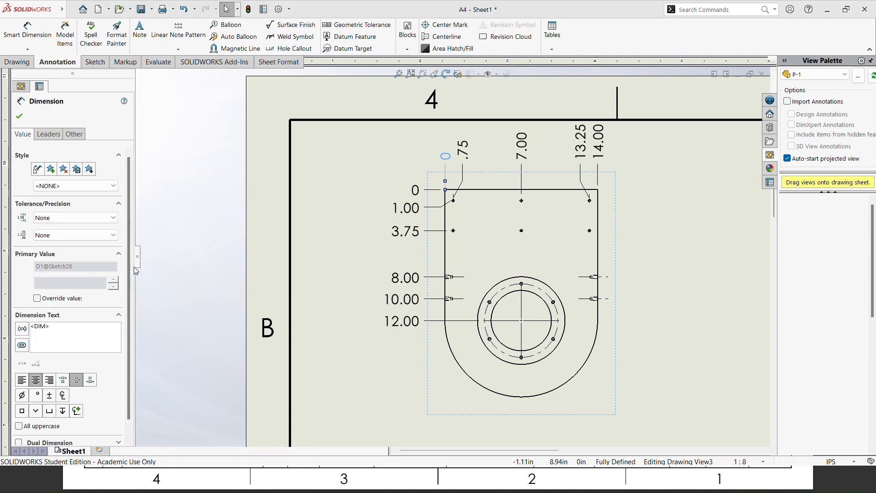
click(60, 238)
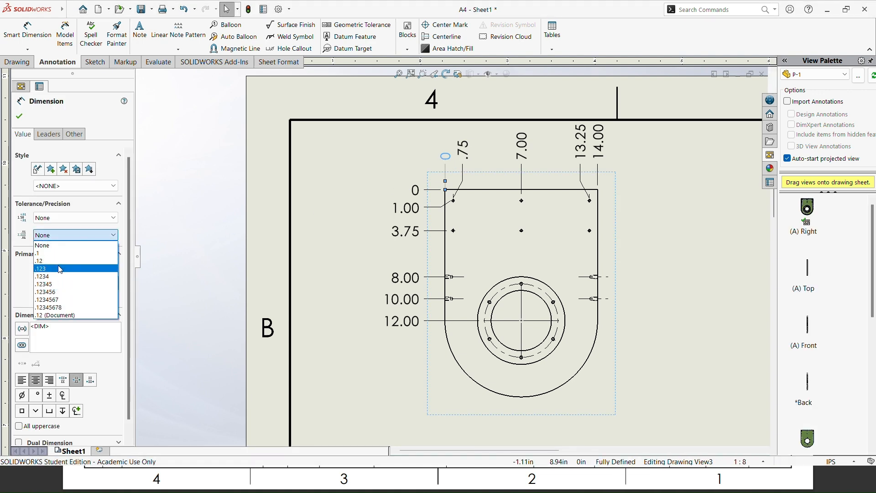
click(64, 261)
click(464, 150)
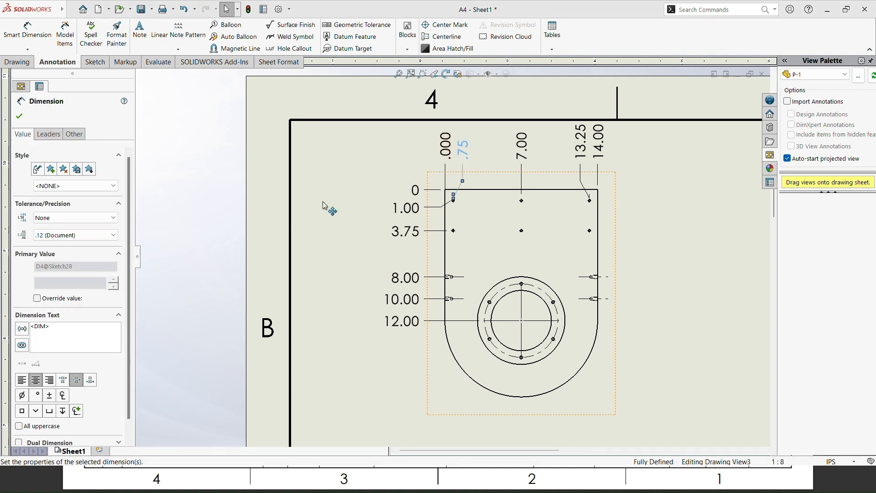
click(68, 235)
click(43, 268)
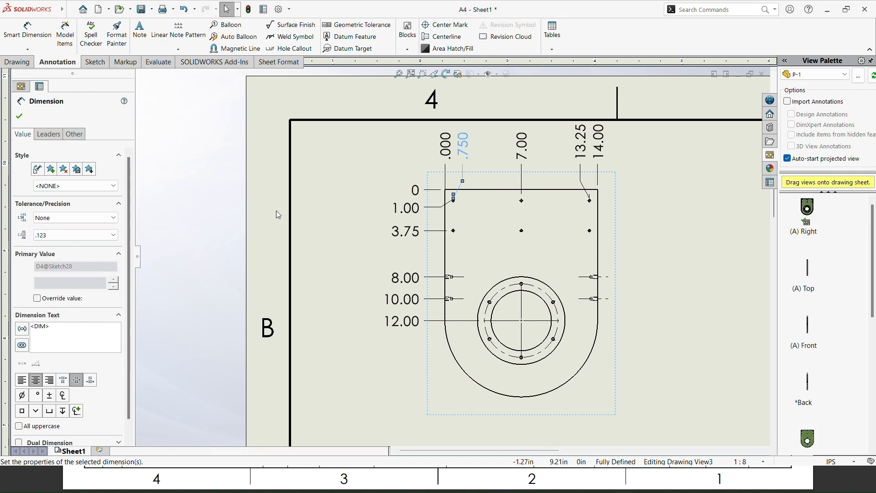
click(522, 146)
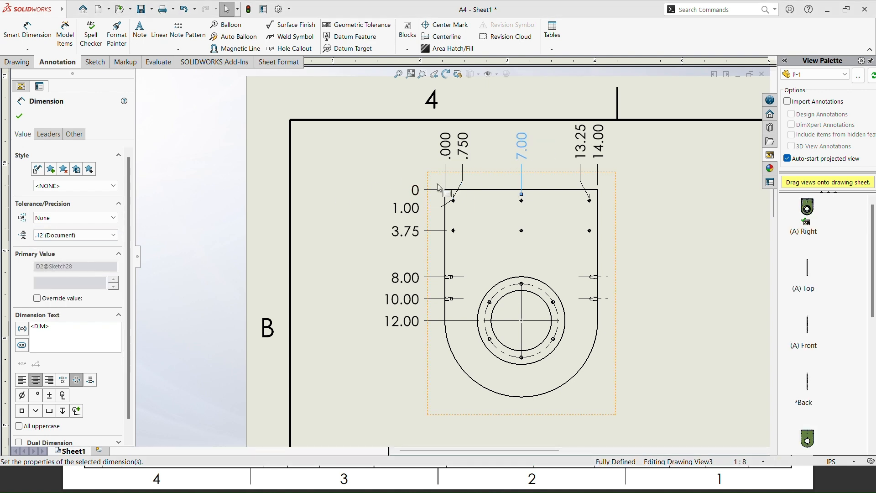
click(69, 235)
click(57, 269)
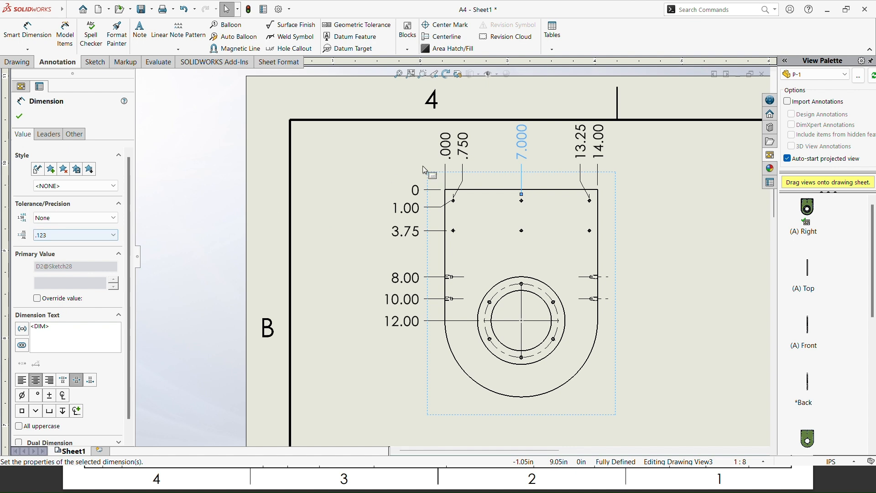
- Set the horizontal ordinate dimensions at the plate's right hole and right edge to three decimal places (.123)
click(581, 142)
click(60, 235)
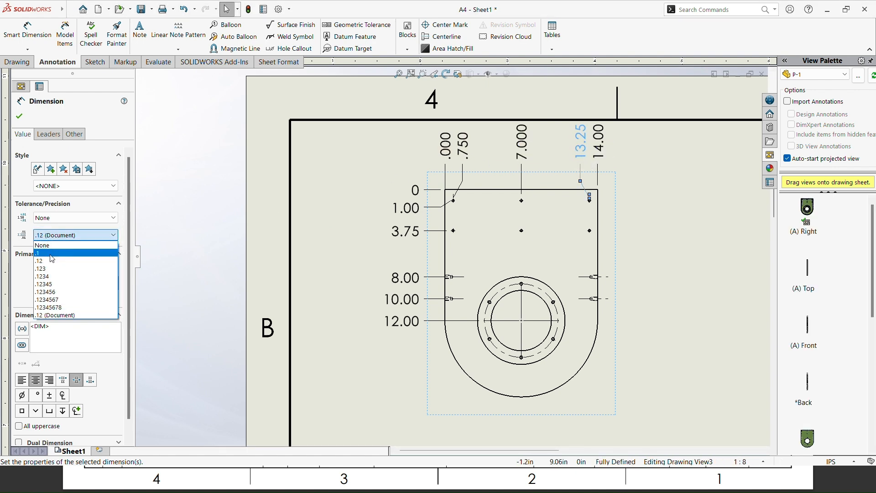
click(56, 269)
click(600, 145)
click(84, 235)
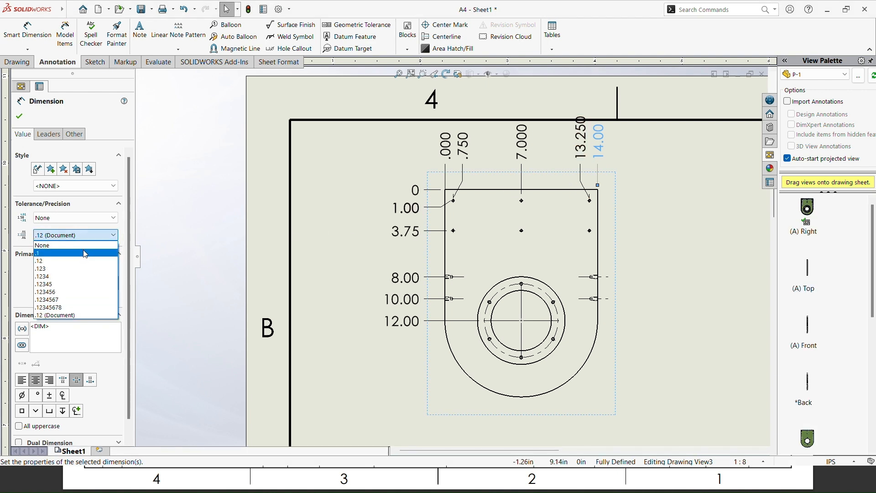
click(73, 269)
- Set the vertical ordinate dimensions at the plate's top edge and two upper hole rows to three decimal places (.123)
click(415, 190)
click(73, 235)
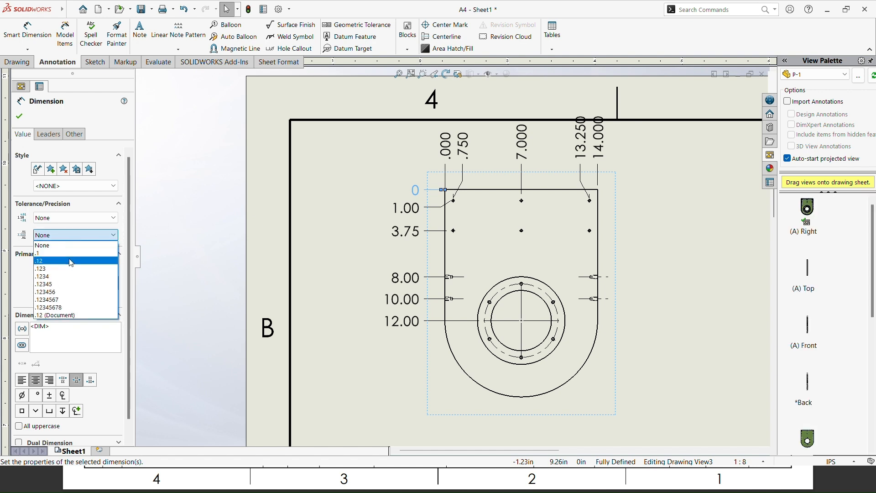
click(69, 269)
click(393, 218)
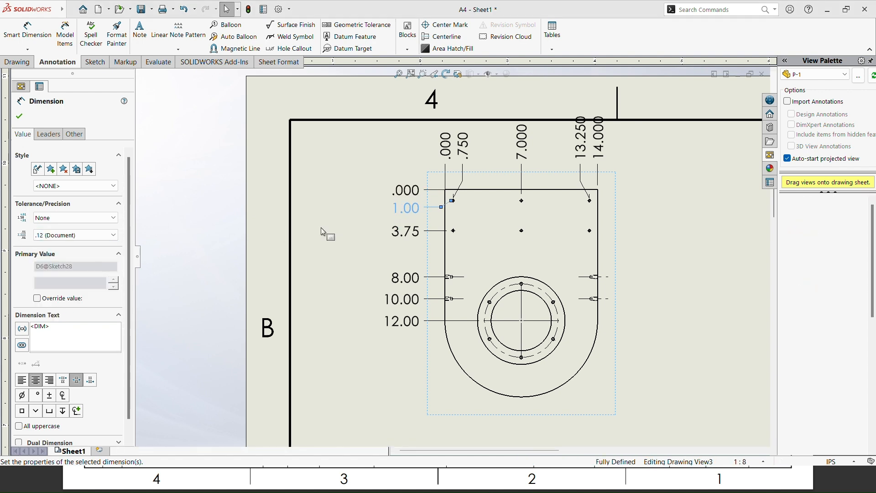
click(68, 235)
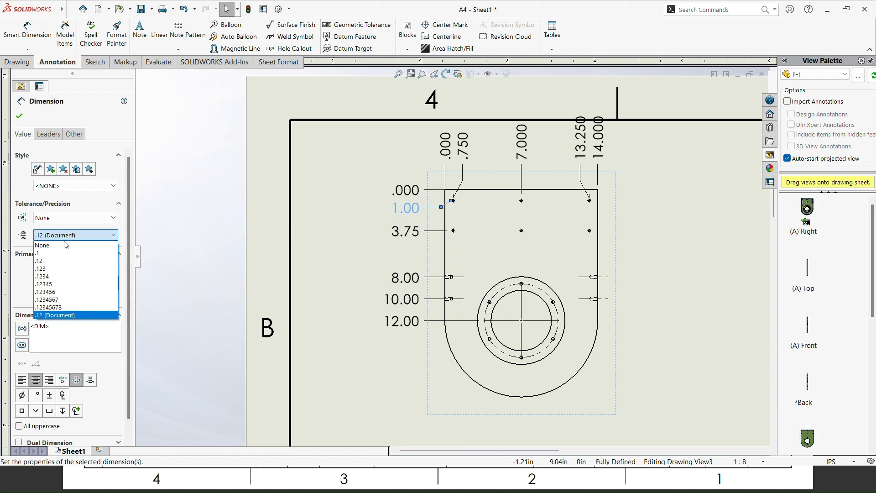
click(62, 269)
click(409, 235)
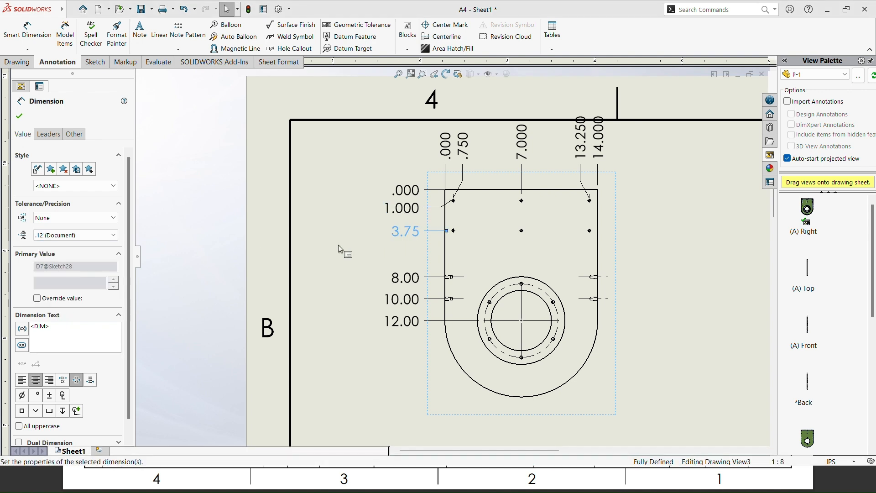
click(68, 235)
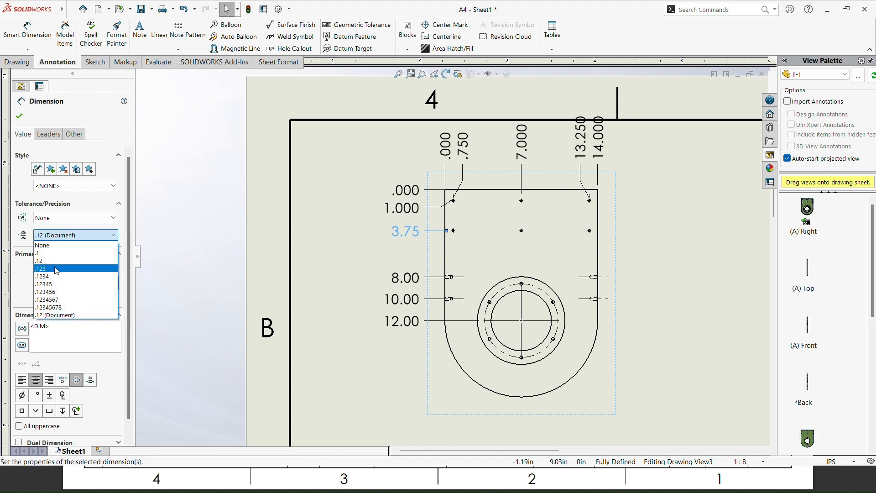
click(62, 269)
- Set the vertical ordinate dimensions at both side holes and the large bore's center to three decimal places (.123)
click(396, 282)
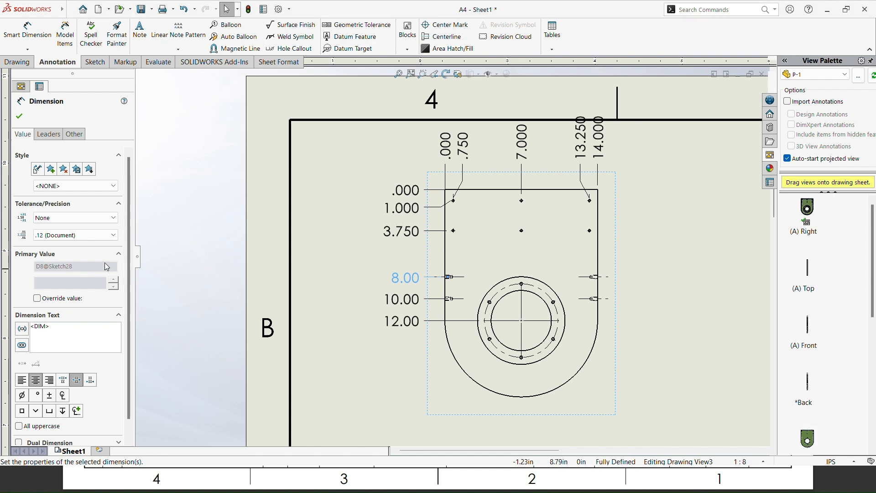
click(113, 235)
click(64, 269)
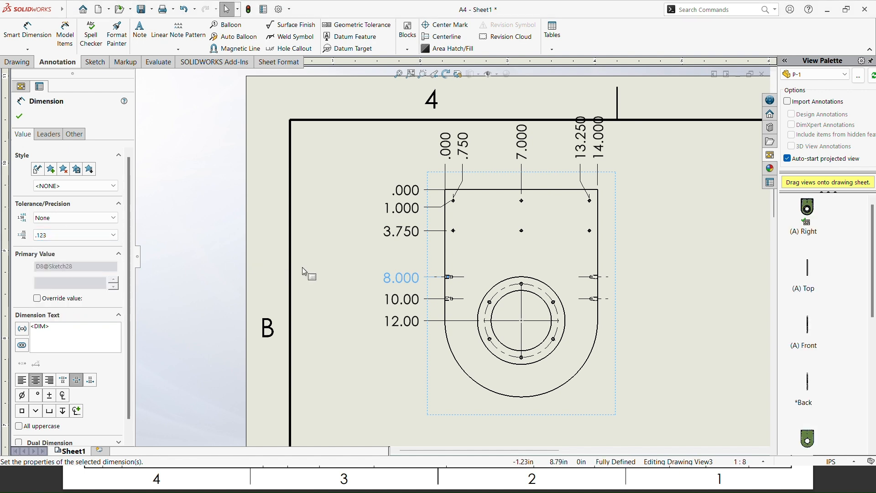
click(400, 299)
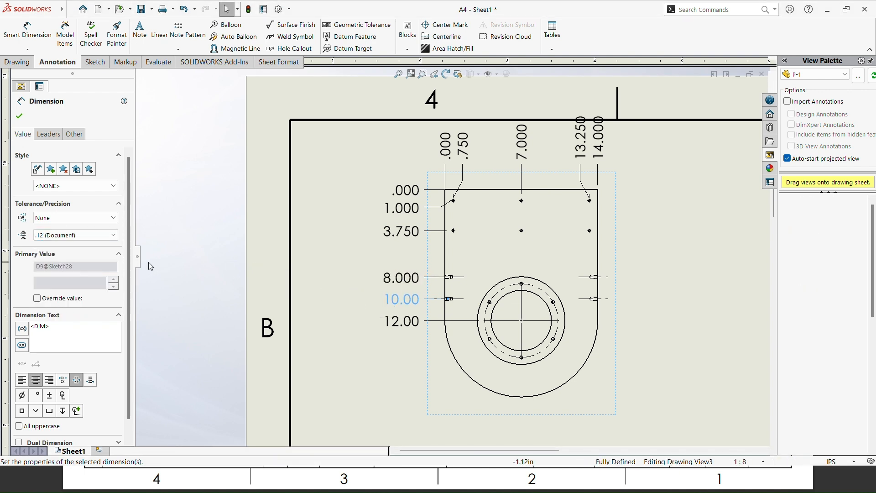
click(78, 235)
click(75, 269)
click(396, 321)
click(77, 235)
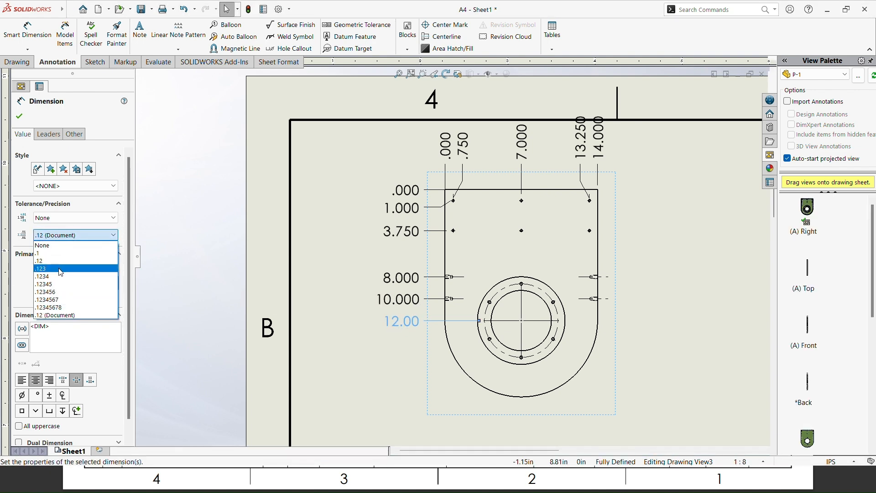
click(60, 270)
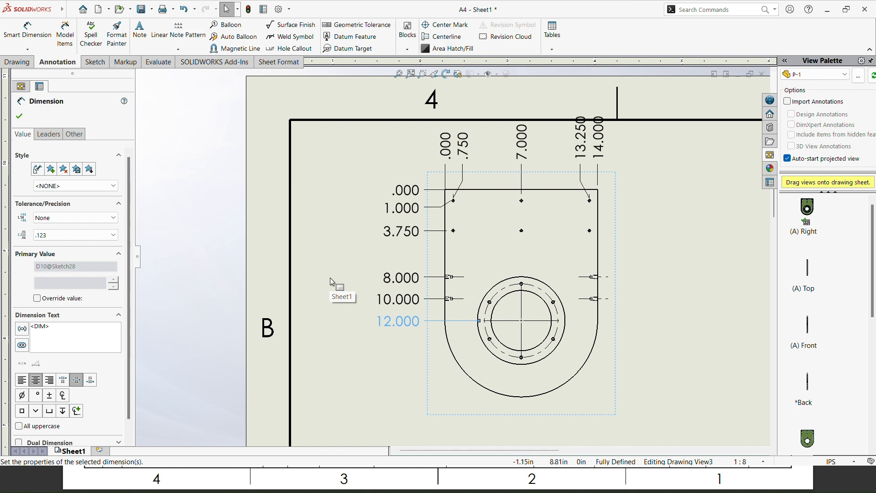
- Compare the plate's ordinate dimensions and hole callouts with the A4.pdf reference drawing, and return to SOLIDWORKS to close the dimension properties
key(alt+Tab)
key(alt+Tab)
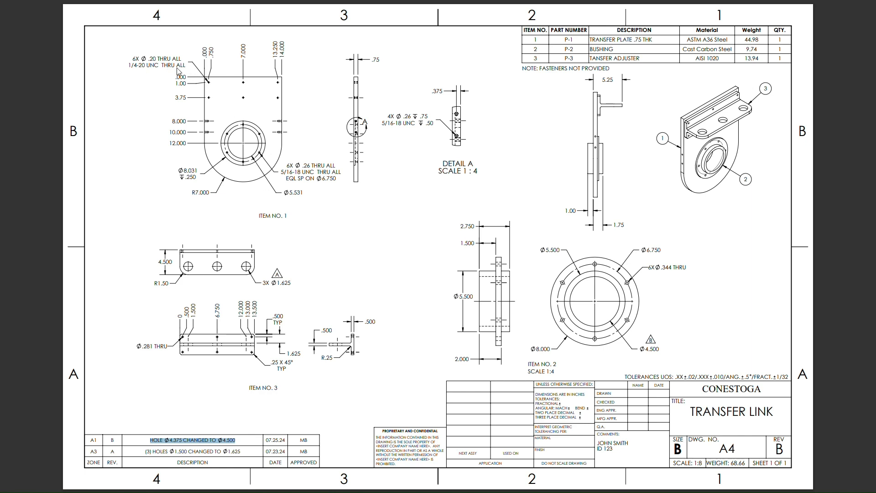
key(alt+Tab)
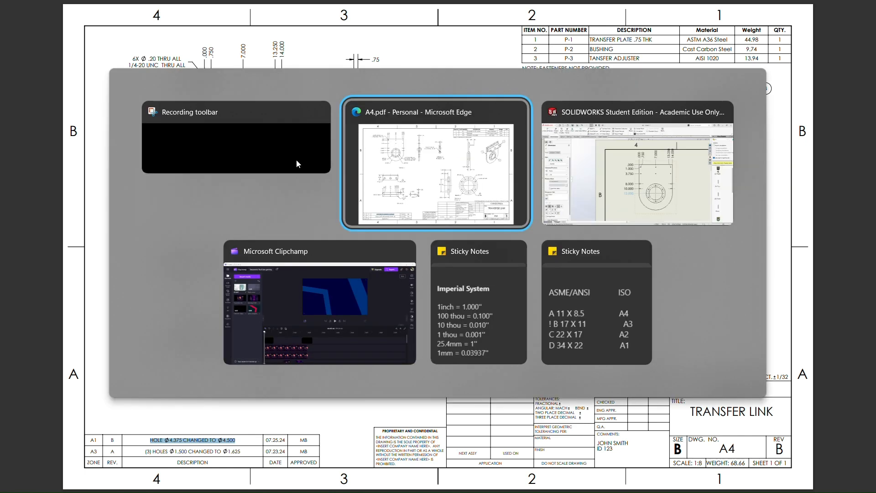
key(alt+Tab)
key(alt+Tab)
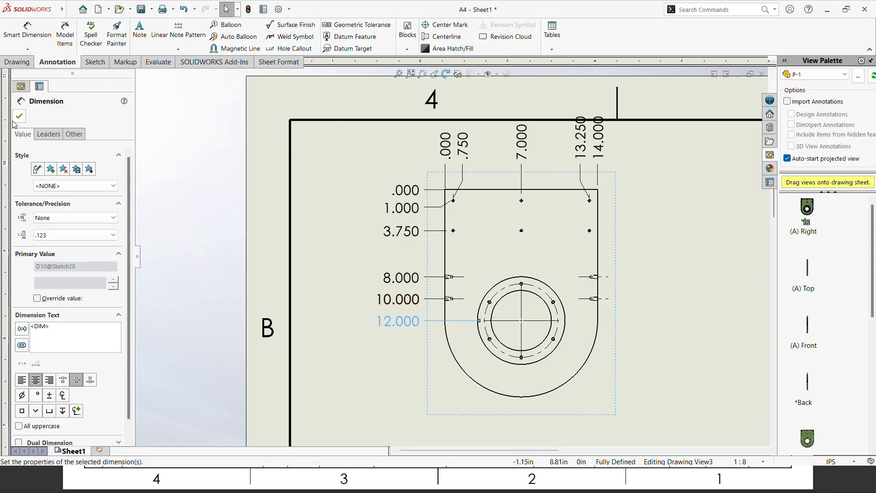
click(18, 118)
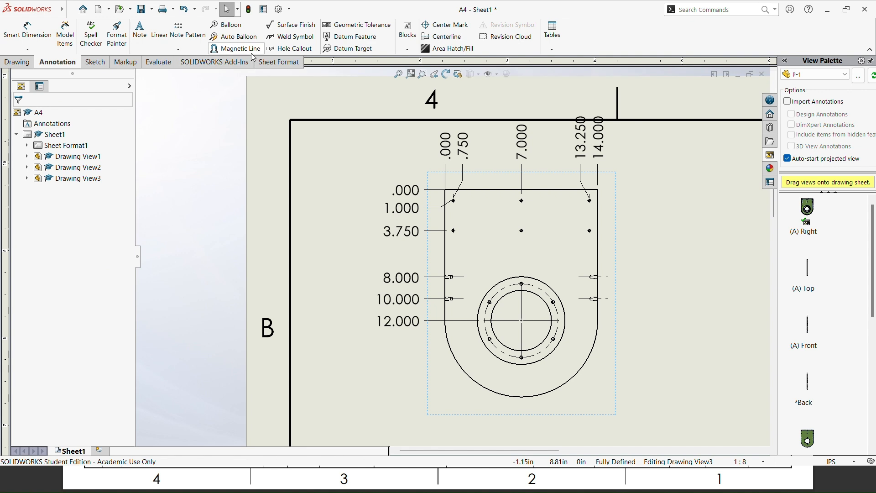
- Add a hole callout to the plate's upper-left hole, placing its text above the vertical ordinate dimensions
click(295, 51)
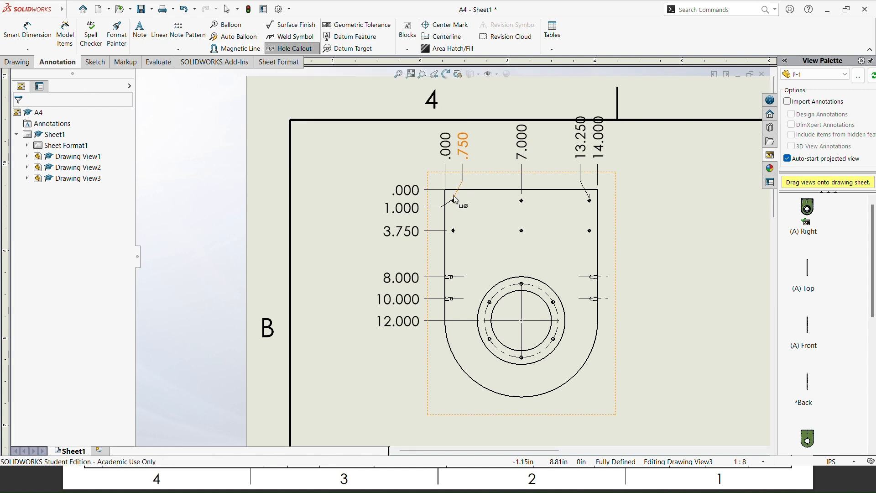
scroll(455, 205, down, 2)
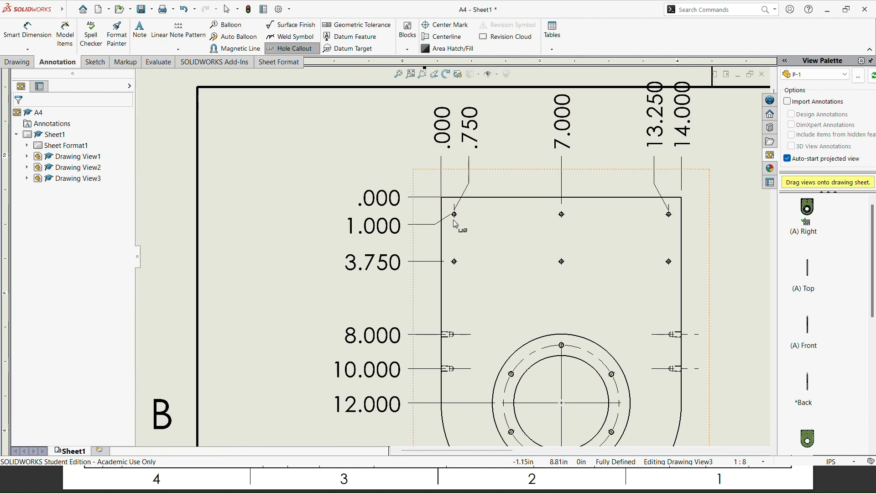
click(455, 215)
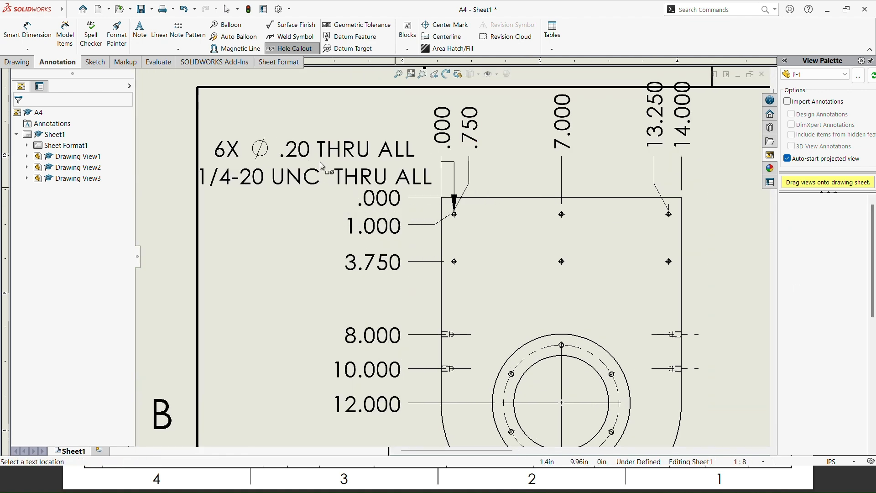
click(278, 166)
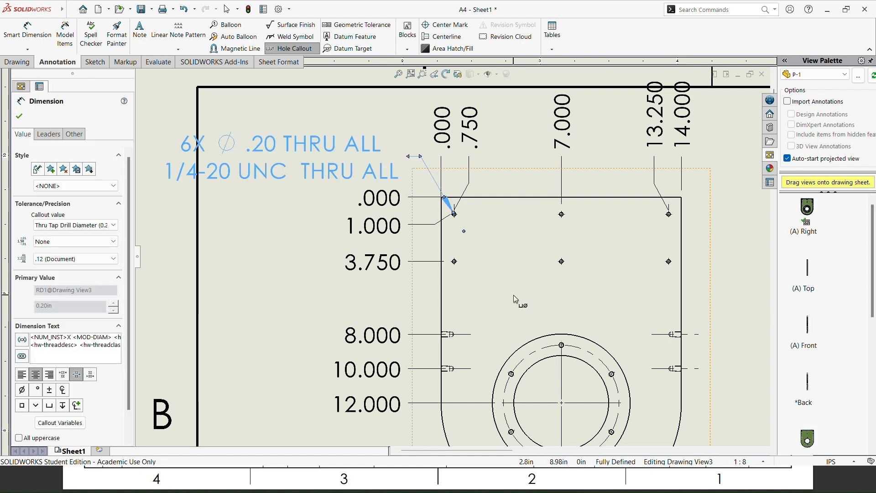
- Add a hole callout to the lower-right hole of the bolt circle, and shift the plate view slightly down and right on the sheet
scroll(513, 295, up, 5)
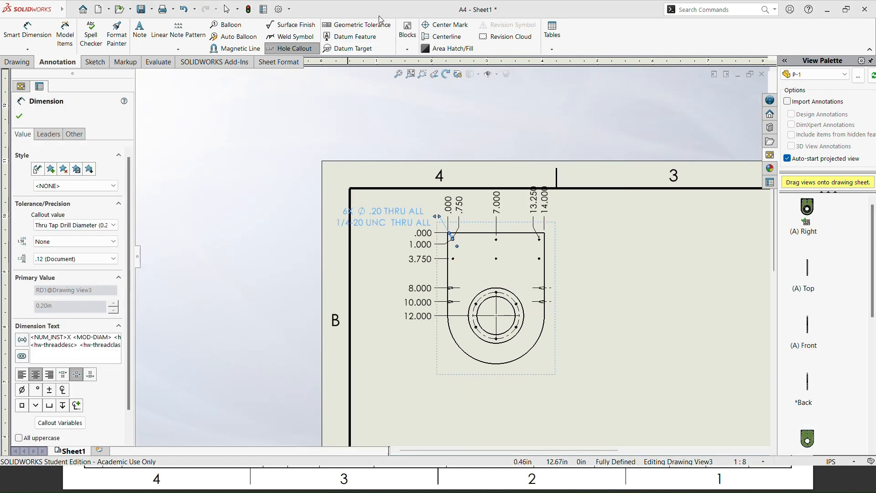
click(518, 331)
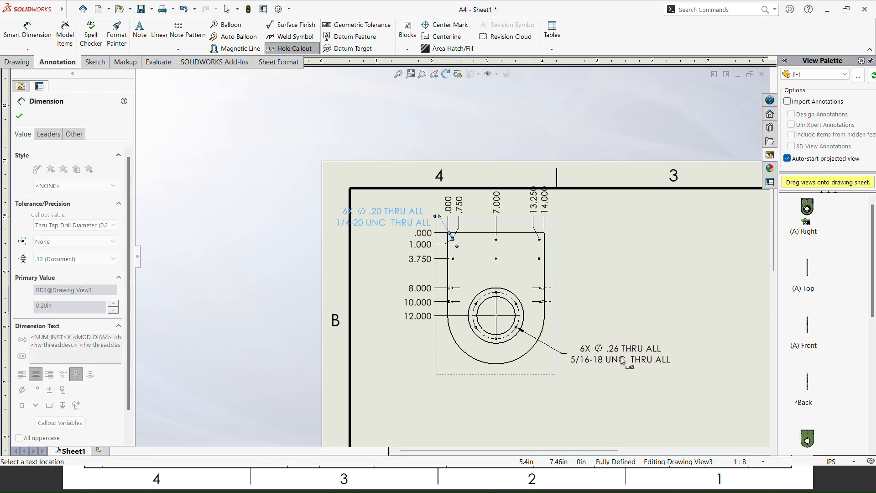
click(620, 365)
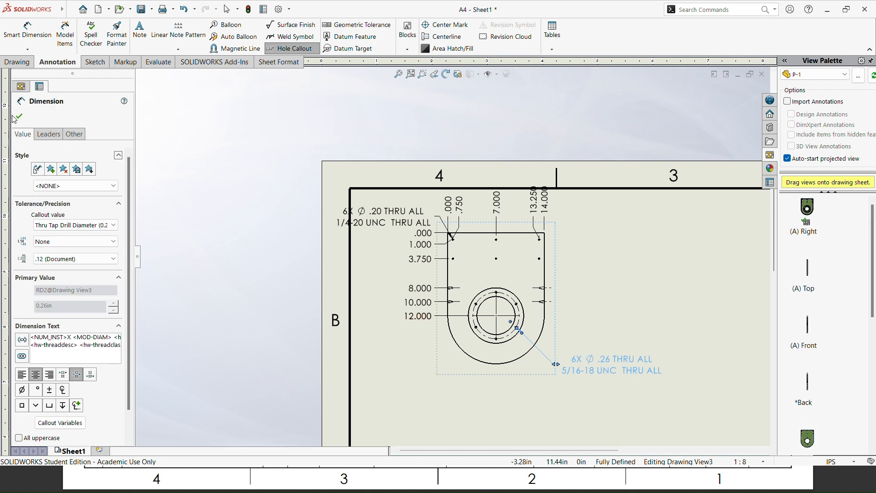
click(19, 118)
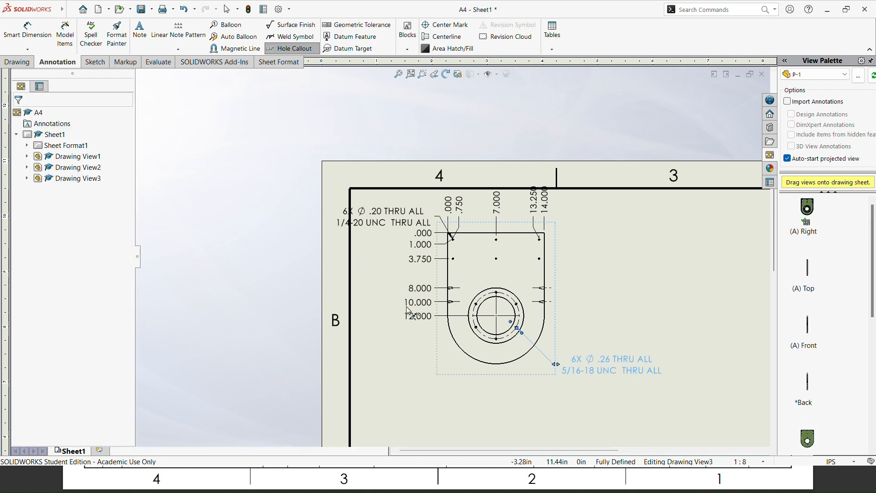
click(557, 381)
drag(557, 380, 584, 391)
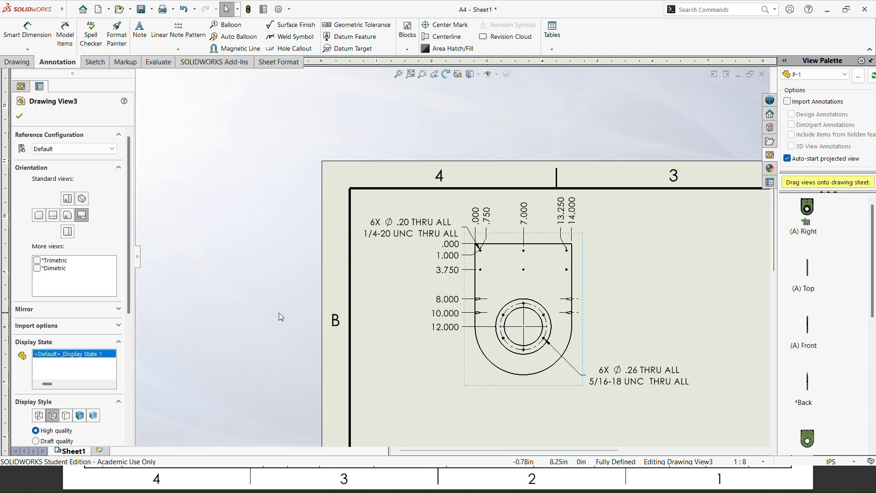
- Add a third line reading EQL SP ON Ø6.750 to the bolt-circle hole callout, following the reference drawing
key(alt+Tab)
key(Tab)
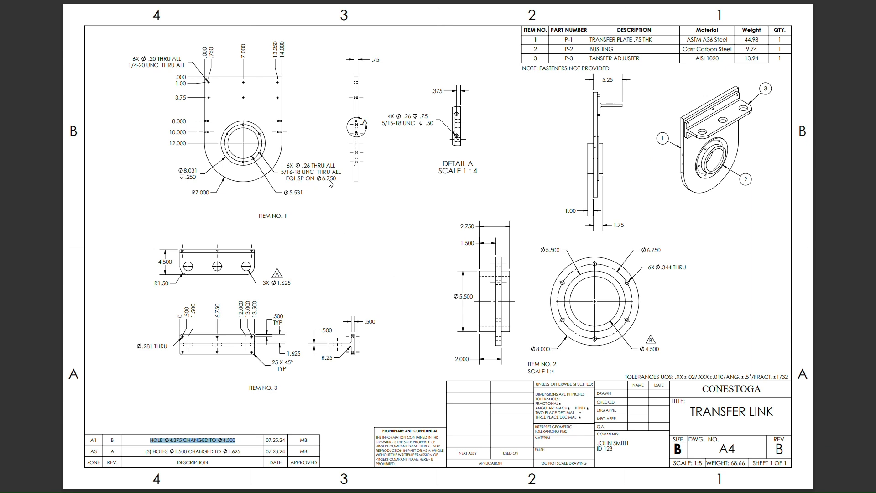
key(alt+Tab)
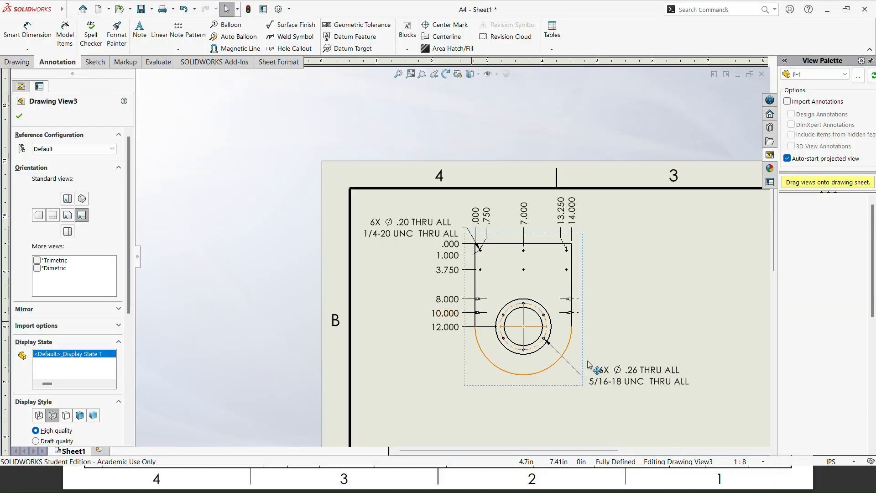
click(649, 383)
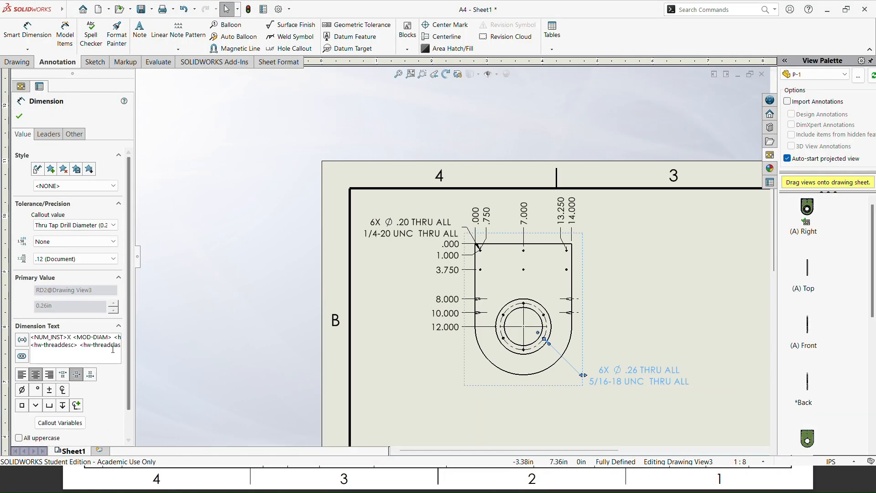
key(Right)
key(Right)
key(Right)
key(Right)
key(Right)
key(Right)
key(Right)
key(Right)
key(Right)
key(Right)
key(Right)
key(Right)
key(Return)
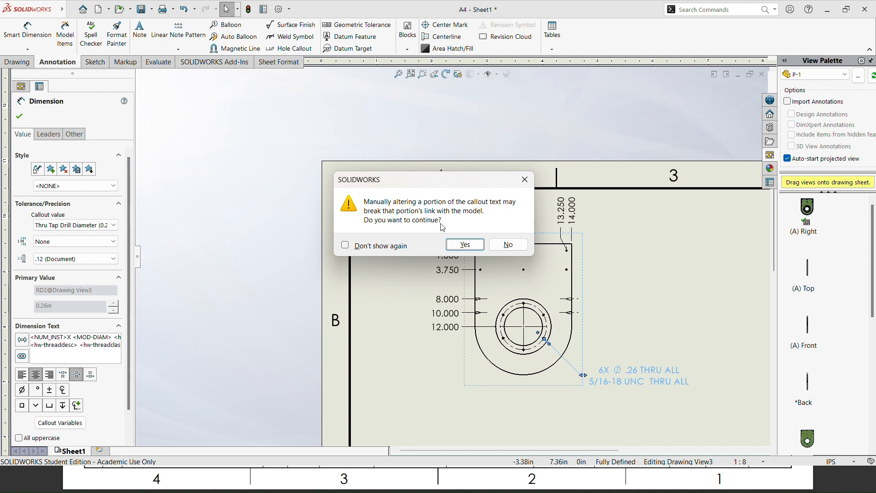
click(464, 245)
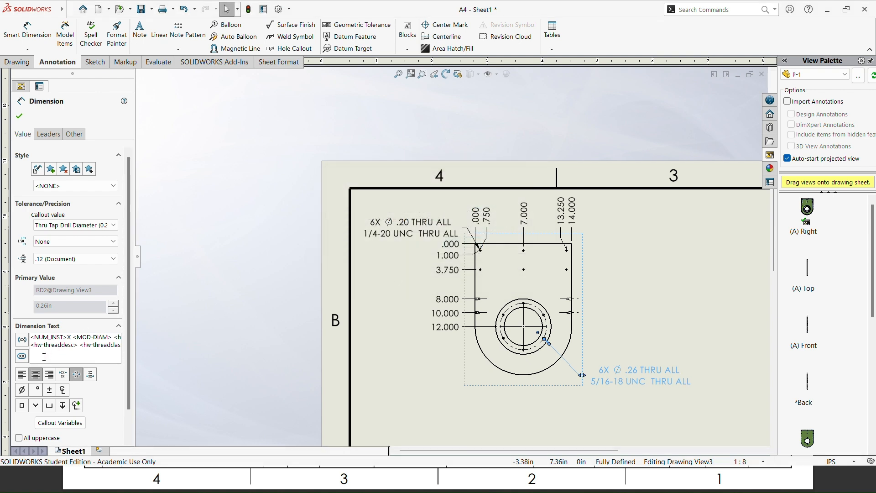
text(EQL SP)
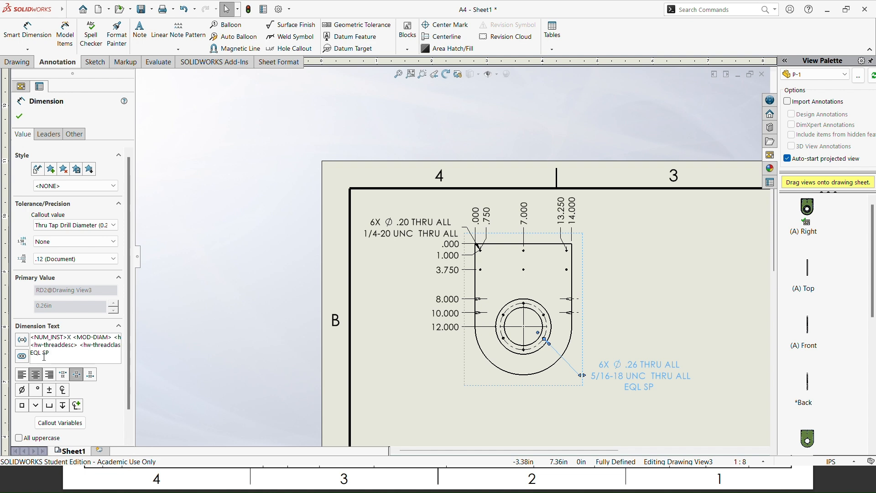
text( ON)
click(22, 390)
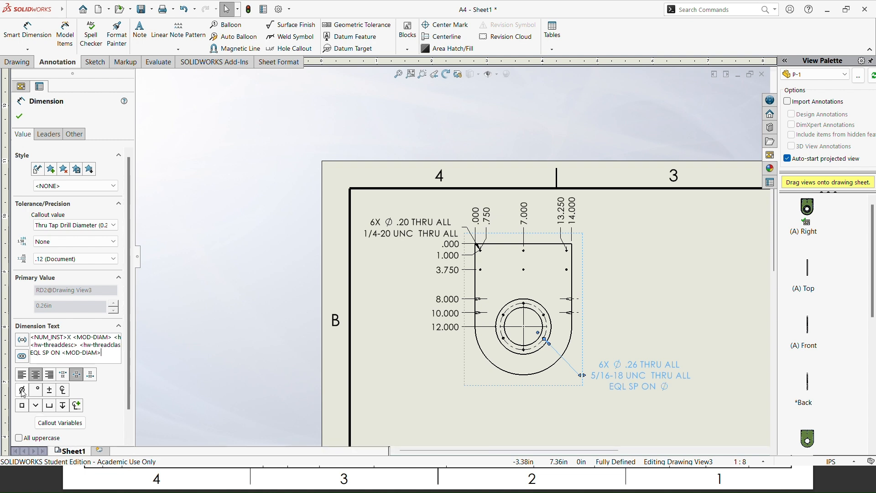
text(6.750)
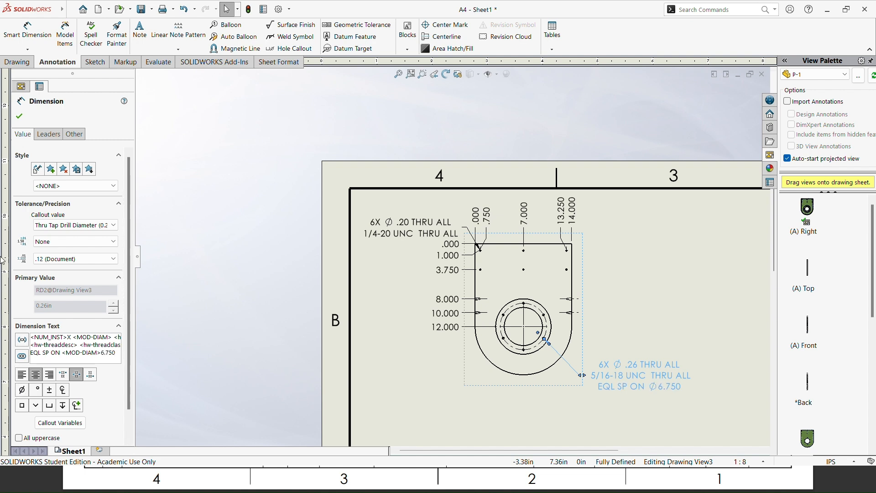
click(19, 116)
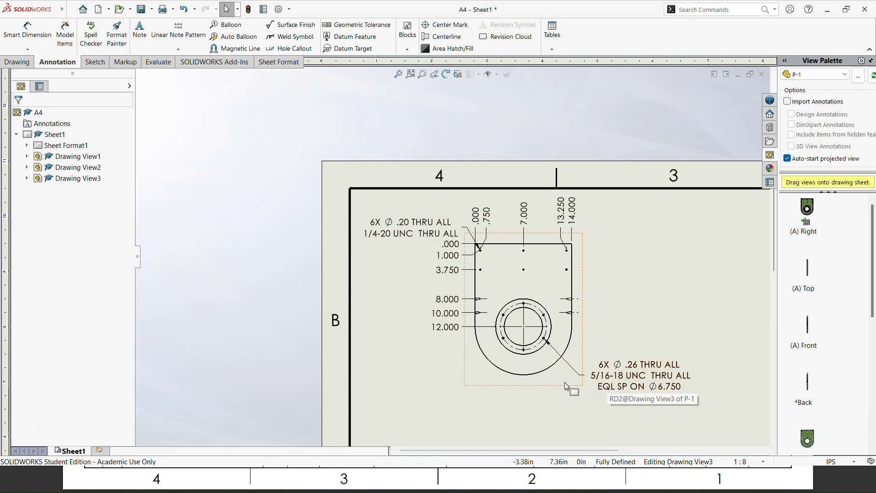
- Dimension the radius of the plate's rounded lower edge with Smart Dimension, placing the text below and left of the arc
click(27, 29)
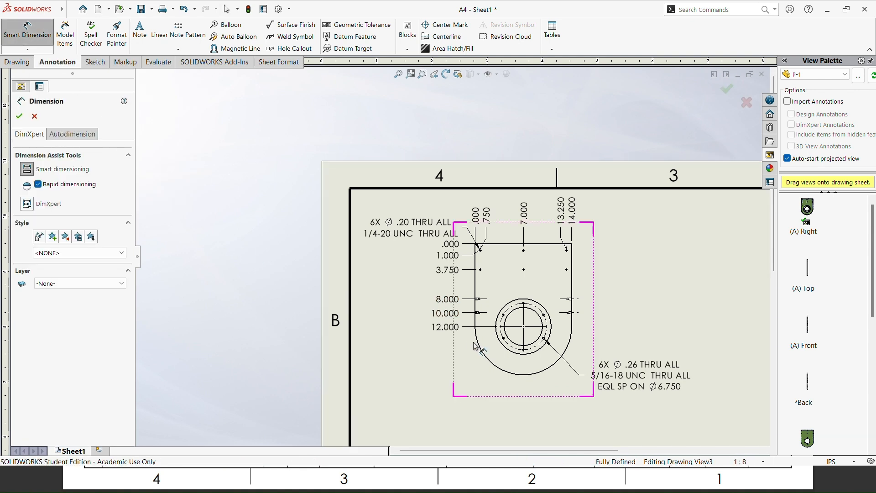
click(499, 371)
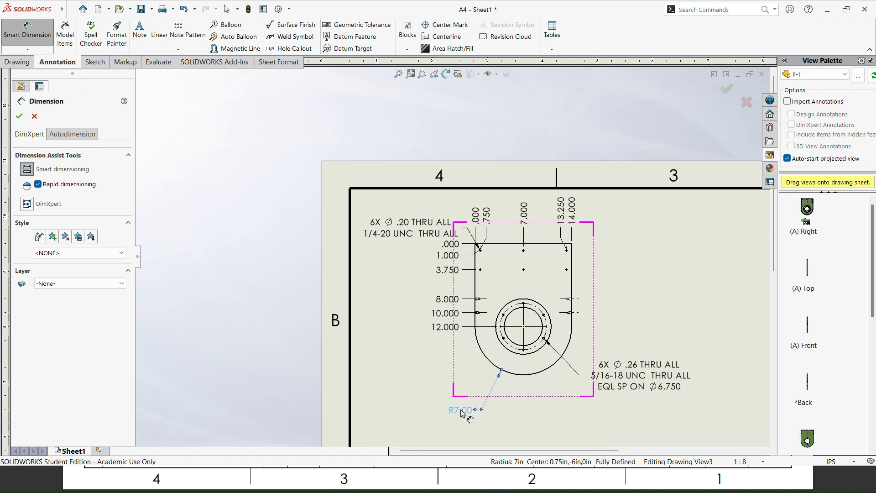
click(464, 413)
- Check the reference drawing and dimension the diameters of the central bore and the larger recess around it
key(alt+Tab)
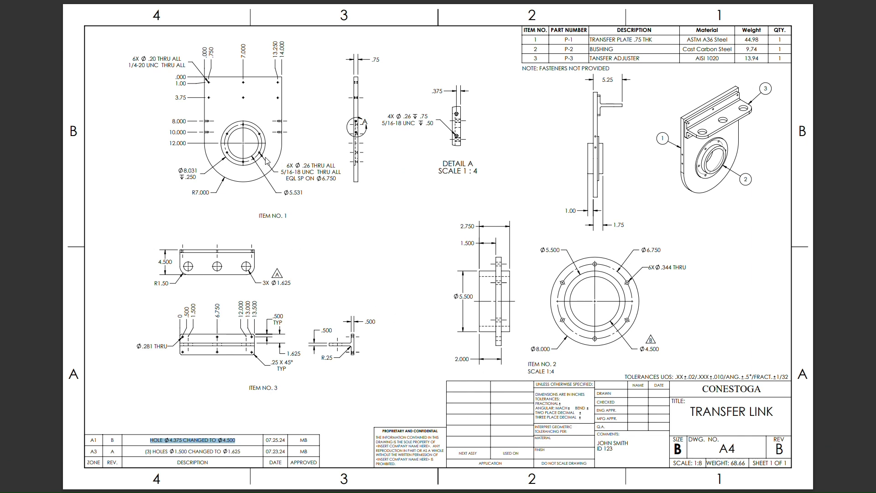
key(alt+Tab)
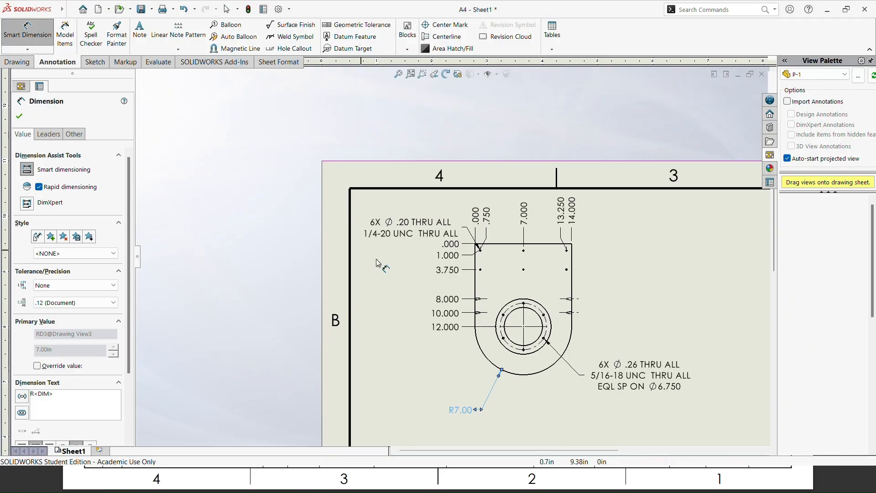
click(537, 340)
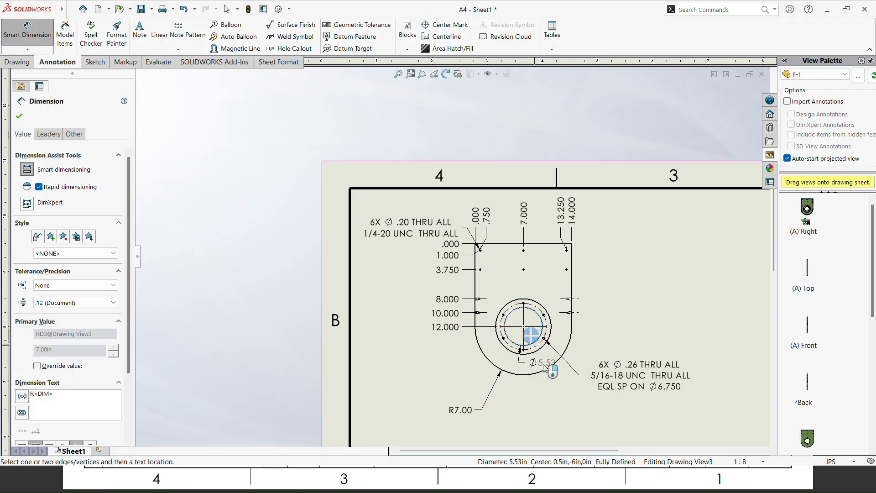
click(620, 416)
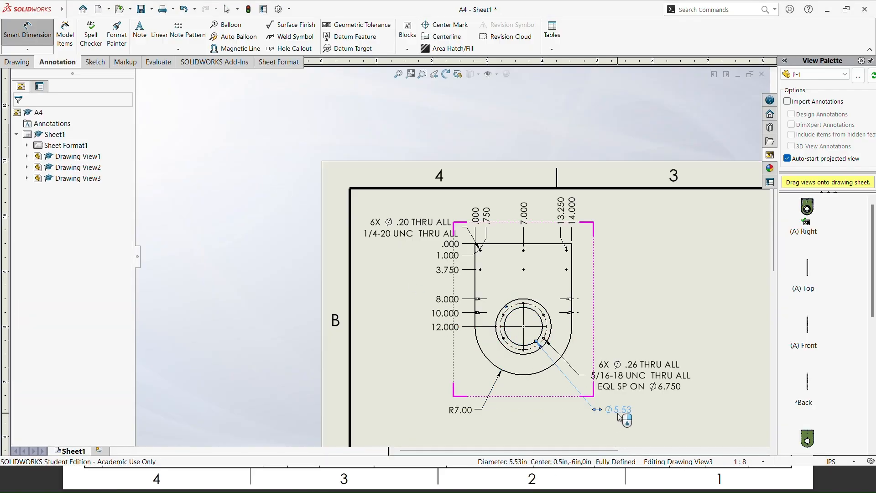
click(504, 339)
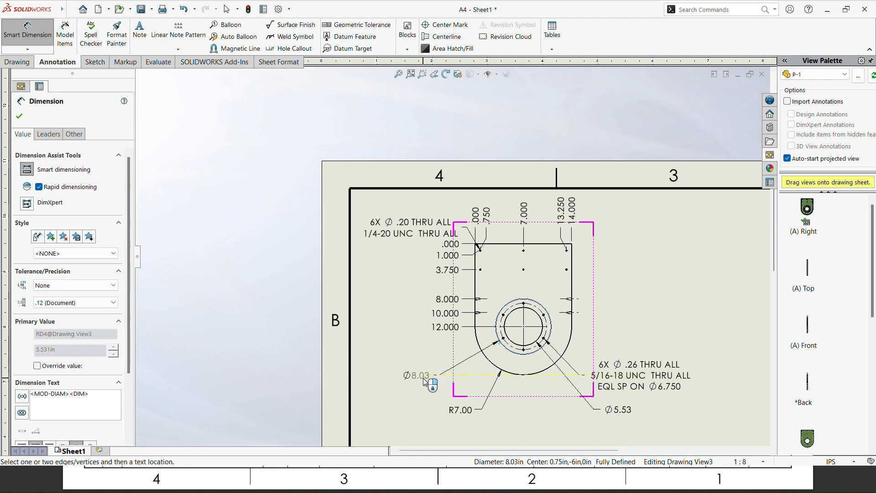
click(425, 382)
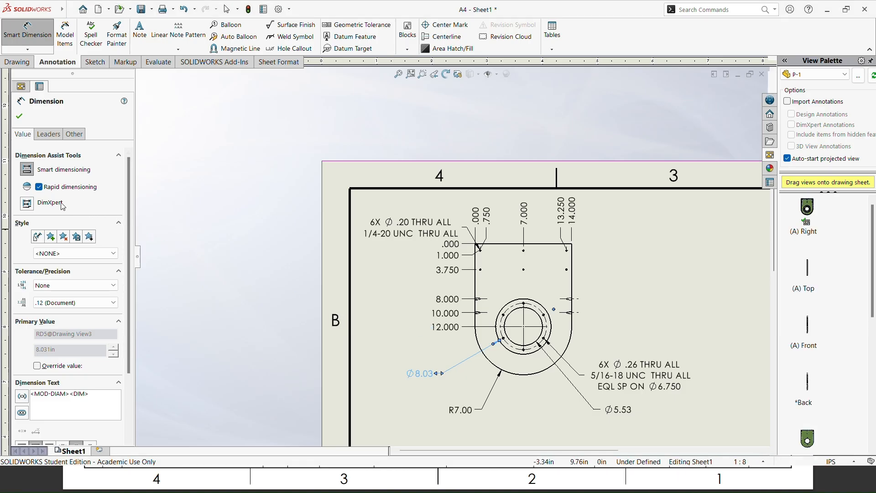
- Set the recess diameter, bore diameter and lower arc radius dimensions to three decimal places (.123)
click(73, 303)
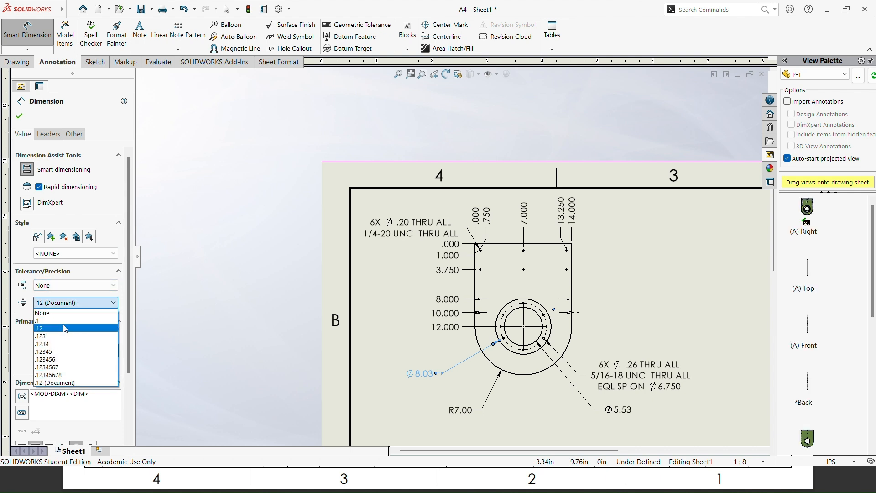
click(62, 337)
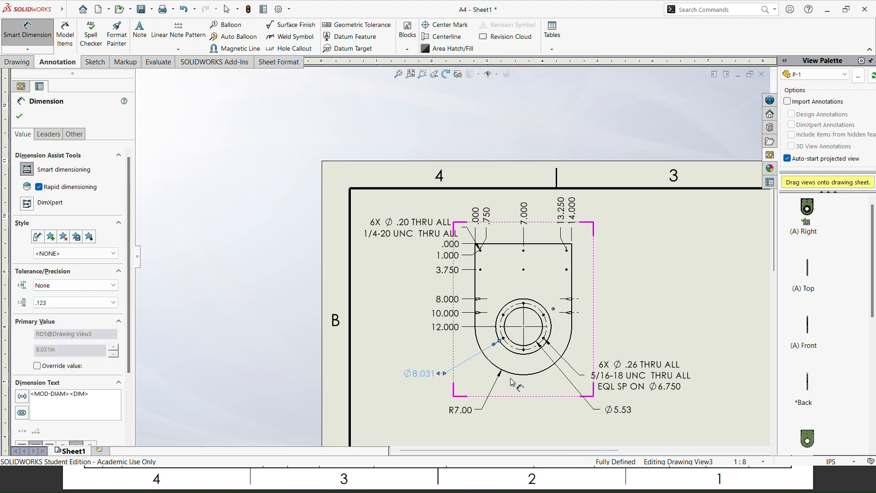
click(592, 417)
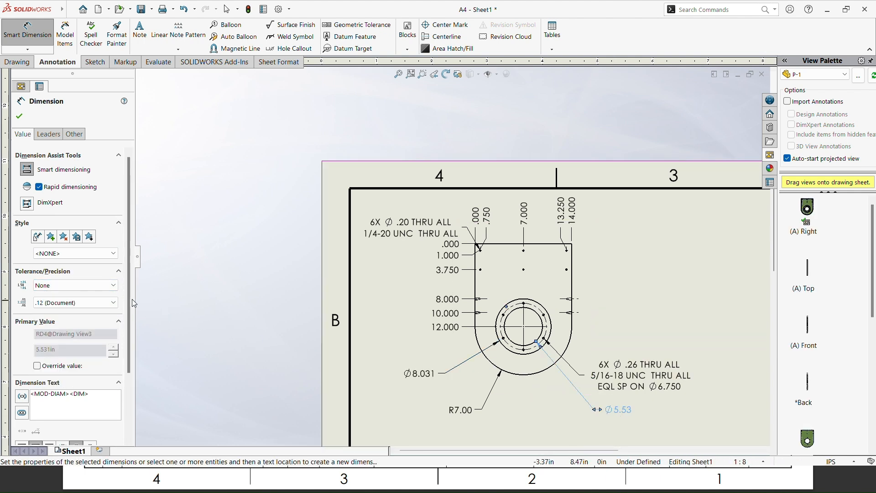
click(73, 303)
click(70, 339)
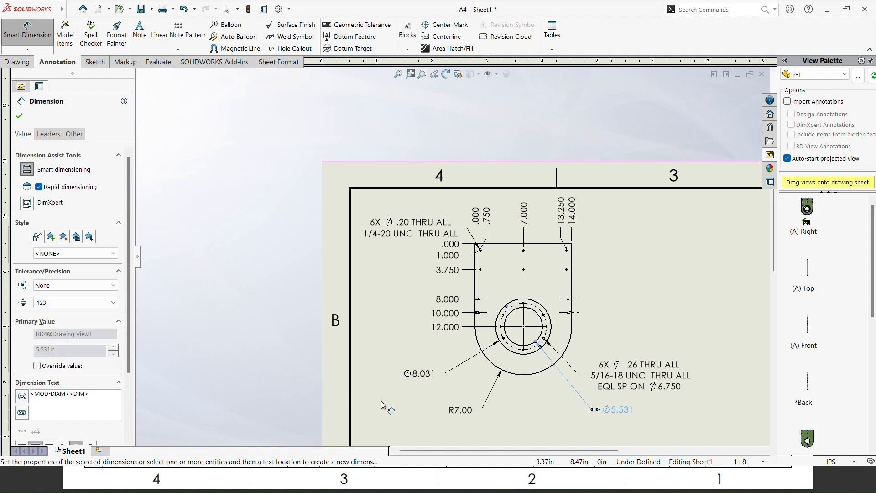
click(460, 410)
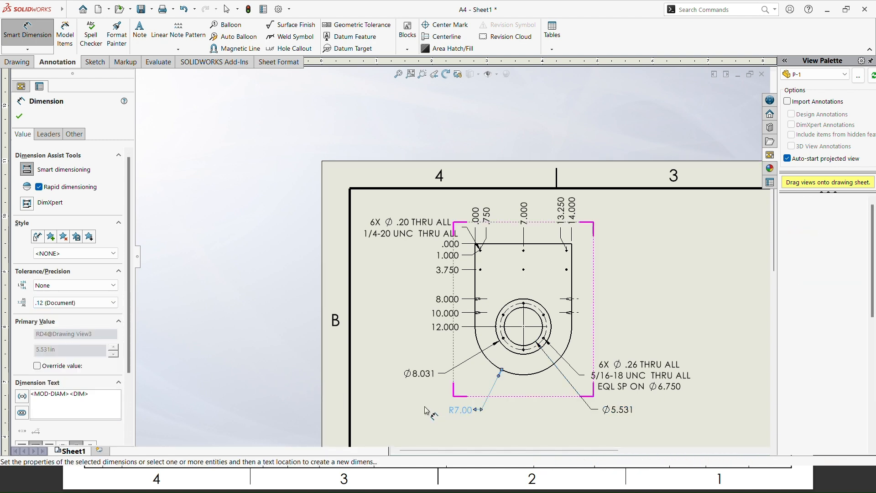
click(73, 302)
click(70, 338)
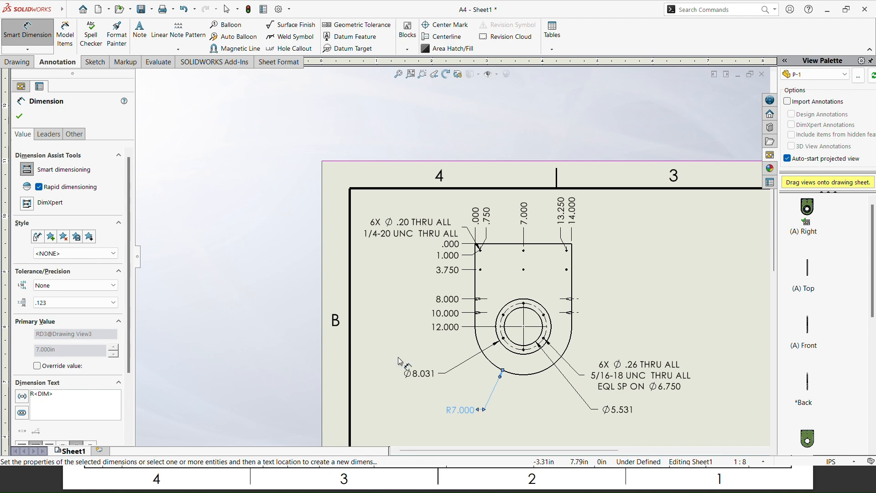
- Add a second line with the hole-depth symbol and .250 to the recess diameter dimension, following the reference drawing
click(416, 375)
key(alt+Tab)
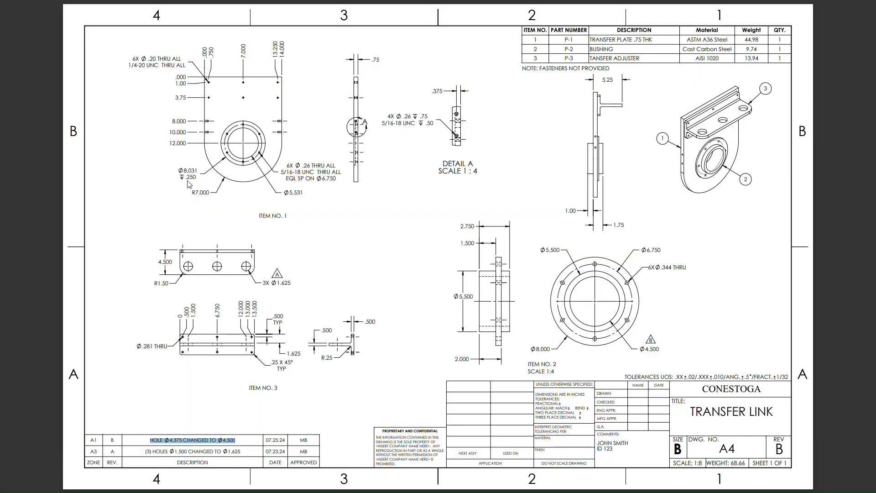
key(alt+Tab)
scroll(129, 302, down, 3)
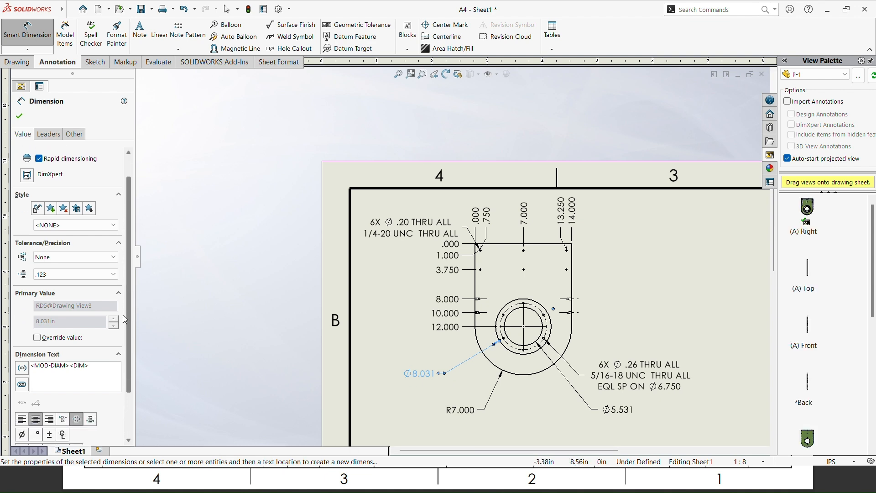
scroll(125, 320, down, 2)
click(94, 325)
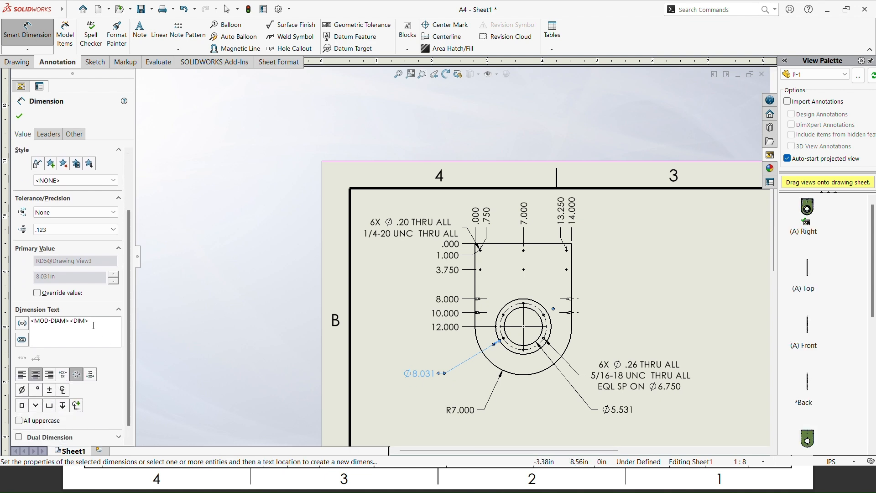
key(Return)
click(63, 405)
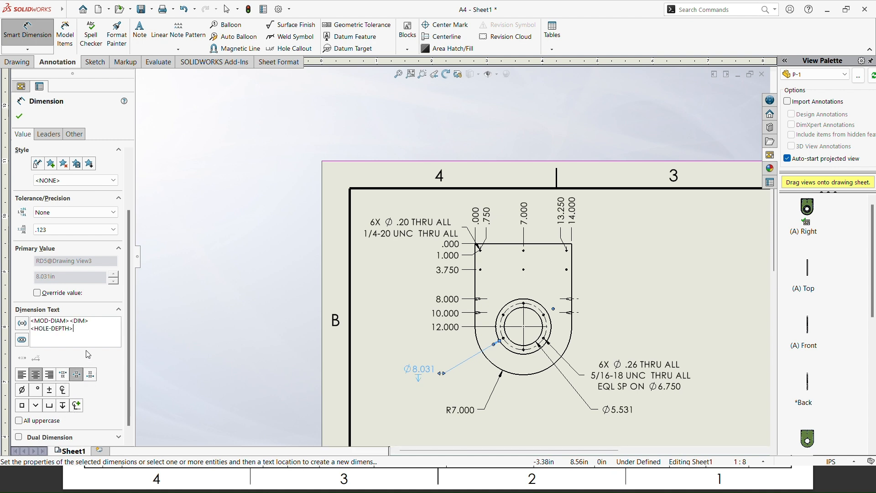
text(.25)
click(19, 116)
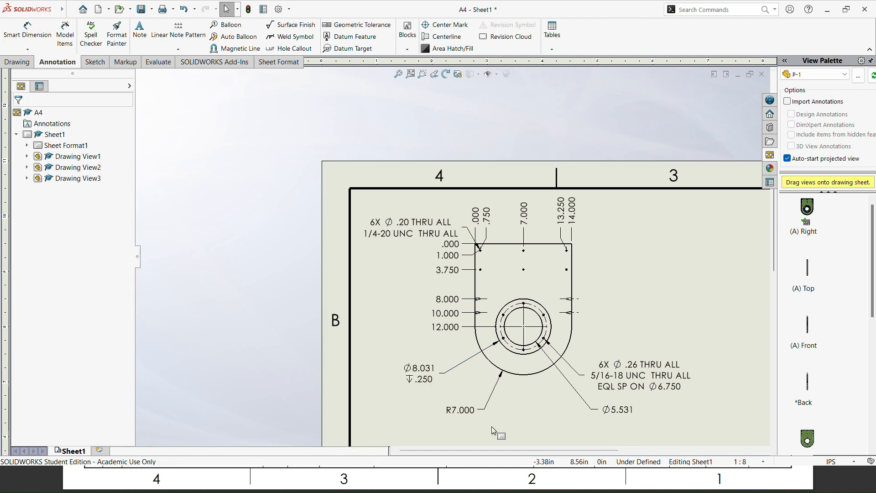
- Check the reference drawing's layout and move the dimensioned plate view slightly down on the sheet
key(alt+Tab)
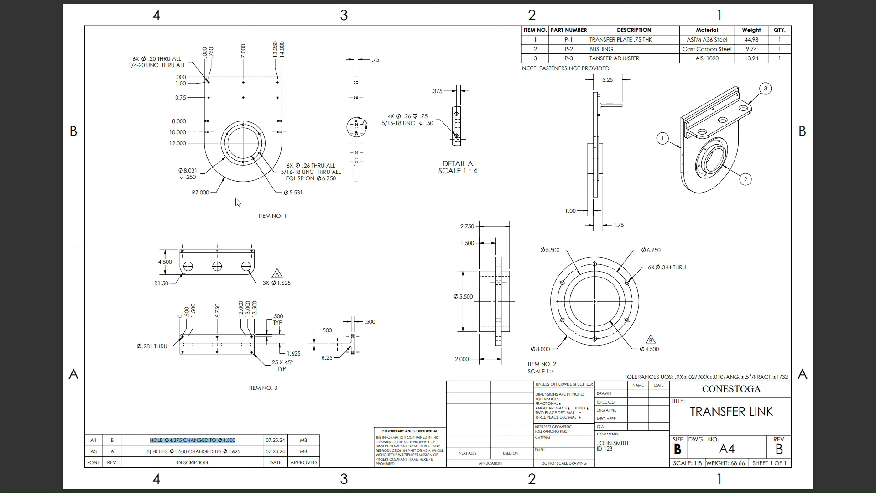
key(alt+Tab)
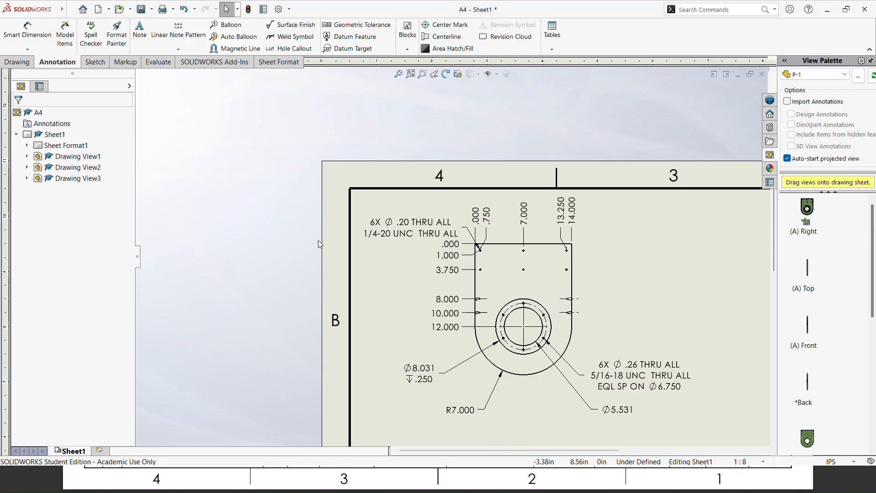
scroll(637, 332, up, 2)
scroll(641, 326, up, 2)
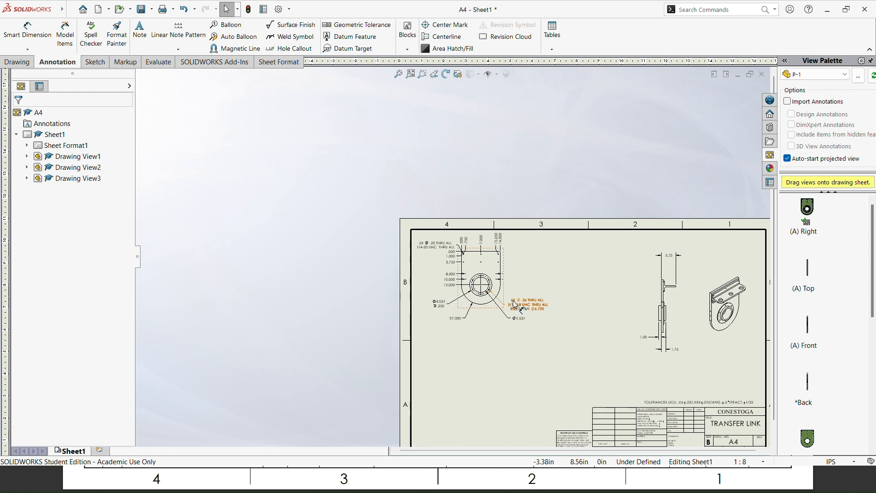
drag(488, 313, 491, 324)
scroll(578, 331, down, 3)
scroll(626, 316, down, 1)
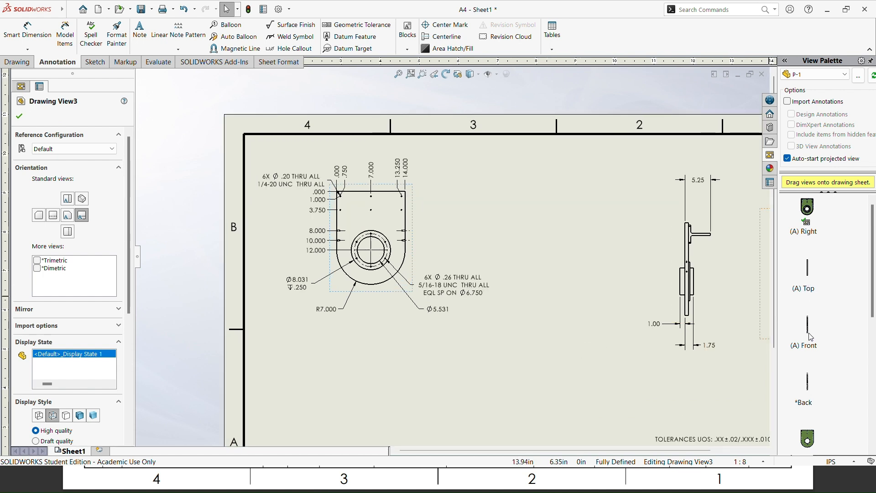
- Place the P-1 (A) Front view on the sheet and position it to the right of the dimensioned plate view
drag(808, 340, 456, 175)
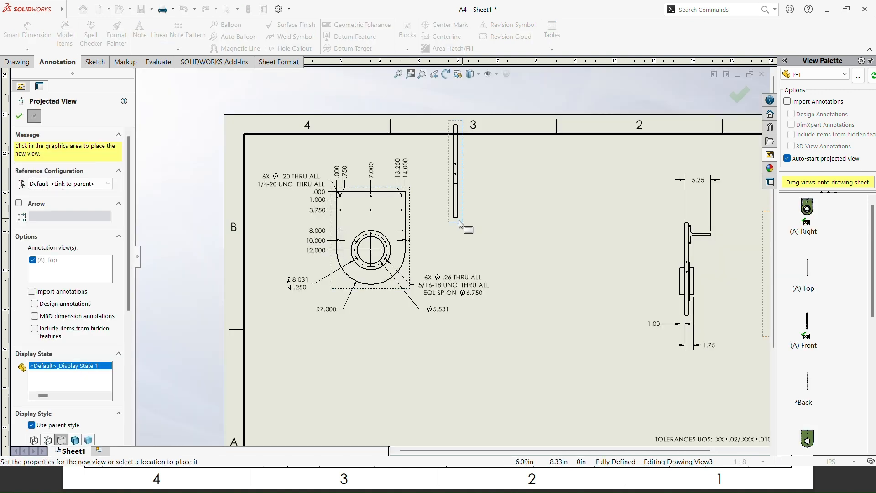
click(20, 117)
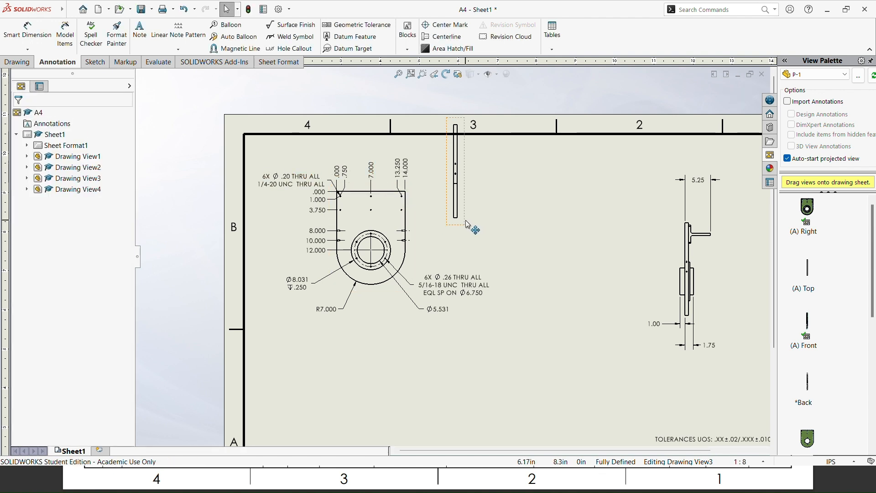
mouse_move(470, 228)
mouse_down()
mouse_move(520, 274)
mouse_move(504, 276)
mouse_move(507, 290)
mouse_move(500, 277)
mouse_up()
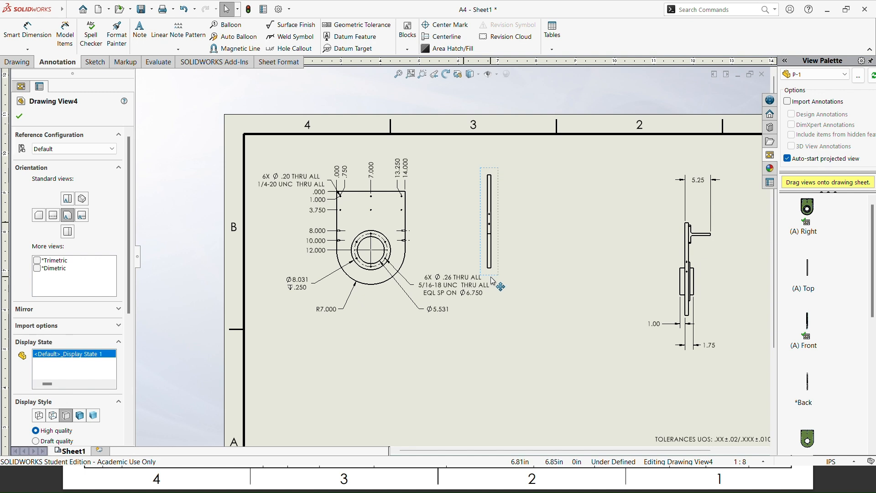
- Show hidden lines in the plate's edge view and change its orientation to Back, comparing it with the reference drawing
scroll(502, 255, down, 1)
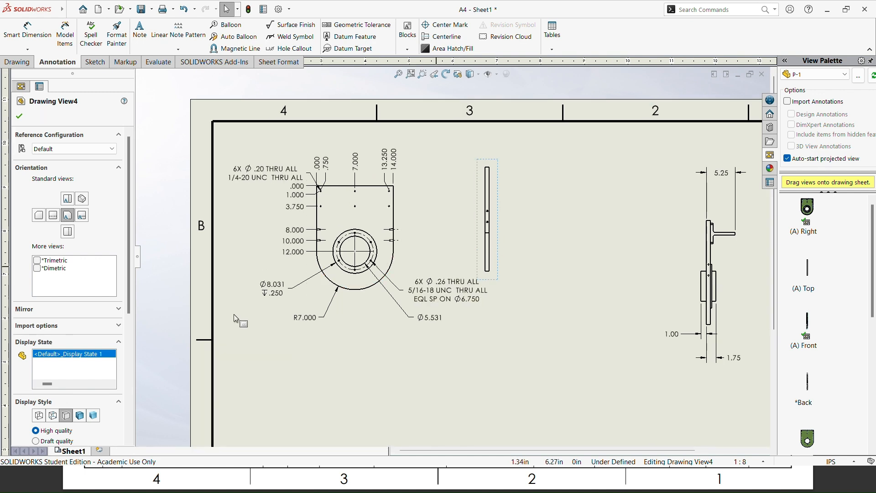
click(52, 416)
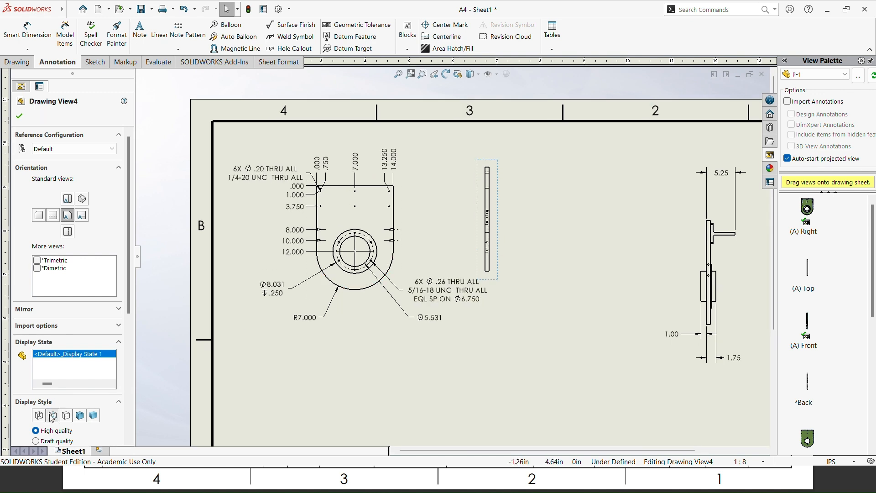
scroll(489, 256, down, 5)
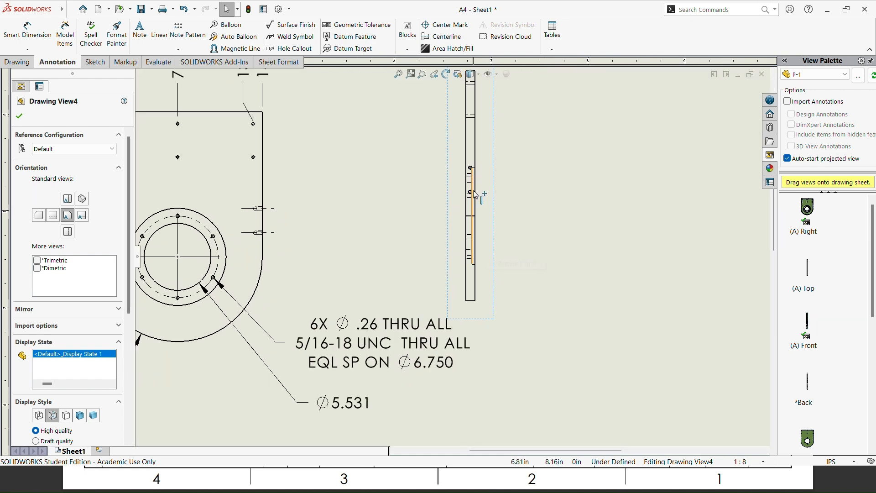
key(alt+Tab)
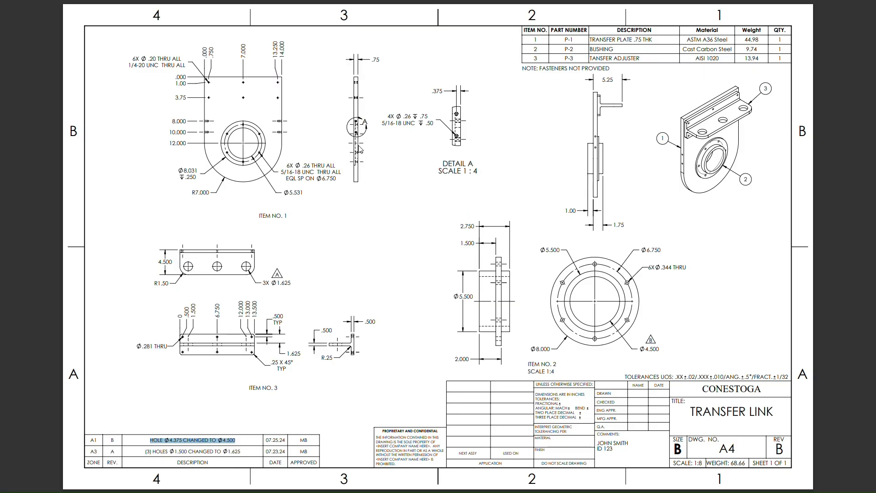
key(alt+Tab)
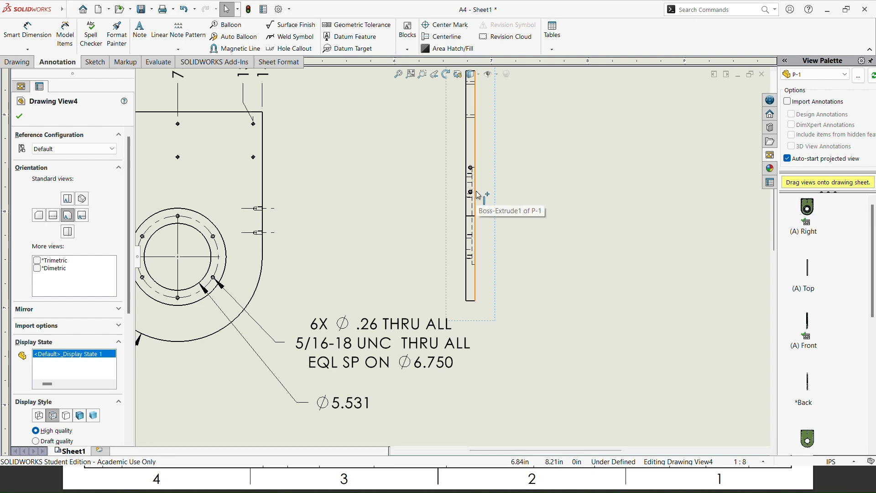
click(38, 216)
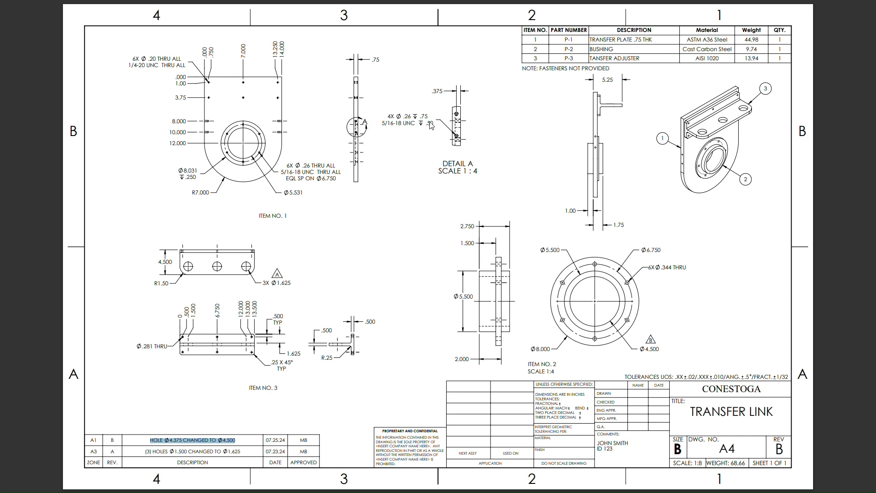
key(alt+Tab)
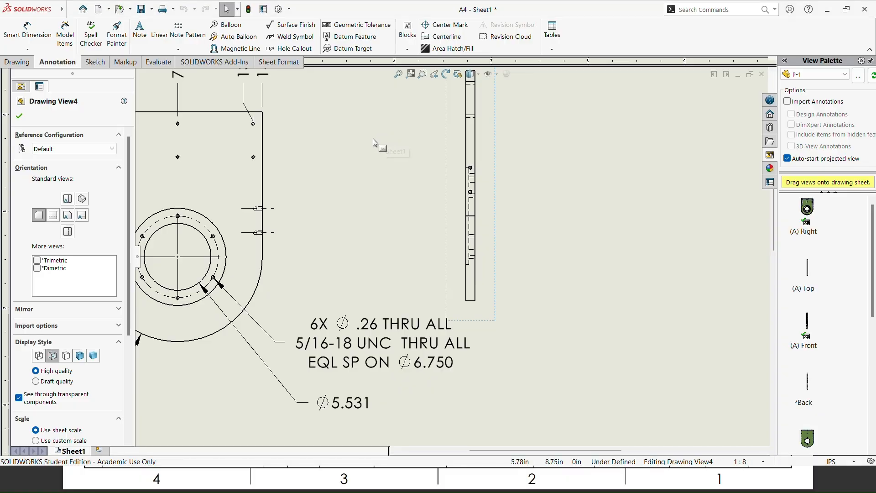
click(20, 116)
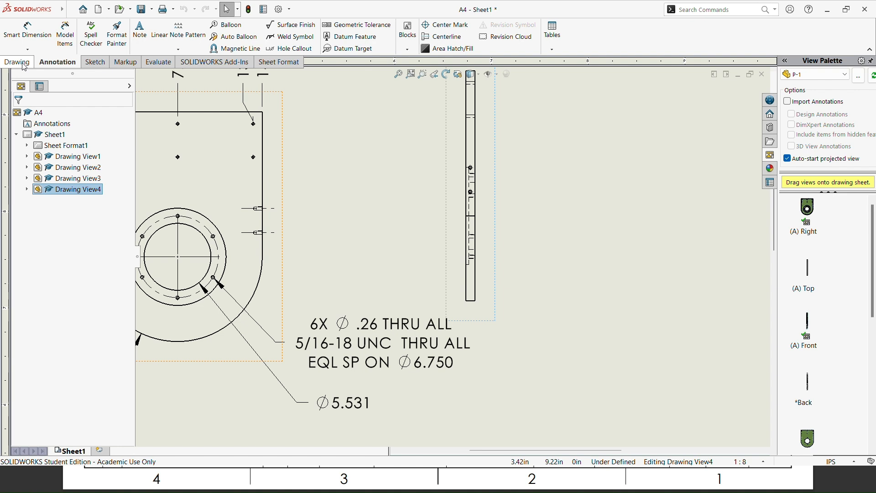
- Create Detail View A from a circle around the edge view's two tapped holes and place it beside that view
click(21, 62)
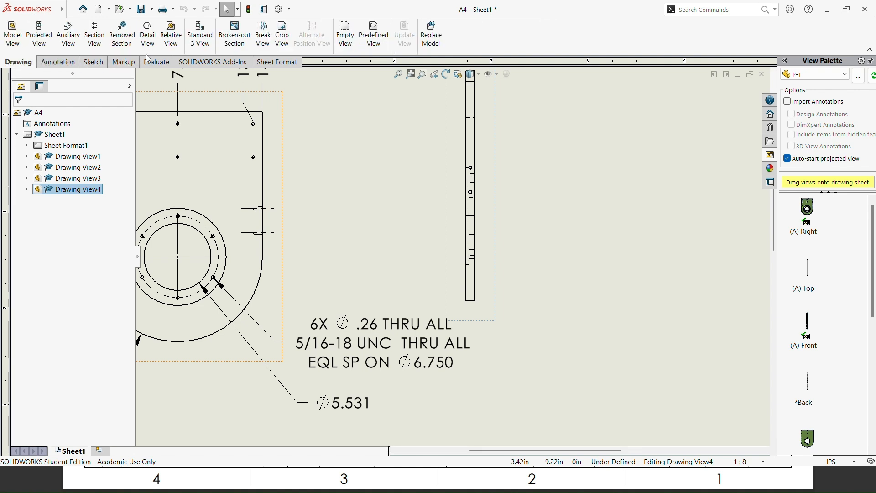
click(148, 40)
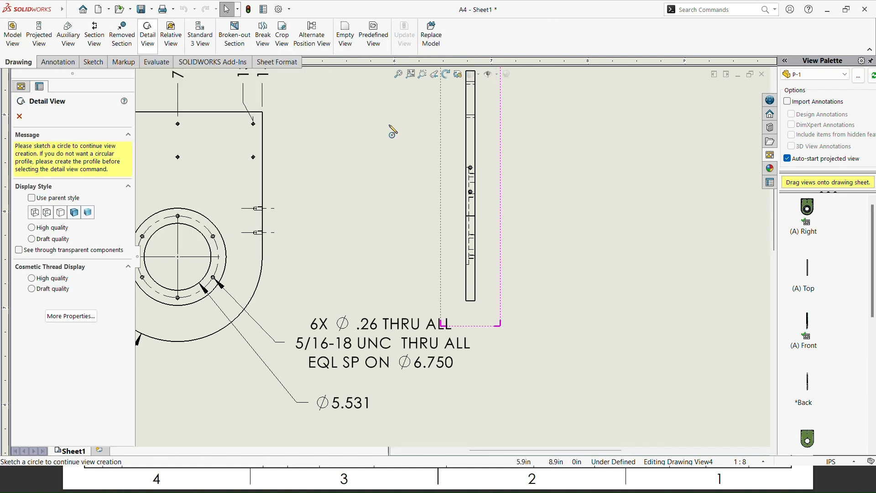
scroll(488, 174, down, 2)
scroll(484, 180, down, 1)
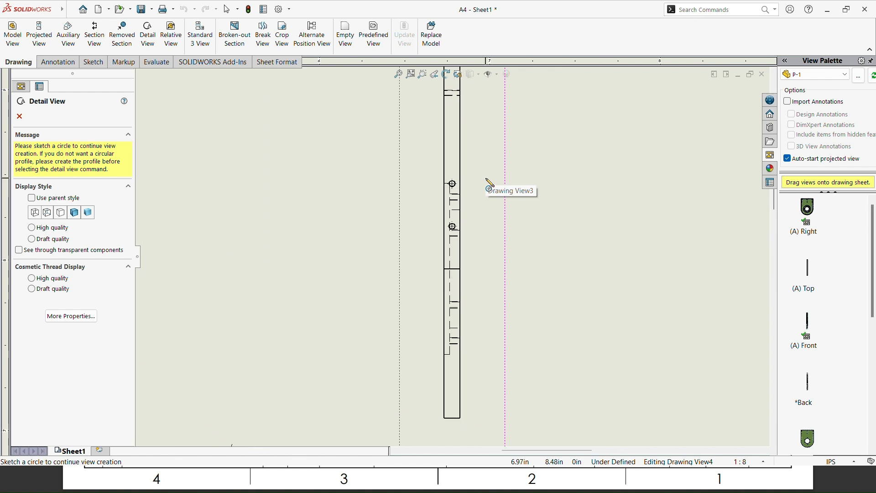
click(452, 205)
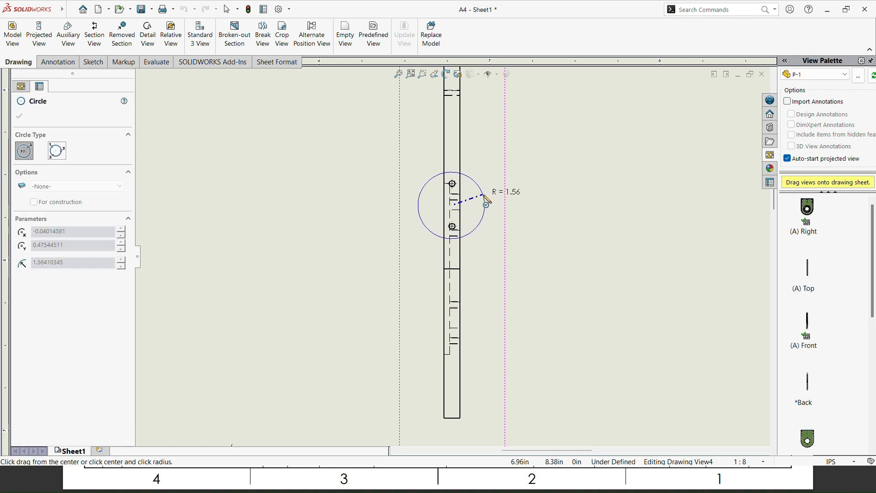
click(486, 201)
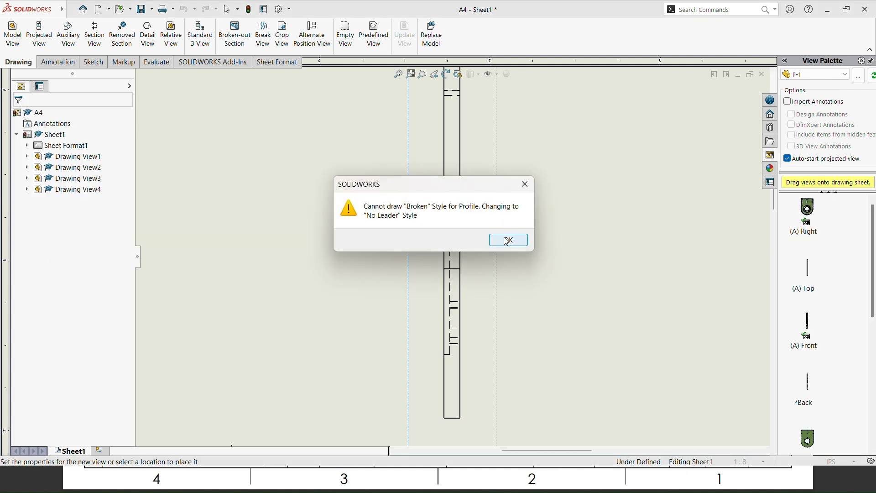
click(508, 240)
scroll(624, 224, up, 3)
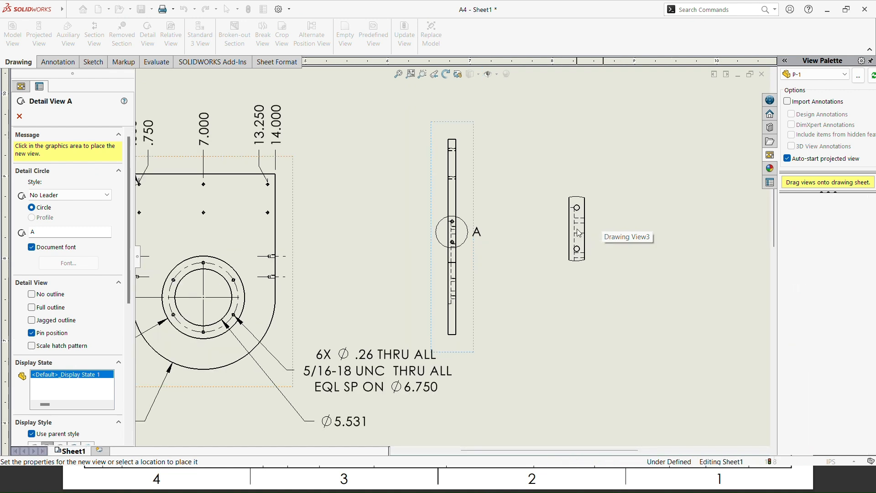
click(579, 233)
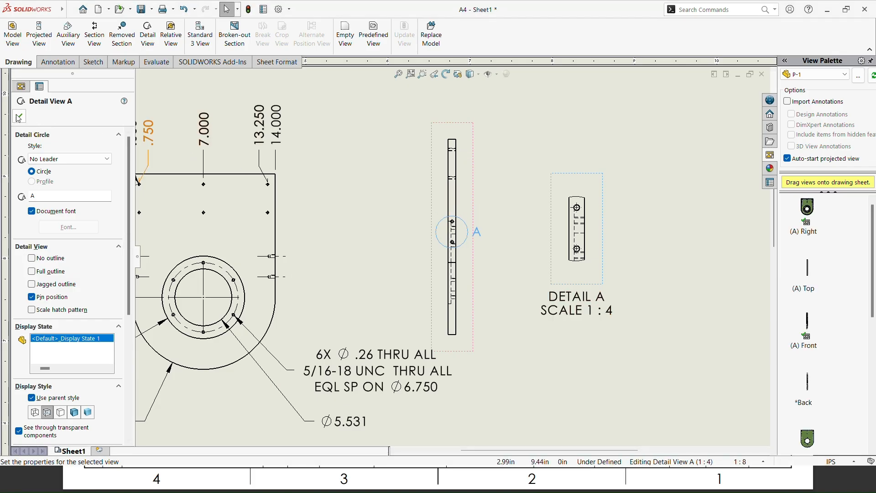
click(18, 117)
- Dimension the plate thickness across the two long edges of the edge view with Smart Dimension, placing the text above it
click(57, 61)
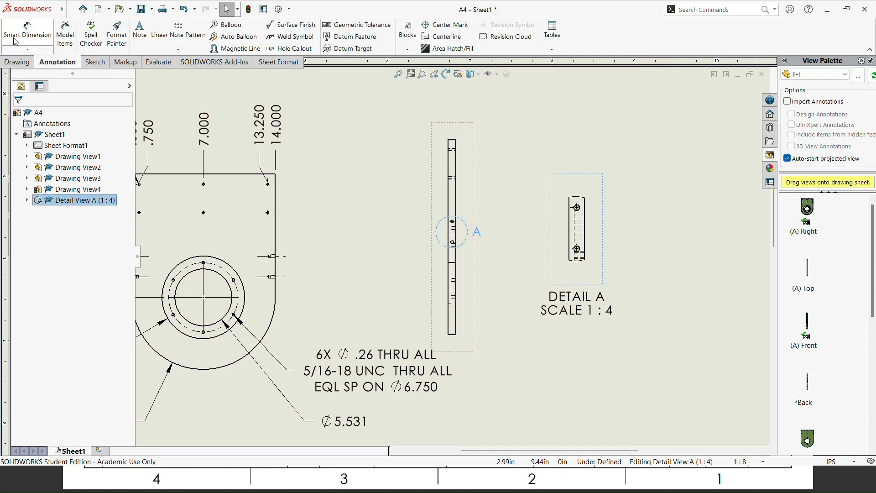
click(19, 44)
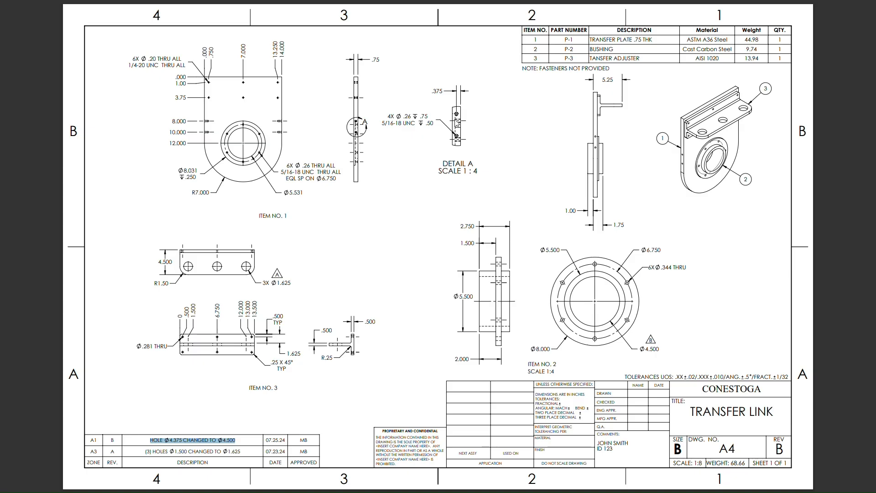
key(alt+Tab)
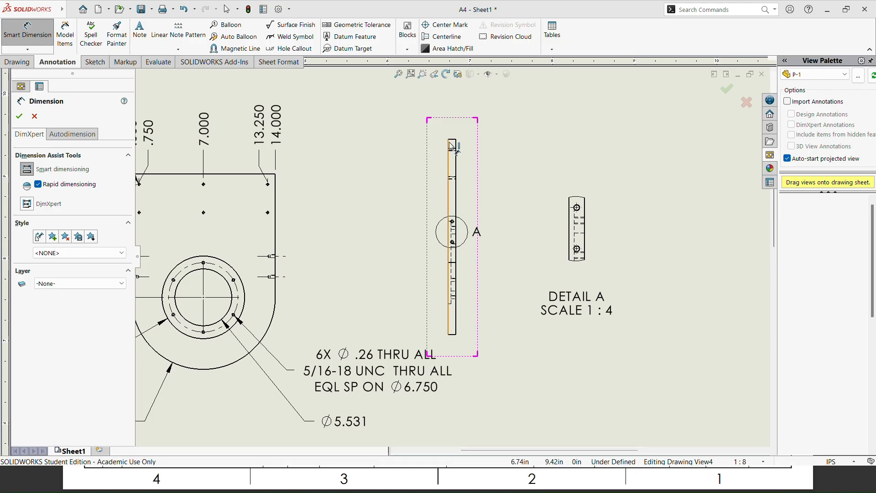
click(451, 165)
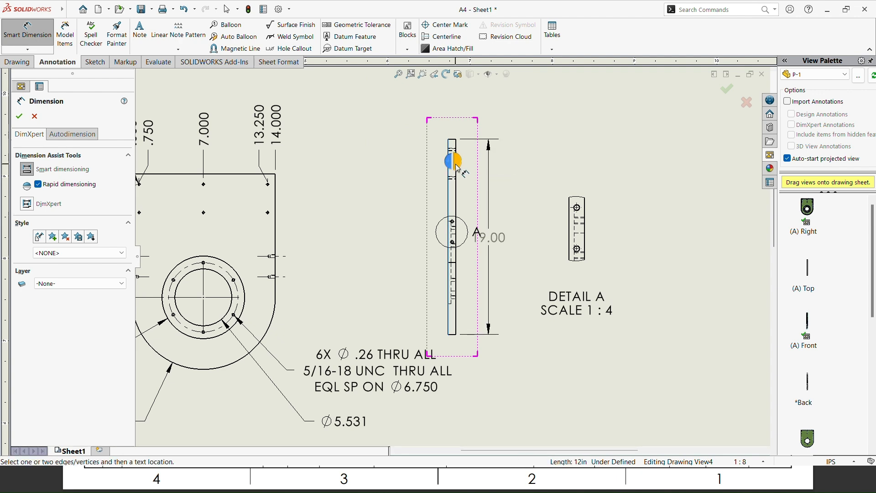
click(455, 176)
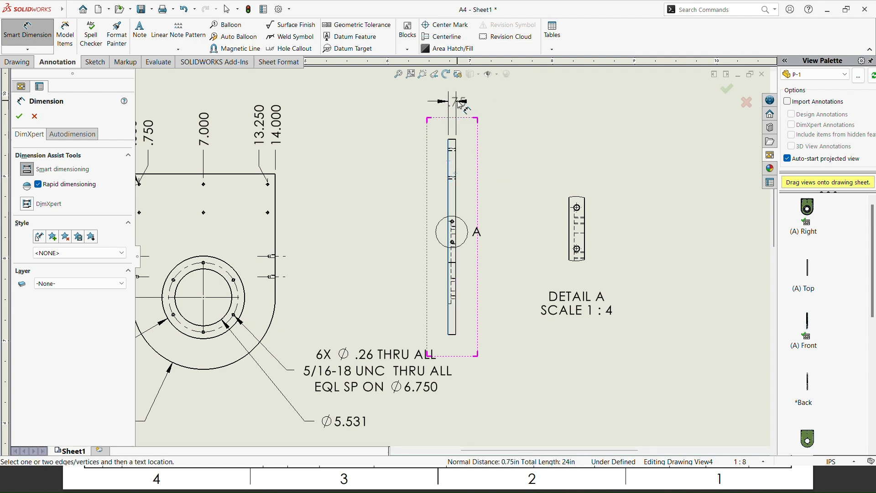
click(498, 95)
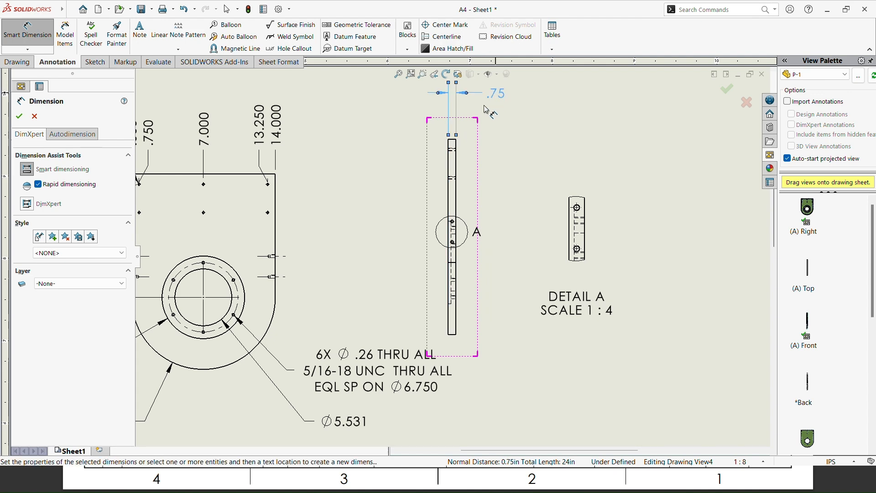
- Switch to the A4.pdf reference drawing in Microsoft Edge and check the dimension and hole callout on Detail A
key(alt+Tab)
key(alt+Tab)
key(alt+Tab)
key(alt+Tab)
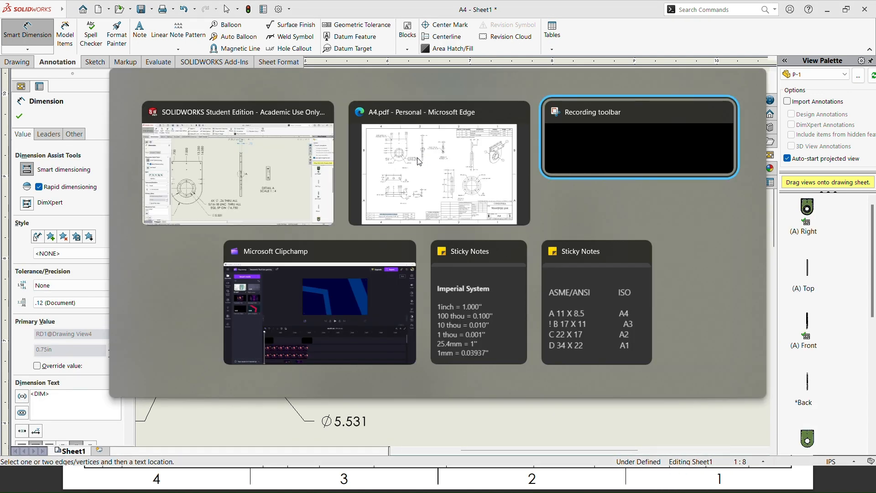
click(419, 160)
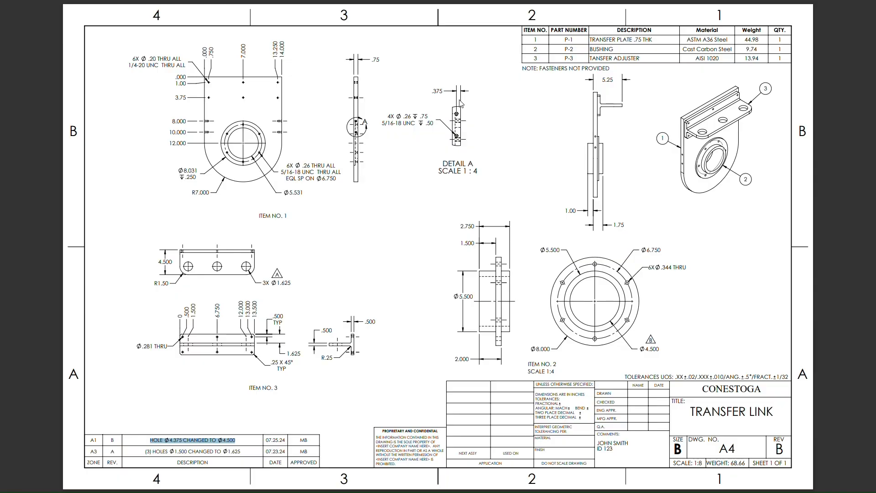
- Switch back to the SOLIDWORKS drawing, give detail circle A the Broken Circle style and move its letter closer to the circle
key(alt+Tab)
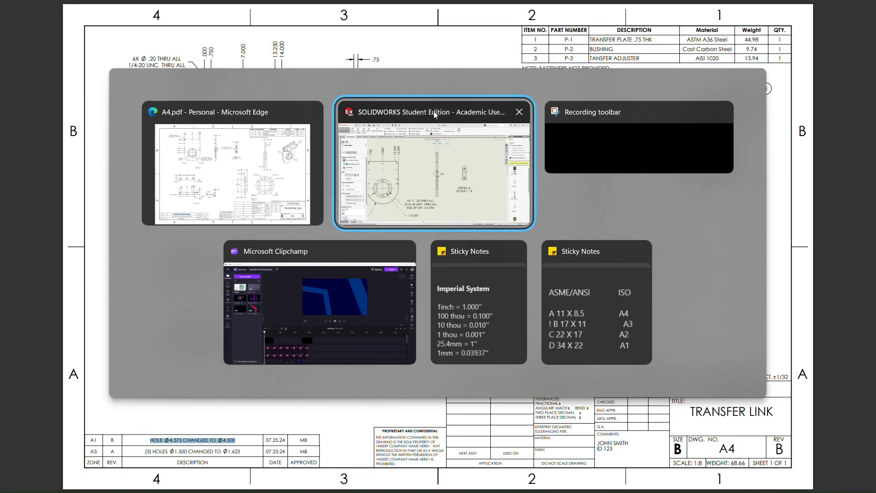
click(447, 144)
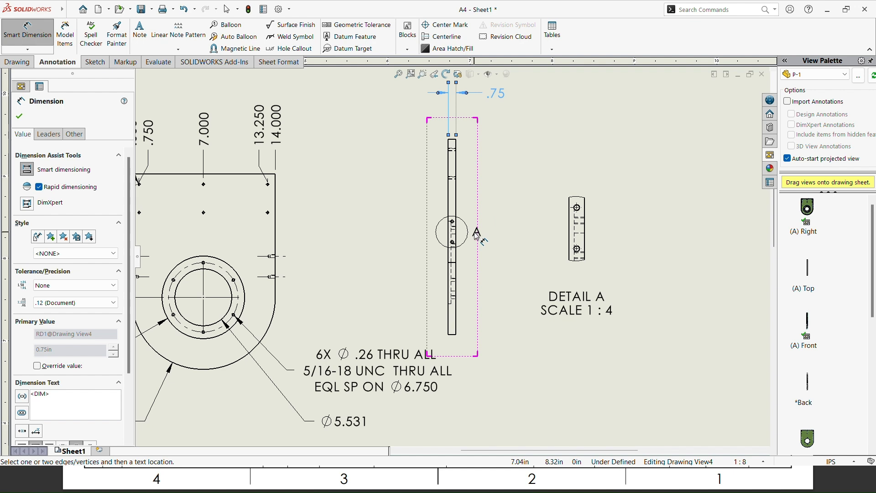
click(21, 118)
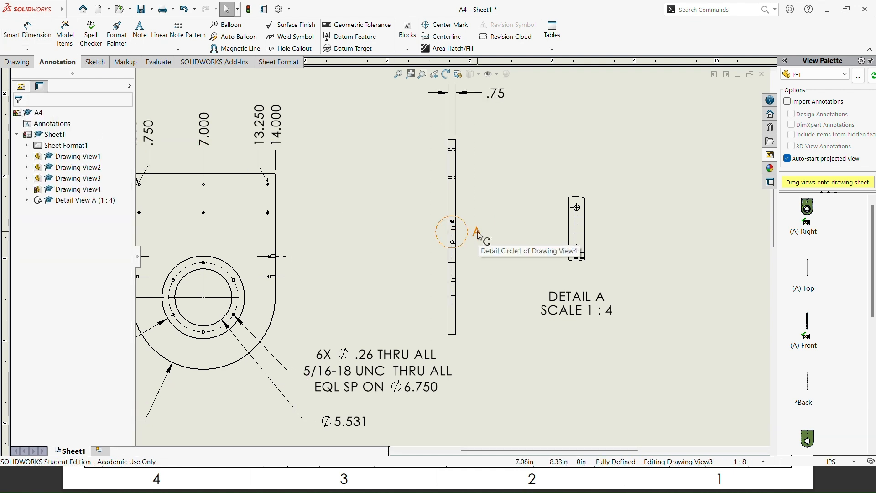
click(477, 234)
click(69, 159)
click(55, 176)
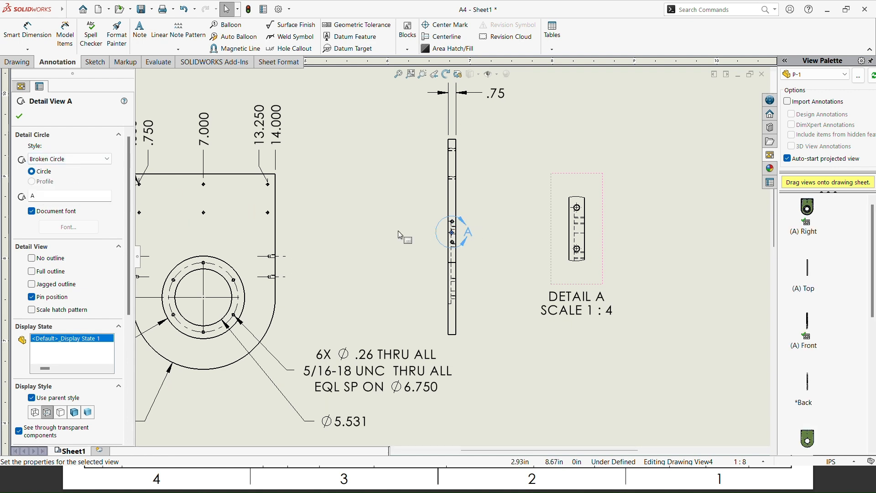
drag(472, 239, 473, 227)
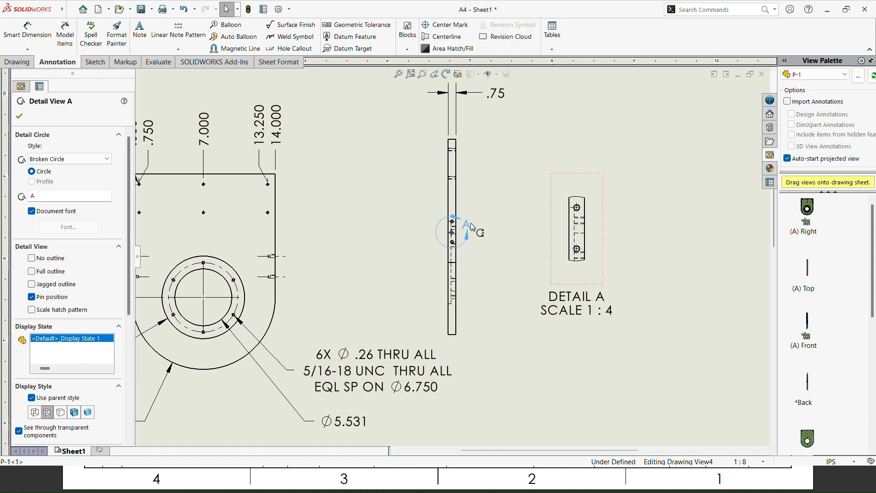
key(alt+Tab)
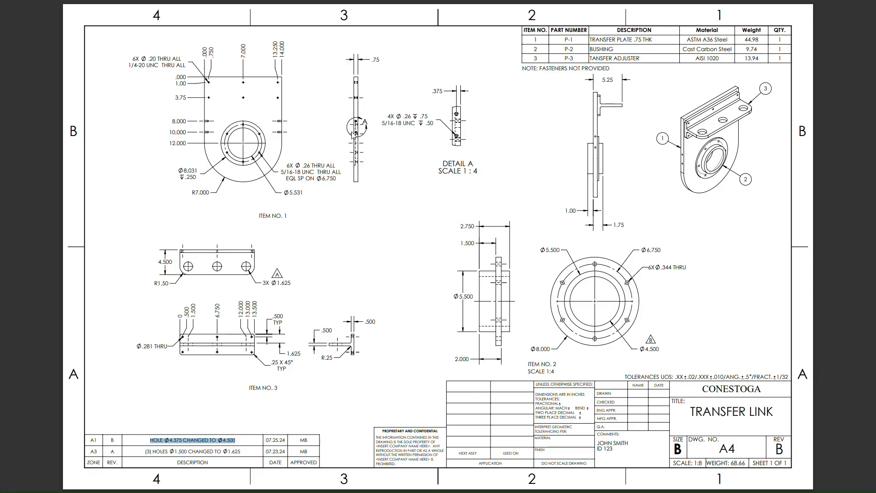
key(alt+Tab)
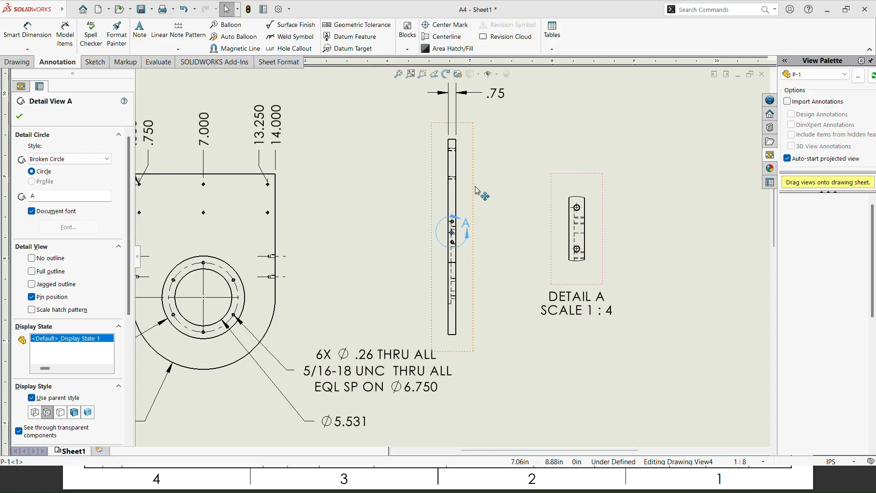
click(19, 118)
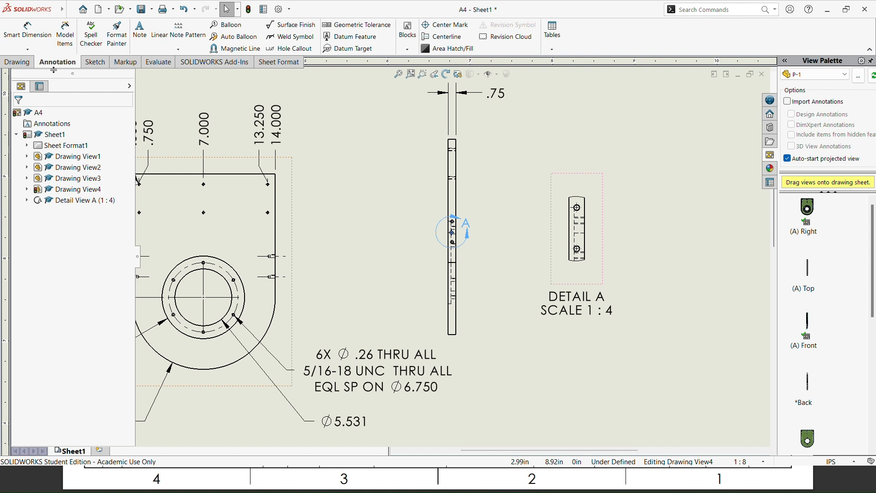
- Add a horizontal dimension in Detail A from the upper hole's centre to the right edge, placing the text above the view
click(27, 49)
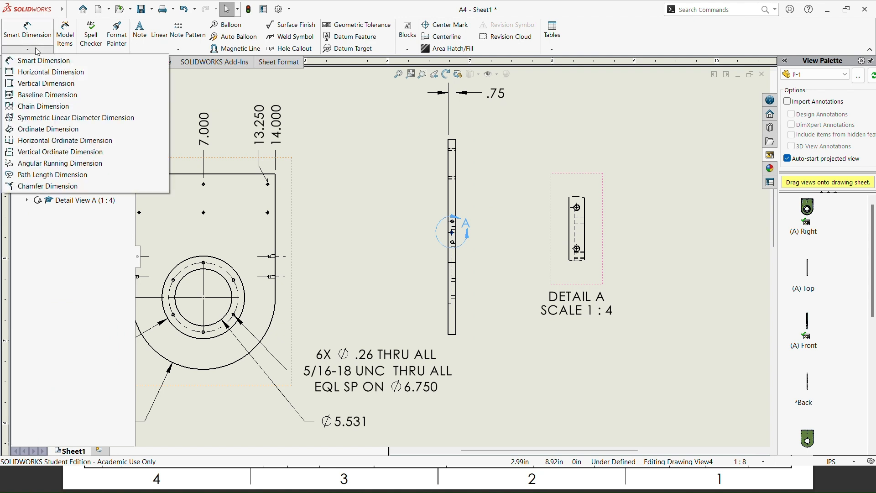
click(41, 75)
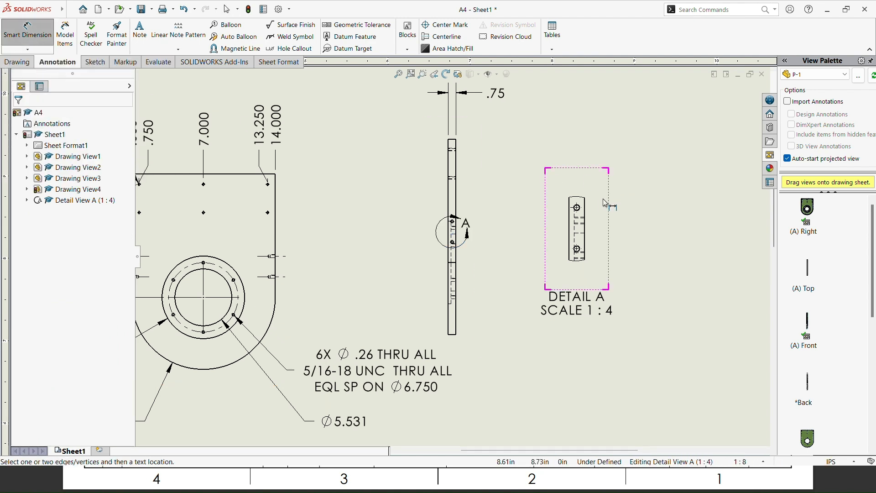
scroll(603, 199, down, 5)
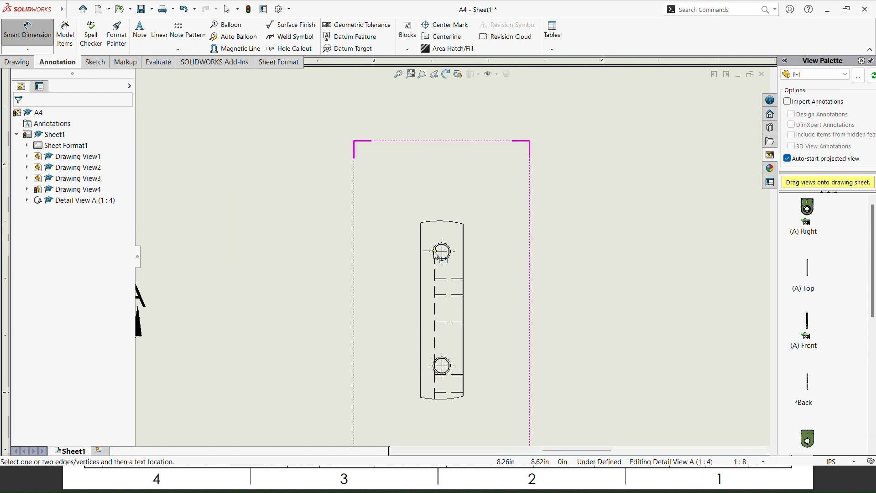
scroll(430, 251, down, 2)
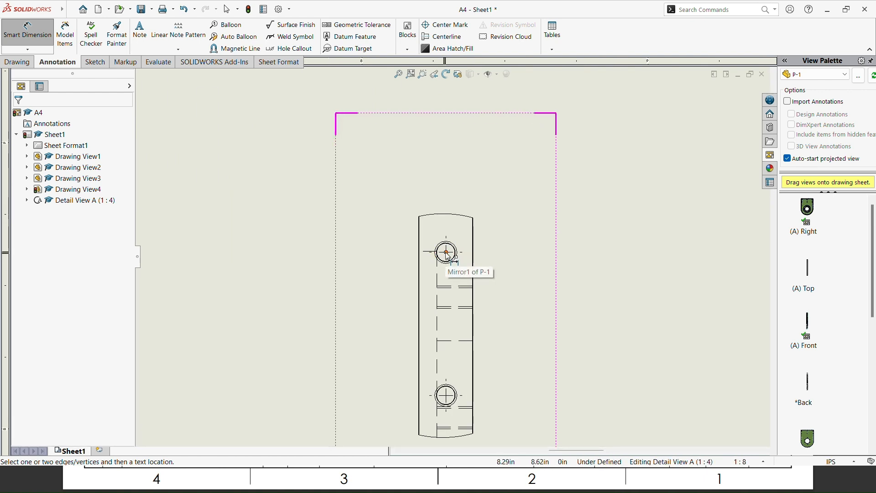
click(447, 253)
click(472, 248)
scroll(486, 139, up, 1)
scroll(486, 139, up, 2)
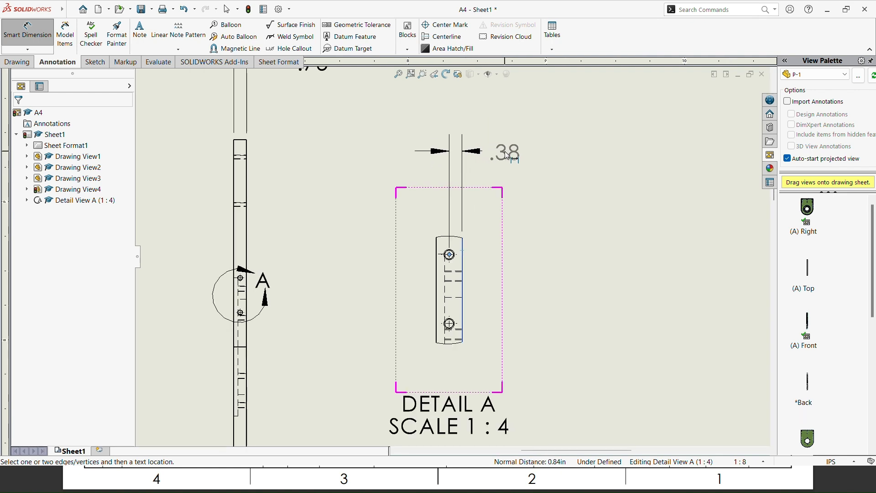
click(511, 154)
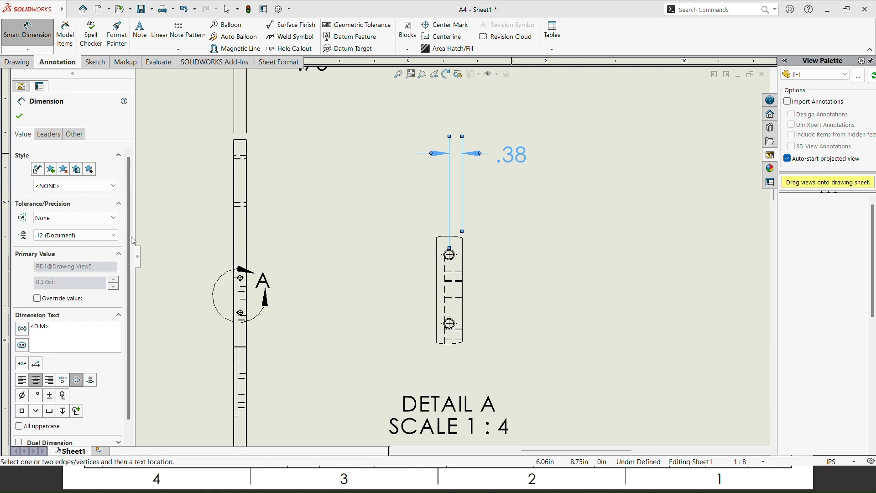
- Set the hole-to-edge dimension's precision to three decimal places (.123), check the reference, and bring the dimension closer to Detail A
click(107, 236)
click(83, 266)
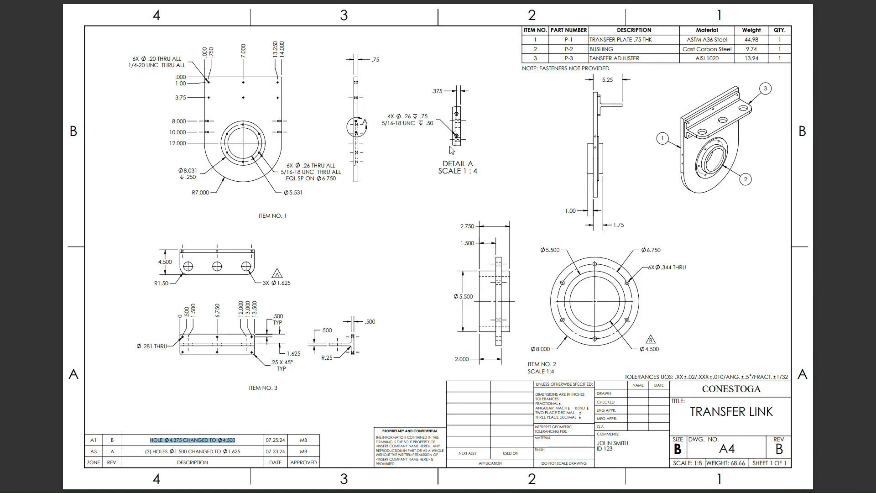
key(alt+Tab)
key(alt+Tab)
key(alt+Tab)
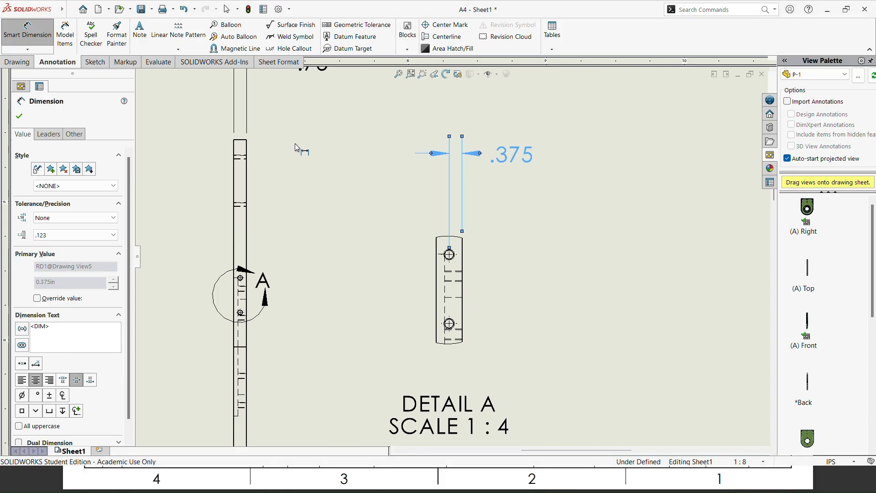
click(21, 117)
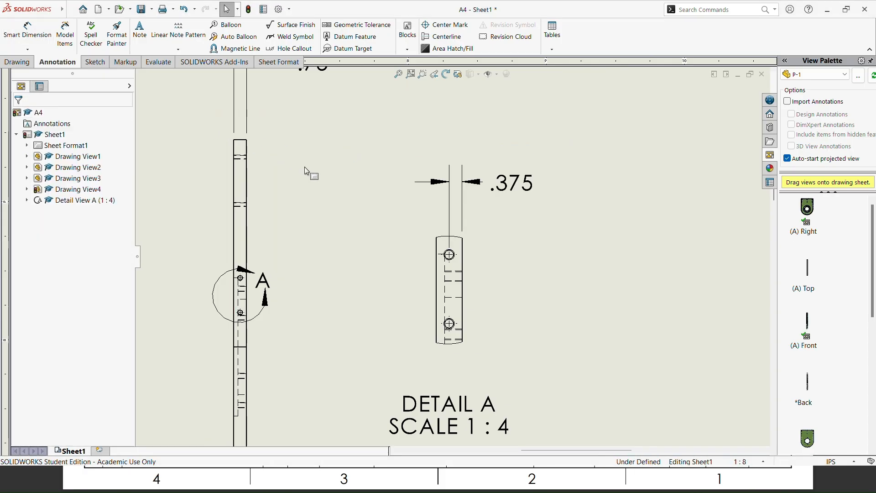
scroll(305, 166, up, 4)
click(287, 49)
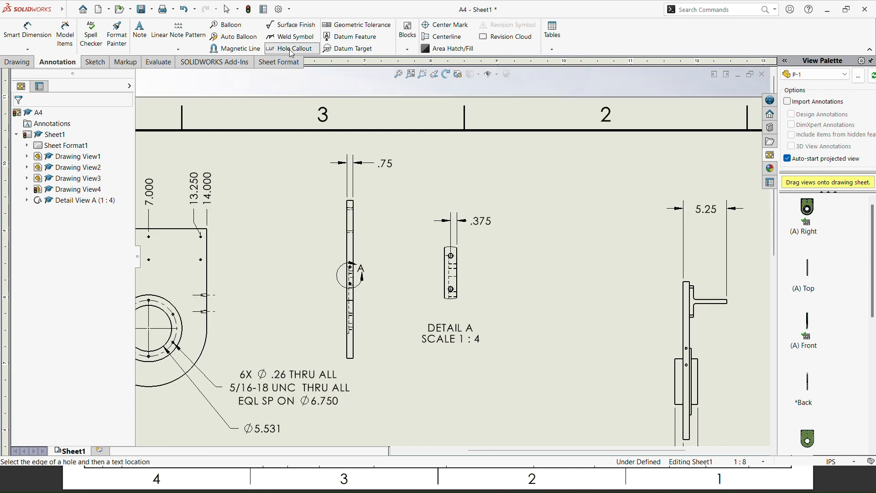
click(451, 259)
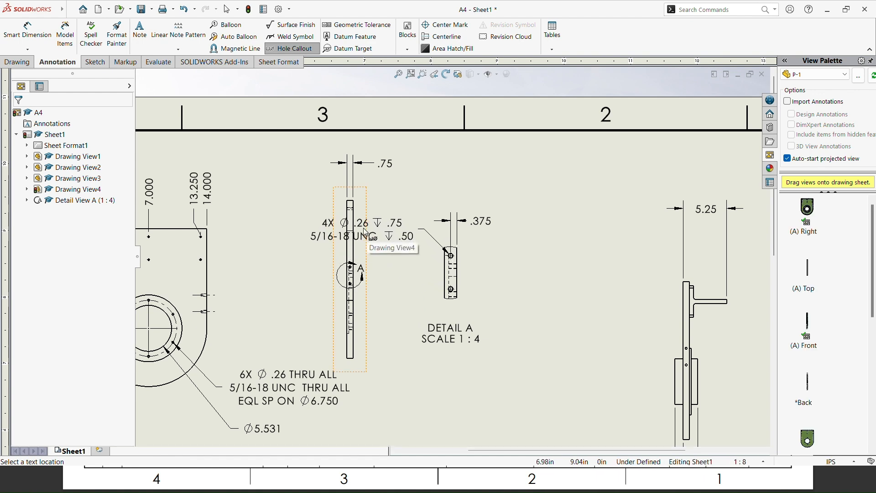
key(Escape)
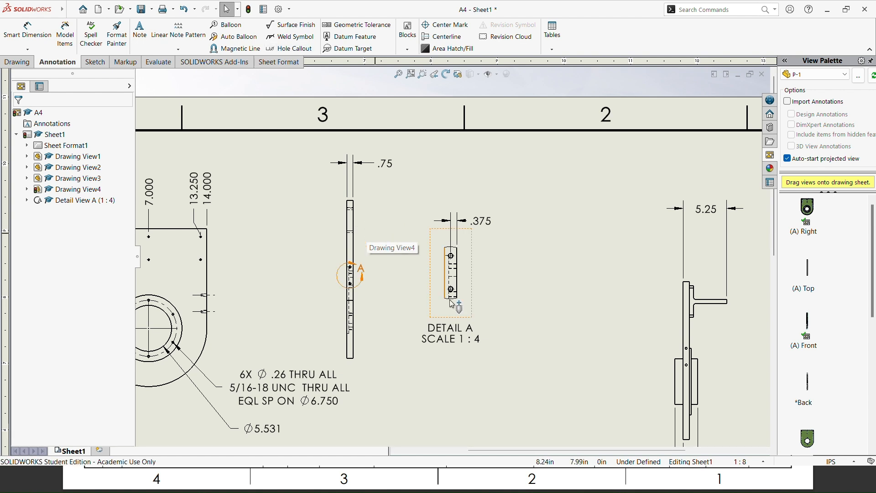
- Move Detail View A farther right of the edge view to make room for a callout, comparing the layout with the reference drawing
drag(473, 321, 544, 322)
key(alt+Tab)
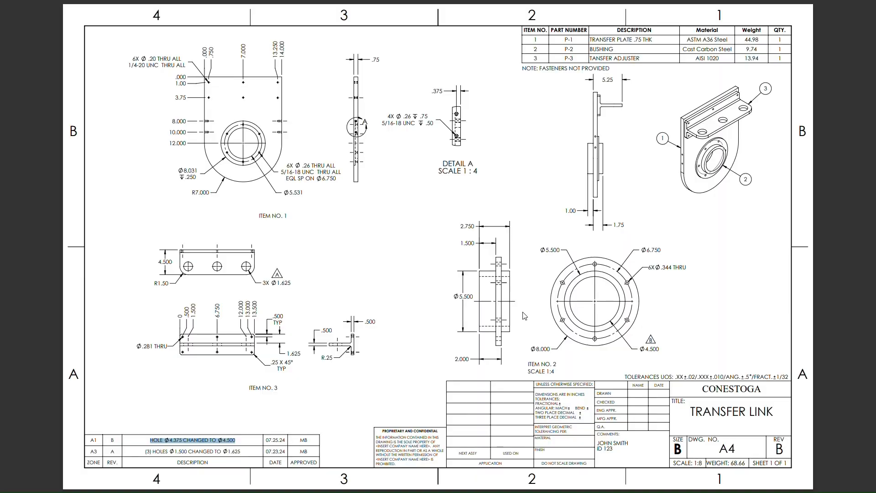
key(alt+Tab)
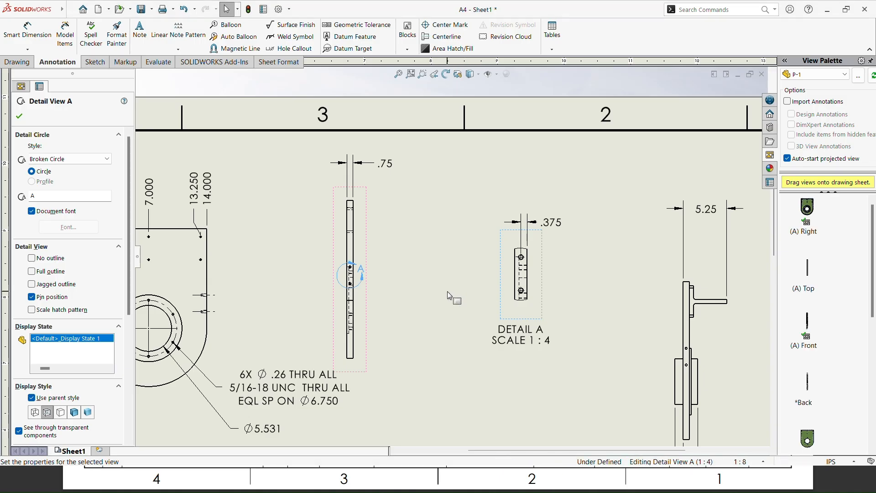
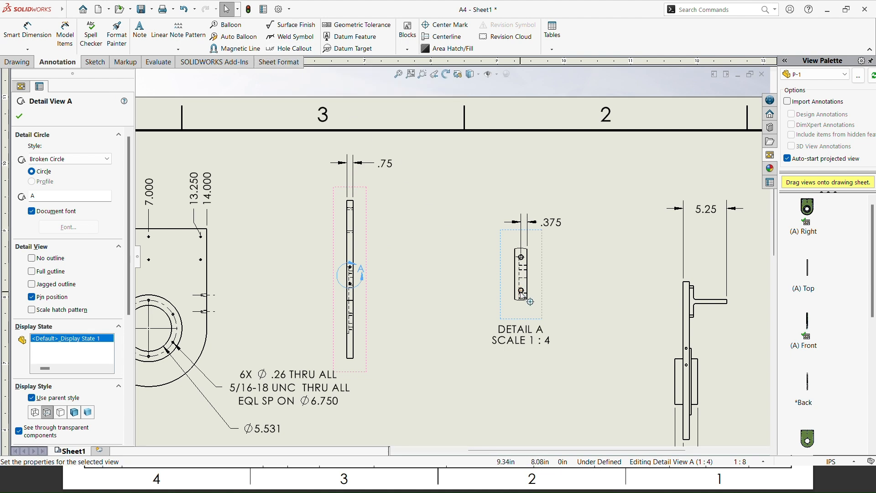
click(20, 117)
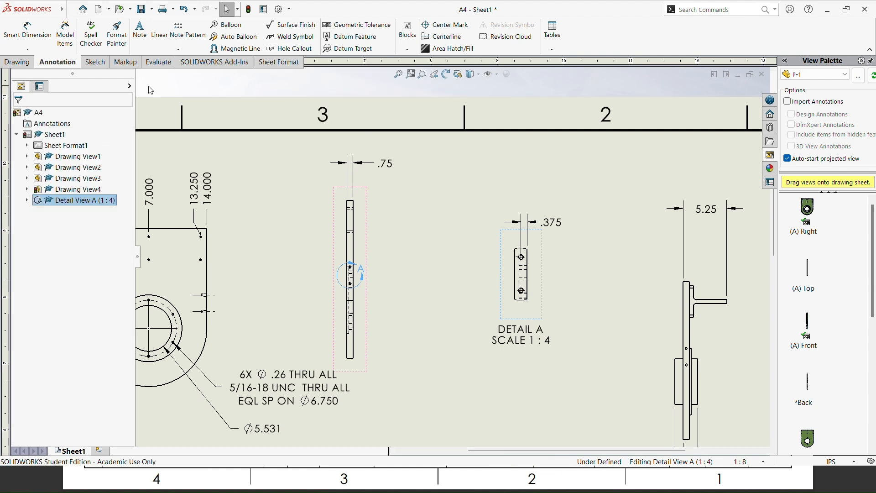
- Add a hole callout to the lower tapped hole in Detail A, placing its text between the edge view and the detail
click(315, 51)
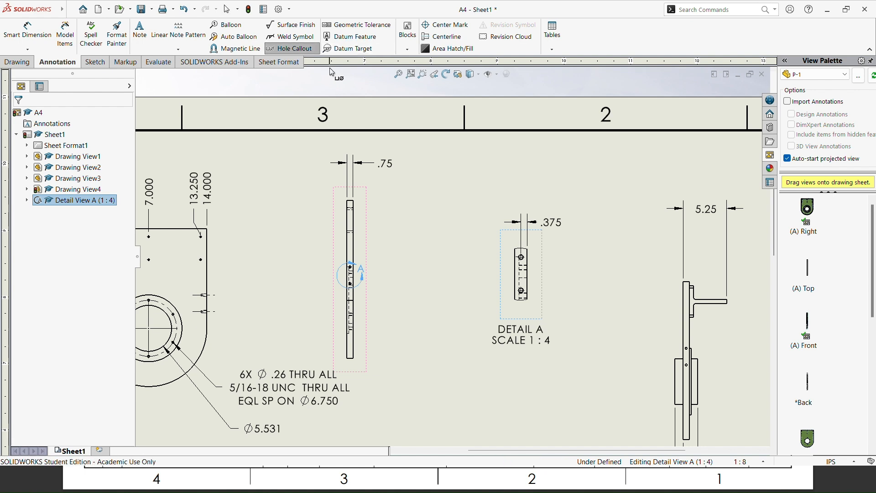
click(524, 291)
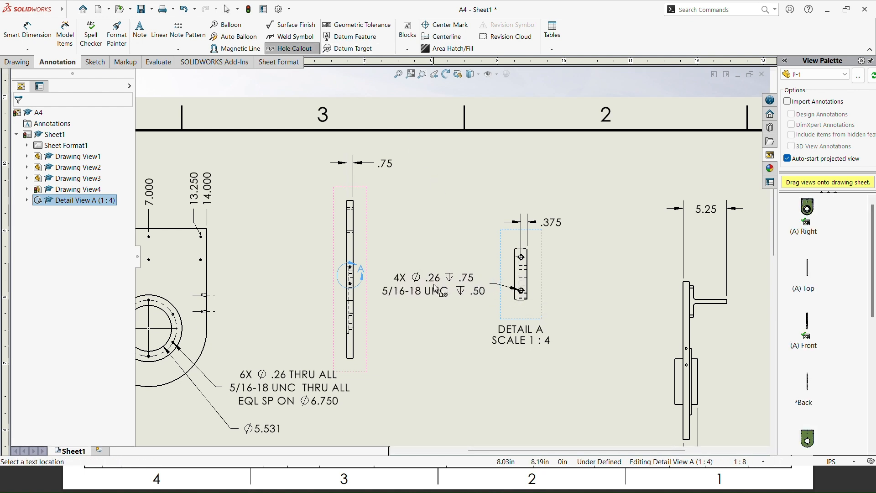
click(438, 284)
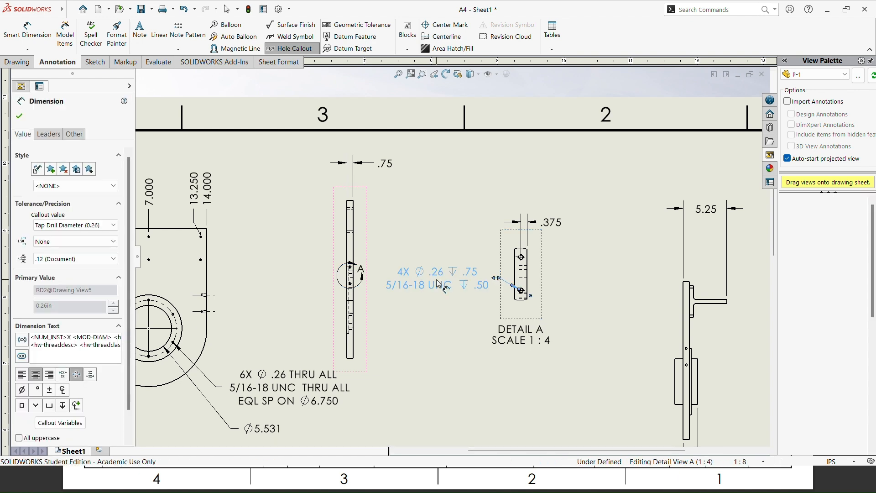
click(24, 114)
key(Escape)
- Add the note "ITEM NO. 1" beneath the plate's front view and shift it slightly clear of the diameter dimension
scroll(377, 297, up, 4)
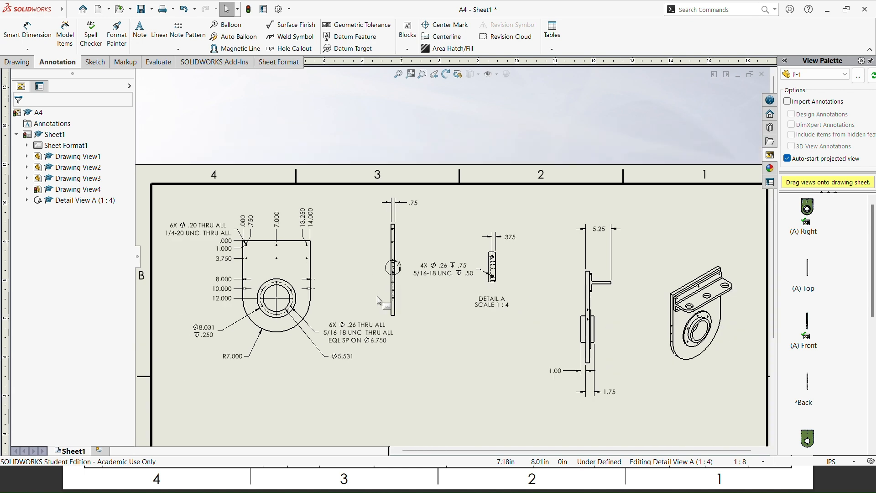
scroll(326, 326, down, 3)
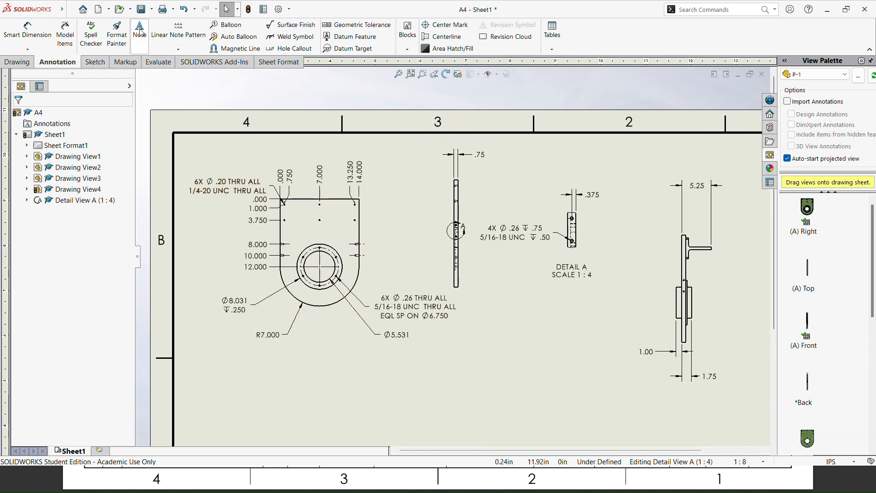
click(140, 32)
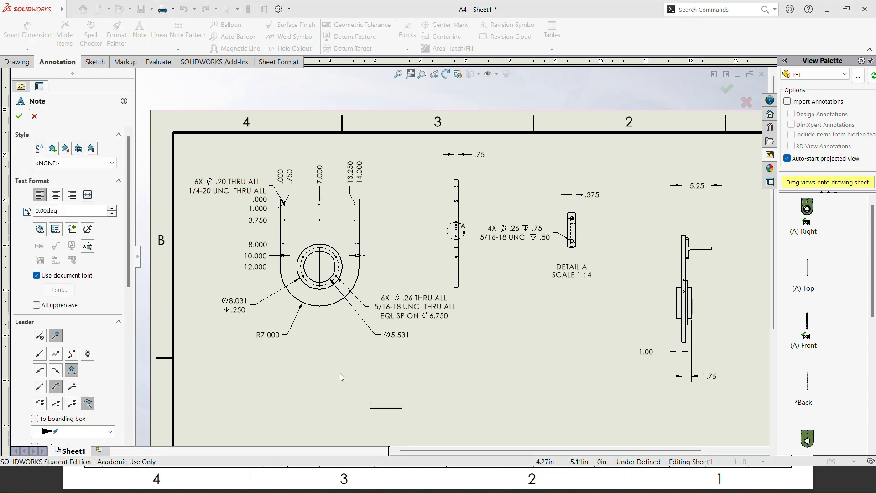
click(347, 345)
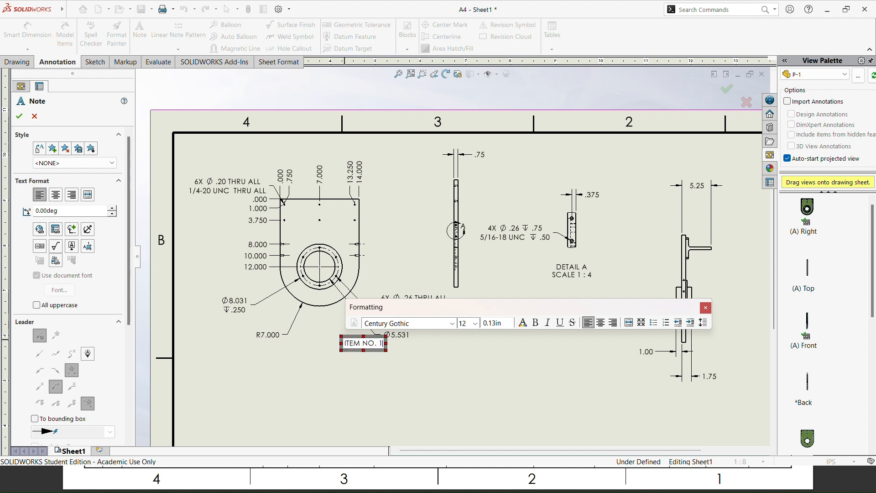
key(Escape)
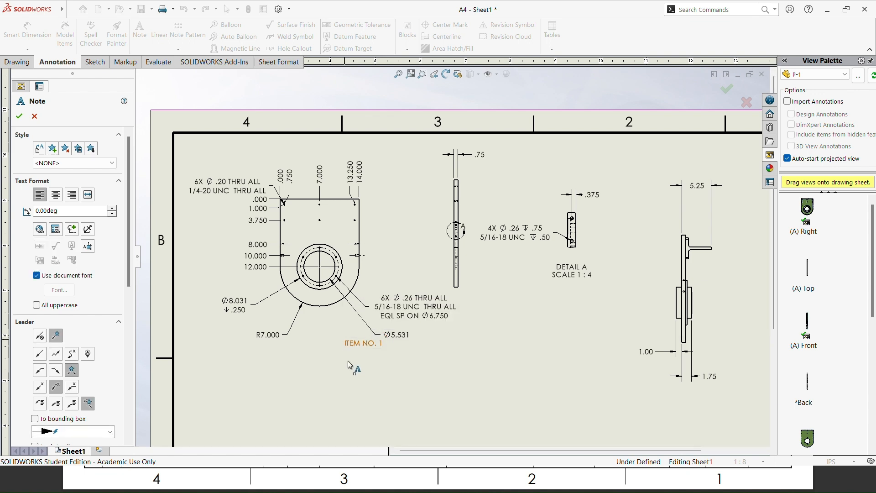
key(Escape)
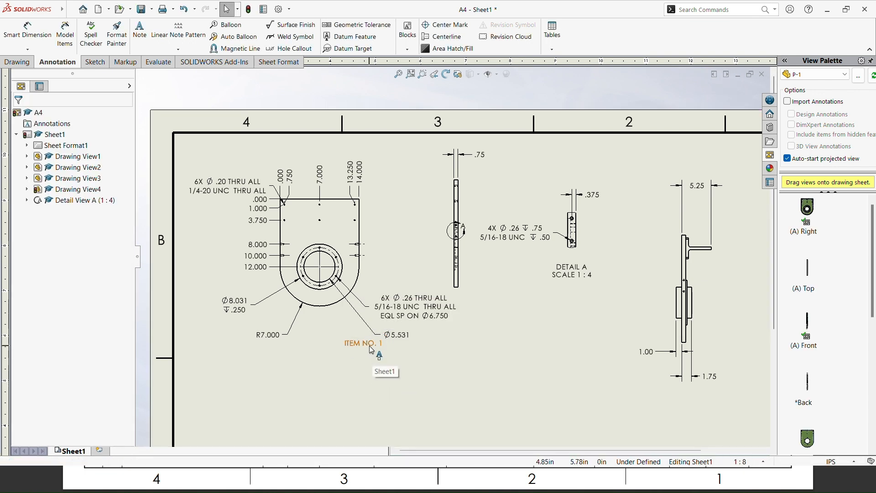
drag(374, 350, 365, 353)
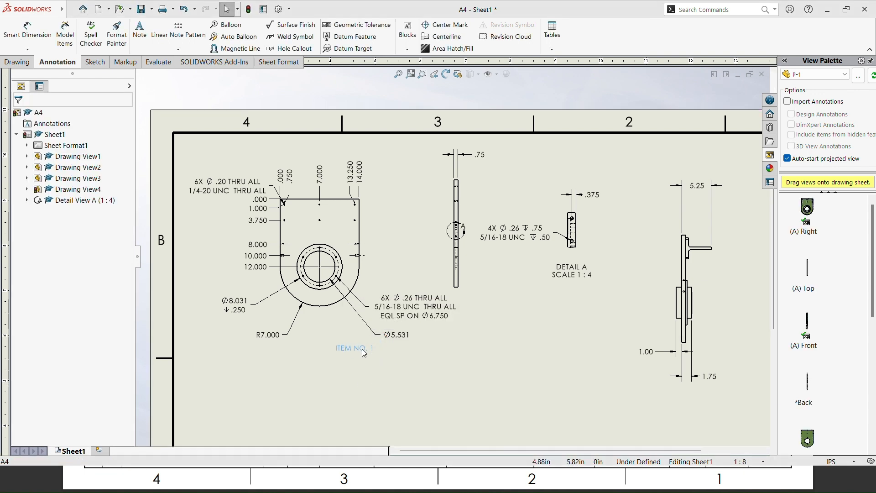
click(441, 374)
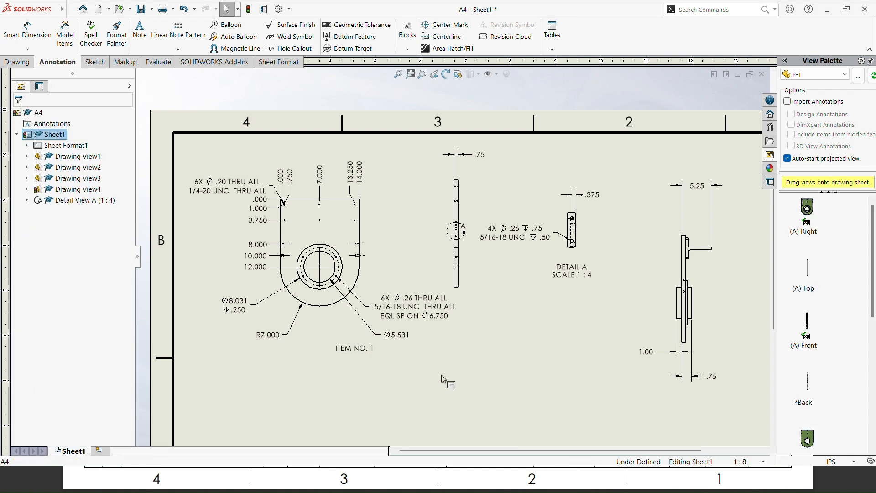
- Save the drawing as A4 in the SW Recordings folder together with all its modified component documents
key(ctrl+s)
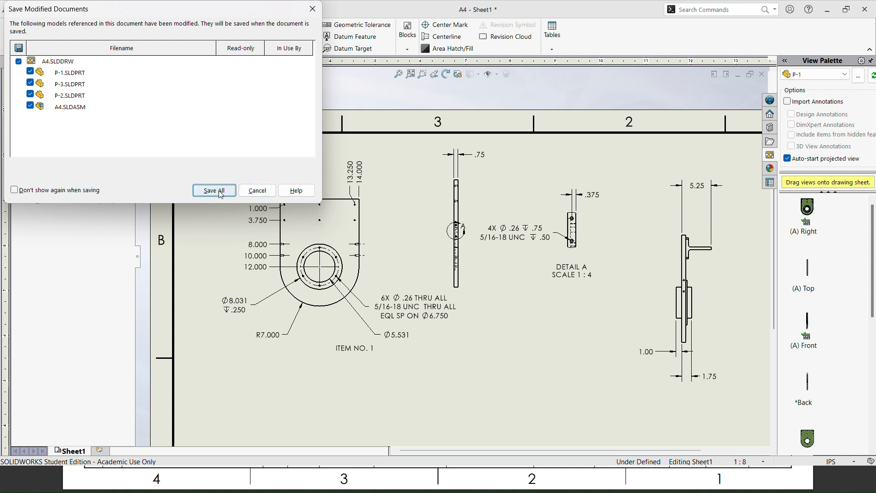
click(257, 191)
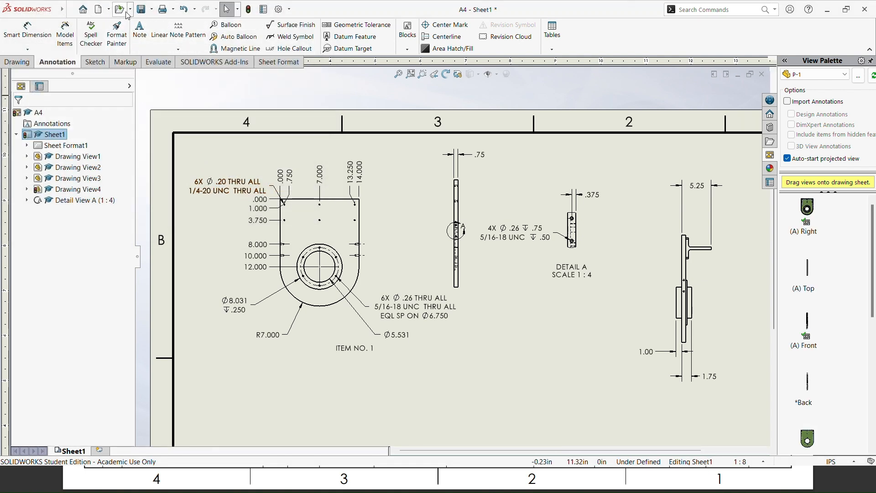
click(152, 9)
click(160, 34)
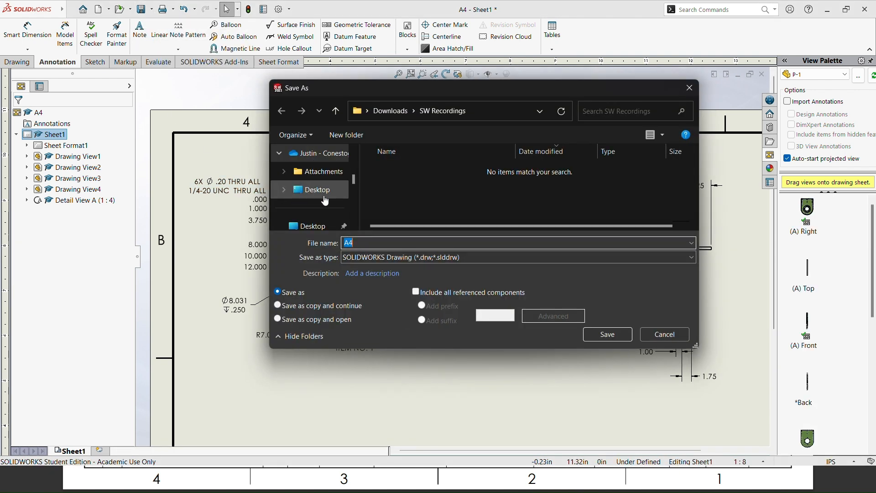
scroll(322, 218, down, 5)
click(321, 155)
double_click(399, 177)
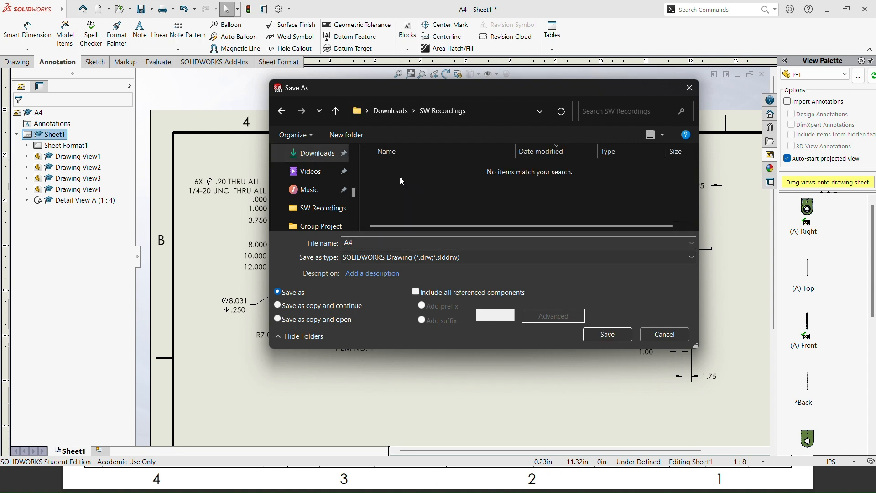
click(607, 335)
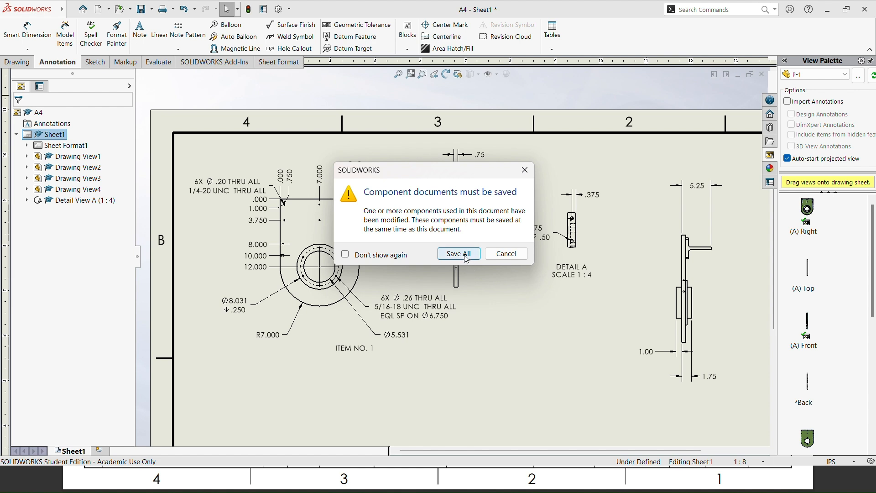
click(460, 253)
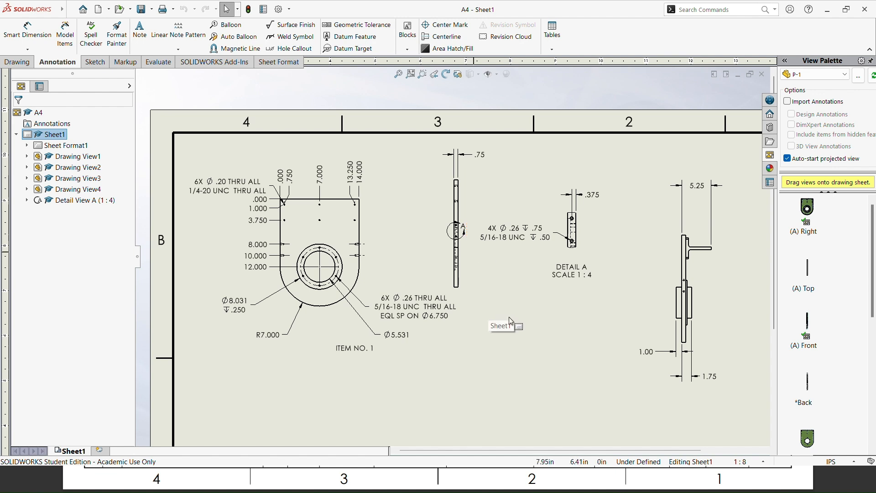
- Add the bushing P-2's (A) Right view below Detail A and project its side view to the left, following the reference layout
key(f)
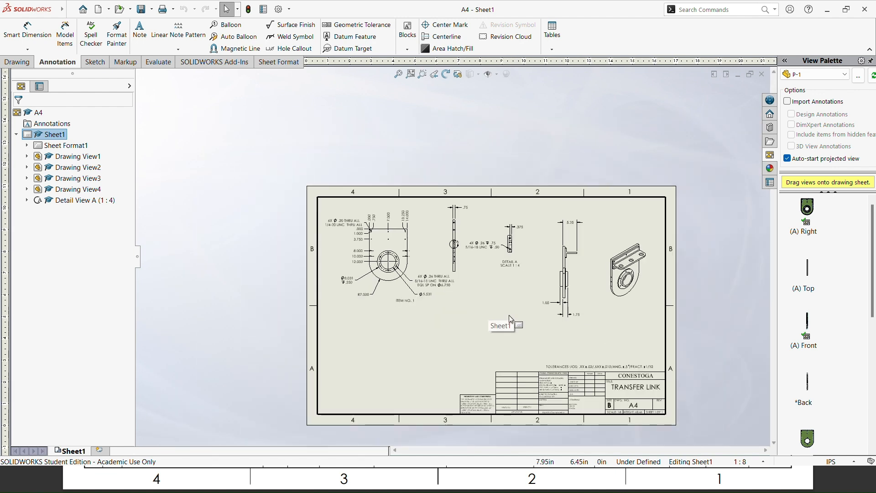
key(alt+Tab)
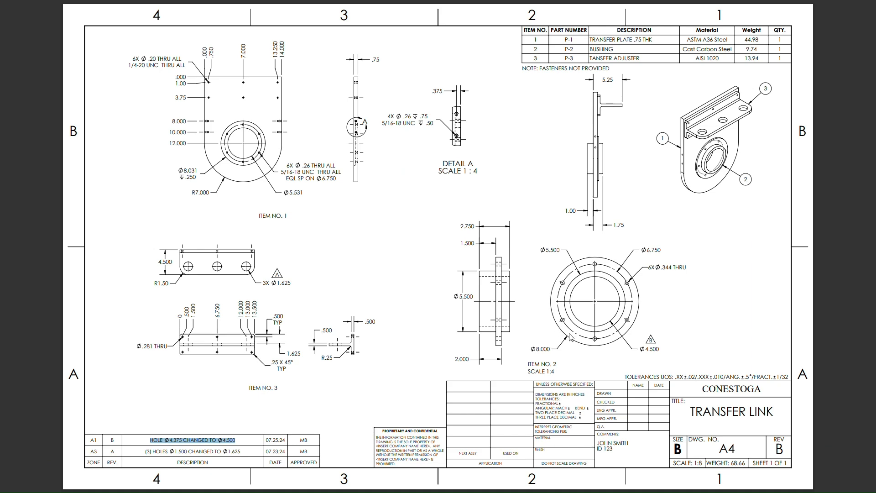
key(alt+Tab)
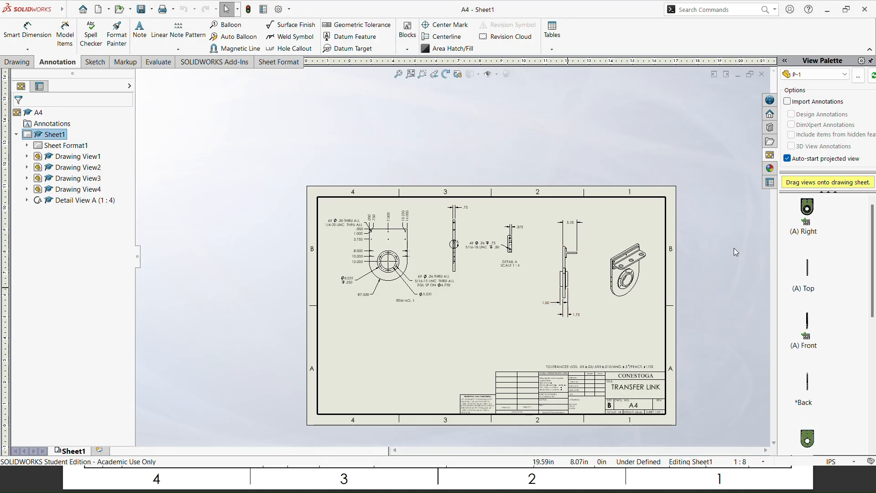
click(804, 75)
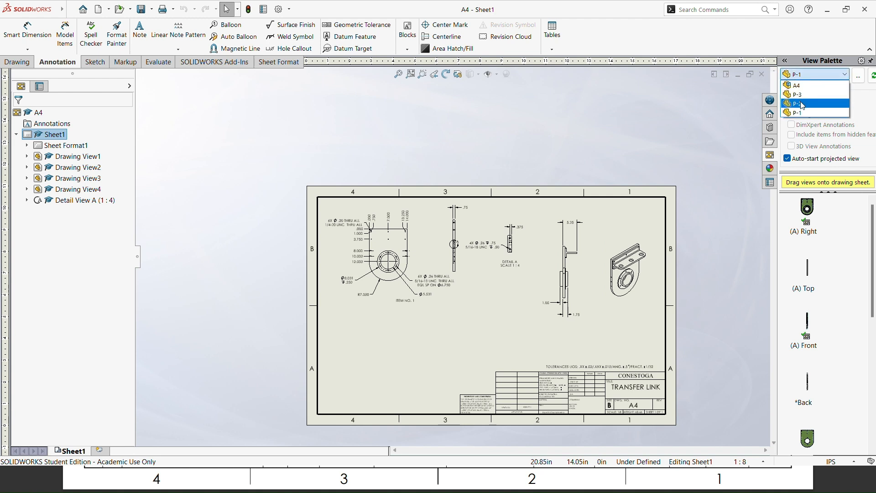
click(798, 103)
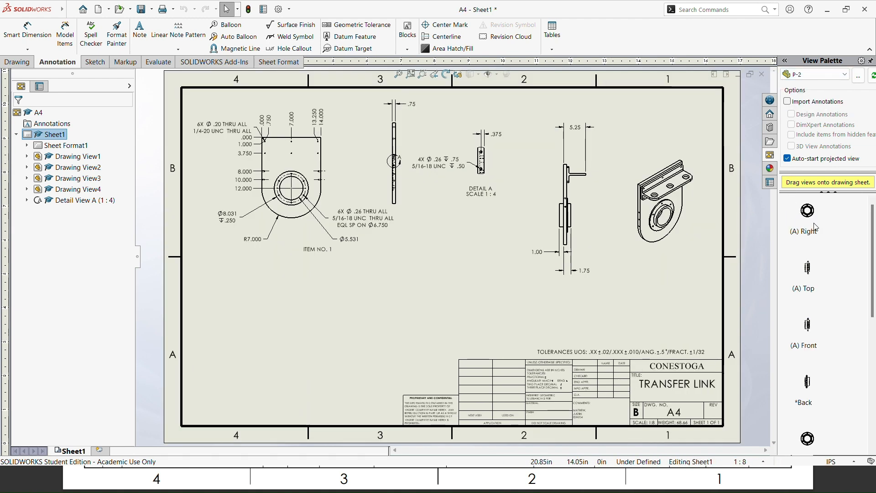
mouse_move(809, 220)
mouse_down()
mouse_move(397, 243)
mouse_move(502, 302)
mouse_up()
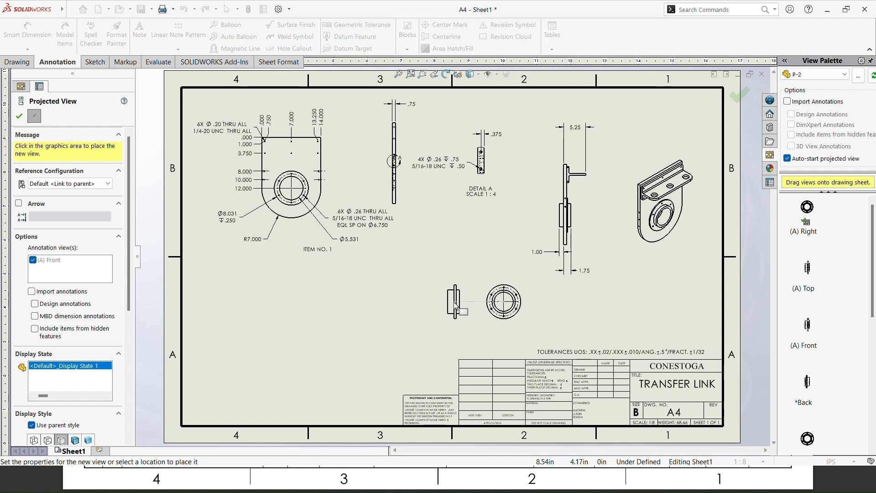
click(456, 306)
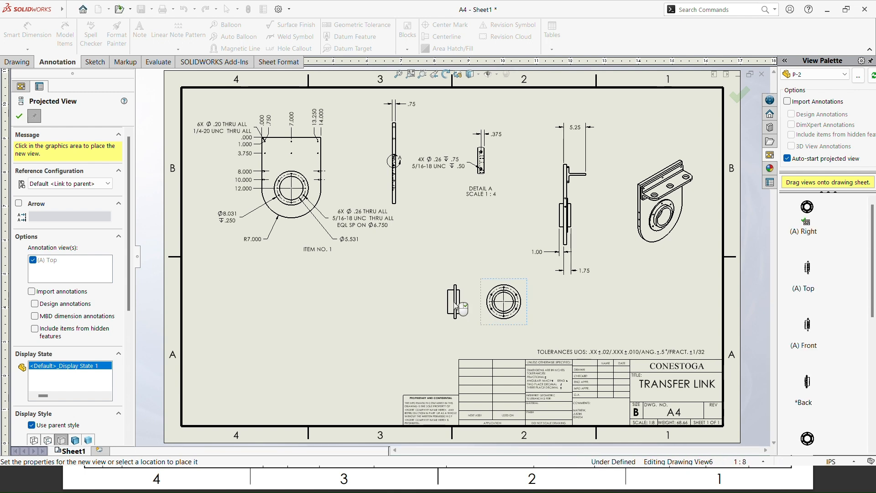
key(Escape)
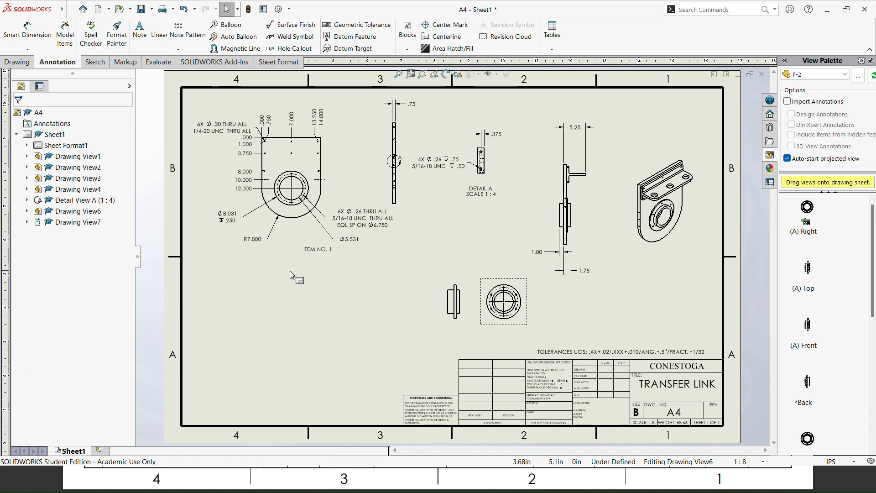
- Set the bushing's circular view to a custom scale of 1:4, as given in the reference drawing
click(526, 325)
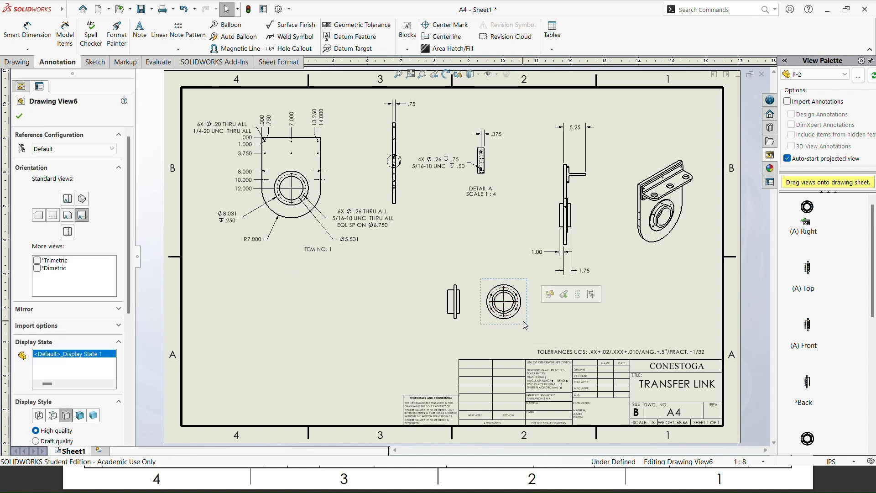
key(alt+Tab)
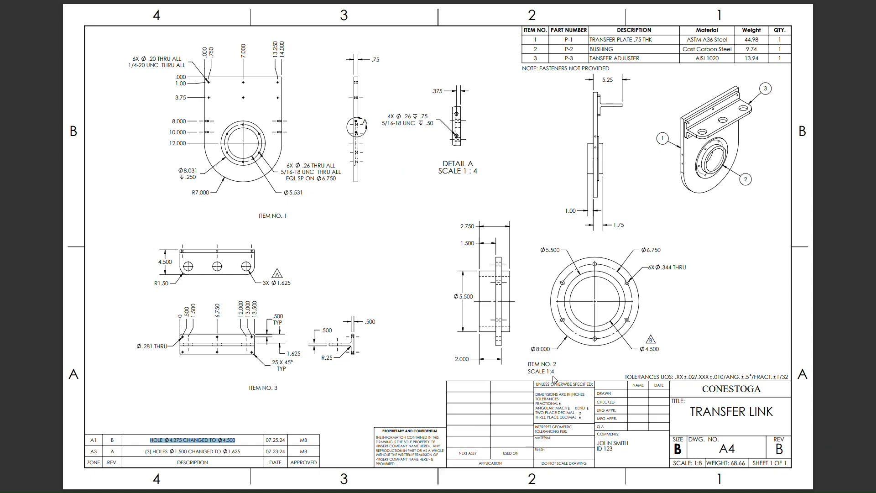
key(alt+Tab)
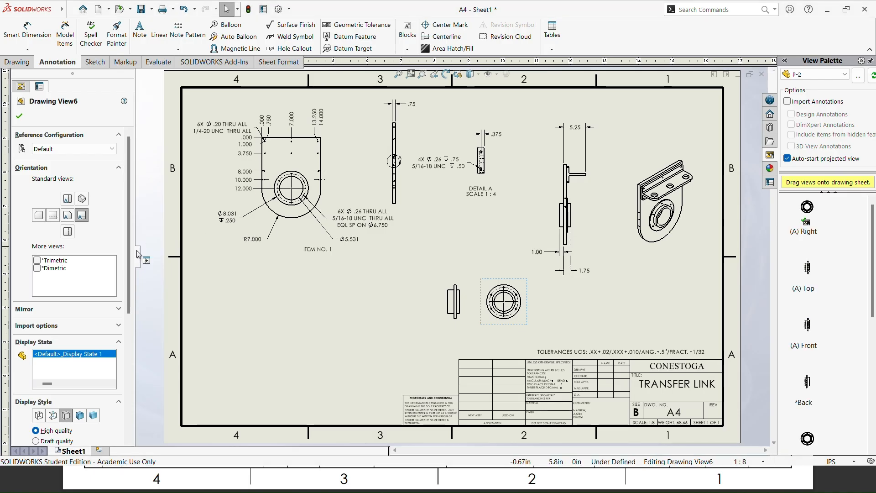
scroll(129, 278, down, 1)
drag(129, 277, 143, 376)
click(36, 304)
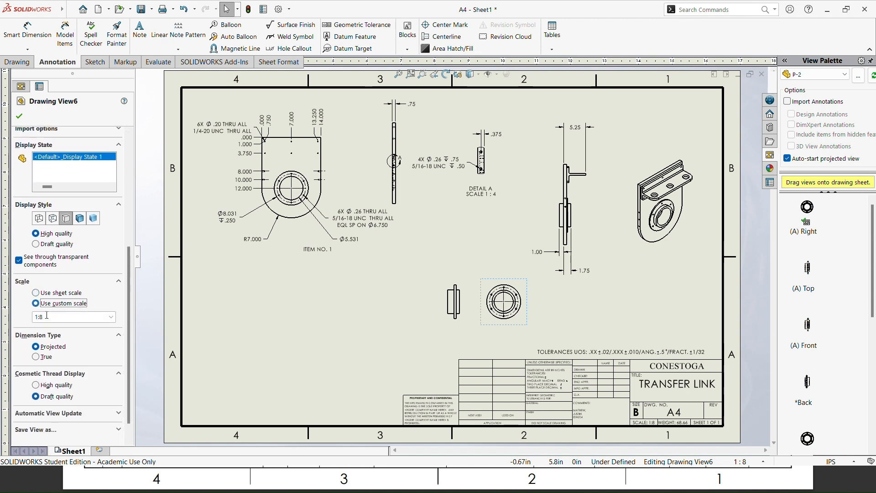
click(53, 320)
text(1:4)
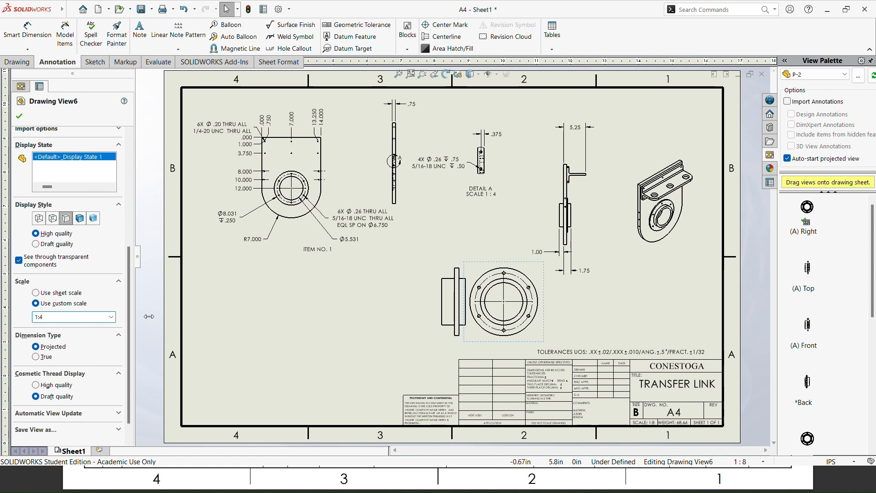
click(20, 118)
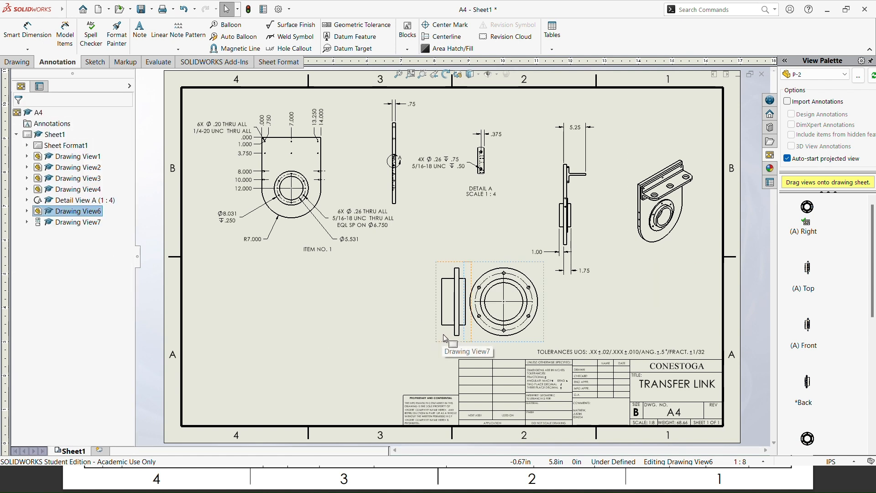
- Space the two bushing views apart above the title block, and shift the assembly's side view up and left to clear room
drag(439, 343, 404, 343)
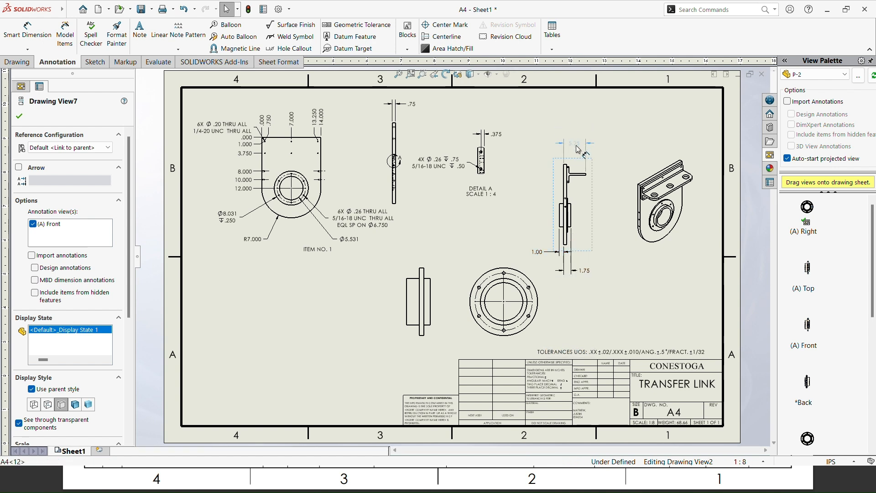
click(578, 150)
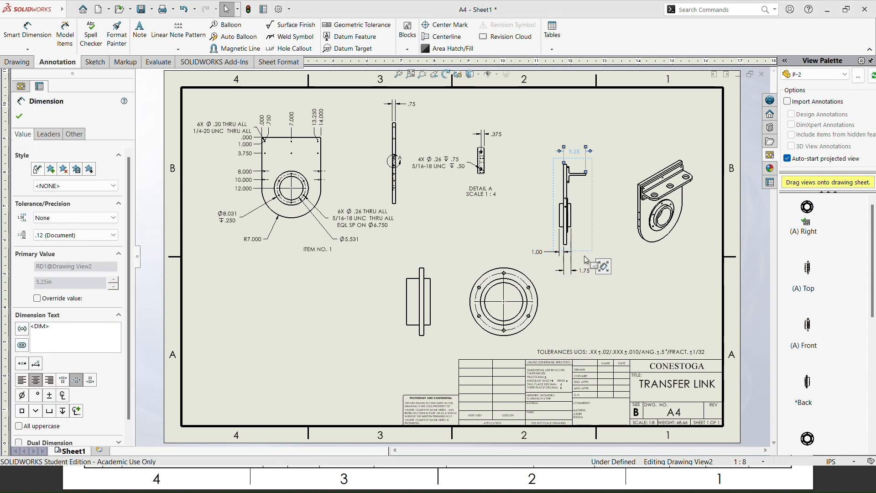
drag(592, 253, 582, 234)
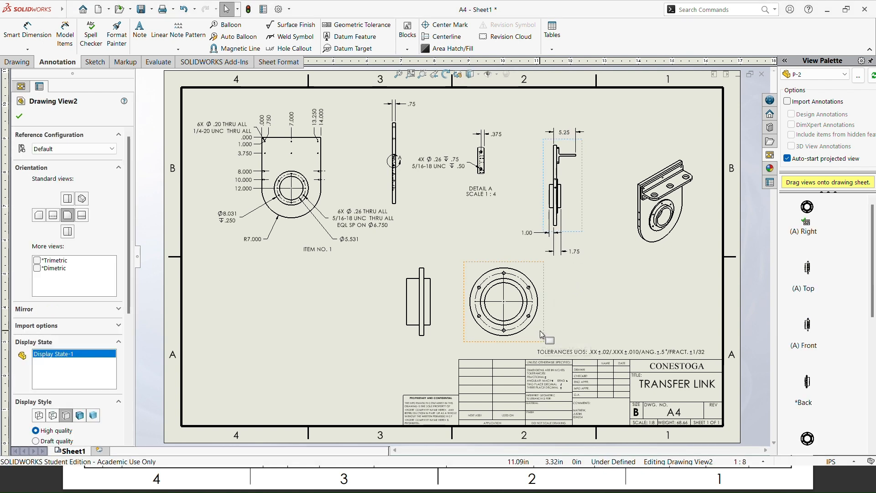
drag(543, 343, 572, 336)
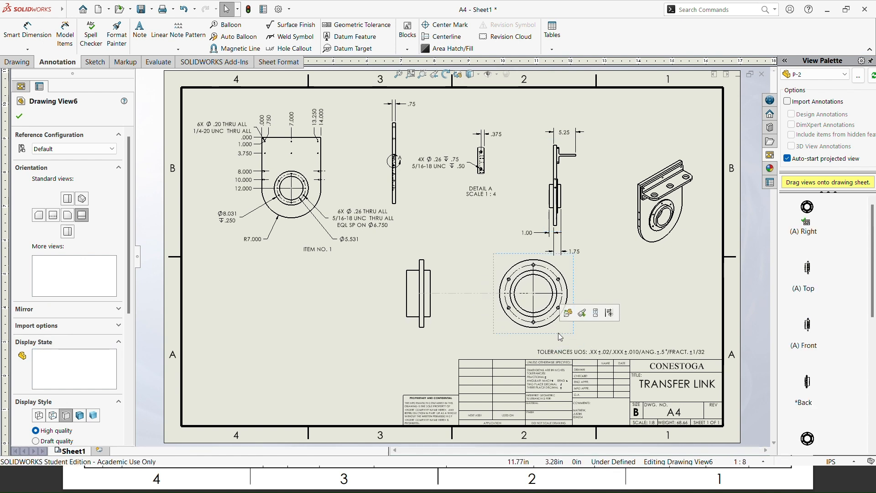
drag(435, 331, 467, 332)
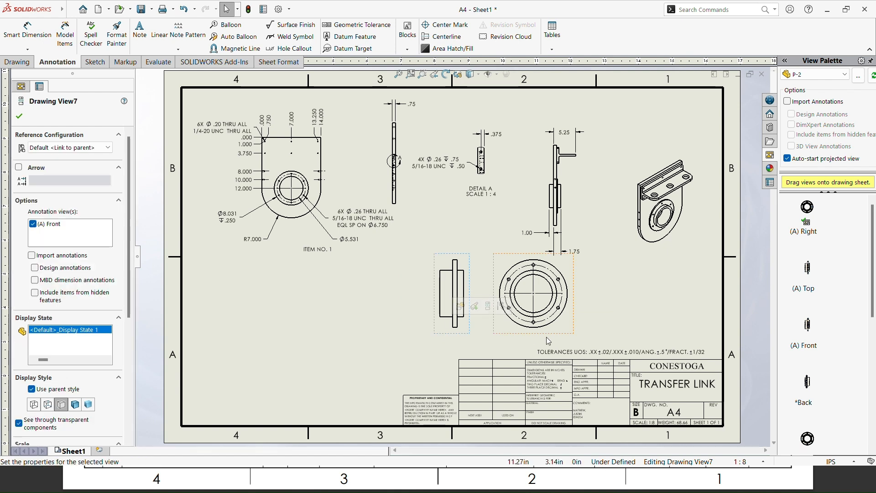
drag(566, 337, 562, 346)
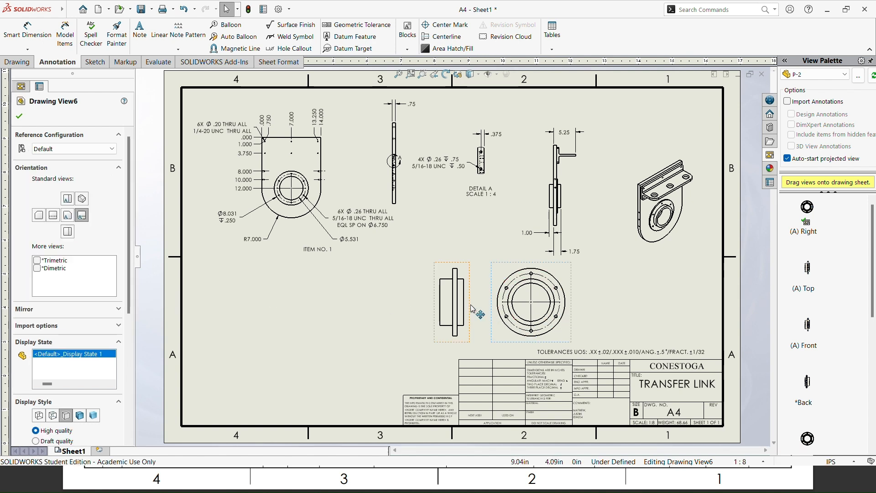
- Show hidden lines in the bushing's side view
click(455, 310)
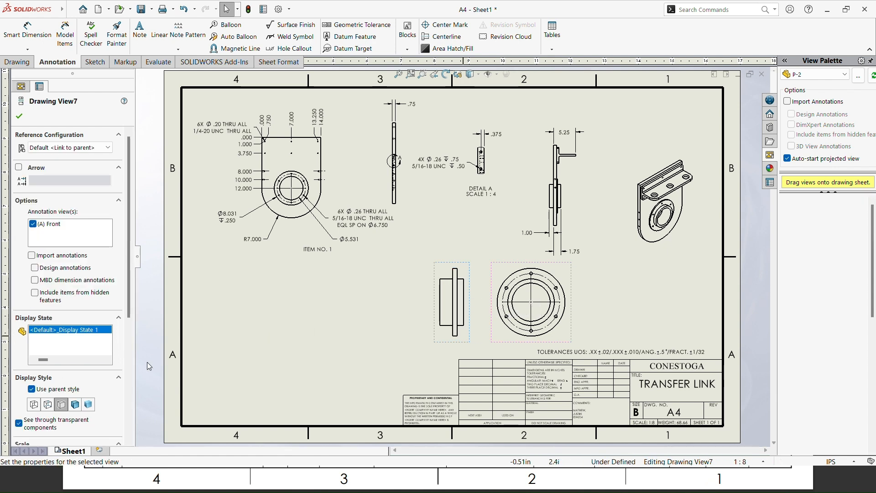
click(48, 404)
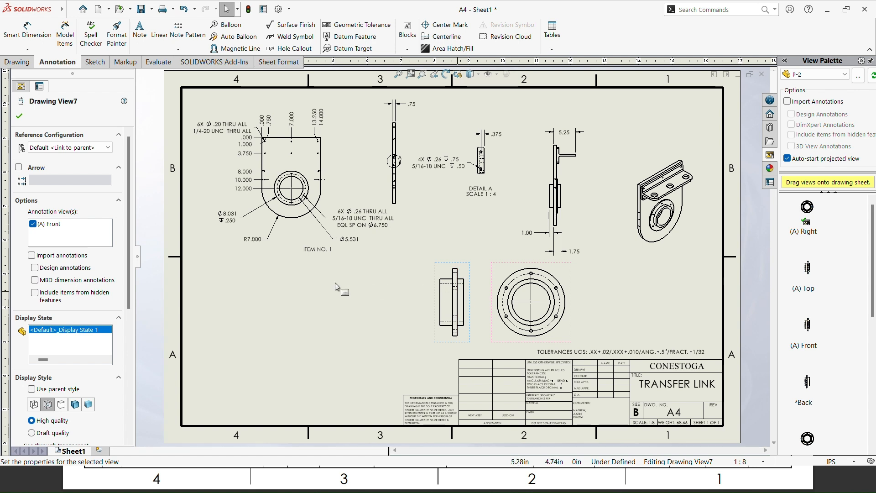
click(19, 117)
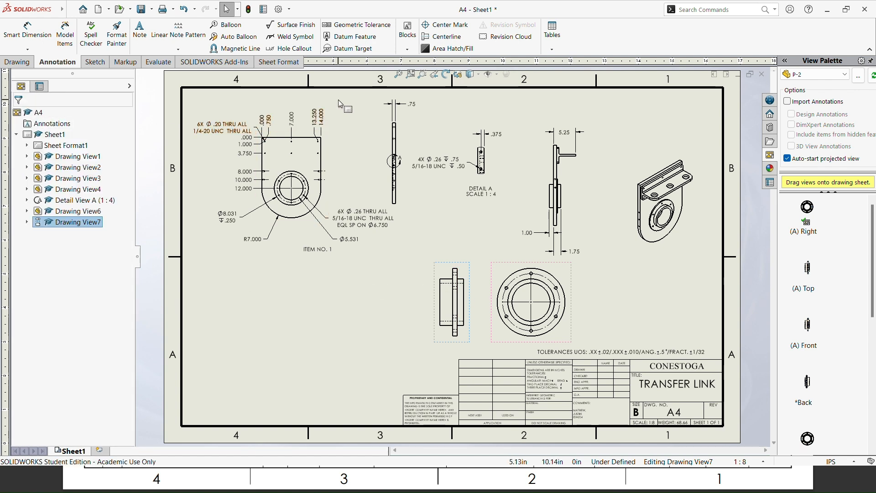
- Auto-insert centerlines in the bushing's side view, and check the bushing's dimensions in the reference drawing
click(438, 42)
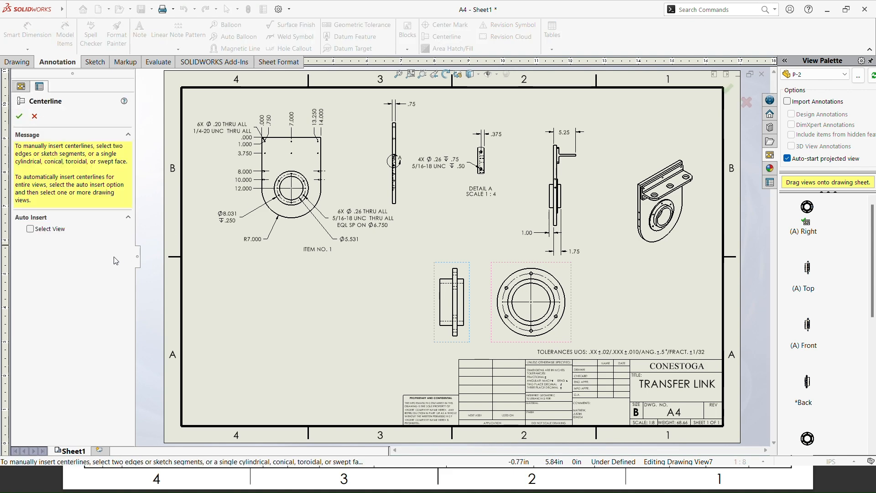
scroll(459, 301, down, 6)
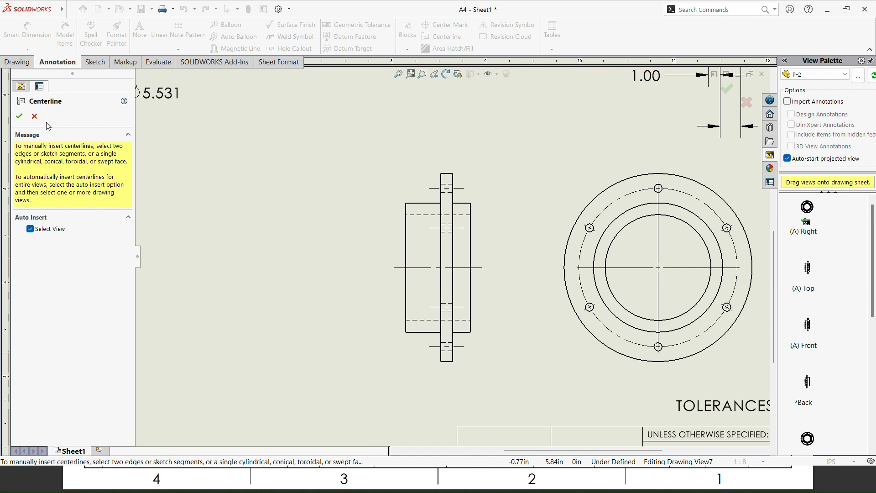
click(20, 117)
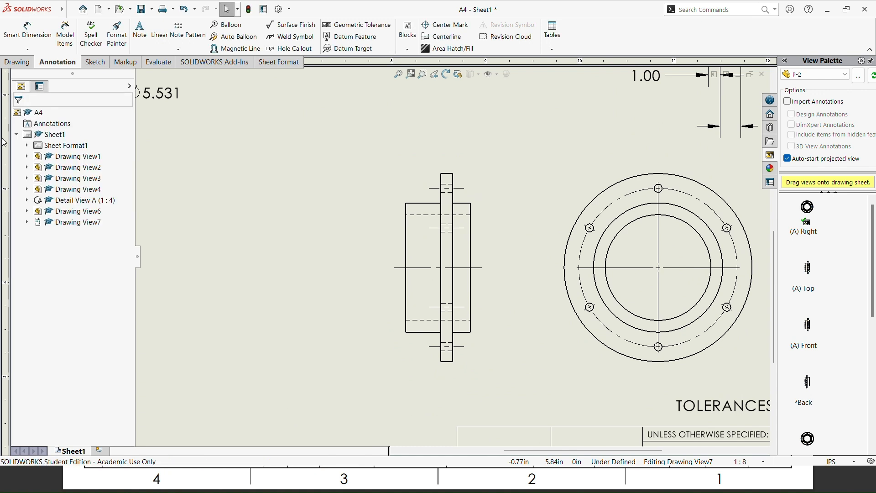
scroll(452, 257, up, 3)
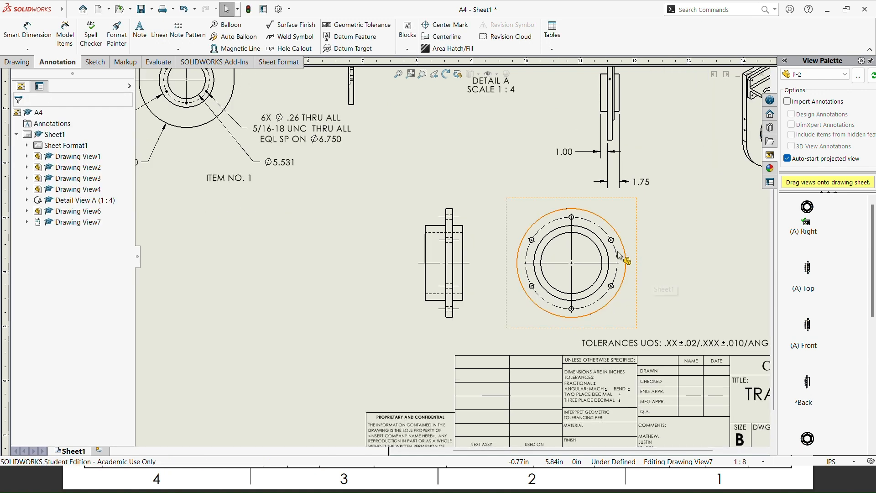
key(alt+Tab)
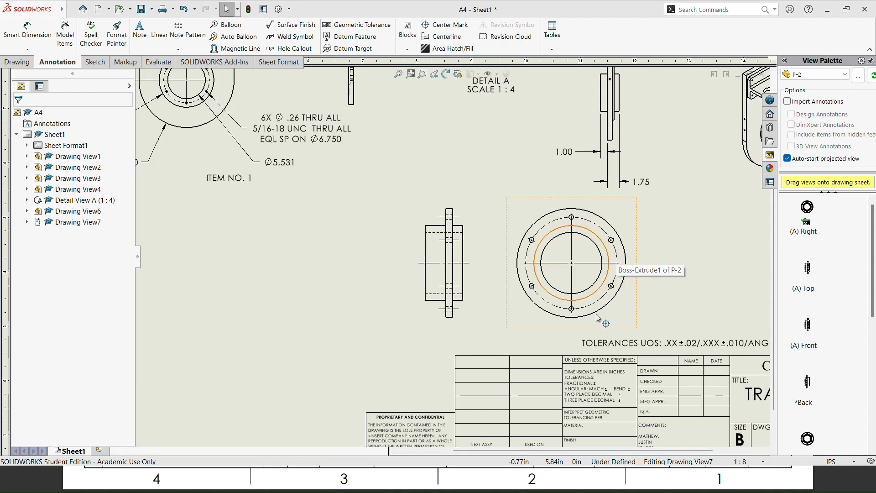
key(alt+Tab)
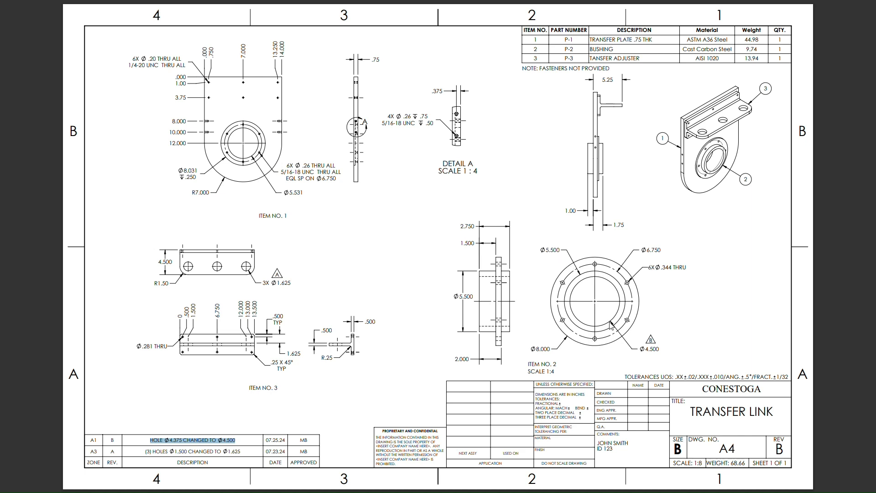
- Dimension the diameter of the innermost hole in the bushing's circular view, checking the reference drawing for its placement
key(alt+Tab)
key(alt+Tab)
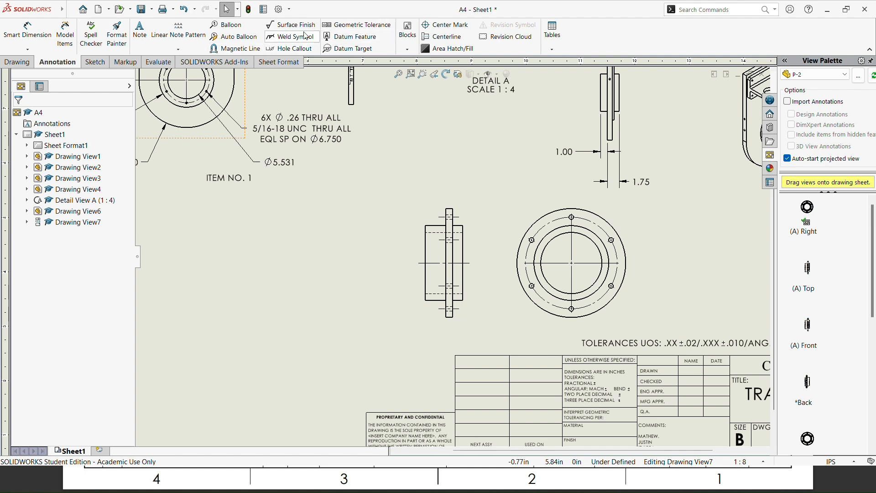
click(27, 32)
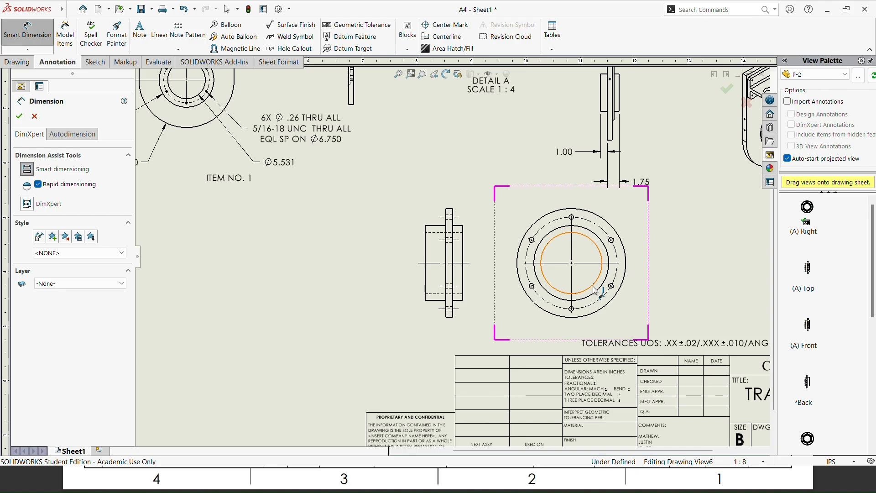
key(alt+Tab)
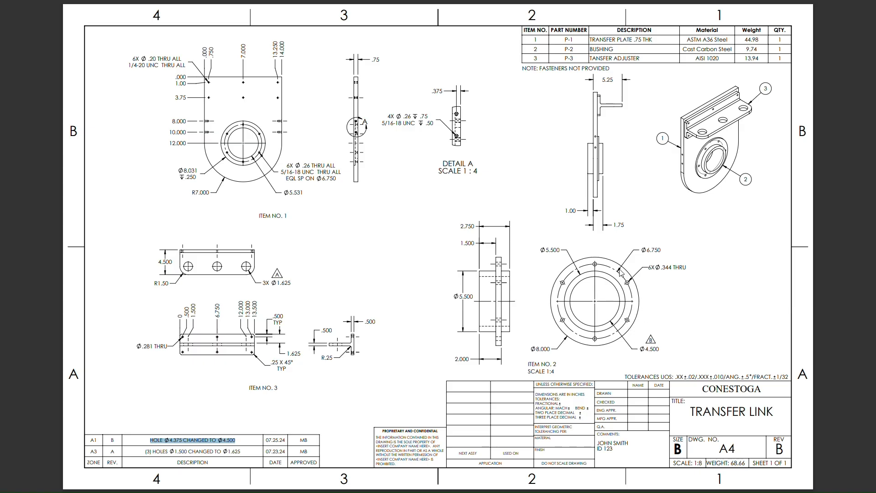
key(alt+Tab)
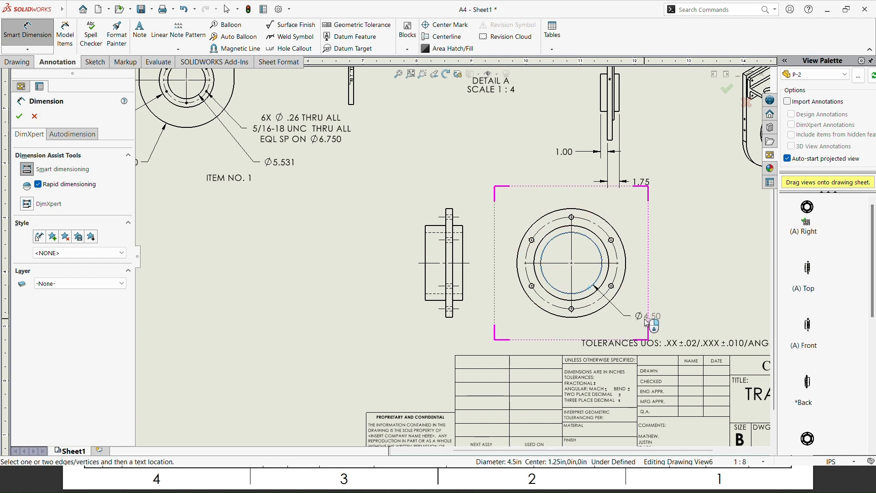
click(642, 319)
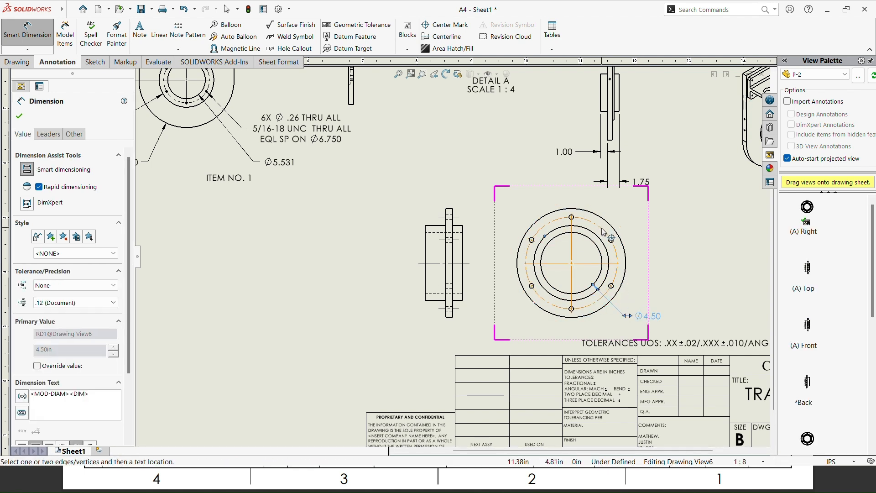
- Dimension the bolt circle in the bushing's circular view and display it as a diameter
click(601, 226)
click(657, 210)
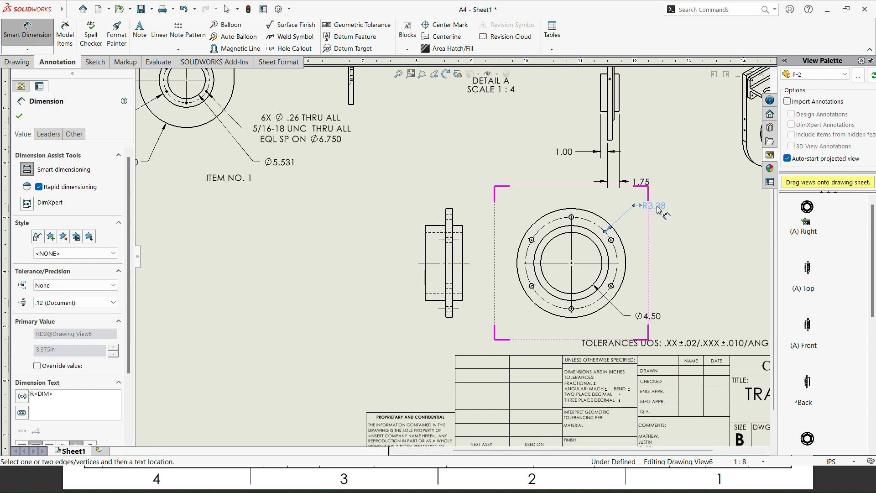
right_click(659, 210)
click(679, 194)
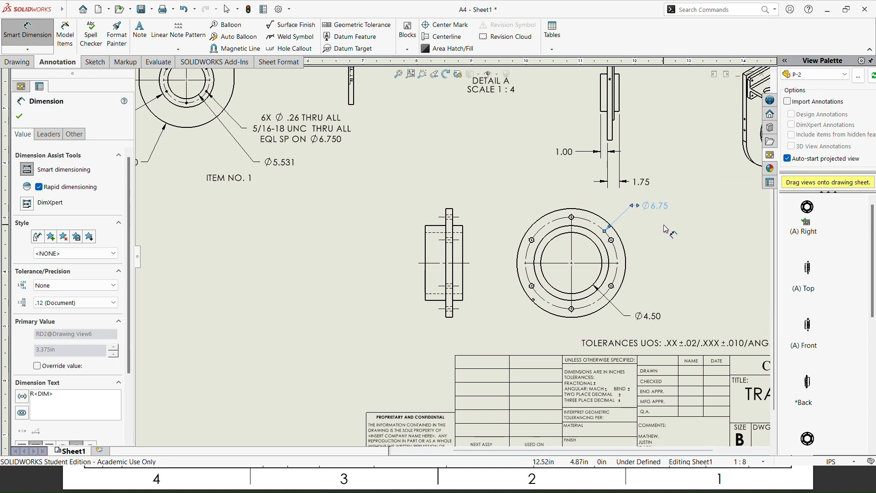
- Set the precision of the bushing's bolt circle and inner hole diameter dimensions to three decimals (.123)
click(73, 305)
click(71, 335)
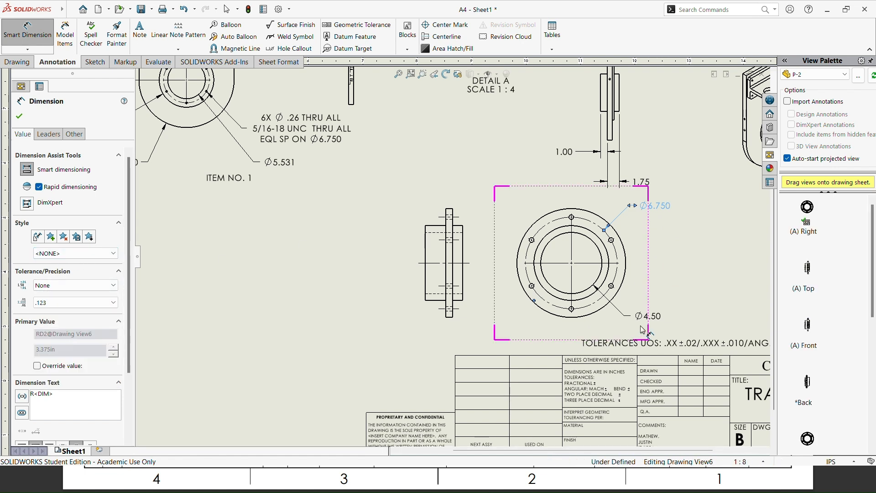
click(656, 316)
click(73, 303)
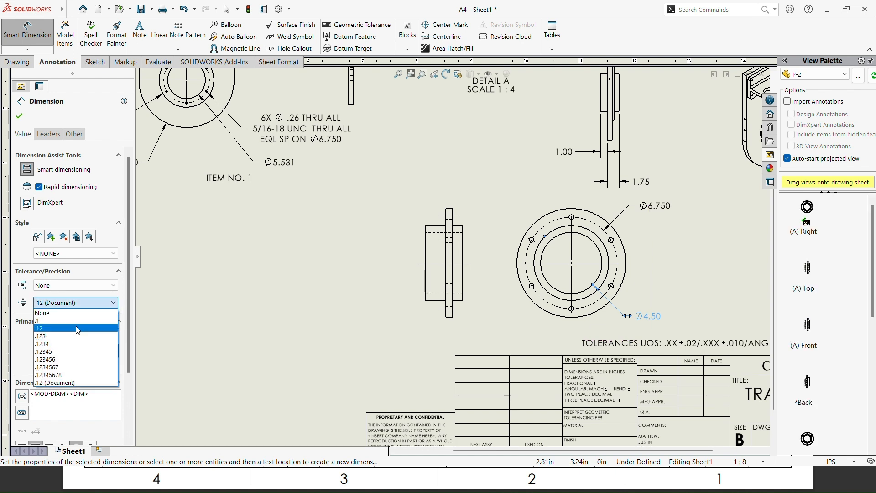
click(67, 337)
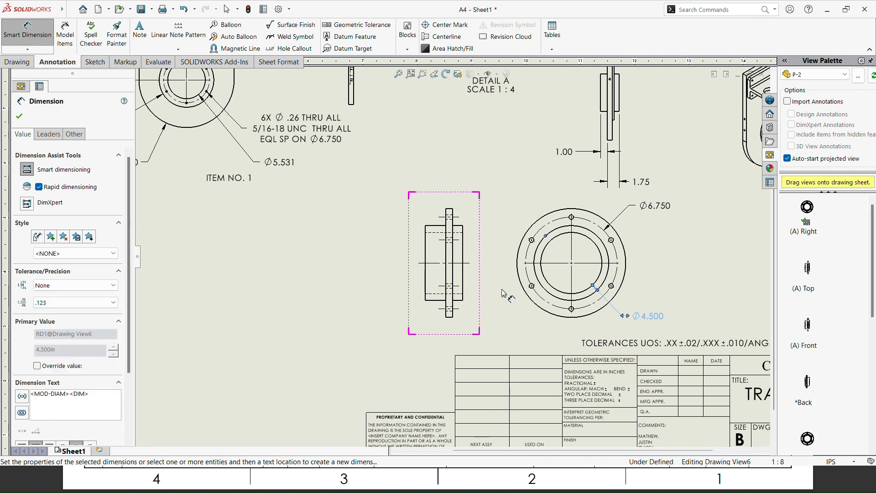
- Dimension the bushing's outer flange diameter below the circular view with three-decimal precision (.123)
click(539, 301)
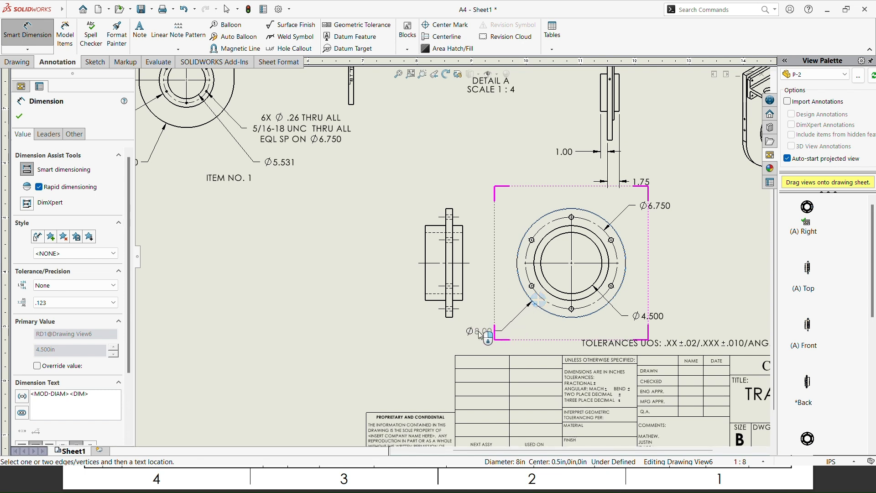
click(483, 332)
click(75, 303)
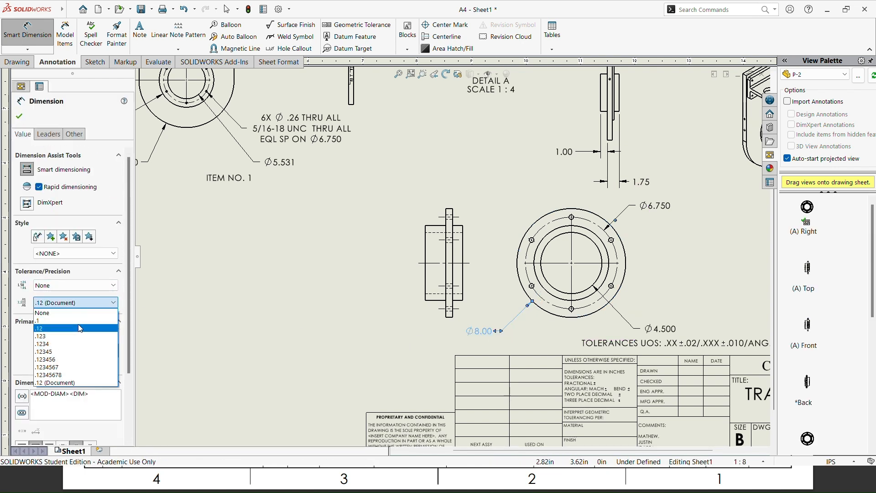
click(66, 336)
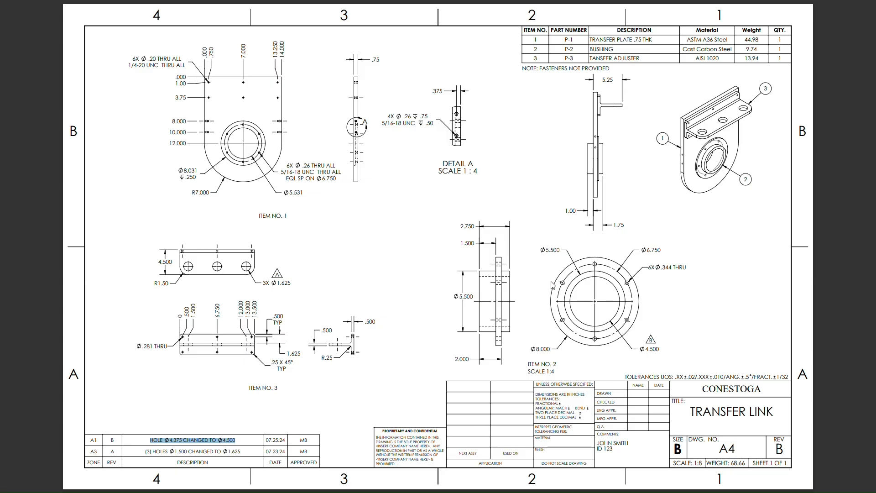
- Dimension the hub circle's diameter above the bushing's circular view with three-decimal precision (.123)
key(alt+Tab)
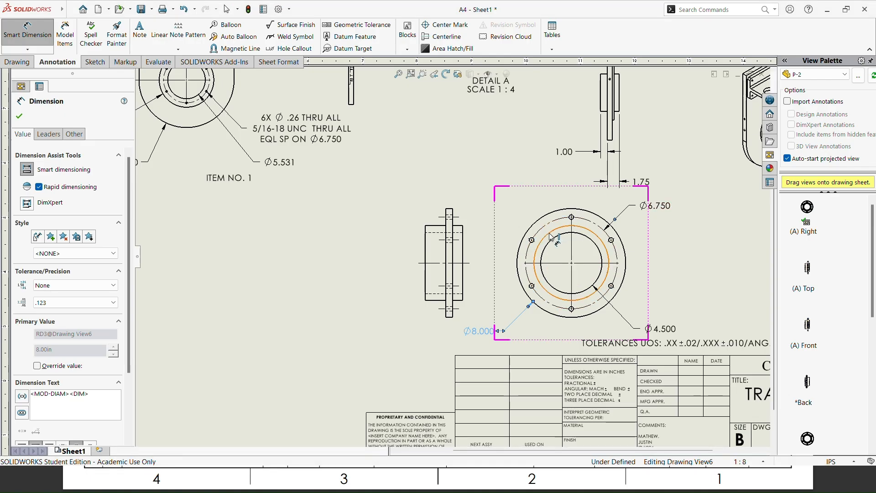
click(553, 231)
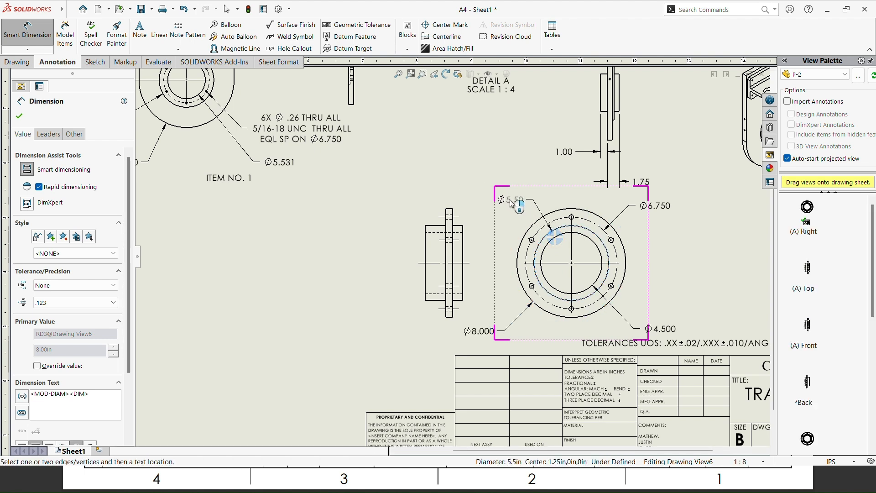
click(513, 204)
click(60, 303)
click(61, 337)
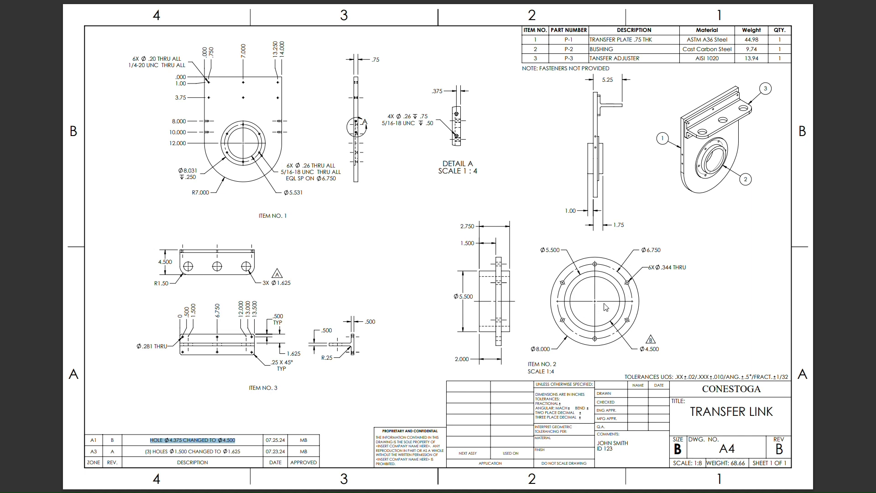
- Add a hole callout to the upper-right bolt hole of the bushing's circular view, with three-decimal precision (.123)
key(alt+Tab)
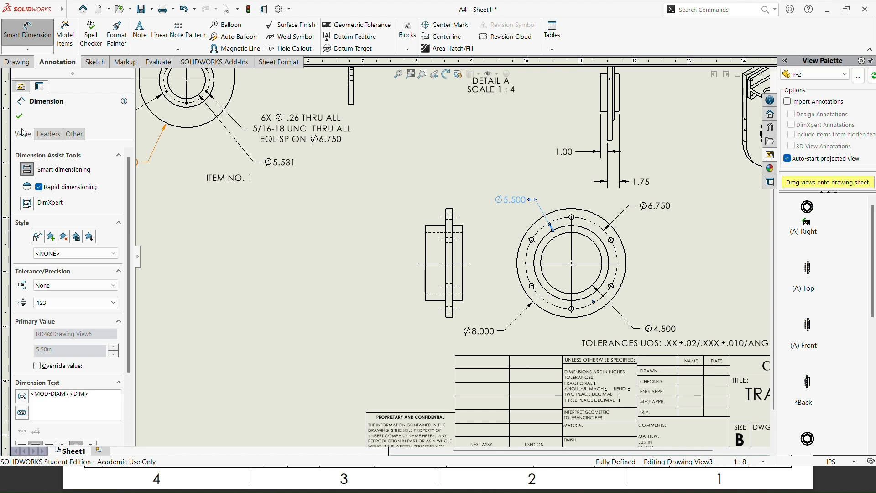
click(19, 117)
click(291, 48)
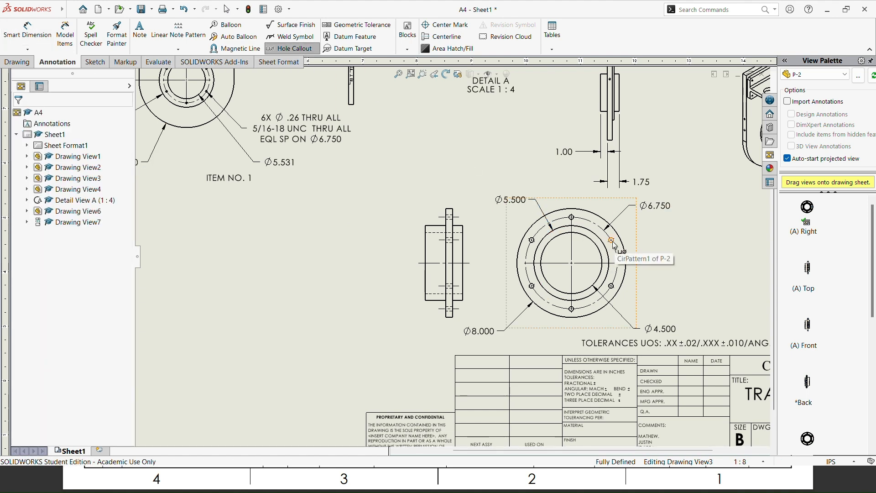
key(alt+Tab)
key(alt+Tab)
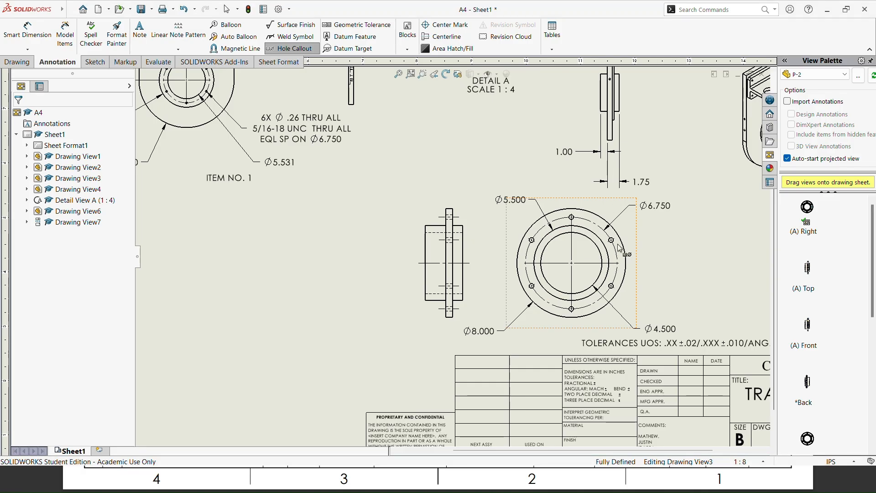
click(612, 241)
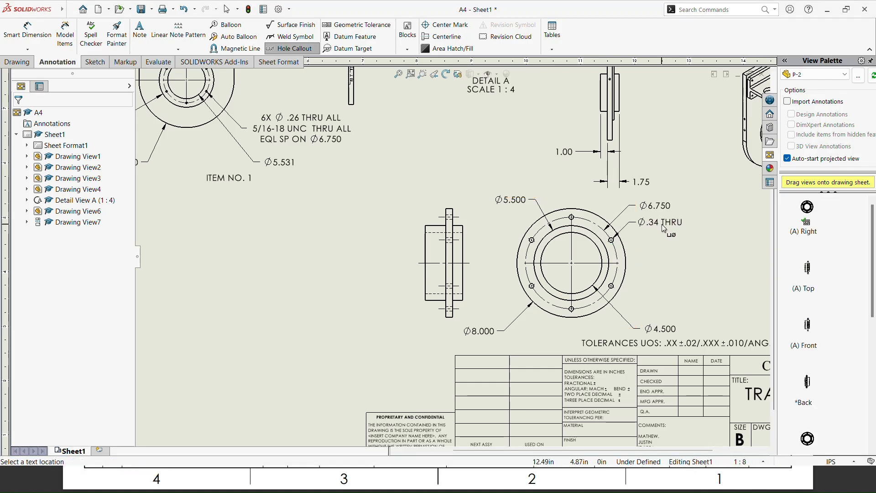
click(664, 229)
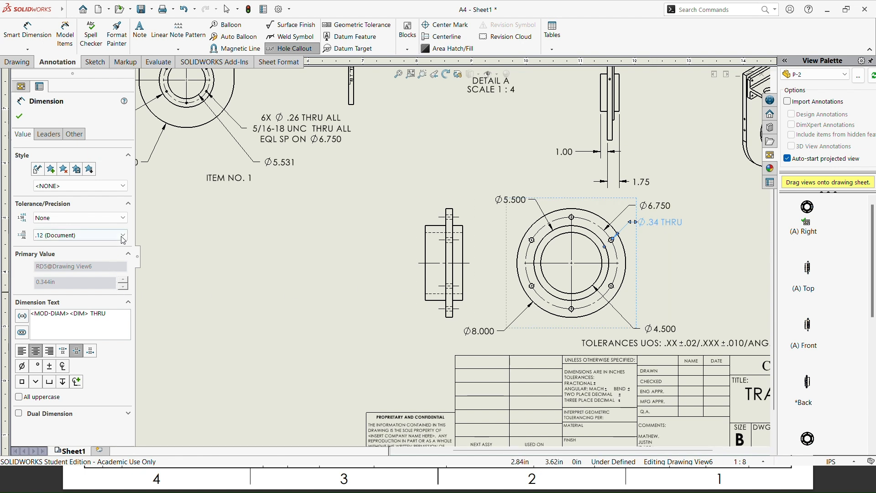
click(122, 236)
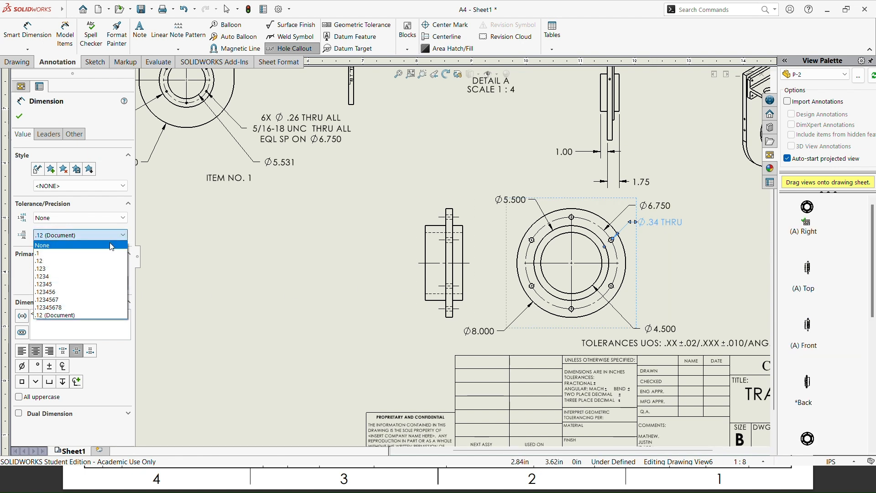
click(69, 269)
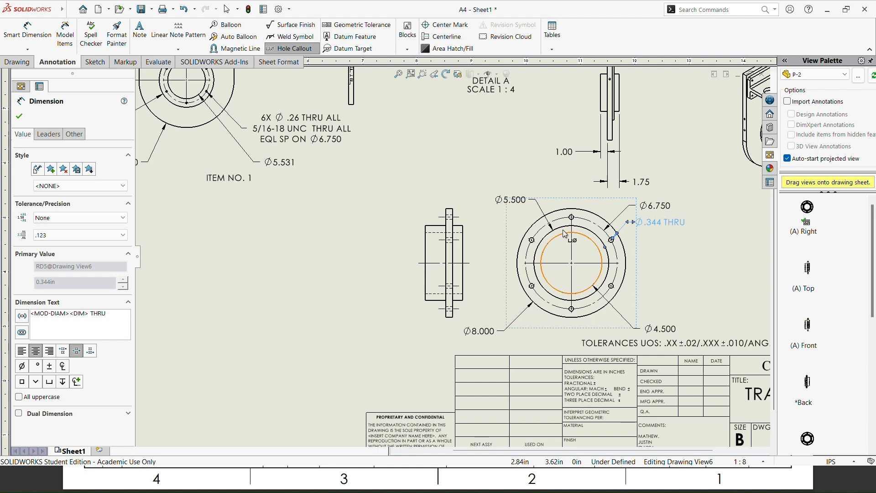
- Prefix the bushing's bolt hole callout text with 6X, accepting the break of its link with the model
click(33, 316)
text(6)
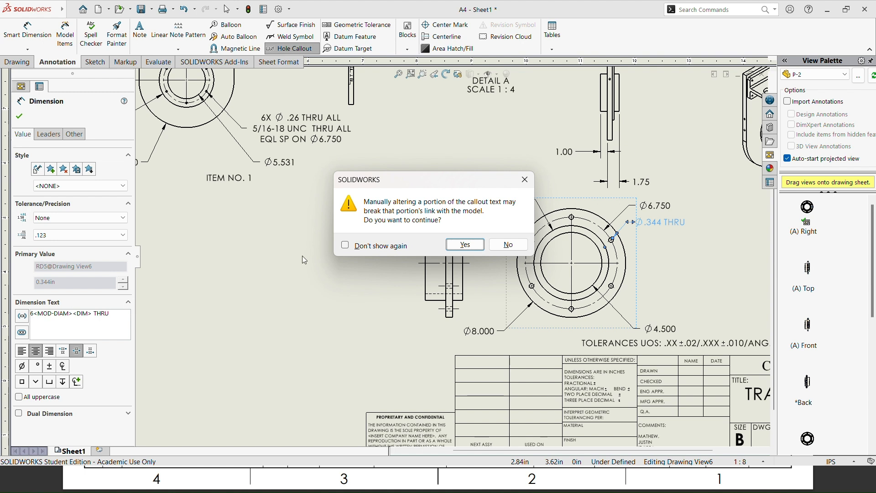
click(471, 249)
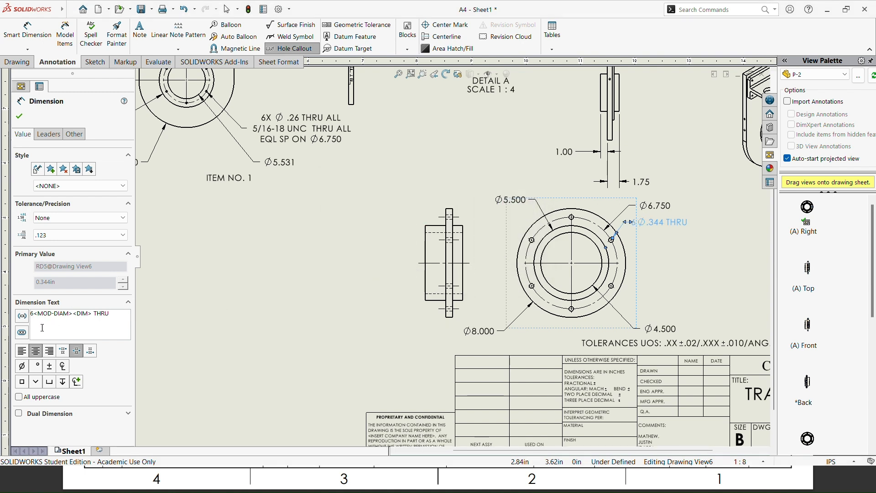
text(X)
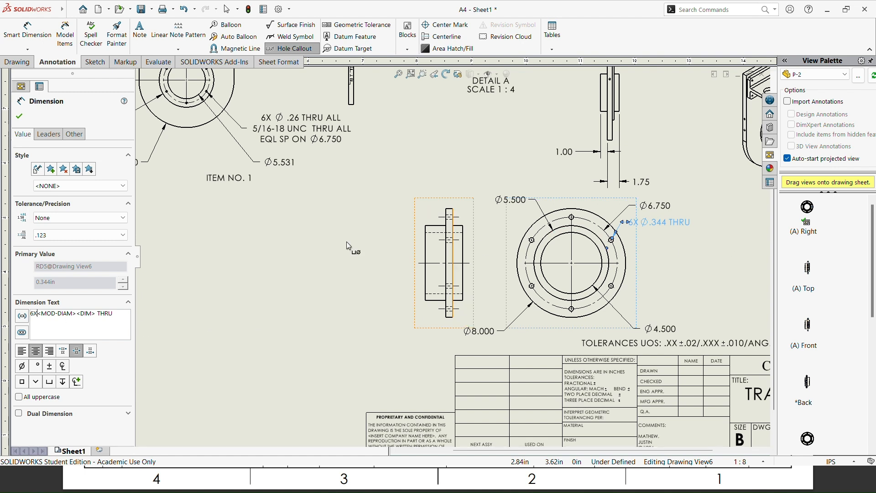
click(18, 115)
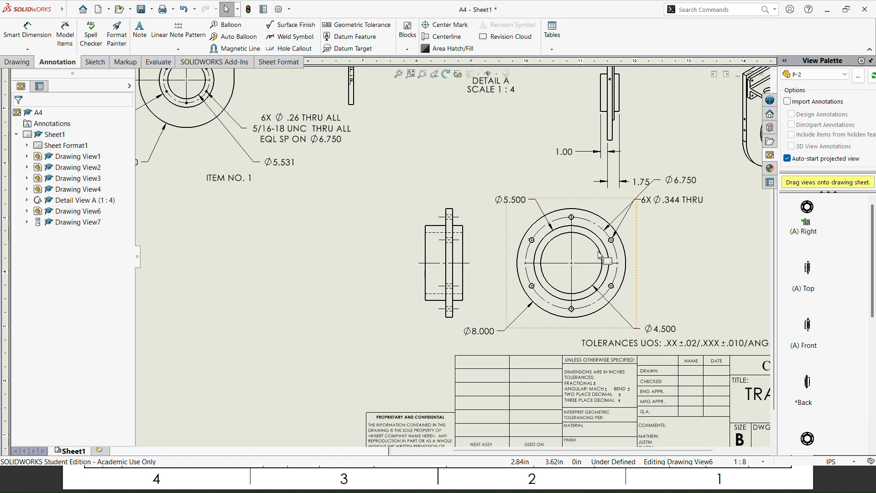
- Reposition the 6X hole callout and the bolt circle diameter so they stack clear of each other beside the circular view
drag(684, 208, 684, 230)
drag(686, 180, 662, 209)
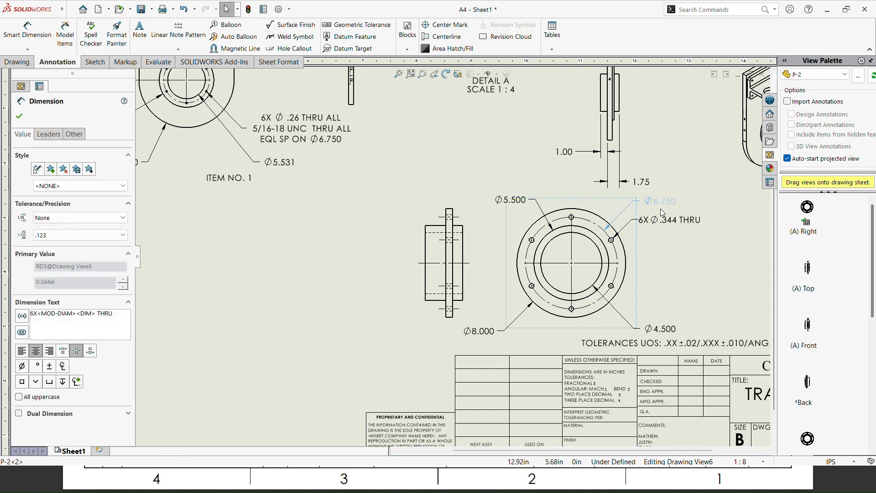
click(694, 266)
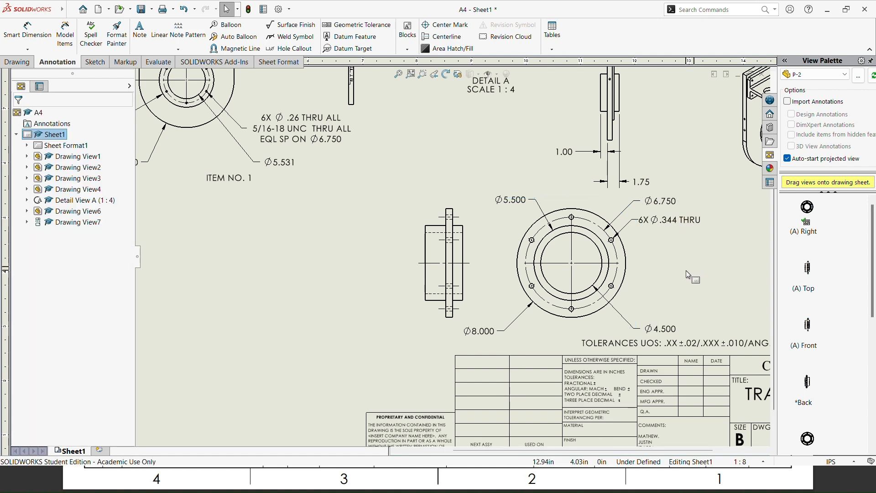
- Dimension the hub diameter beside the bushing's side view, and check the reference drawing for that view's dimensions
key(alt+Tab)
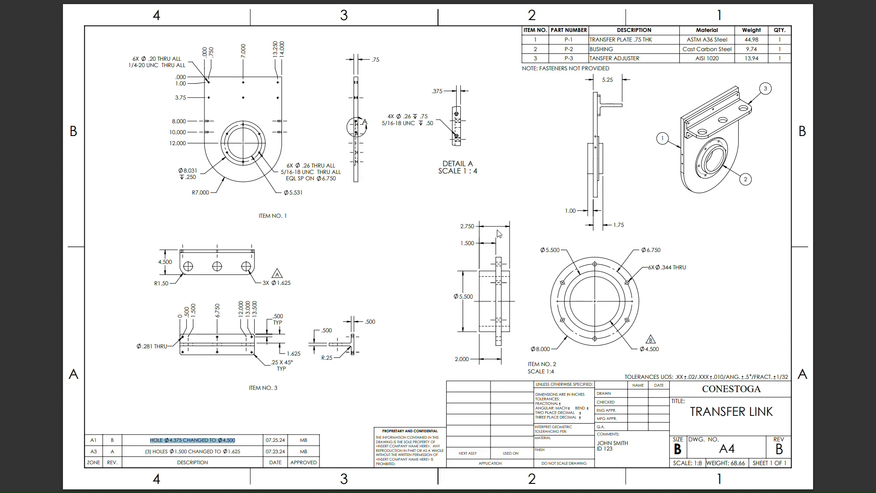
key(alt+Tab)
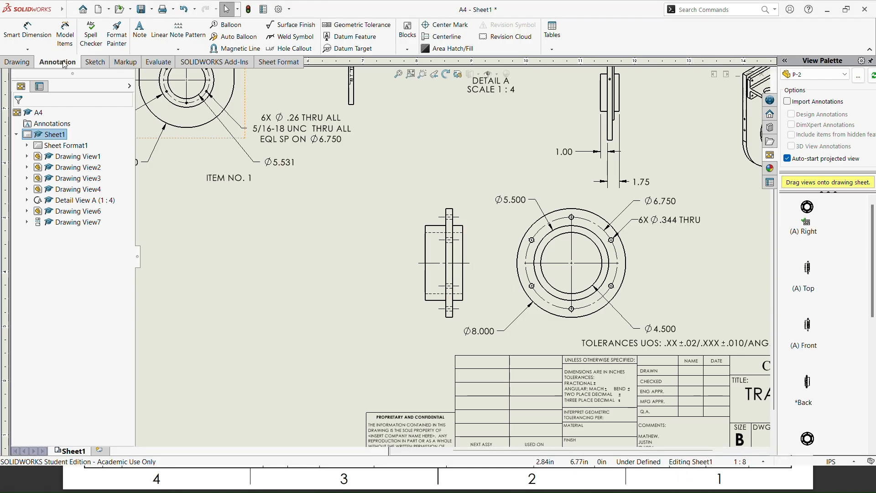
click(39, 45)
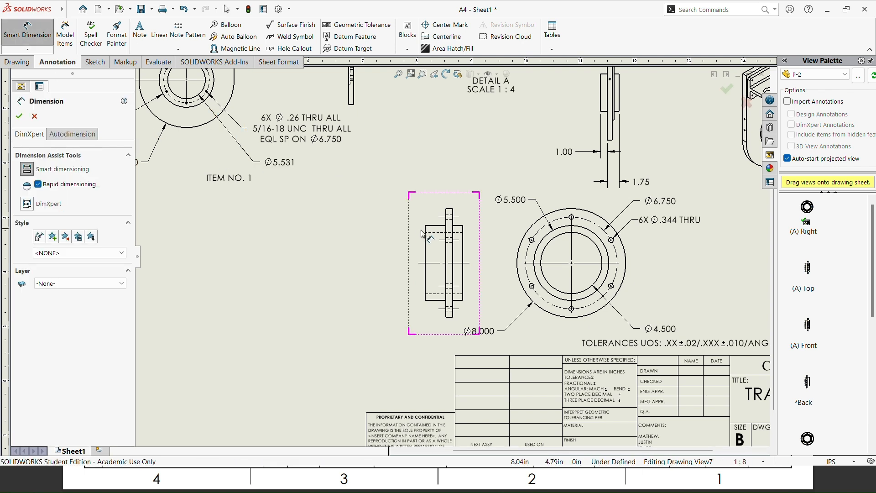
click(426, 270)
click(391, 268)
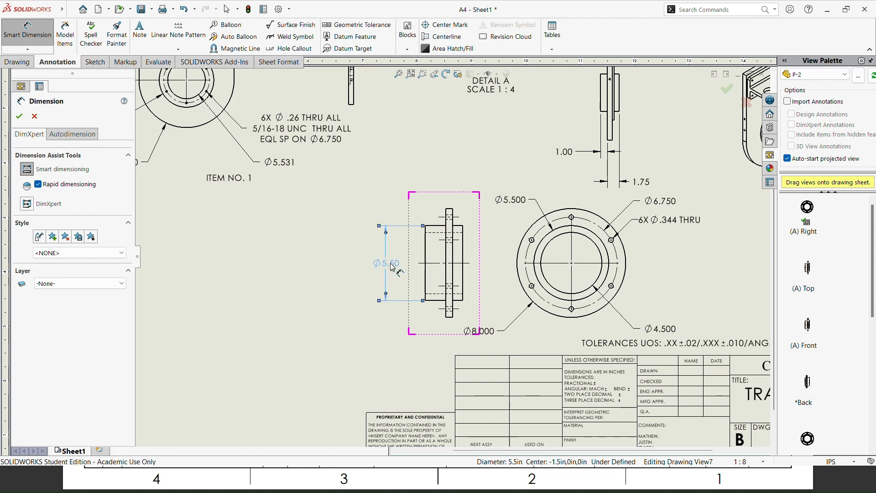
key(alt+Tab)
key(alt+Tab)
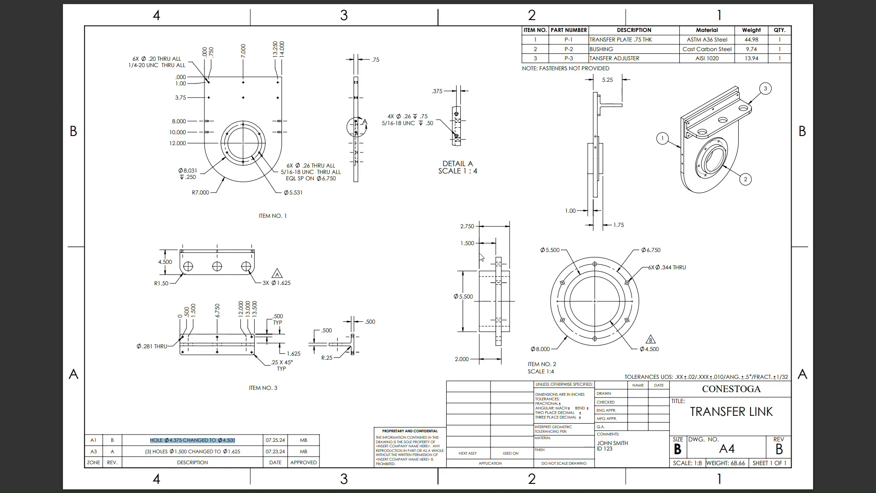
key(alt+Tab)
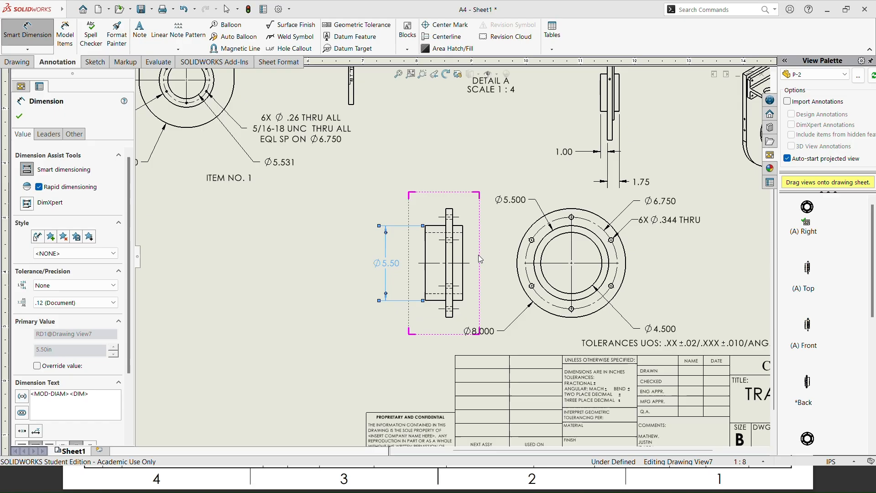
- Dimension the bushing's side view from the left hub face to the flange's near face and to the opposite hub face, stacking both above
click(427, 241)
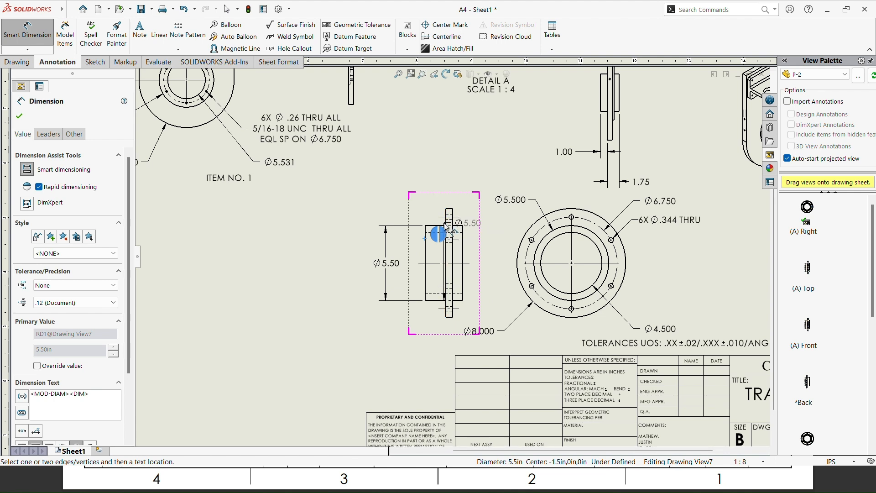
click(446, 231)
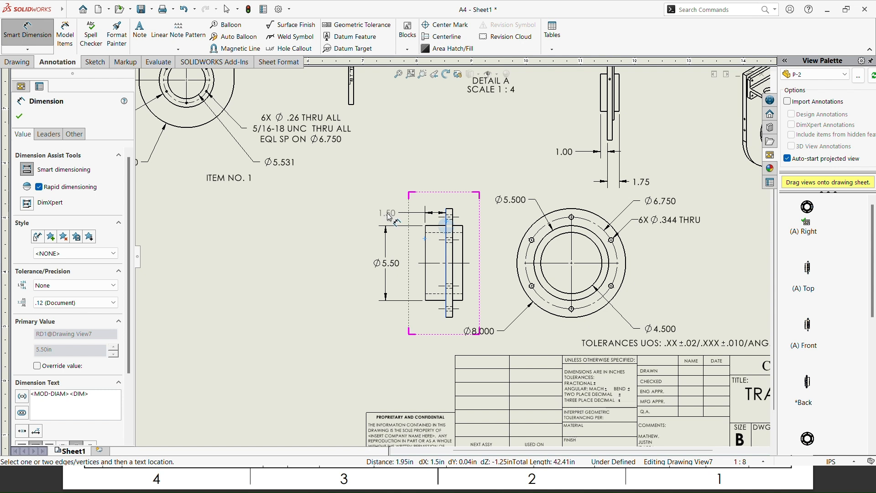
click(390, 217)
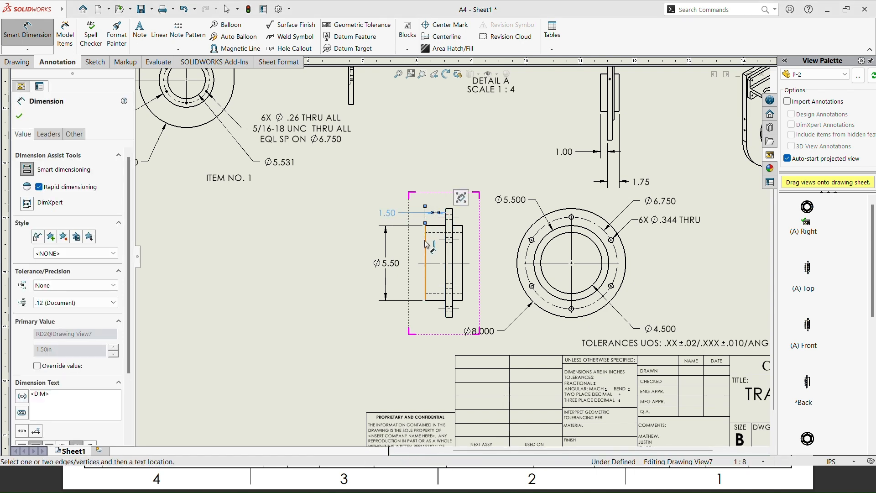
click(439, 238)
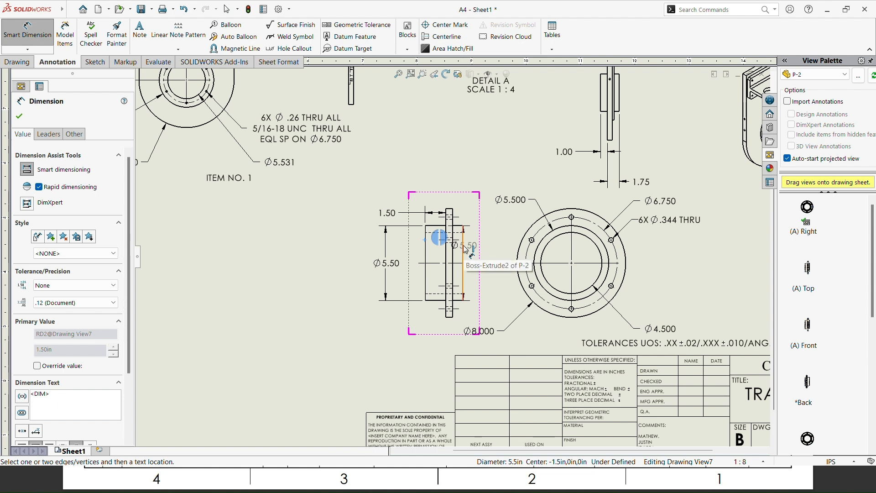
click(463, 249)
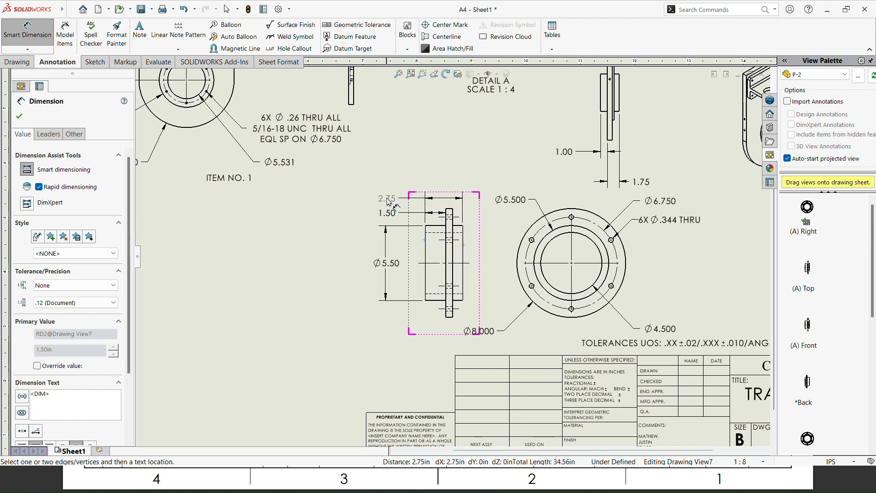
click(390, 202)
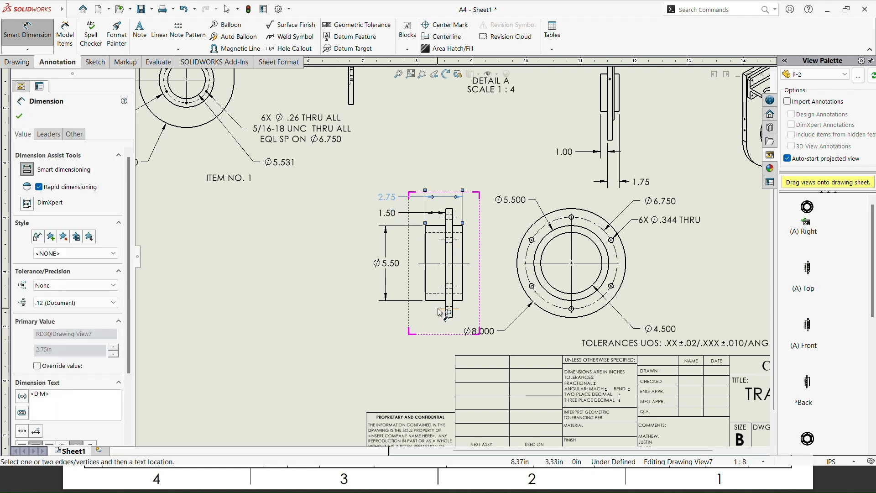
- Dimension from the left hub face to the flange's far face below the side view, with three-decimal precision (.123)
click(427, 283)
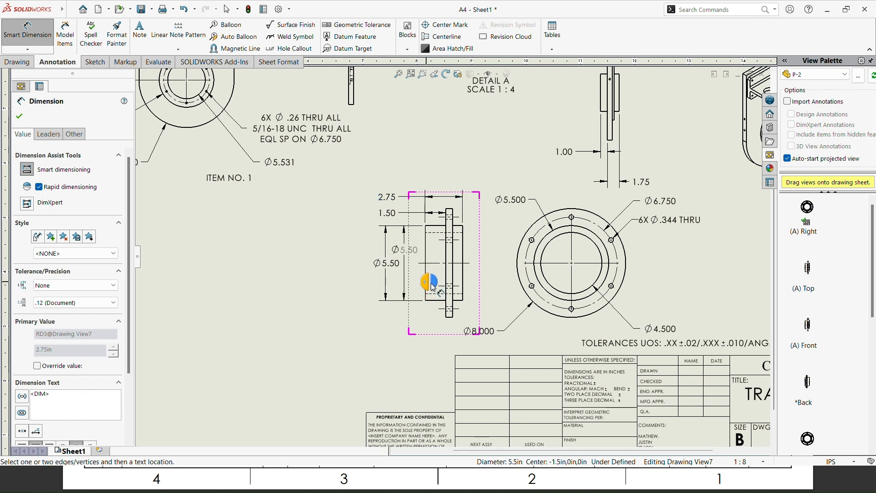
click(453, 310)
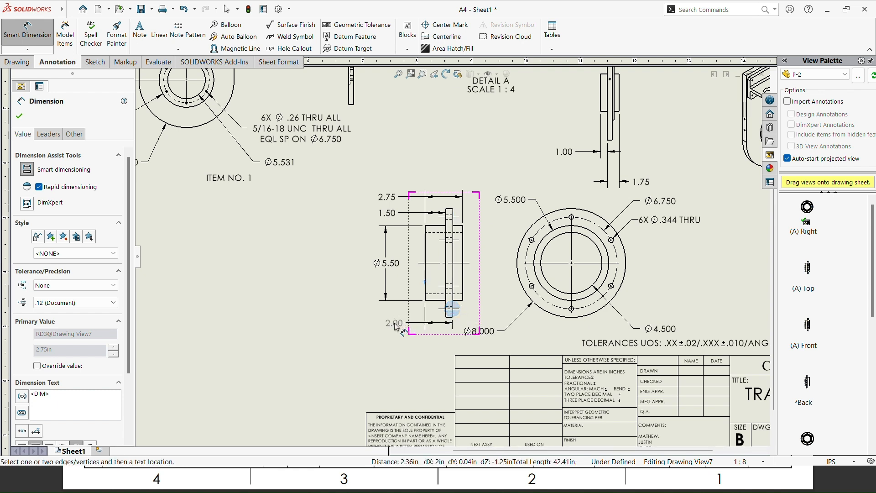
click(393, 325)
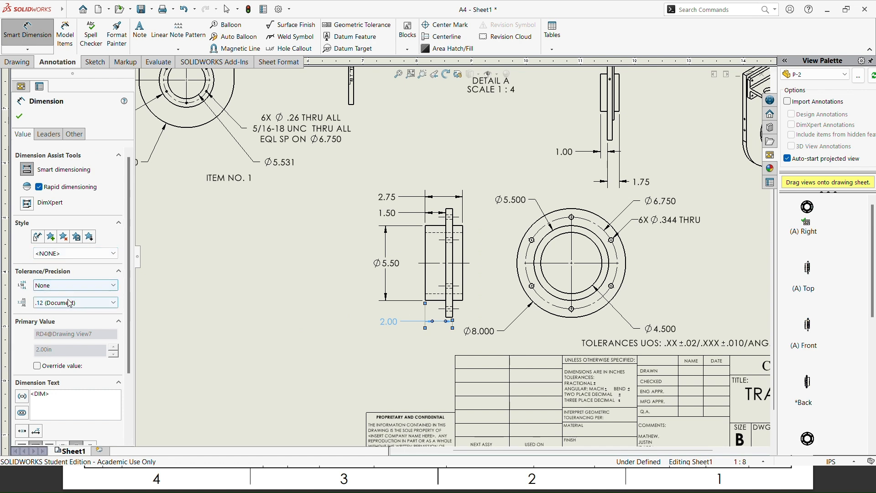
click(64, 303)
click(61, 337)
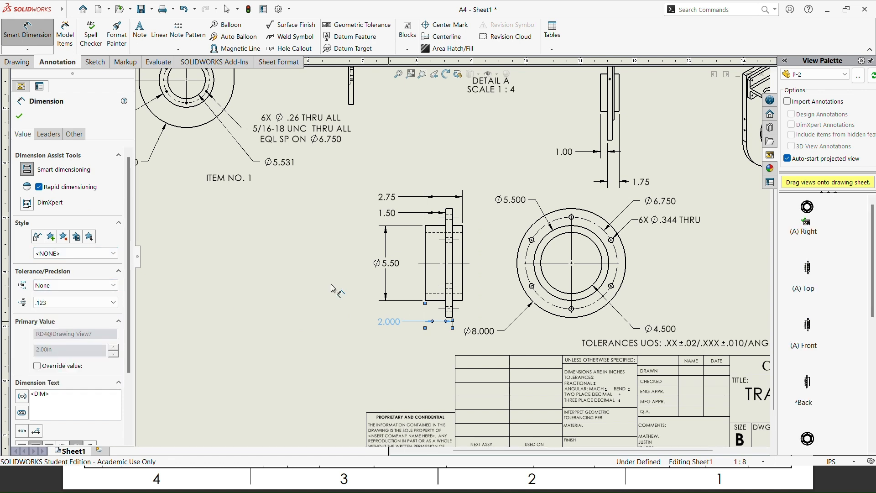
- Set the side view's hub diameter dimension to three-decimal precision (.123)
click(387, 264)
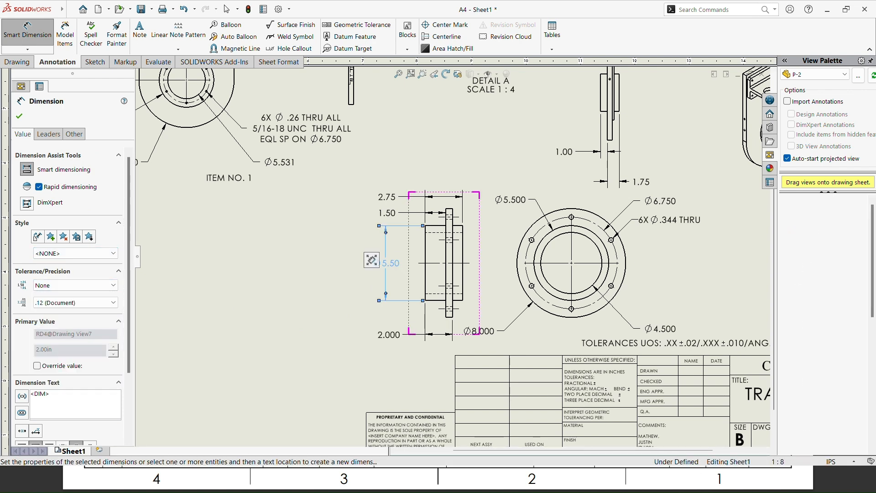
click(64, 302)
click(64, 336)
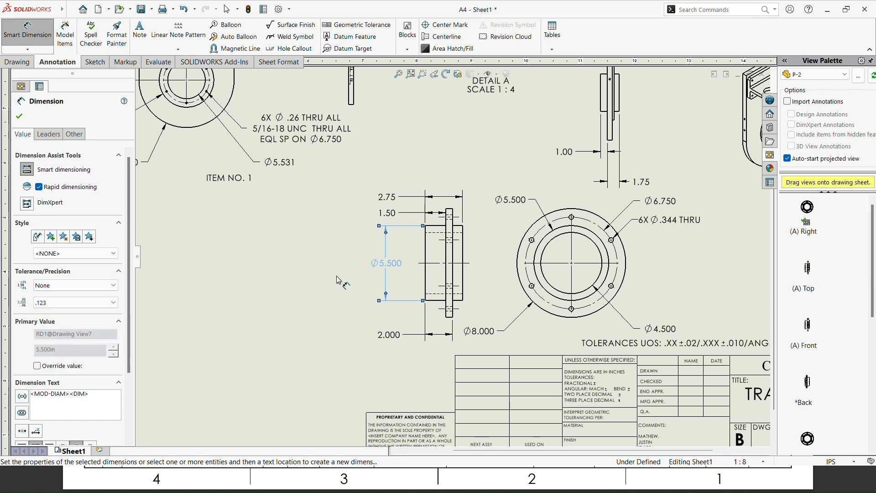
- Select the hub-face-to-flange dimension above the bushing's side view to change its precision
click(387, 214)
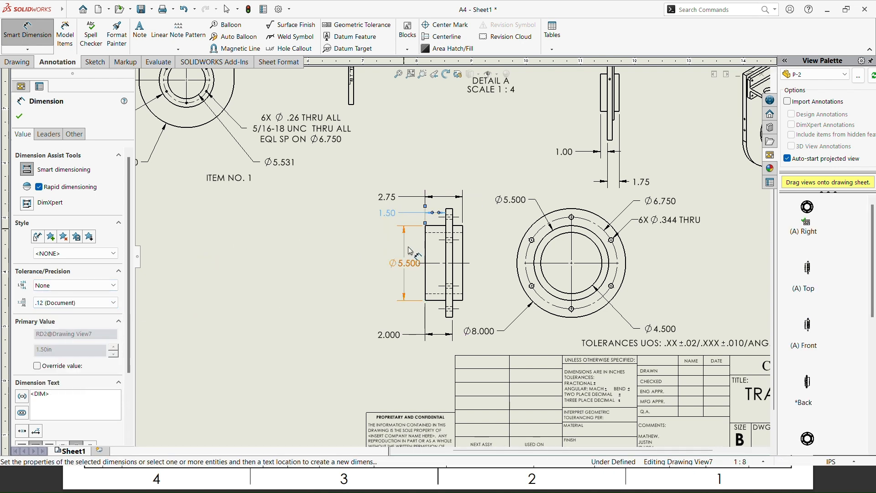
click(400, 227)
click(409, 212)
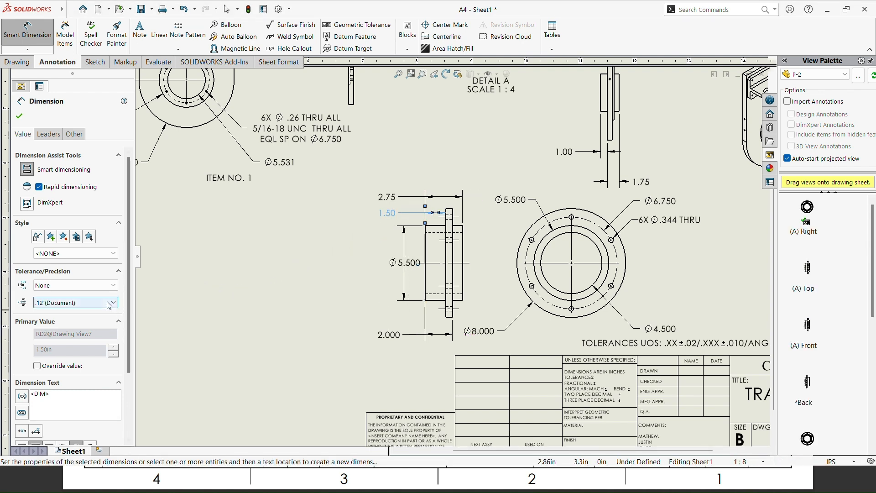
- Set the precision of the 1.50 and 2.75 dimensions on the bushing's side view to three decimal places (.123)
click(75, 303)
click(50, 340)
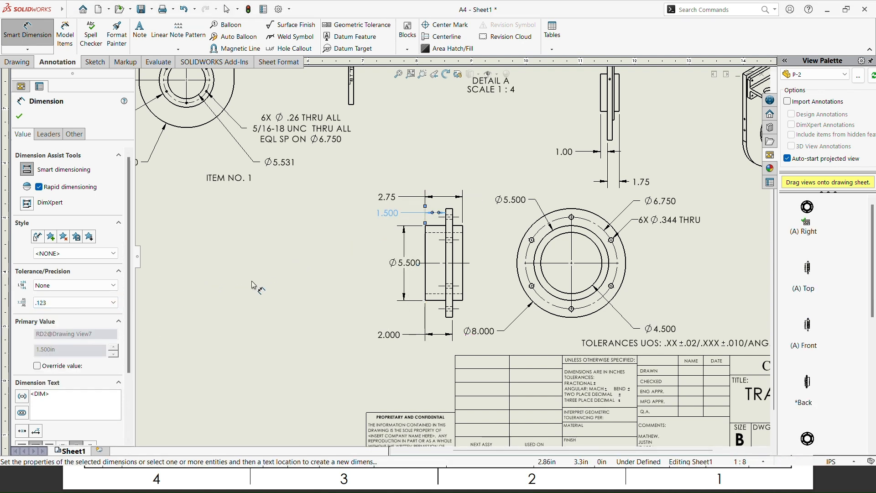
click(388, 196)
click(77, 303)
click(81, 338)
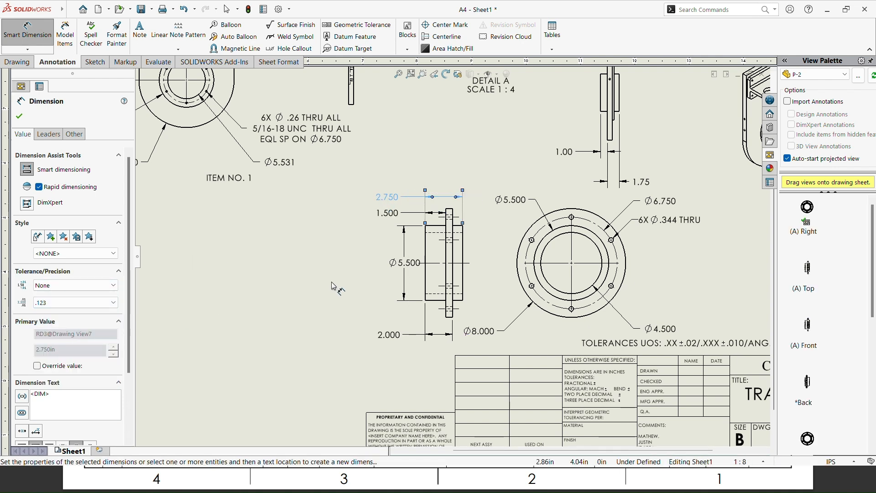
- Move the Ø5.500 dimension farther out from the bushing's side view
click(387, 263)
drag(385, 263, 339, 285)
click(314, 278)
click(315, 287)
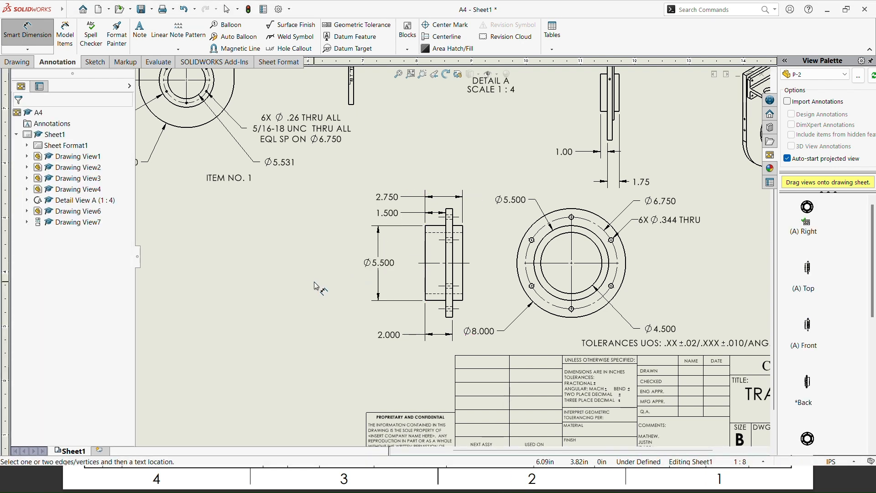
- Check the reference A4.pdf drawing and add the two-line note "ITEM NO. 2" / "SCALE 1:4" below the bushing views
key(alt+Tab)
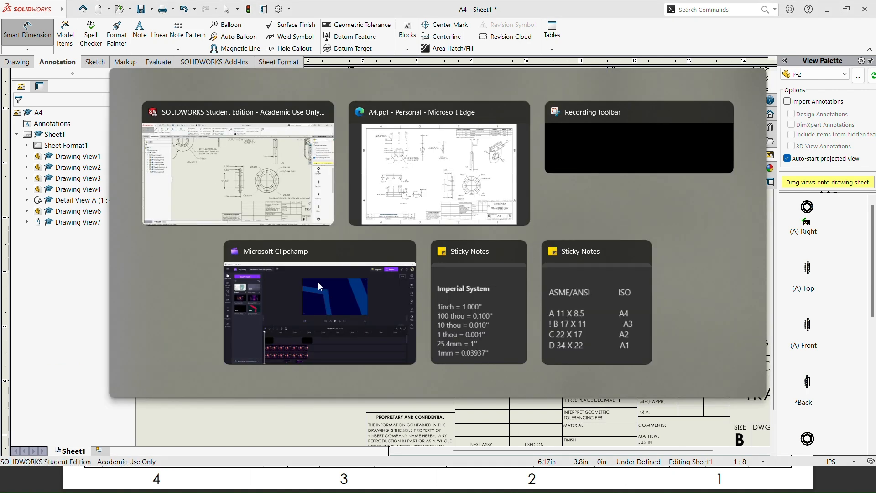
key(alt+Tab)
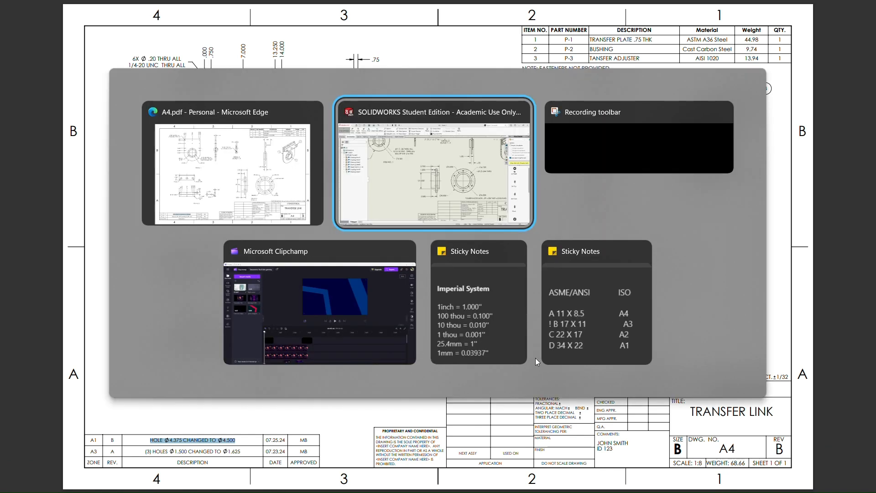
key(alt+Tab)
click(140, 37)
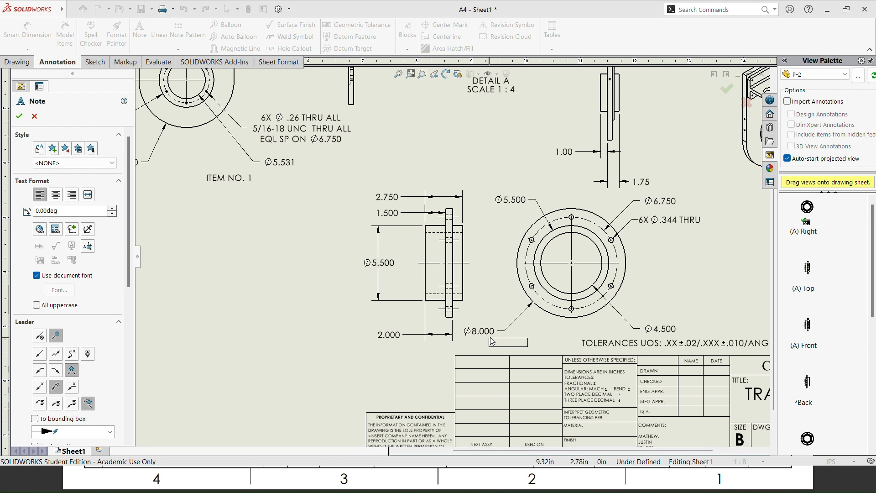
click(492, 342)
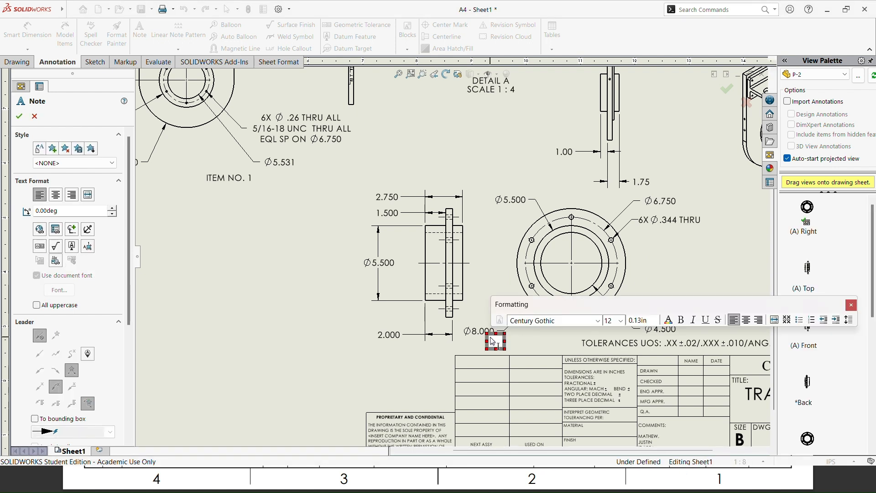
text(ITEM)
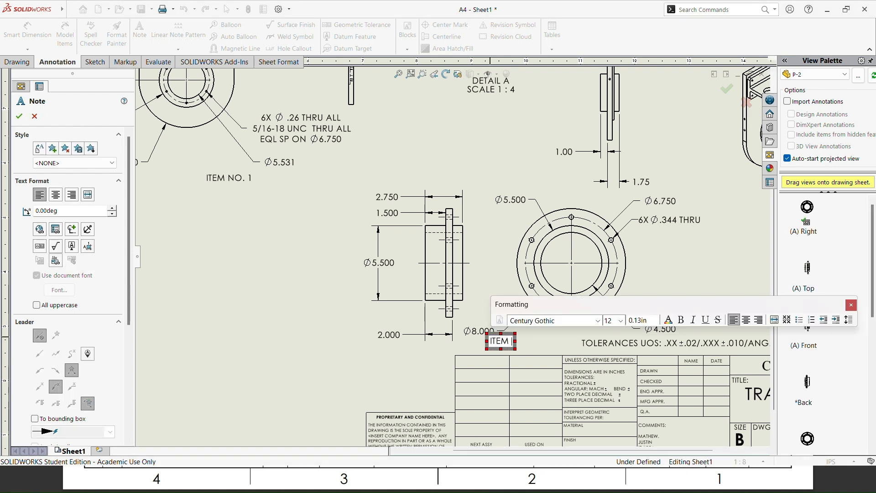
text( NO. 2)
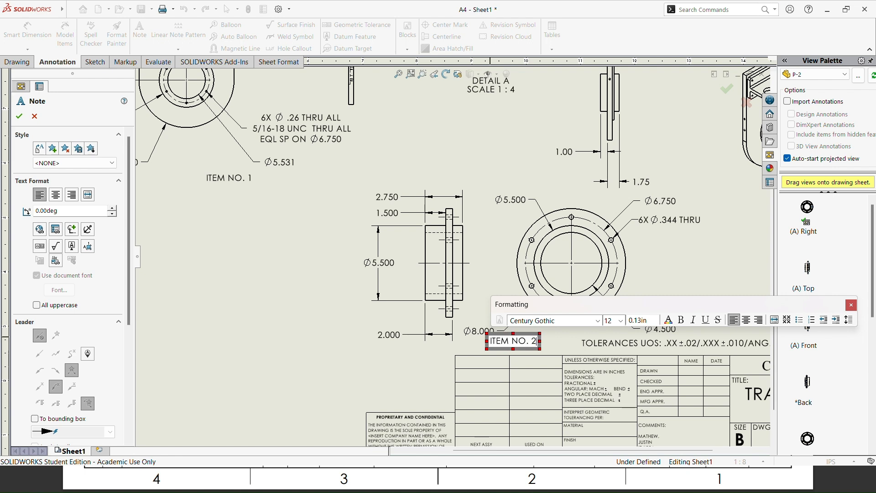
key(Return)
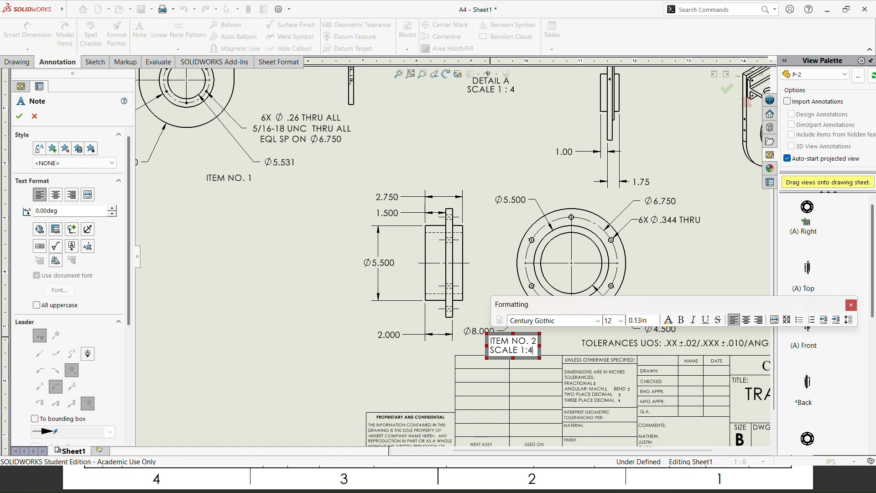
key(Escape)
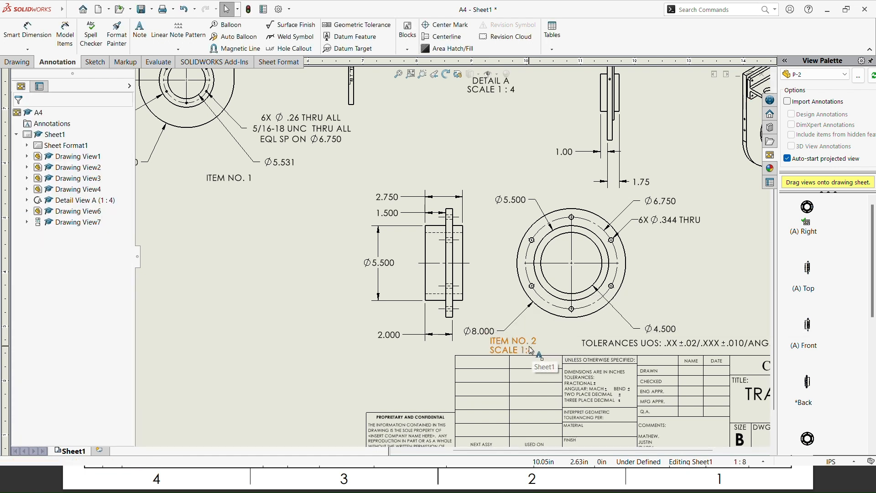
- Nudge the ITEM NO. 2 note upward and shift the Ø8.000 dimension toward the flange so they do not crowd each other
drag(530, 350, 529, 347)
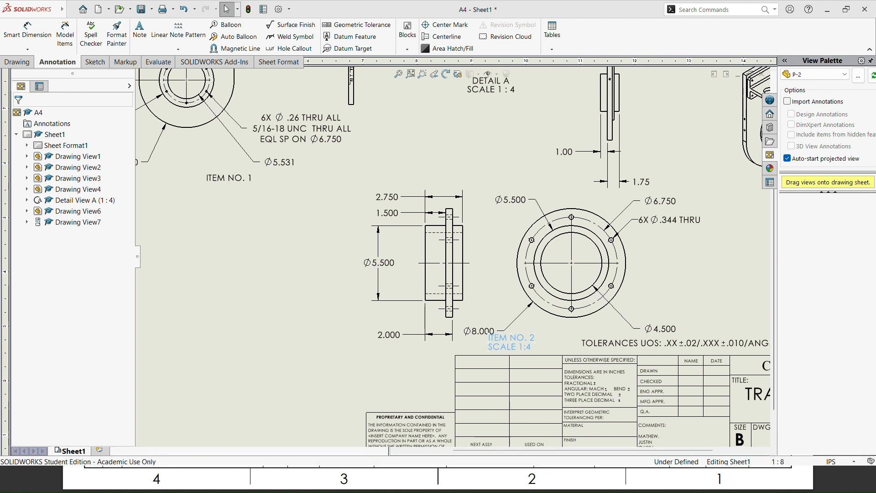
drag(483, 332, 501, 330)
click(343, 330)
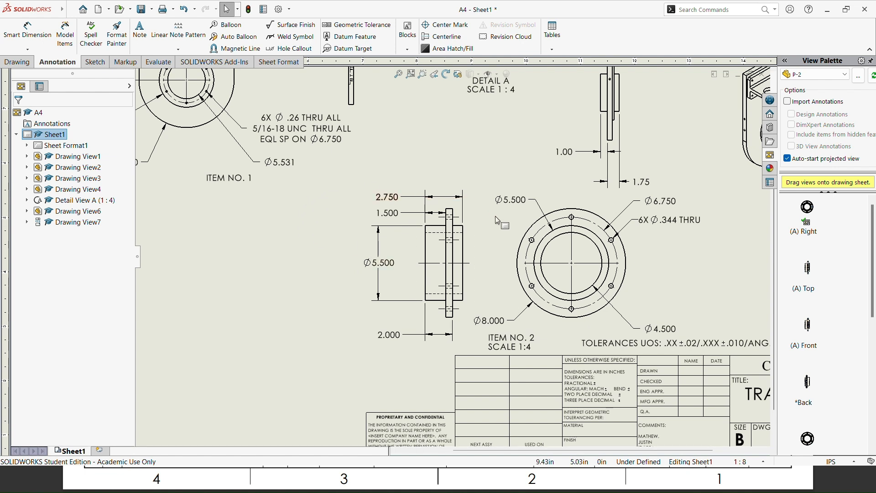
- Place the (A) Right view of part P-3 in the sheet's empty lower-left area with a projected view directly above, and adjust their position
scroll(494, 216, up, 3)
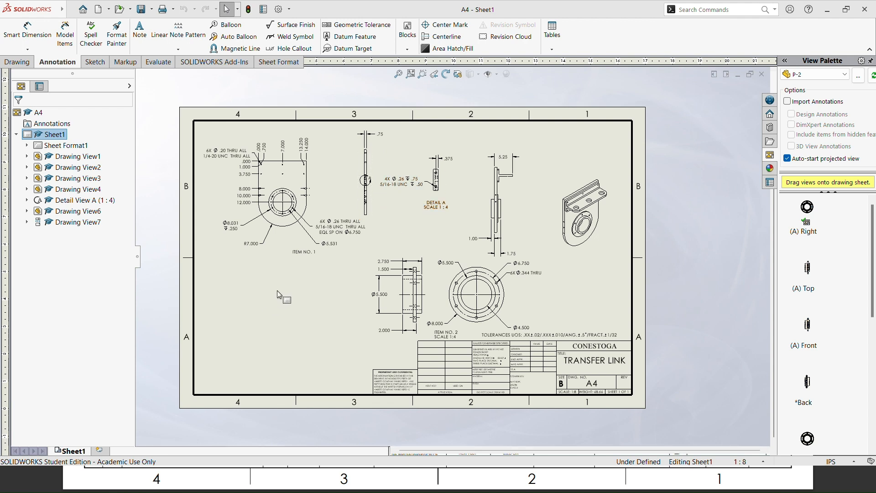
click(813, 76)
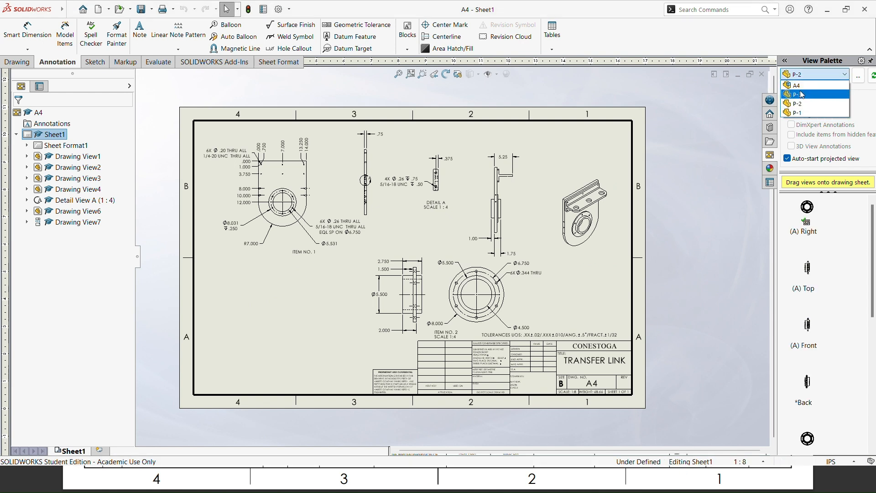
click(805, 95)
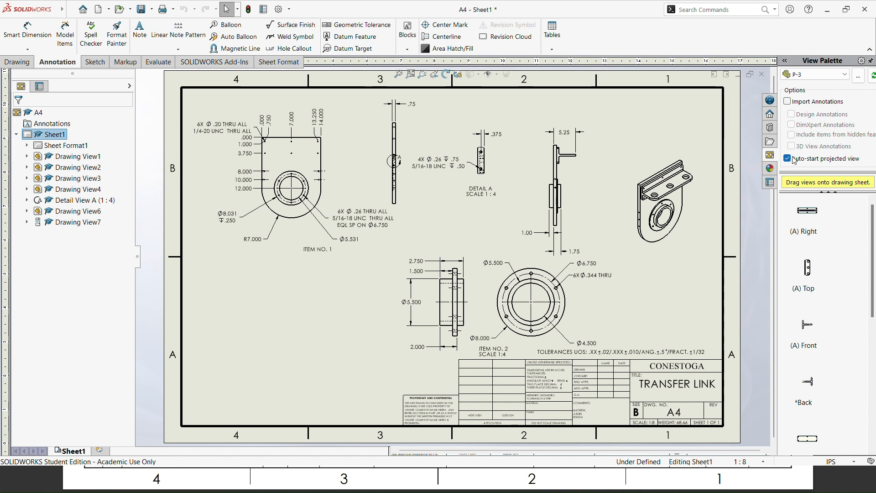
drag(786, 230, 246, 364)
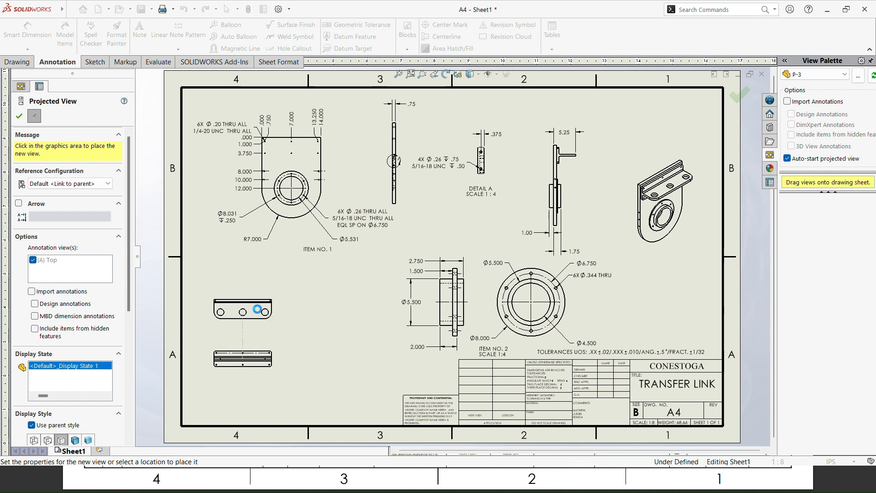
click(260, 313)
click(181, 294)
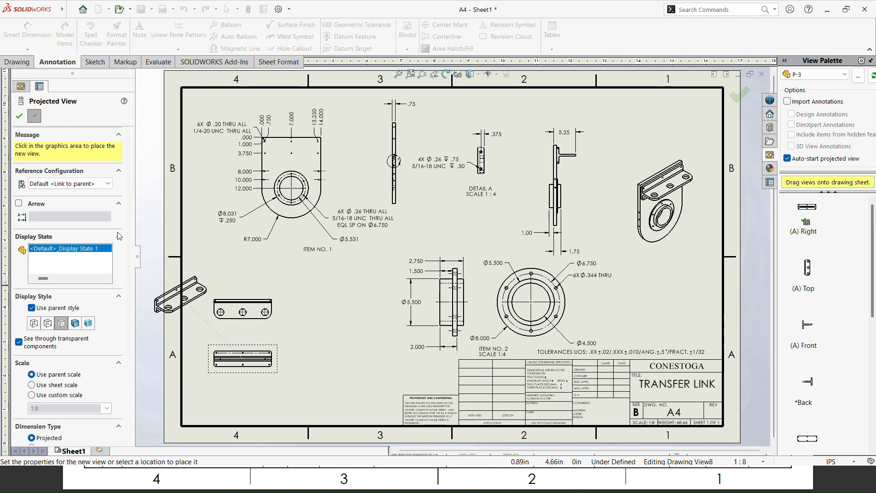
click(19, 116)
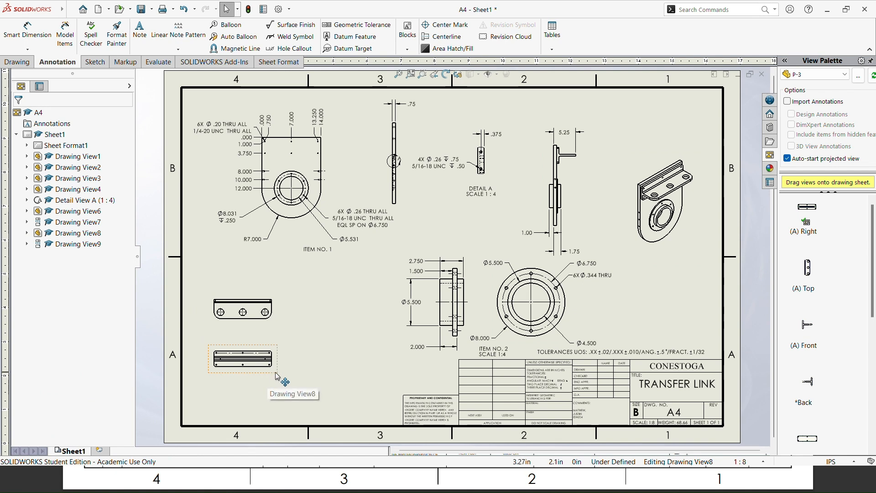
drag(276, 376, 286, 373)
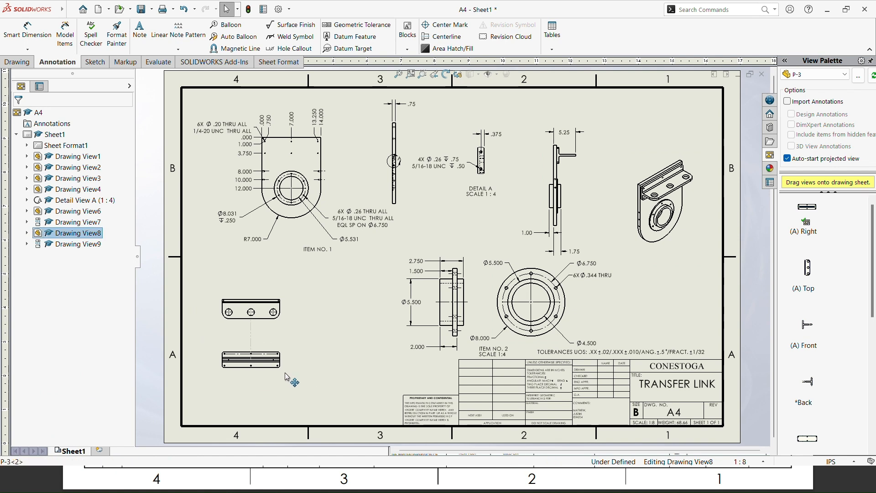
- Remove the center mark connection line joining the upper row of holes in the lower P-3 view
scroll(257, 357, down, 2)
scroll(258, 359, down, 3)
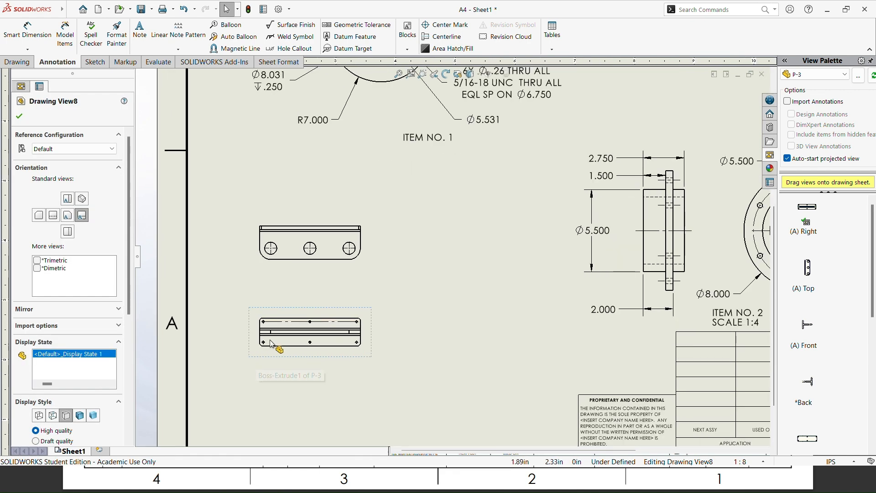
scroll(346, 330, down, 2)
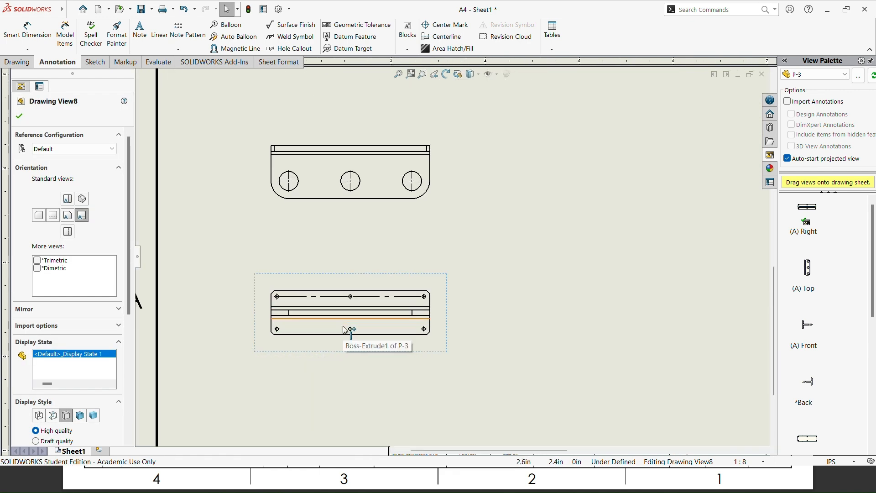
click(311, 296)
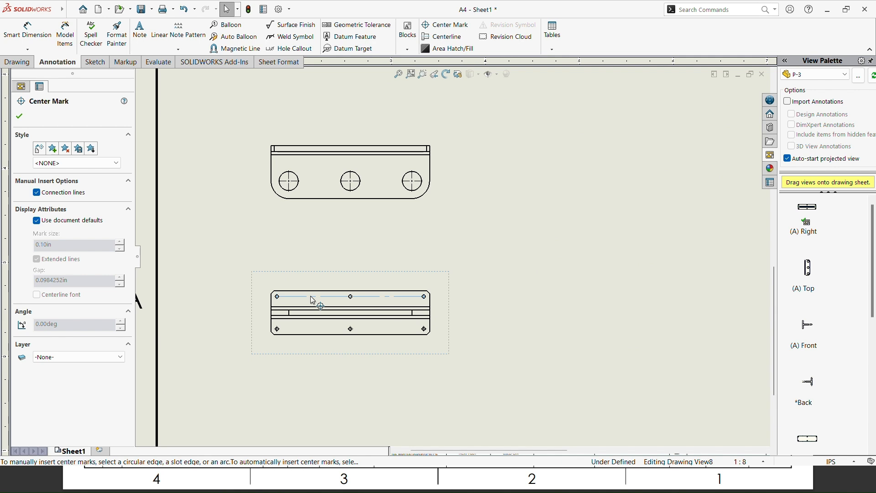
key(Escape)
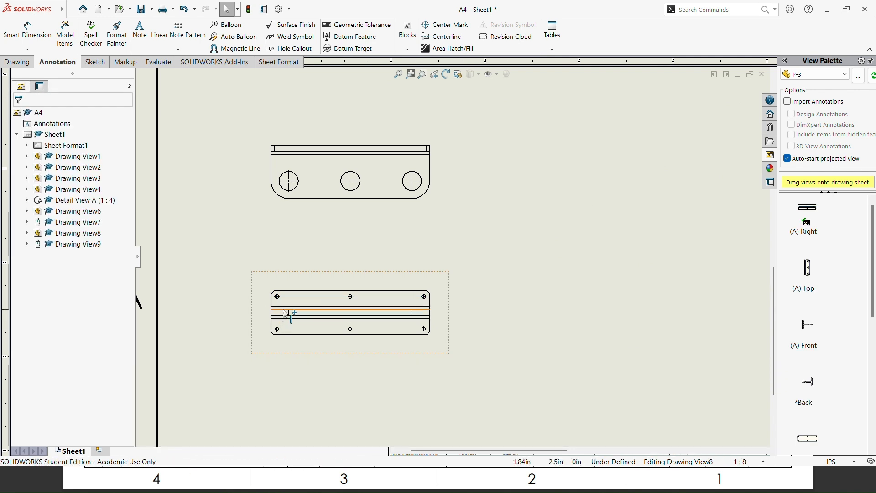
- Set the tangent edge display to Tangent Edges Removed for both P-3 views
right_click(408, 330)
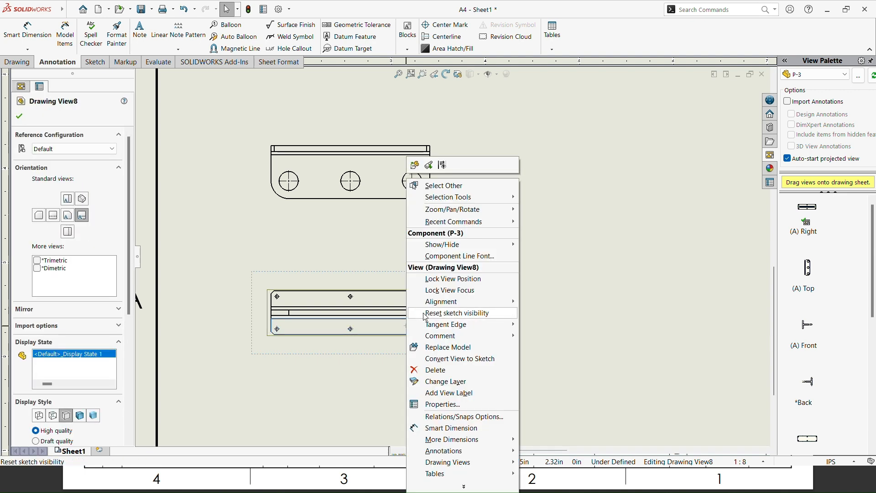
mouse_move(438, 325)
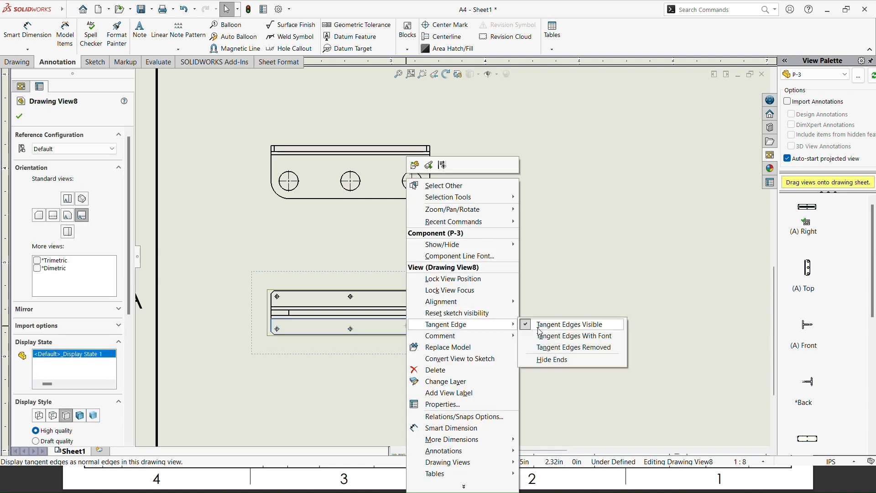
click(549, 350)
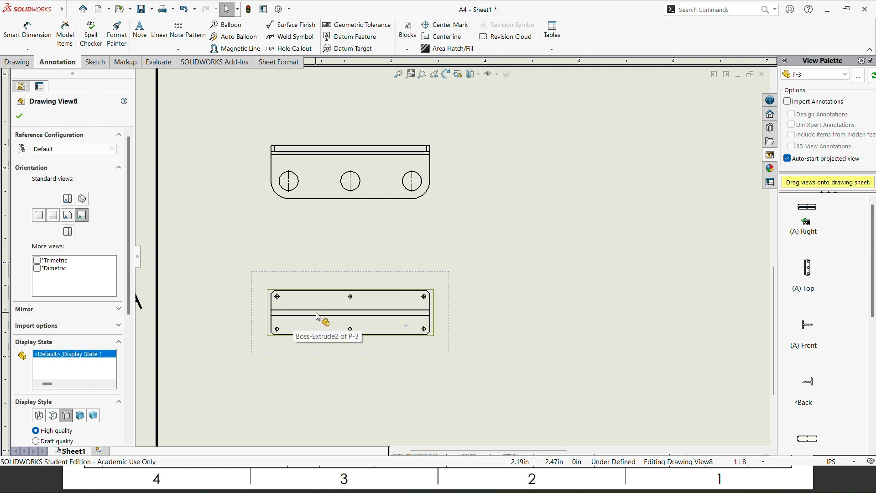
right_click(437, 182)
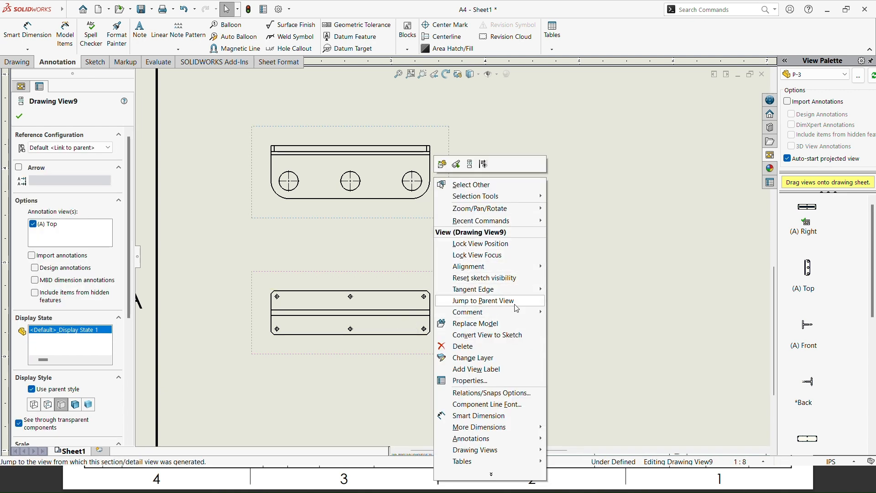
mouse_move(532, 290)
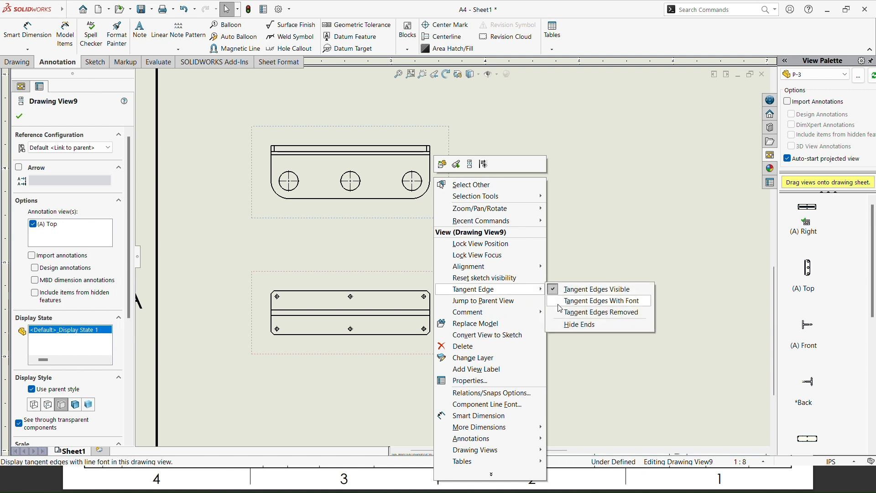
click(589, 312)
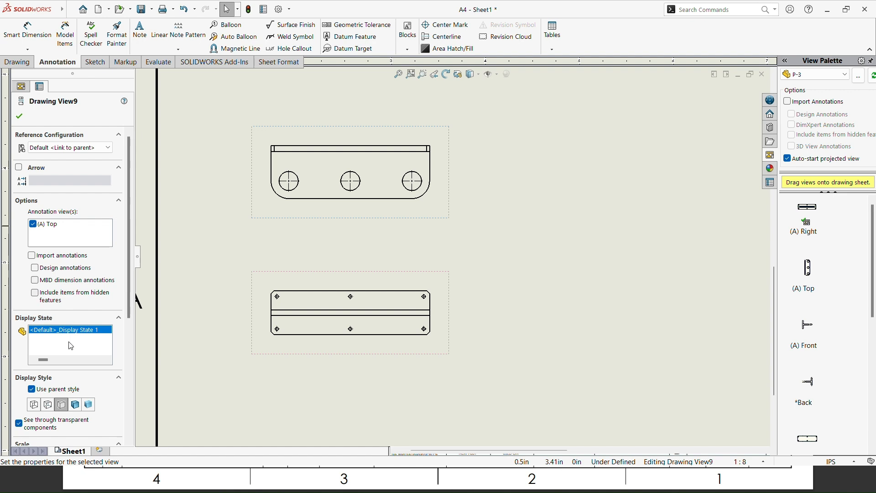
- Change the display style of both P-3 views to Hidden Lines Visible
click(49, 406)
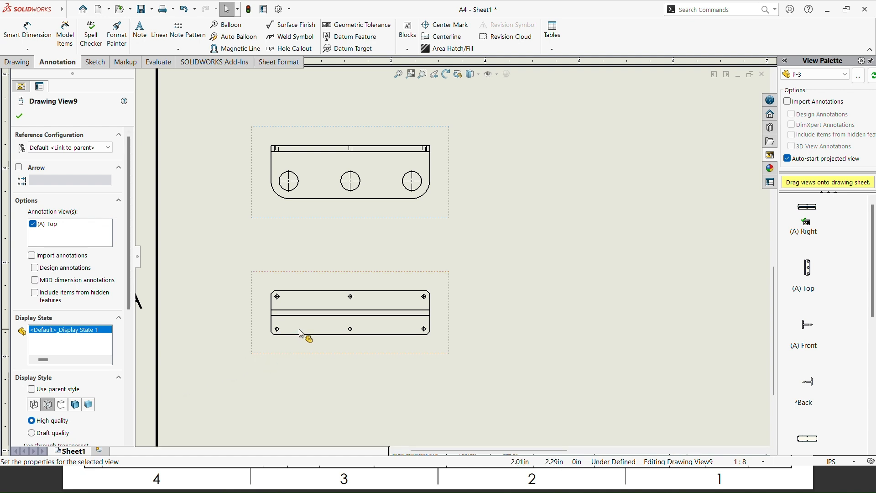
click(299, 346)
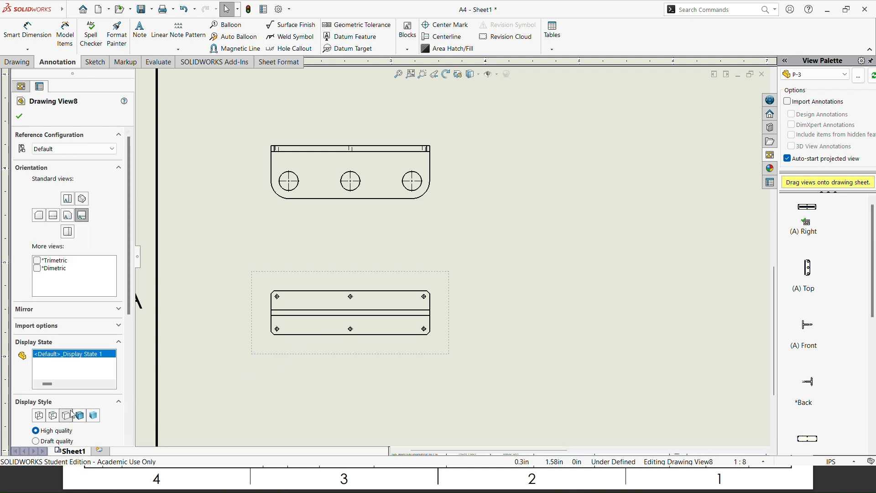
click(53, 416)
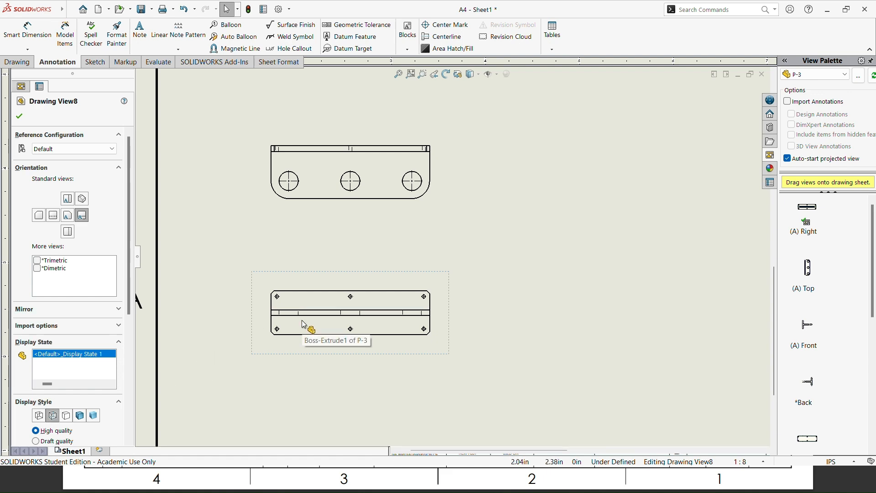
- Examine the ITEM NO. 3 views and dimensions in the reference A4.pdf drawing and return to the SOLIDWORKS sheet
key(alt+Tab)
key(alt+Tab)
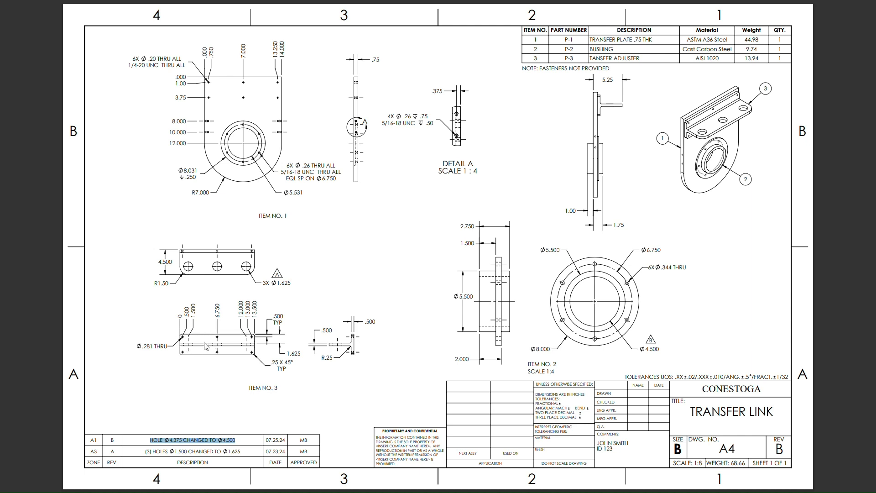
key(alt+Tab)
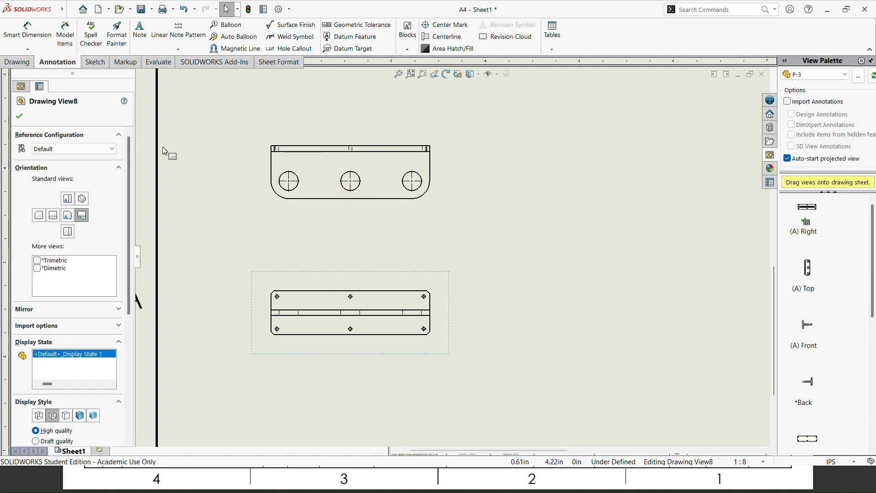
- Insert centerlines automatically for the holes in both the lower and upper P-3 views
click(19, 116)
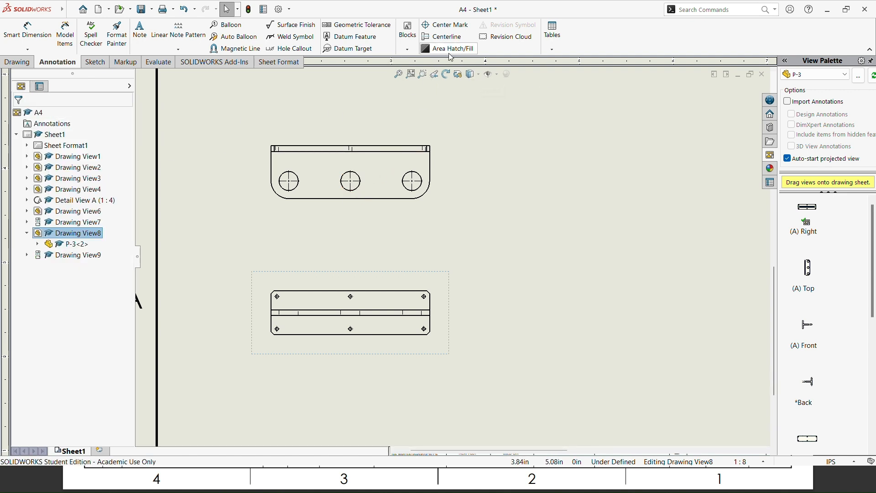
click(444, 40)
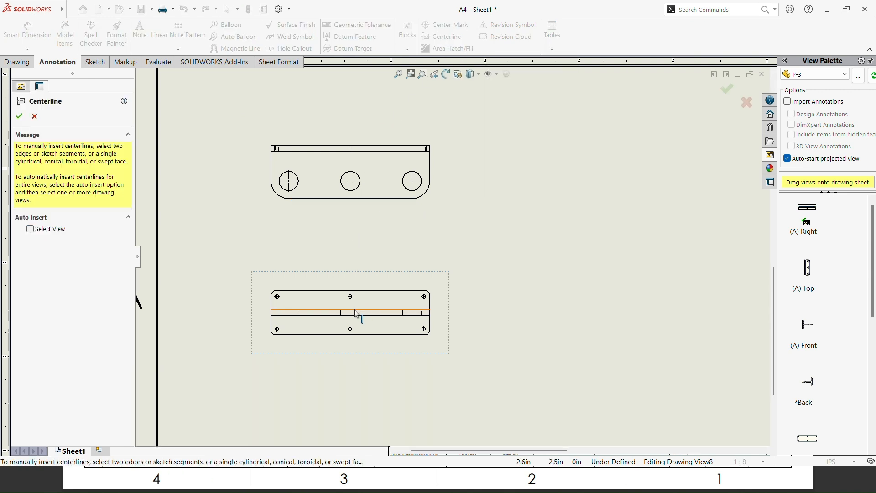
click(59, 234)
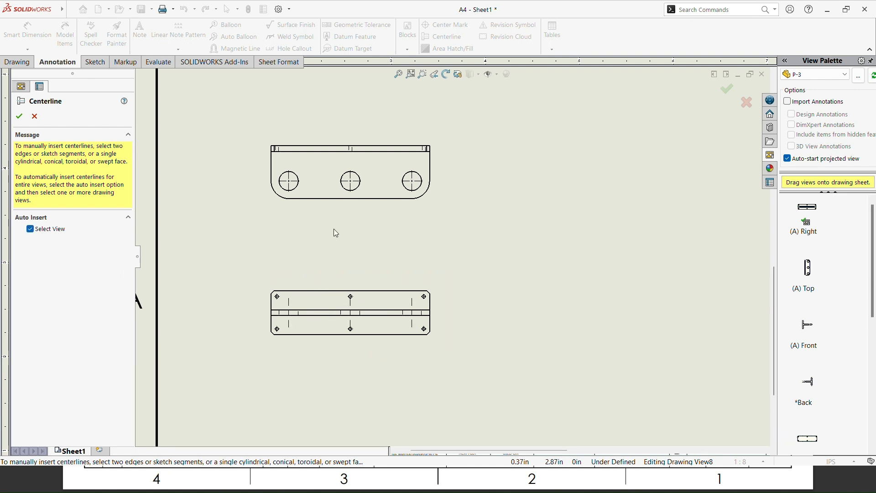
key(alt+Tab)
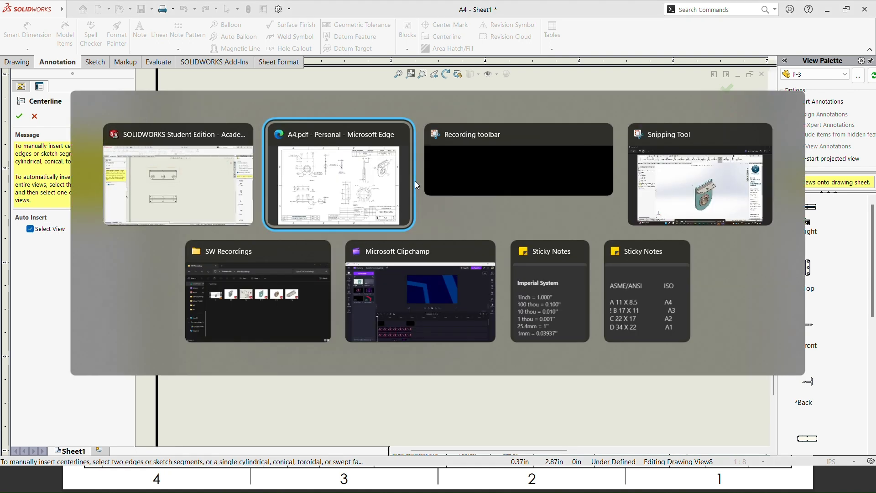
key(alt+Tab)
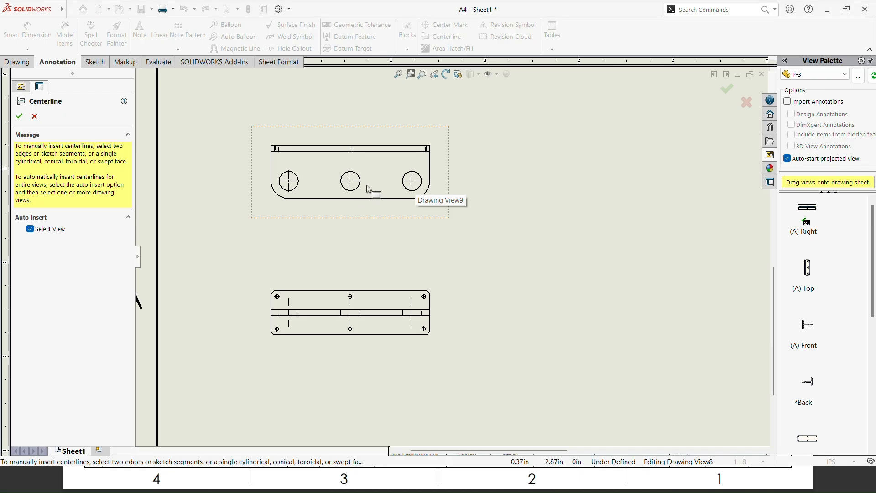
click(353, 152)
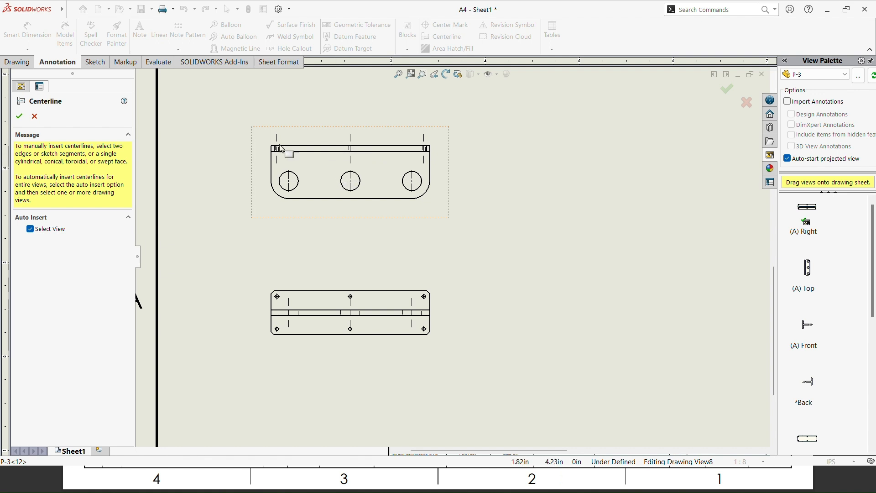
click(19, 117)
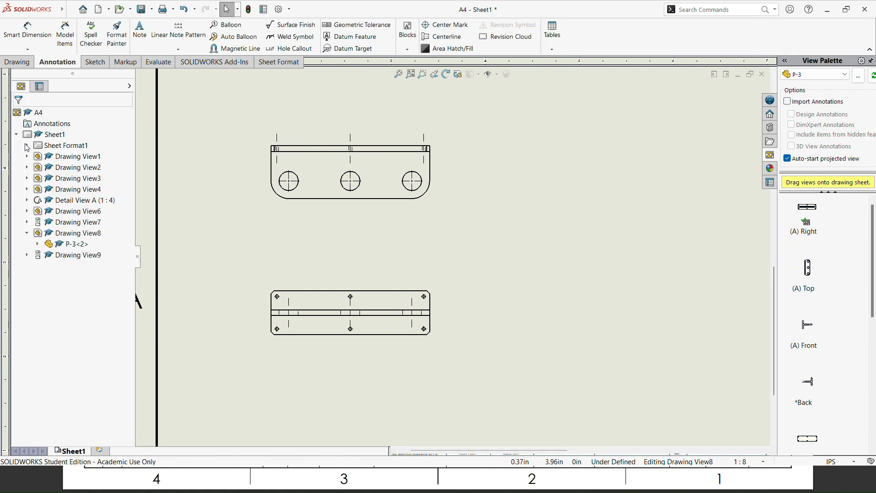
- Add horizontal ordinate dimensions to the lower P-3 view from its left edge to the three large-hole centerlines and the right edge
key(alt+Tab)
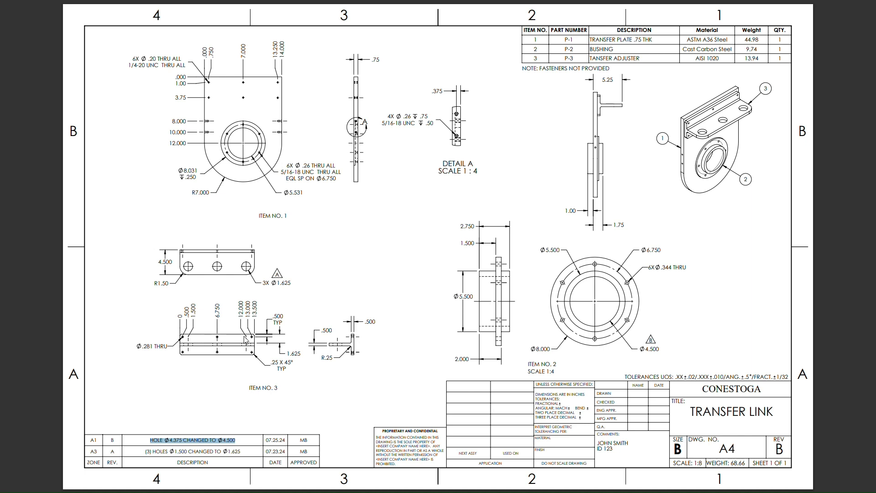
key(alt+Tab)
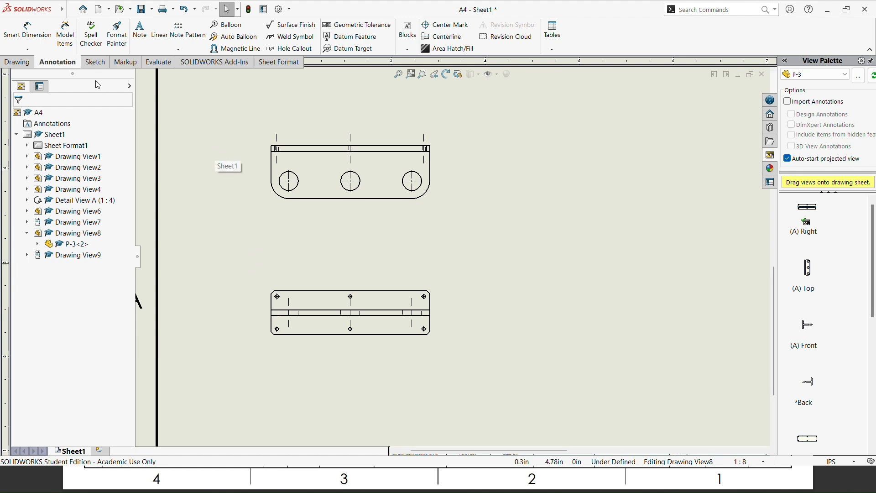
click(26, 37)
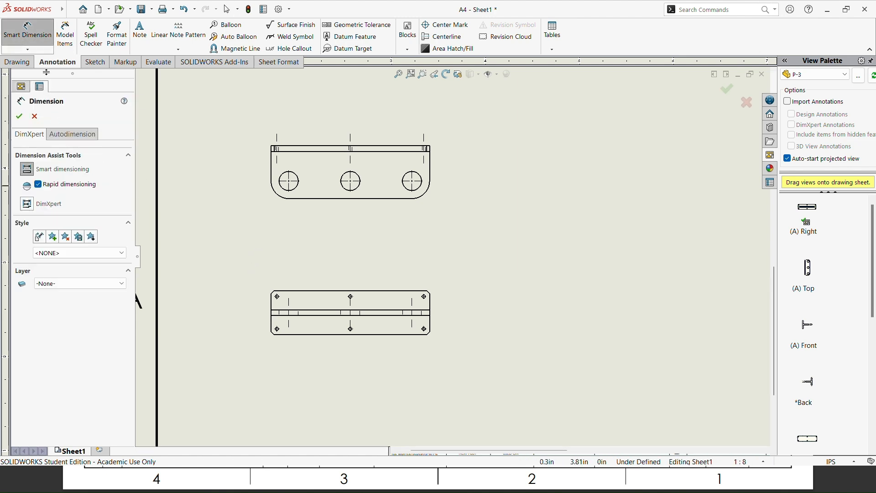
click(28, 49)
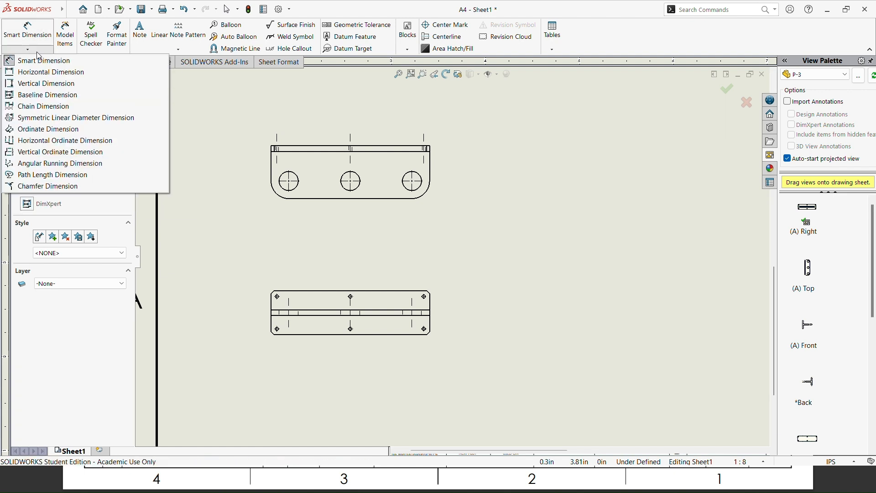
click(42, 129)
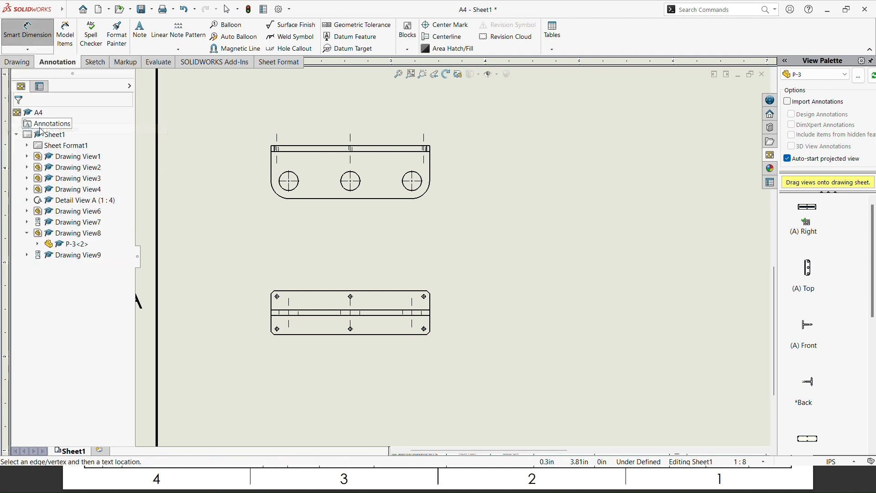
click(272, 309)
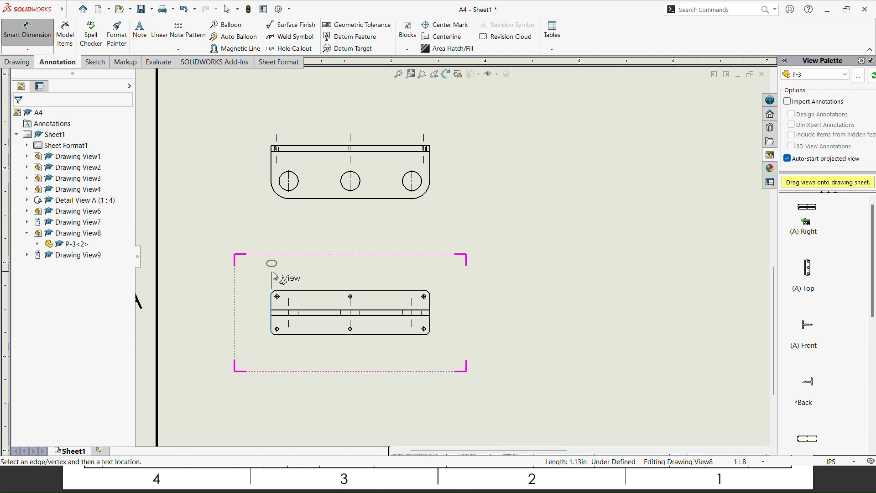
click(275, 276)
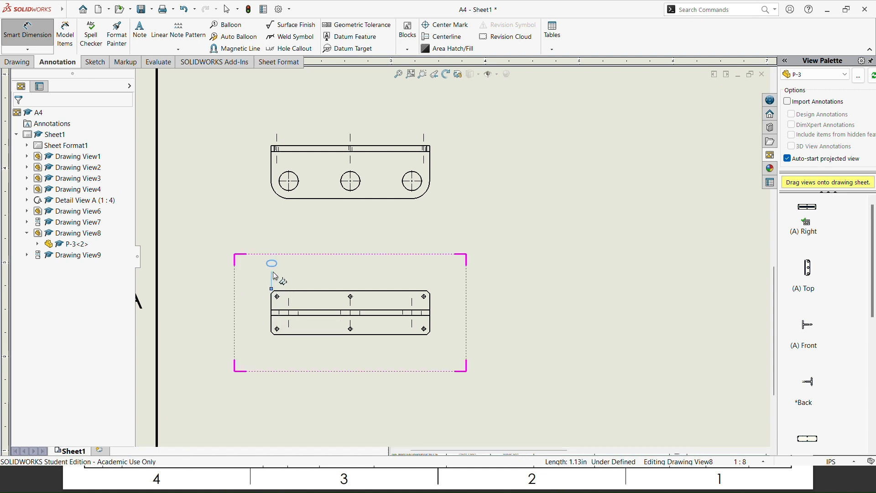
click(290, 305)
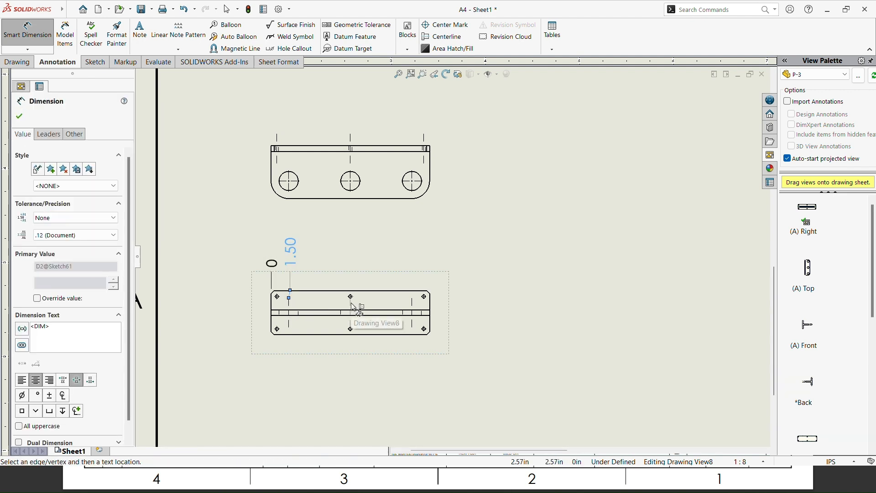
click(351, 308)
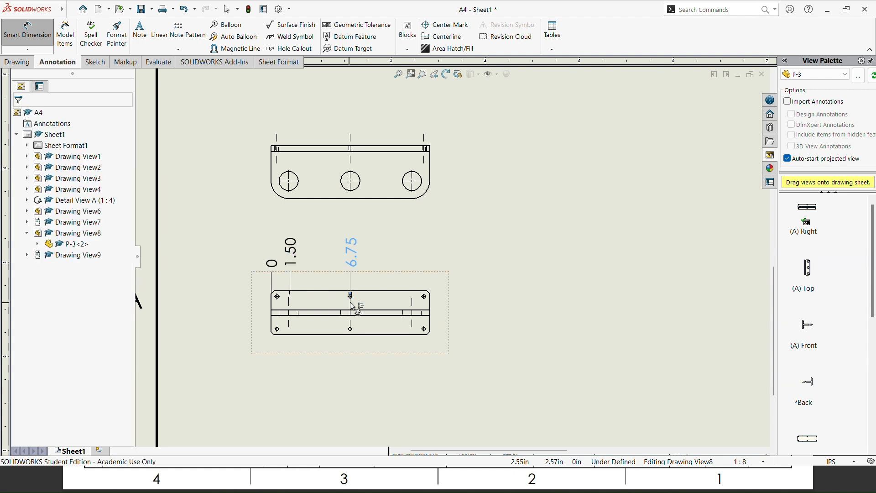
click(413, 309)
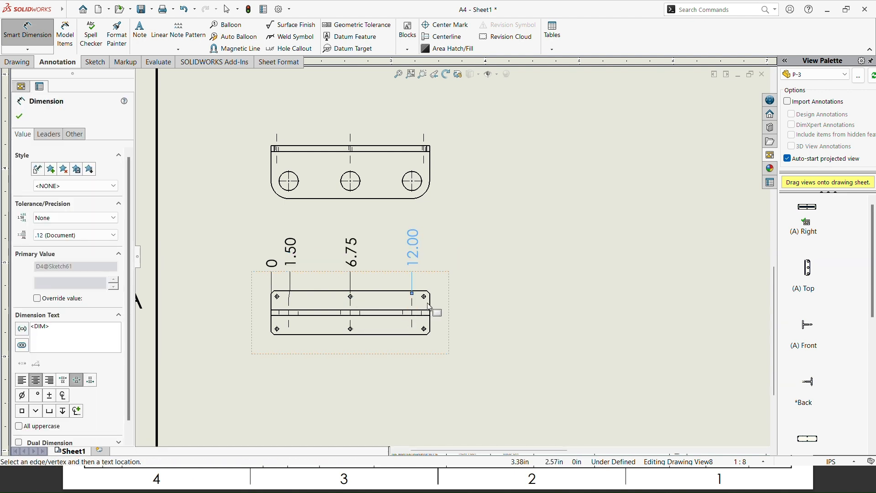
click(431, 308)
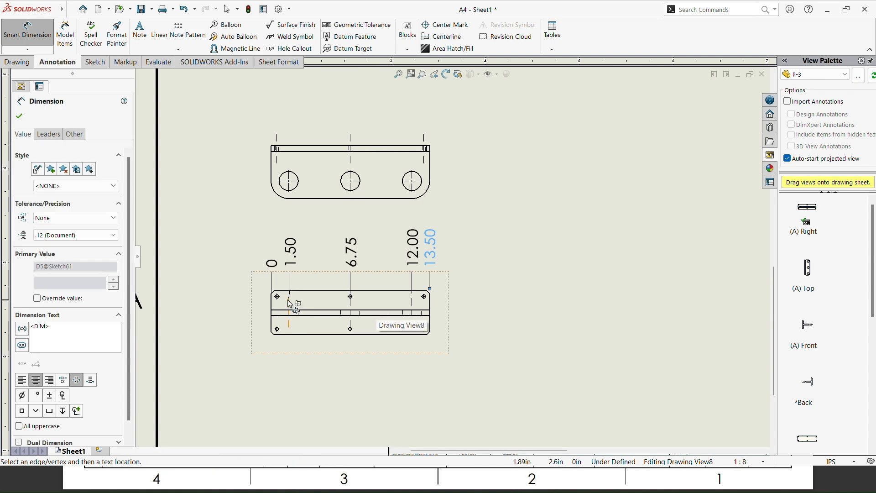
- Add ordinate dimensions for the upper-left and upper-right small holes to the lower P-3 view's existing set
key(alt+Tab)
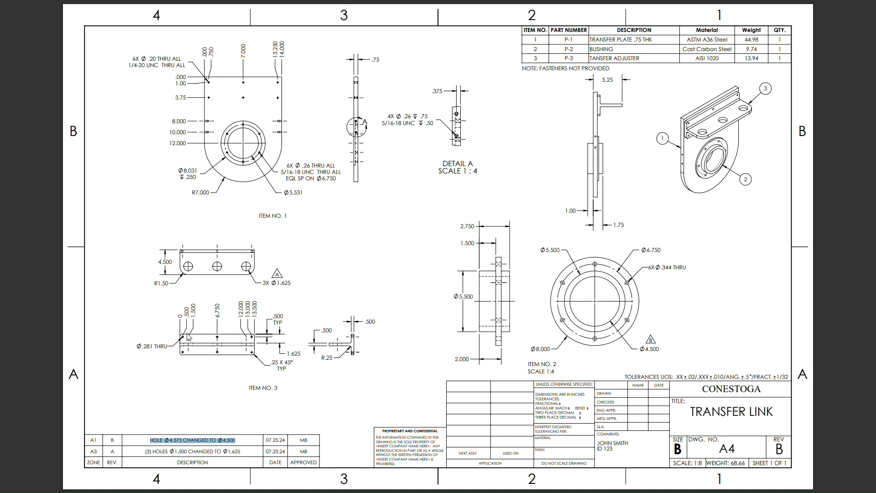
key(alt+Tab)
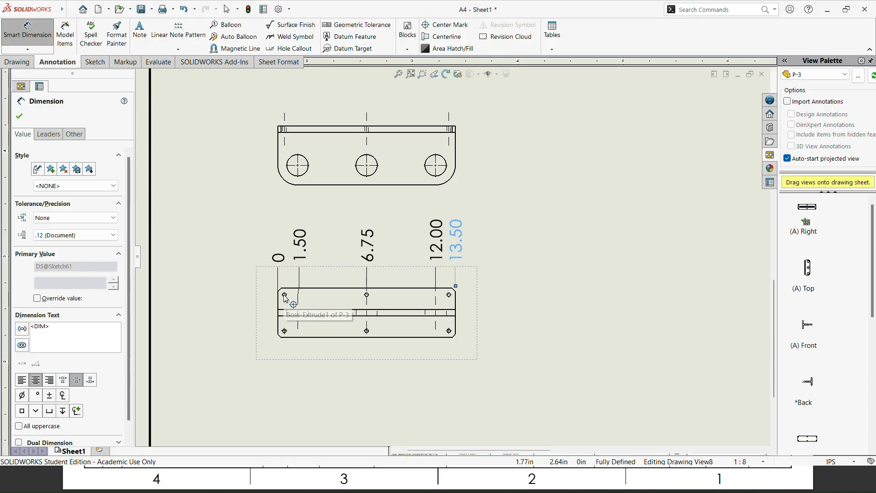
click(285, 298)
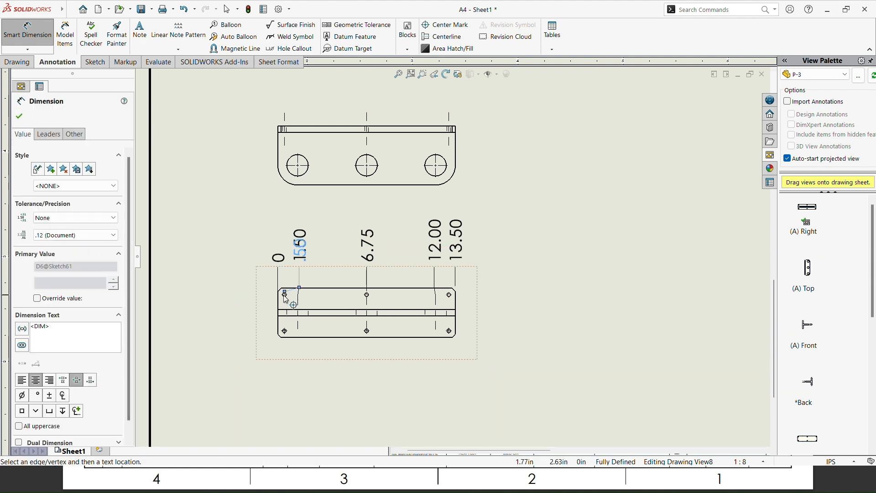
click(435, 288)
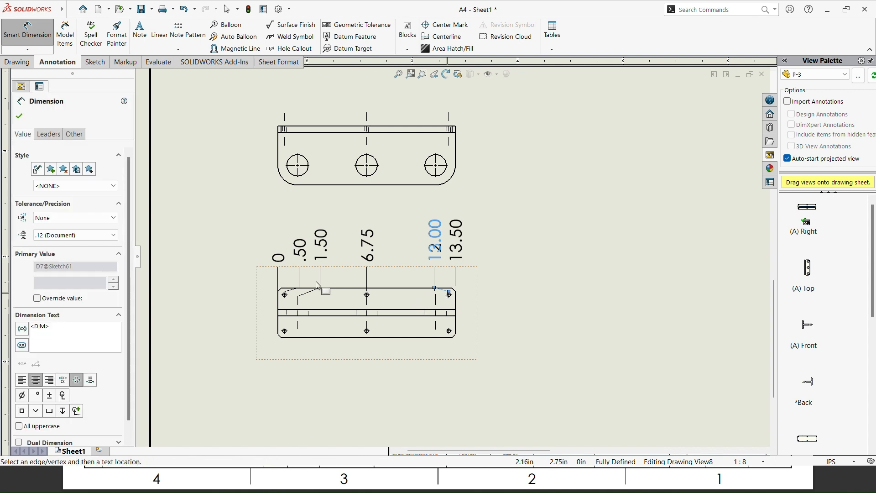
click(20, 117)
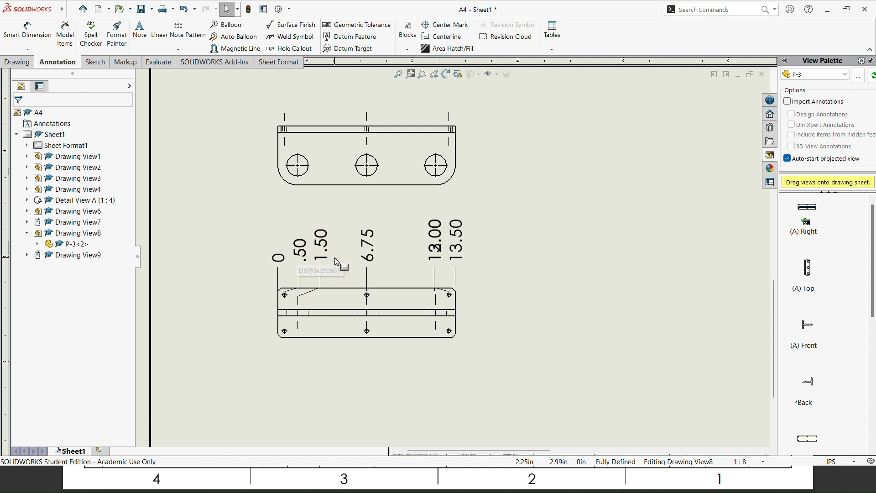
- Space out the overlapping ordinate dimensions and move the lower P-3 view slightly down for clearer jogged extension lines
drag(434, 247, 436, 250)
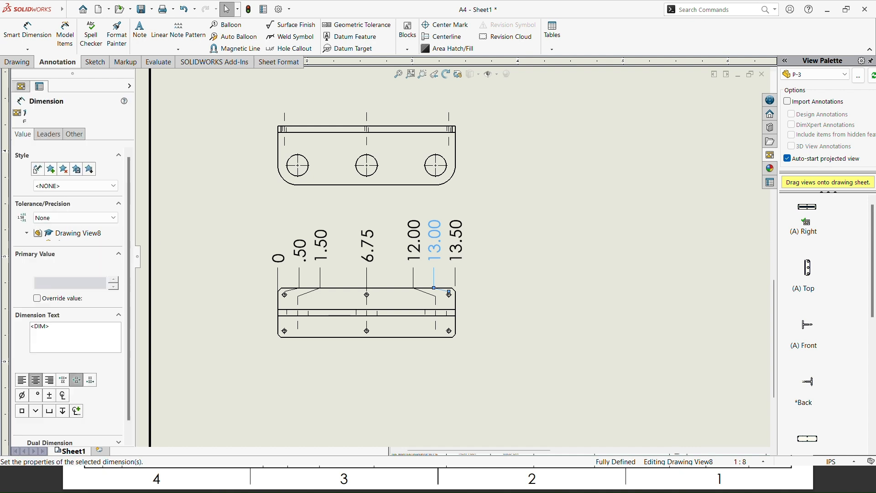
click(302, 257)
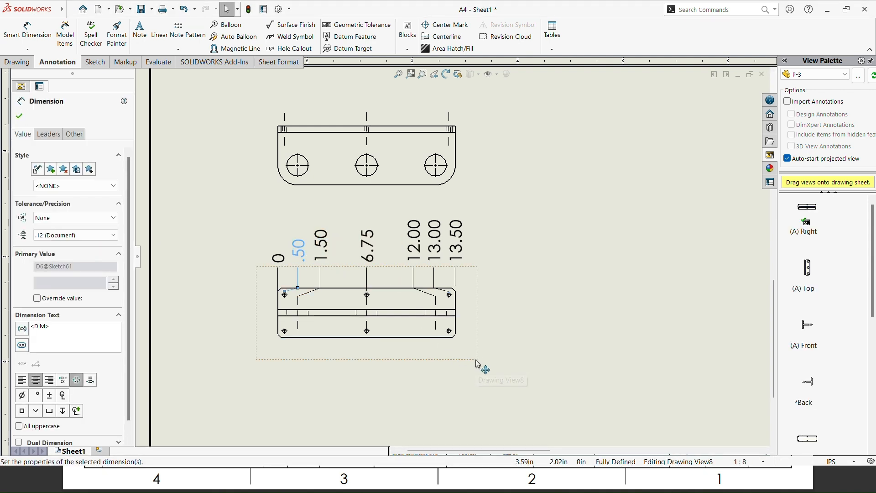
drag(478, 364, 478, 382)
click(420, 267)
drag(420, 267, 420, 257)
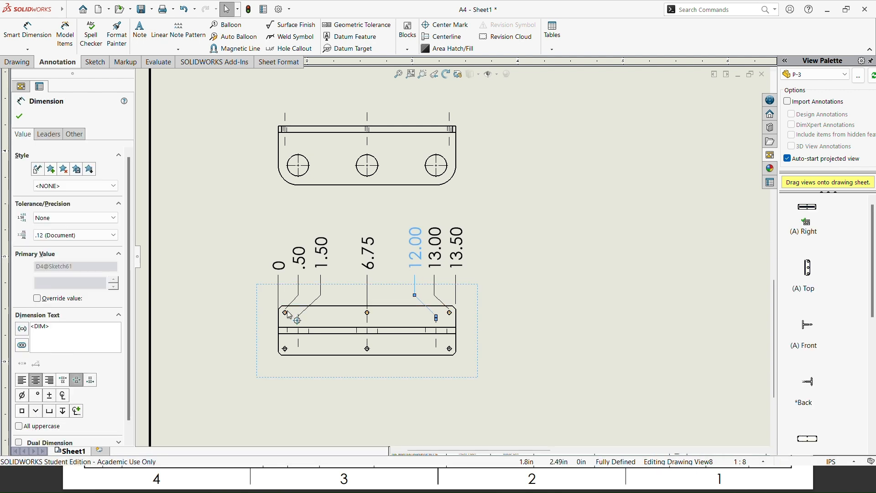
- Add a THRU hole callout to the upper-left small hole of the lower P-3 view, placed left of the view, checking against A4.pdf
key(alt+Tab)
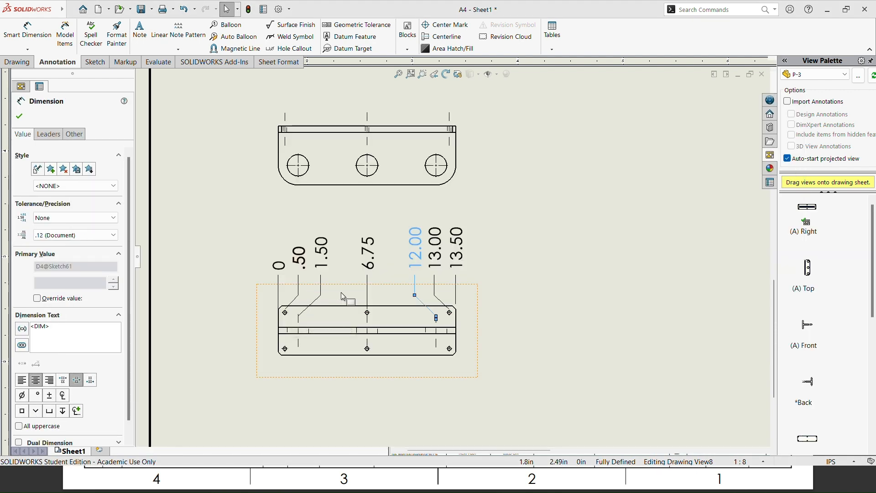
key(alt+Tab)
key(alt+Tab)
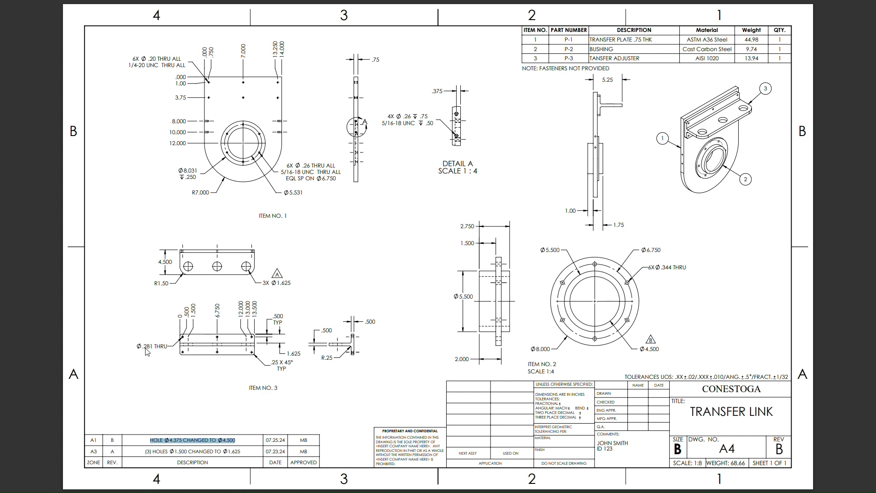
key(alt+Tab)
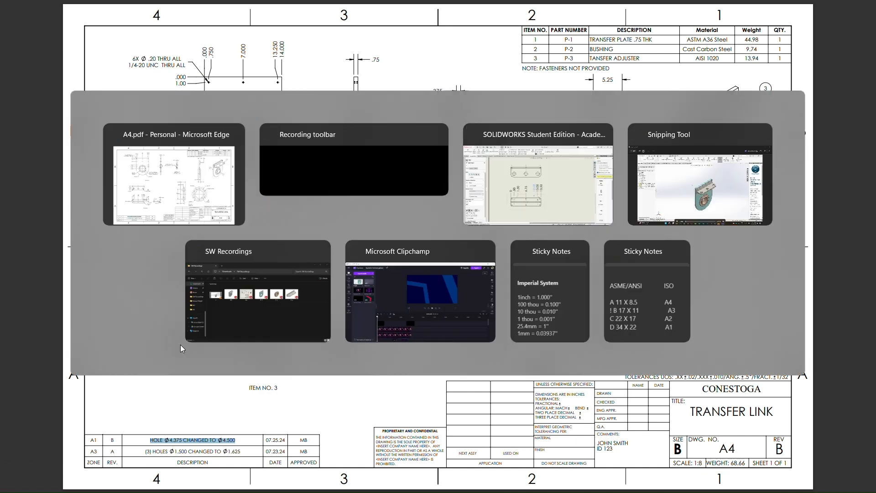
key(alt+Tab)
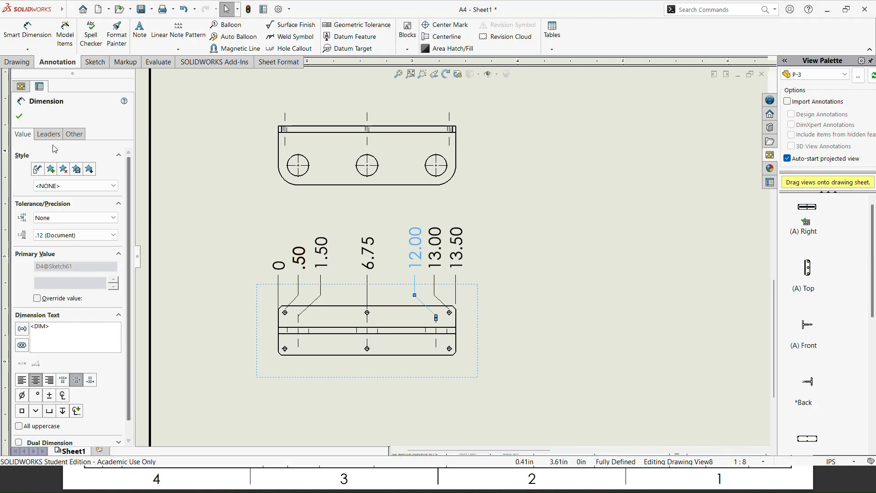
click(19, 115)
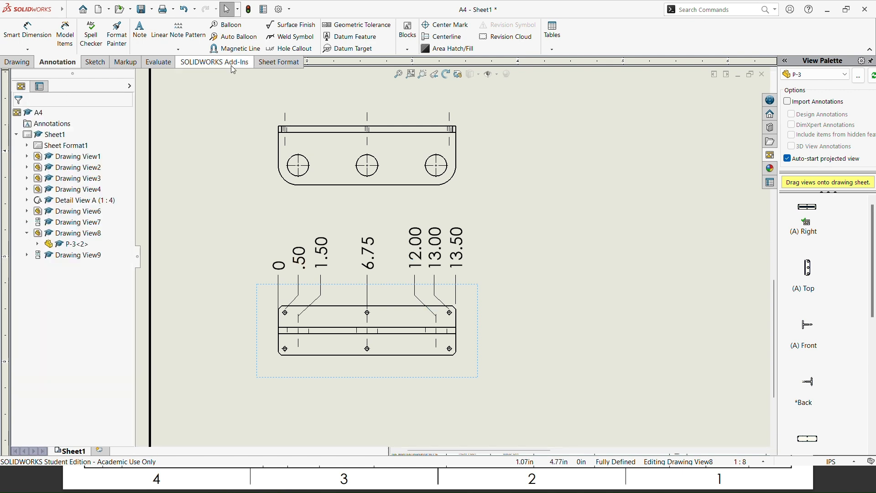
click(302, 49)
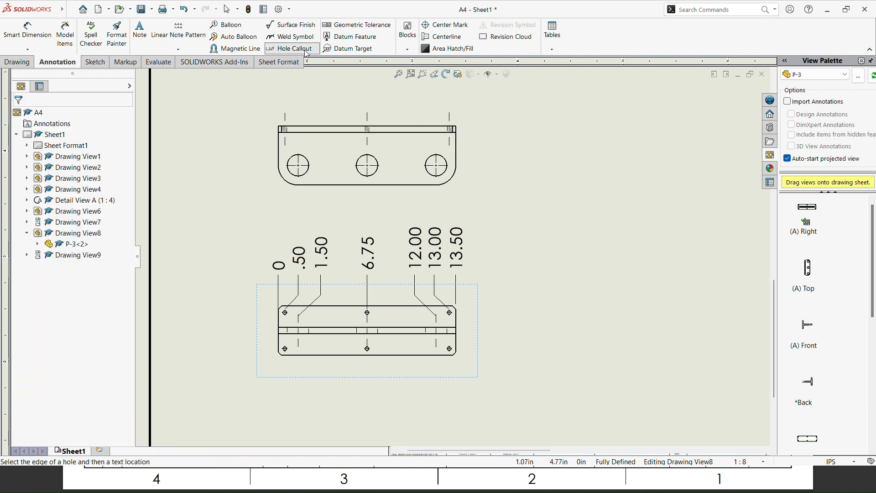
click(285, 315)
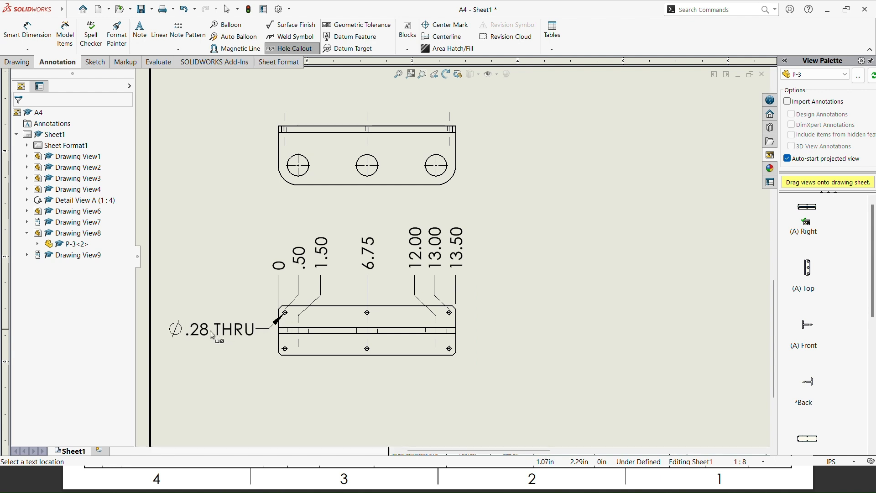
click(203, 332)
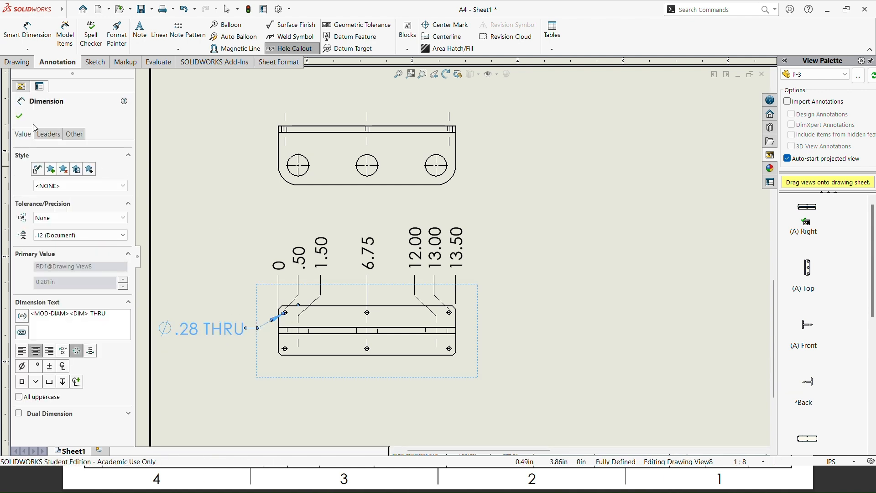
click(19, 116)
key(alt+Tab)
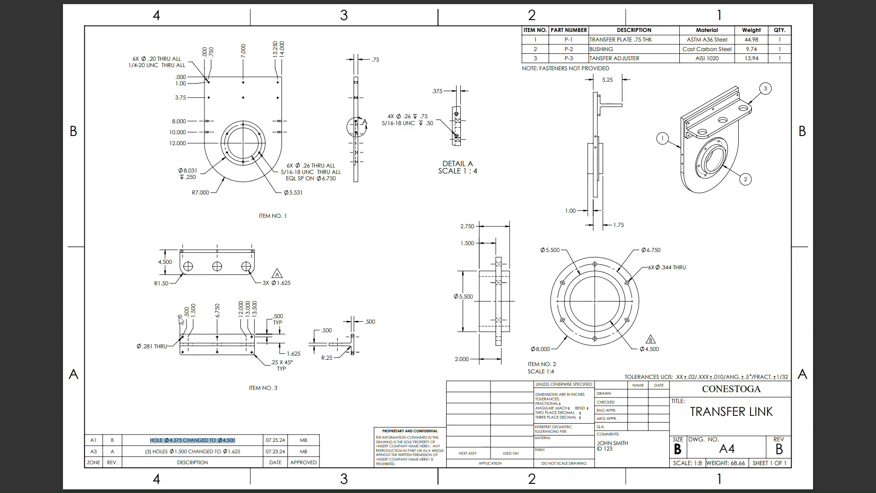
- Set the .50, 1.50 and 6.75 ordinate dimensions of the lower P-3 view to three-decimal precision (.123), matching A4.pdf
key(alt+Tab)
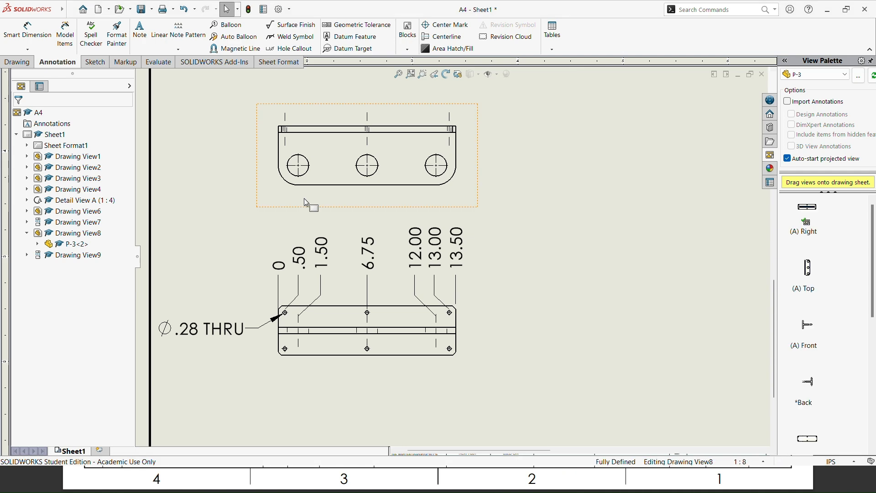
key(alt+Tab)
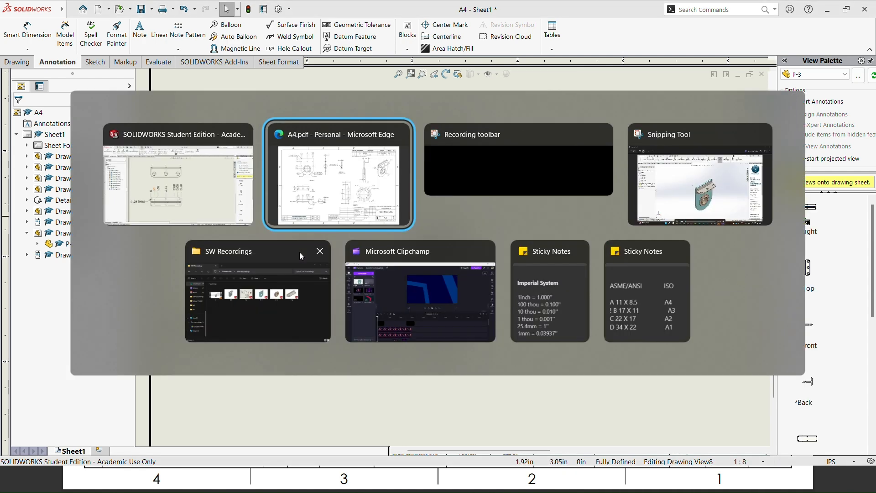
key(alt+Tab)
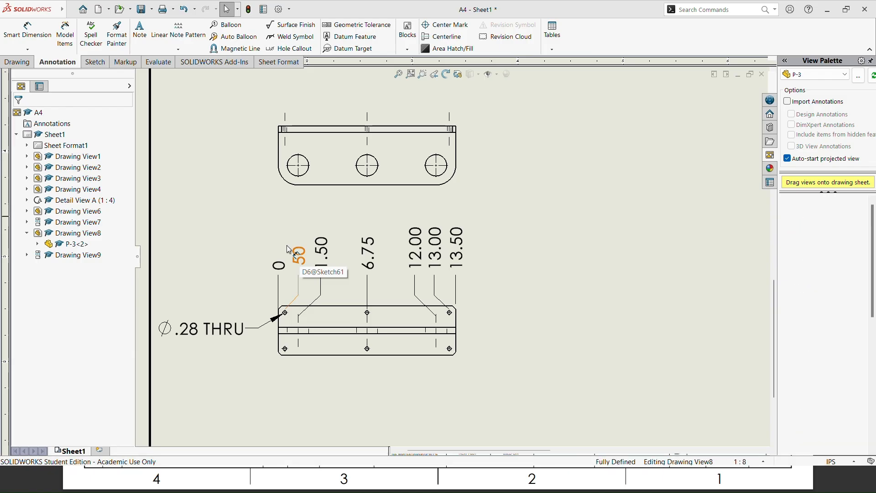
click(299, 256)
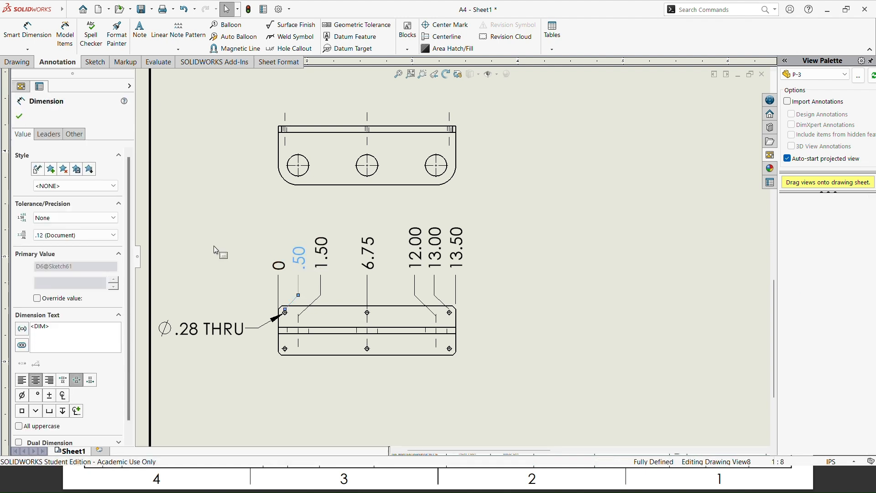
click(96, 235)
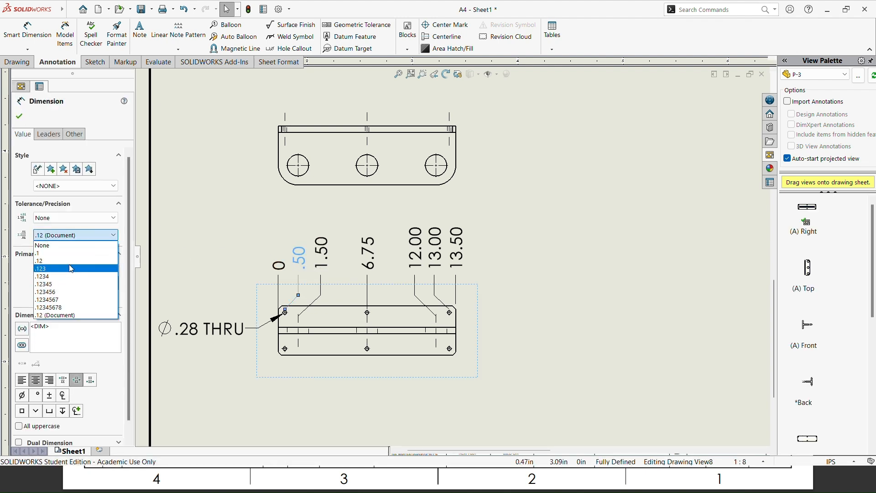
click(68, 269)
click(322, 253)
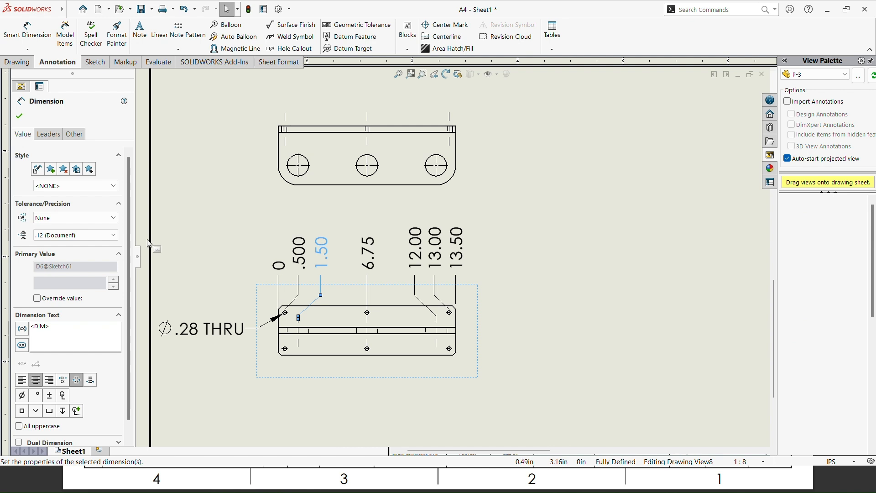
click(99, 235)
click(67, 269)
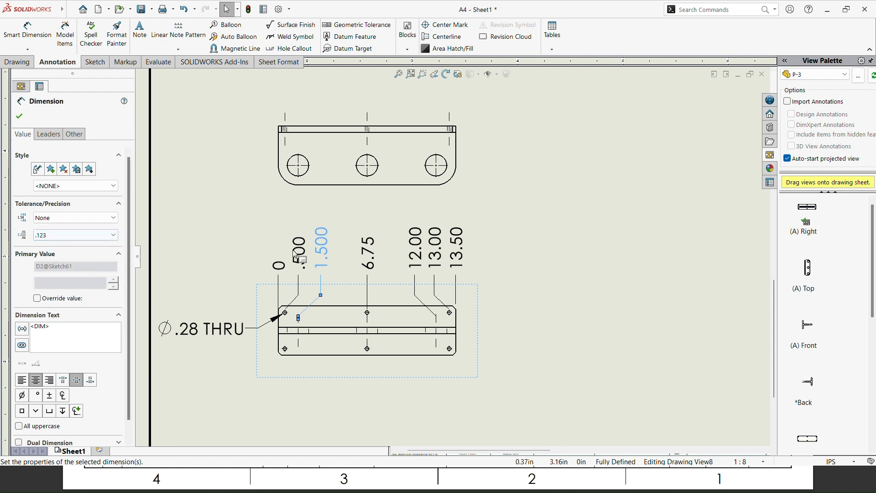
click(368, 253)
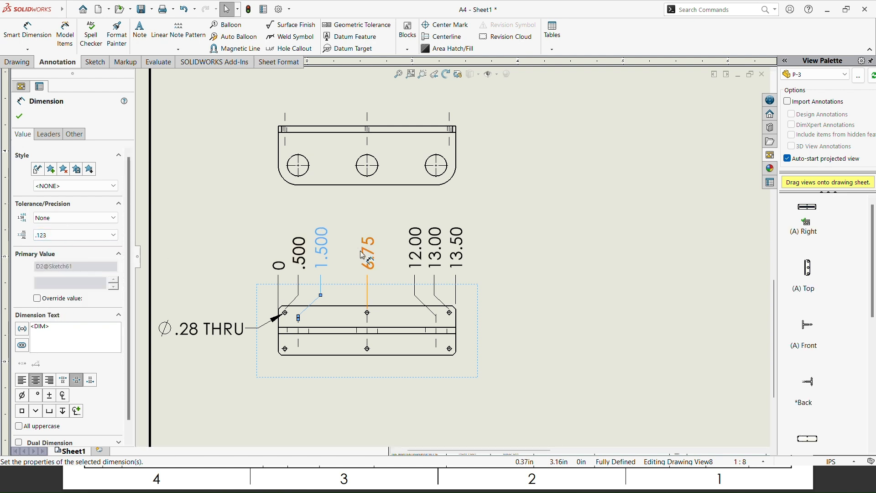
click(103, 235)
click(69, 269)
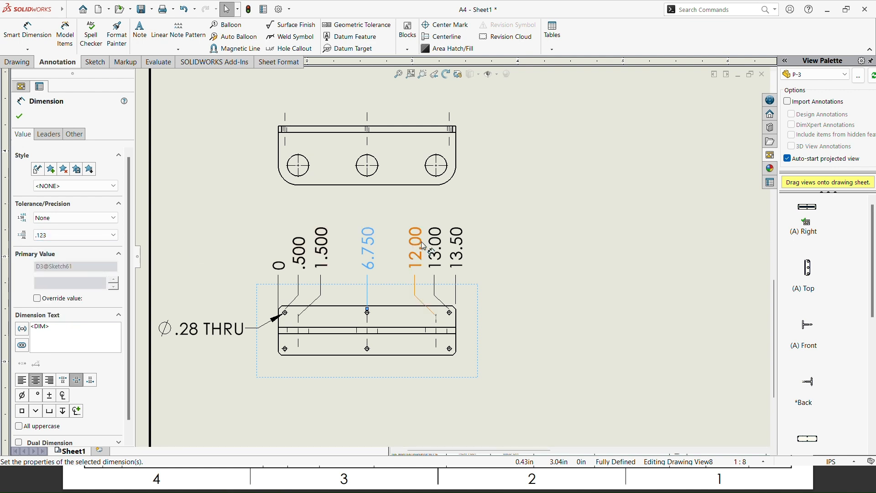
- Set the 12.00, 13.00 and 13.50 ordinate dimensions of the lower P-3 view to three-decimal precision (.123)
click(419, 245)
click(96, 235)
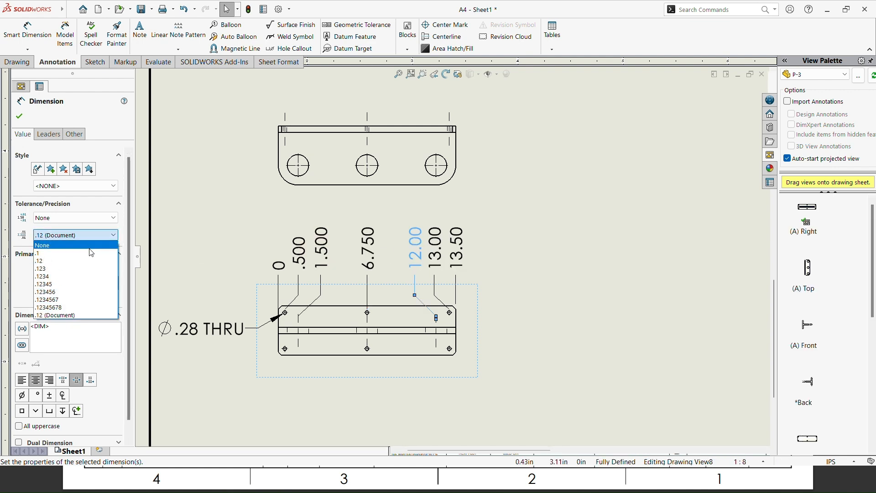
click(85, 271)
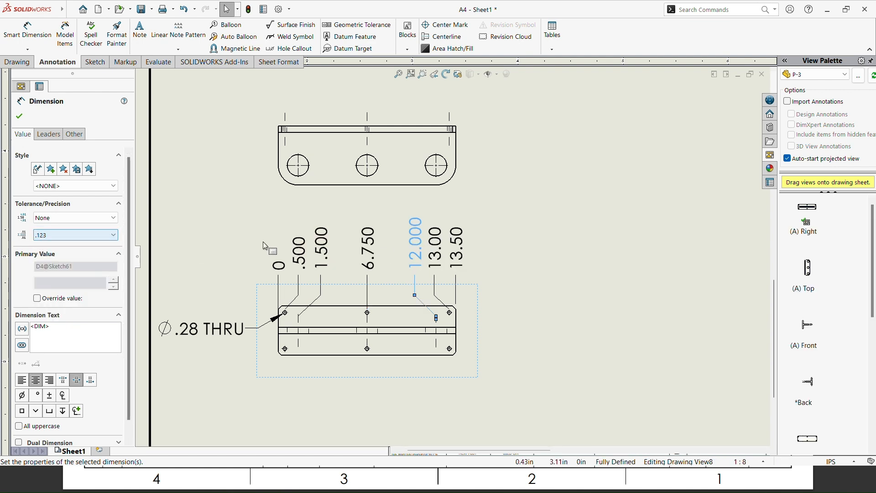
click(428, 238)
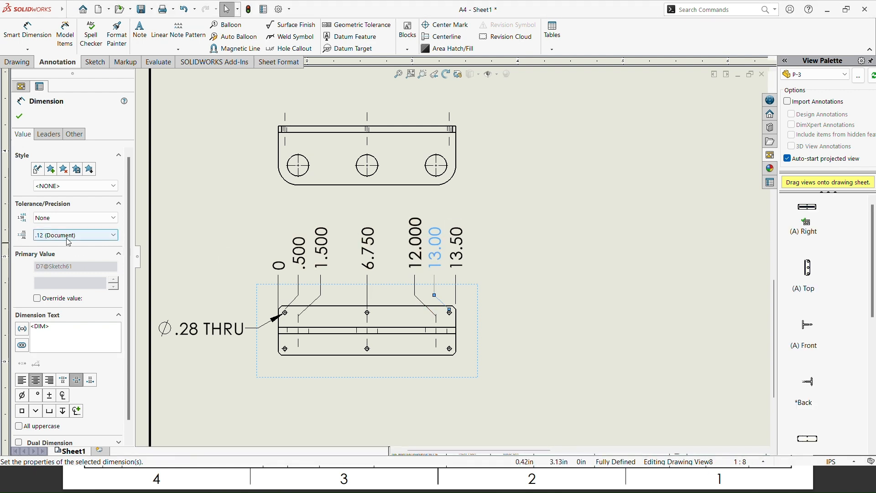
click(84, 235)
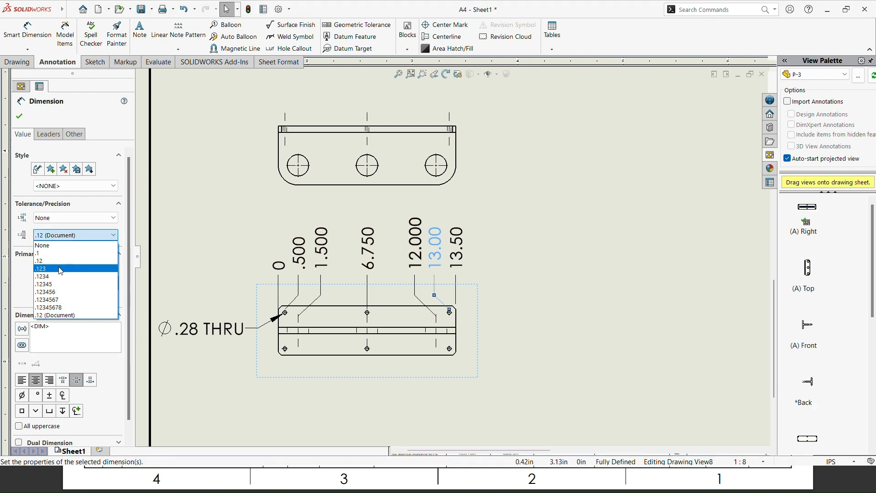
click(61, 268)
click(457, 247)
click(75, 235)
click(63, 270)
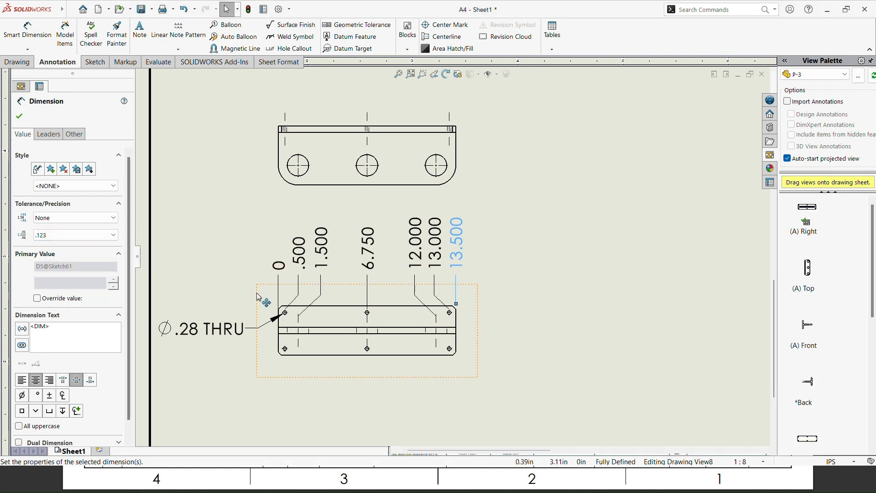
click(20, 117)
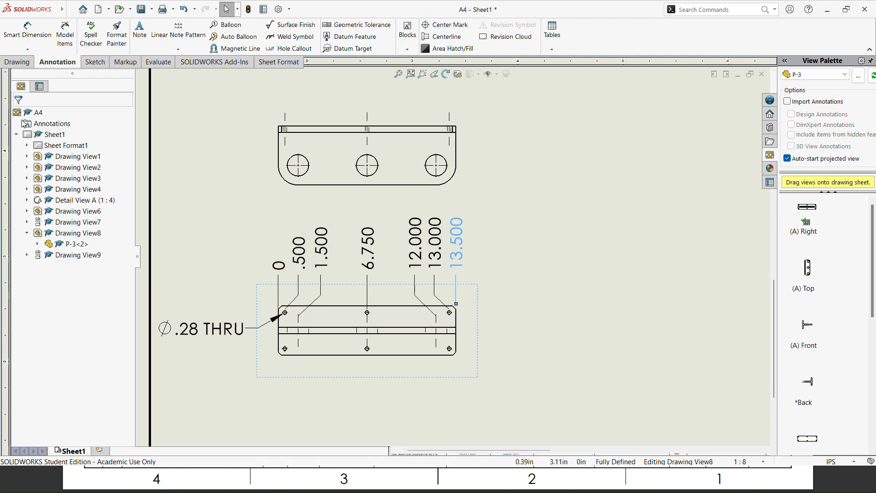
- Add a chamfer dimension to the lower-right corner of the lower P-3 view, placing its text outside the corner
click(42, 52)
click(54, 187)
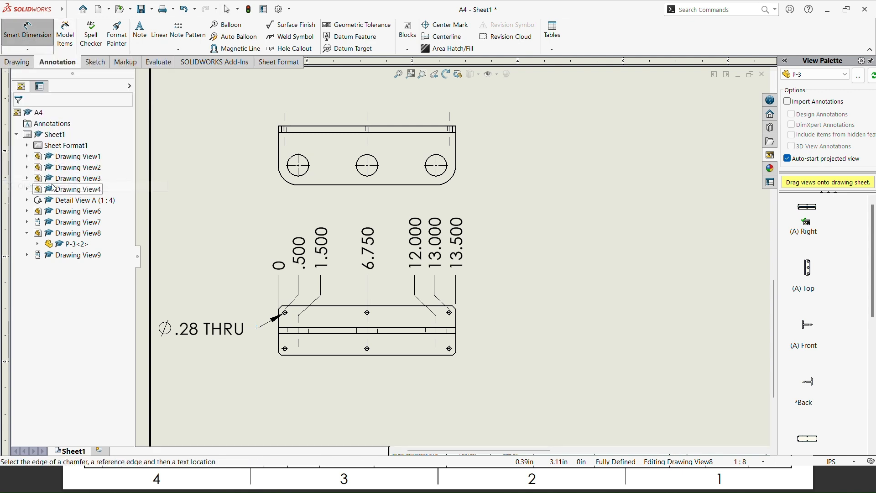
scroll(465, 364, down, 3)
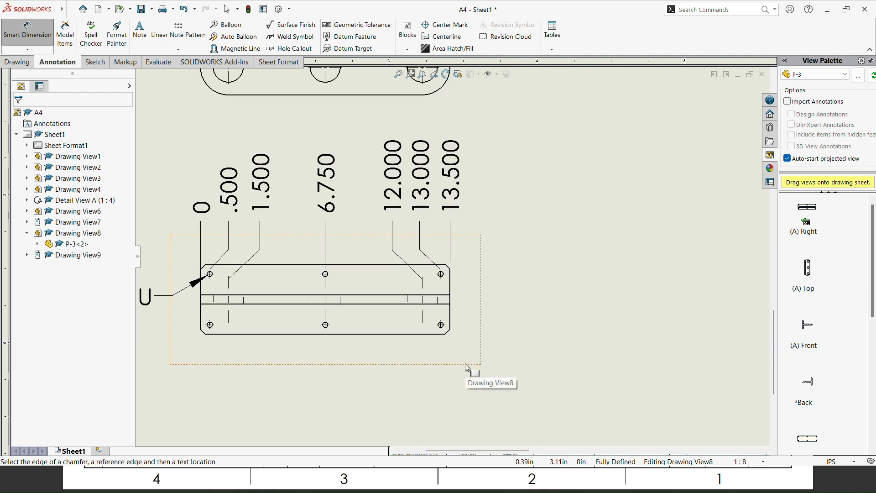
scroll(451, 331, down, 2)
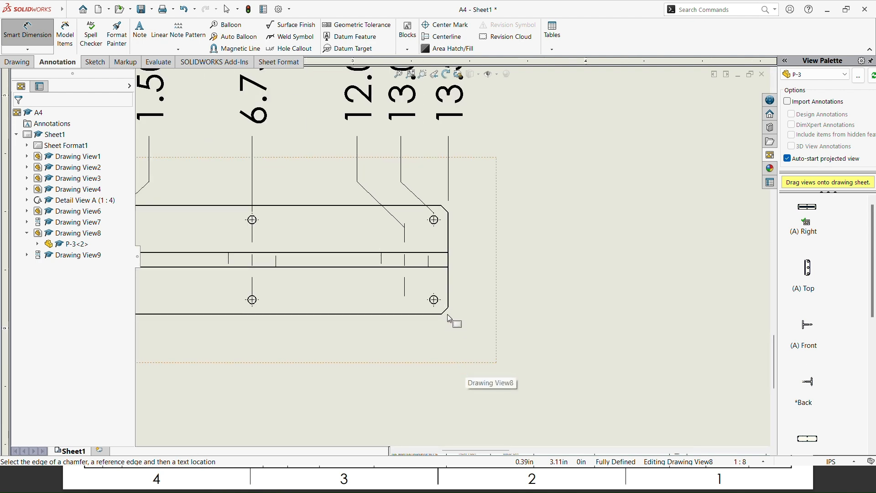
click(446, 312)
click(433, 314)
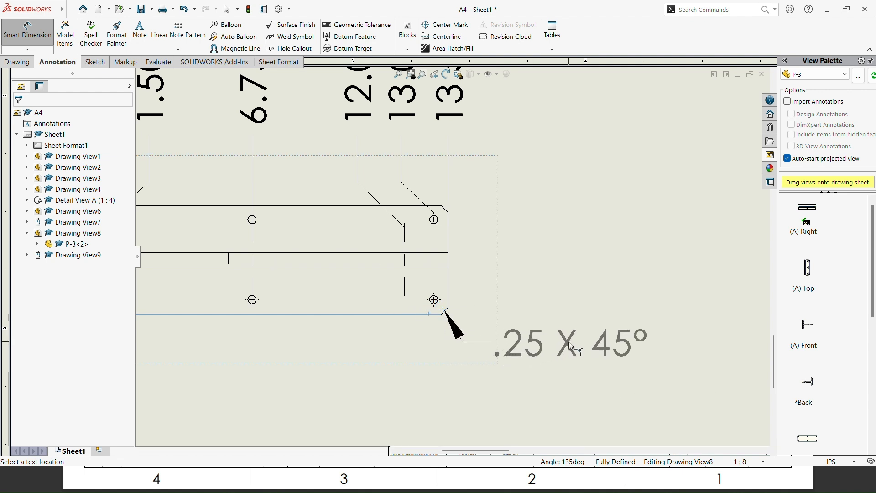
click(586, 349)
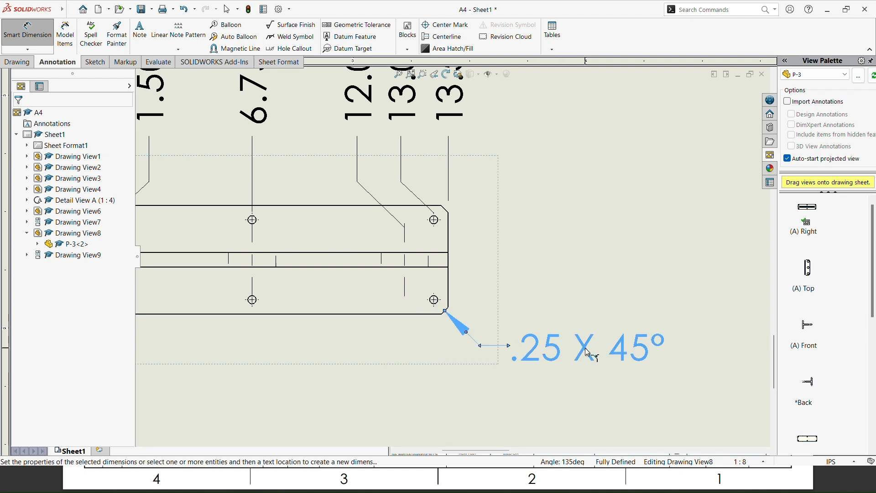
click(20, 117)
- Check the chamfer note in A4.pdf and add TYP on a second line below the lower P-3 view's chamfer dimension
key(alt+Tab)
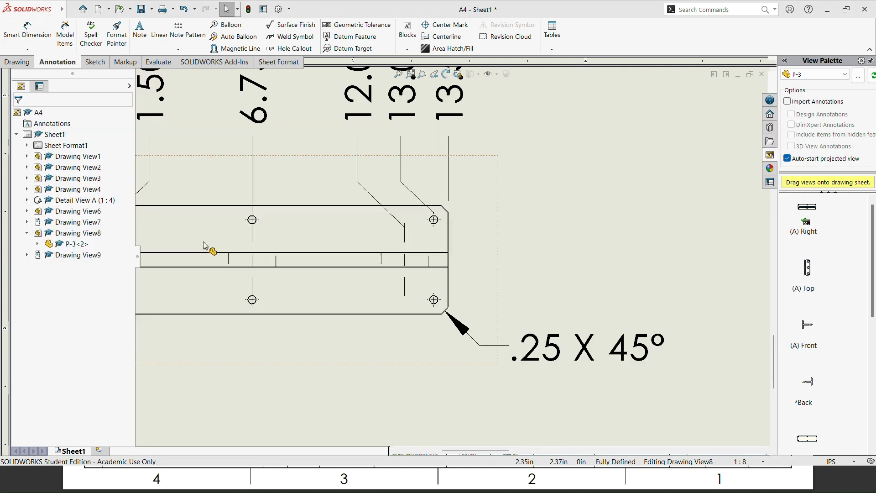
key(alt+Tab)
key(alt+Tab)
key(alt+Tab)
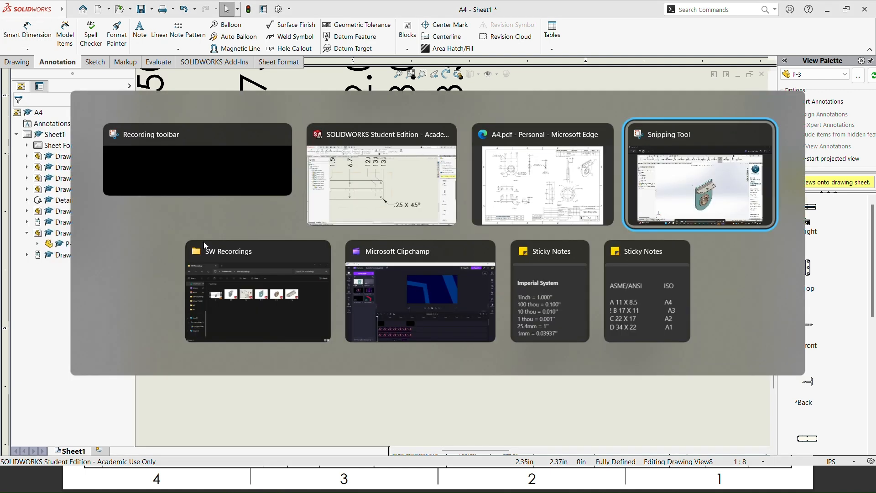
key(alt+shift+Tab)
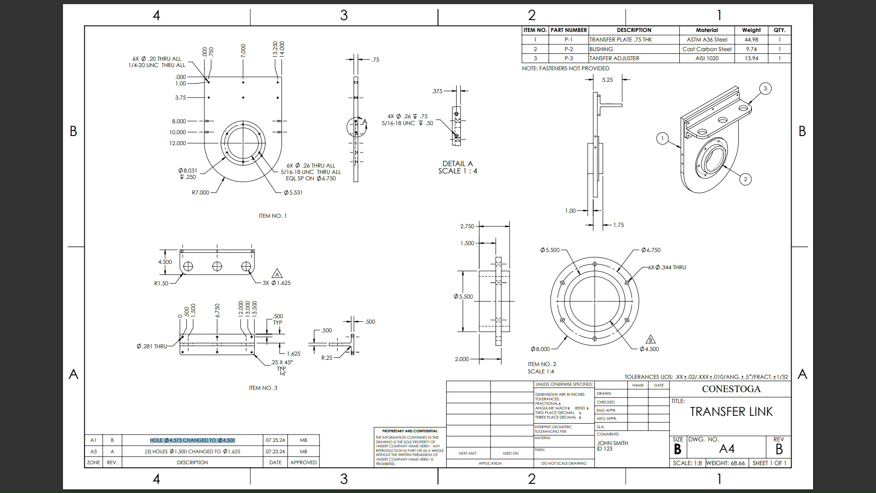
key(alt+Tab)
key(alt+Tab)
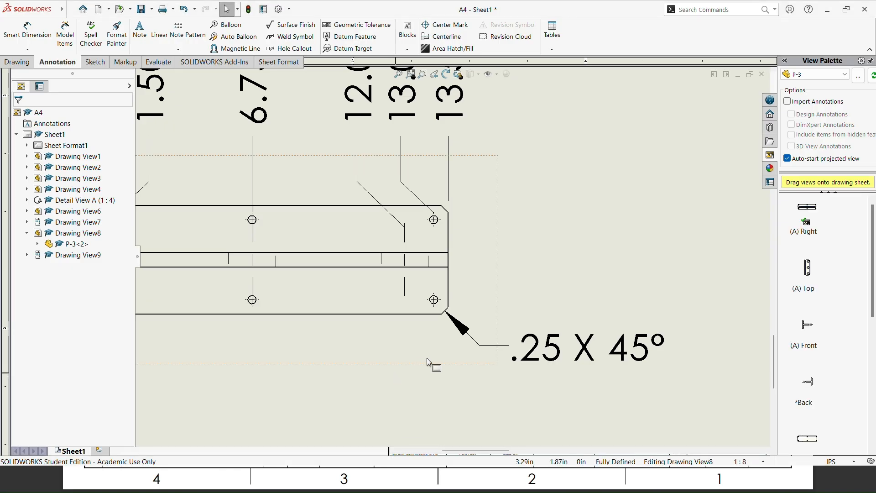
scroll(420, 361, up, 3)
click(530, 314)
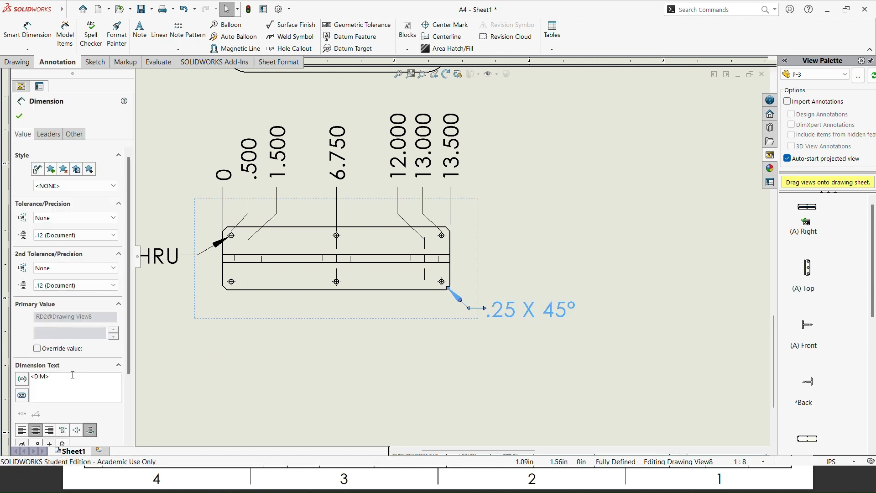
key(Return)
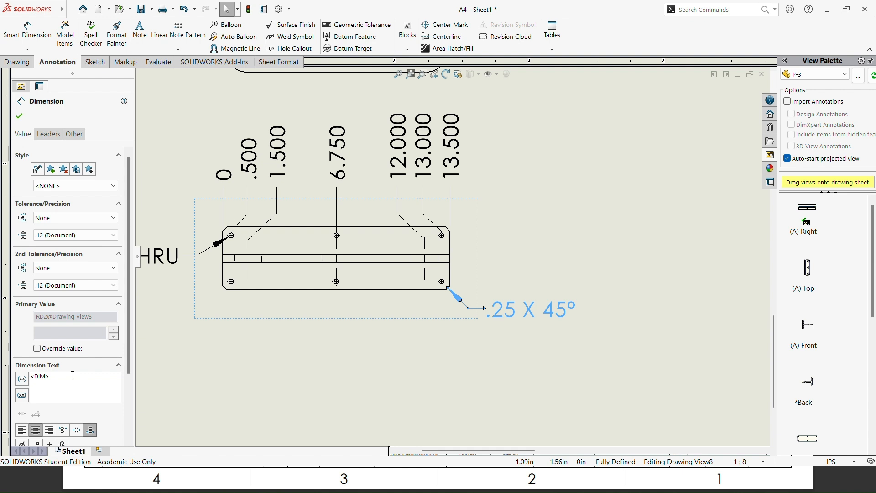
text(TYP)
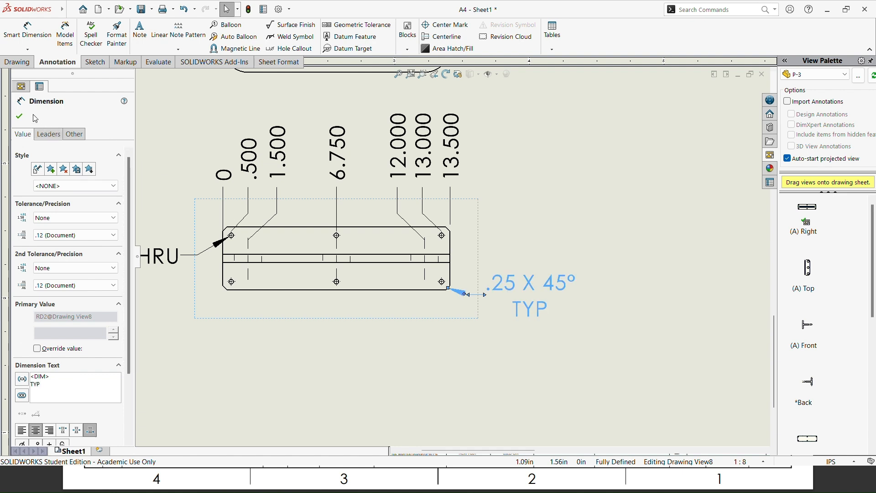
click(20, 117)
- Following A4.pdf, dimension from the lower P-3 view's top edge to the flange's upper edge, and move the chamfer callout lower to make room
key(alt+Tab)
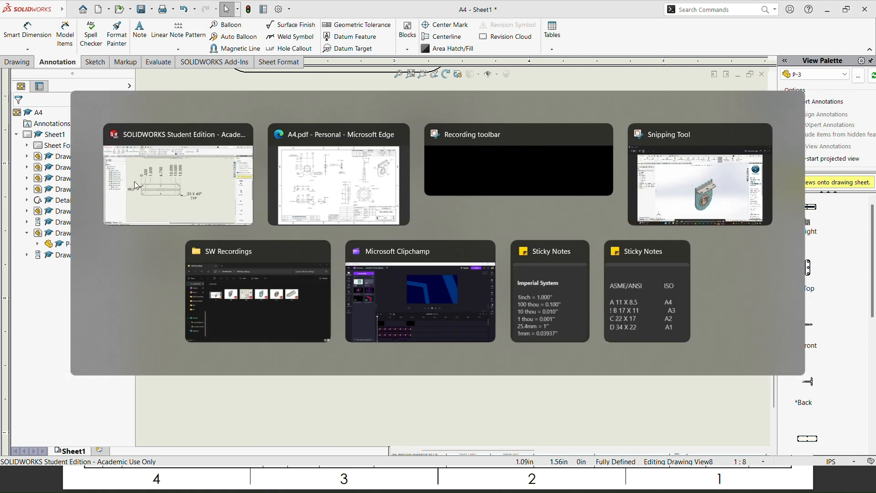
key(alt+Tab)
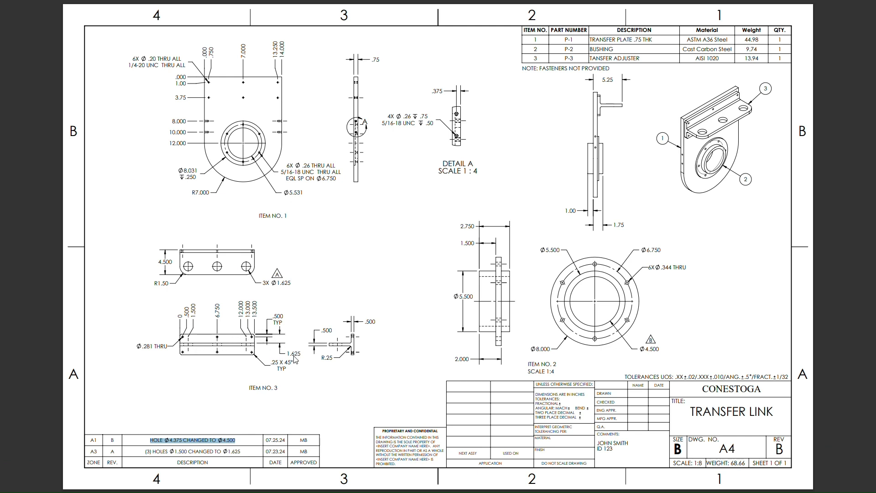
key(alt+Tab)
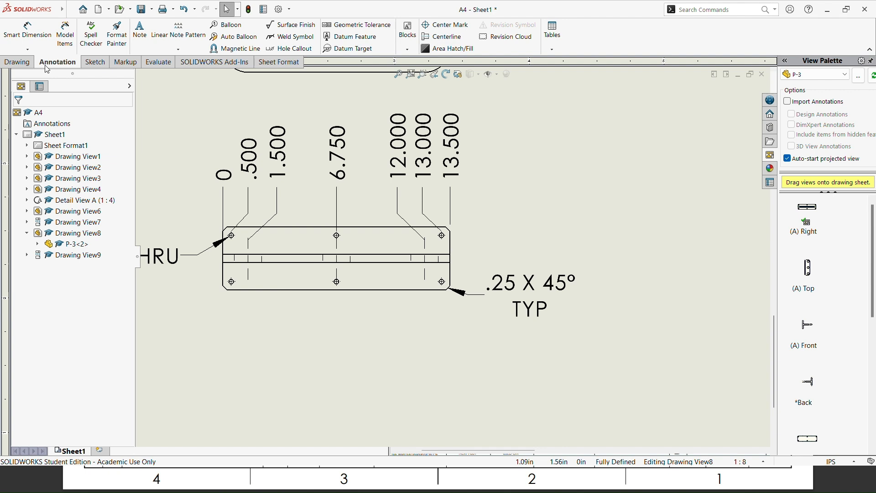
click(28, 31)
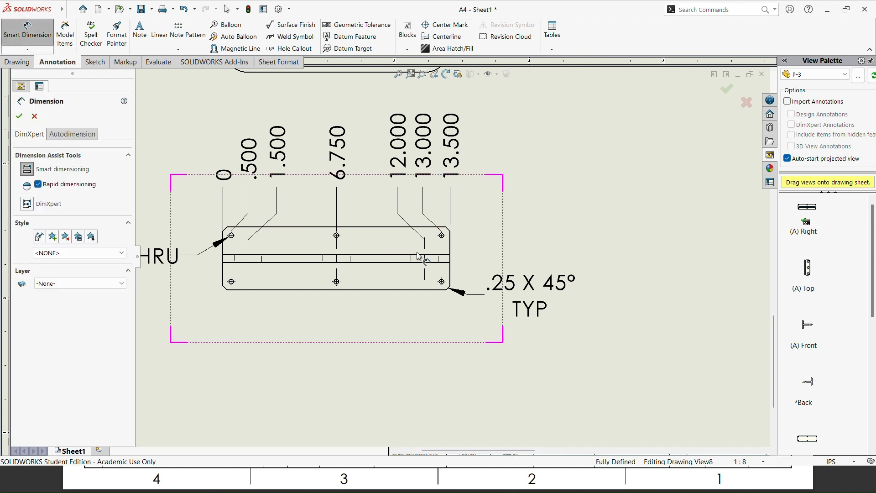
click(429, 259)
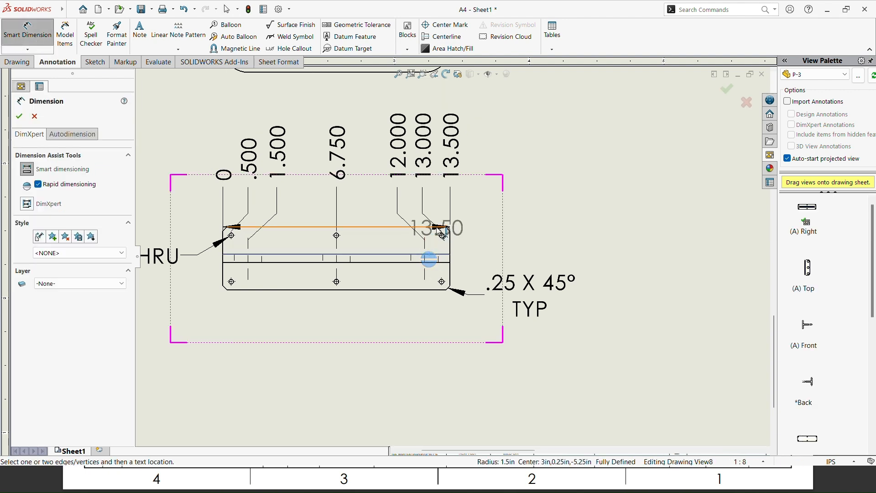
click(439, 226)
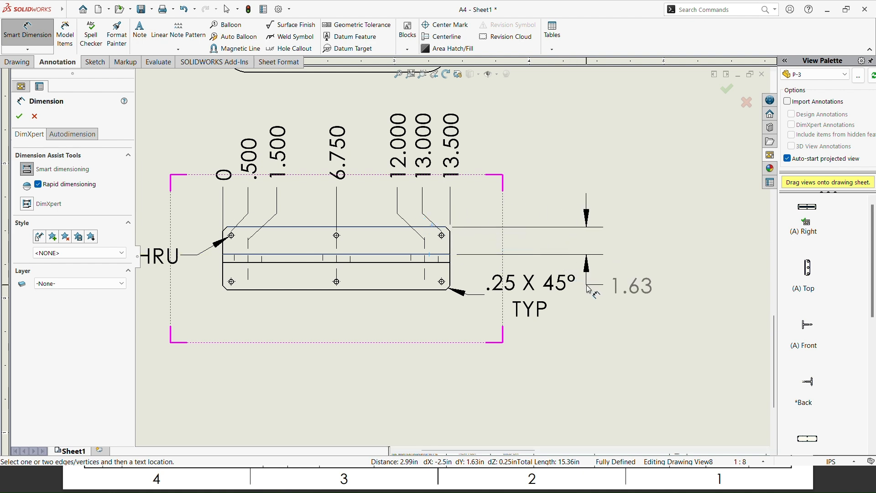
click(582, 291)
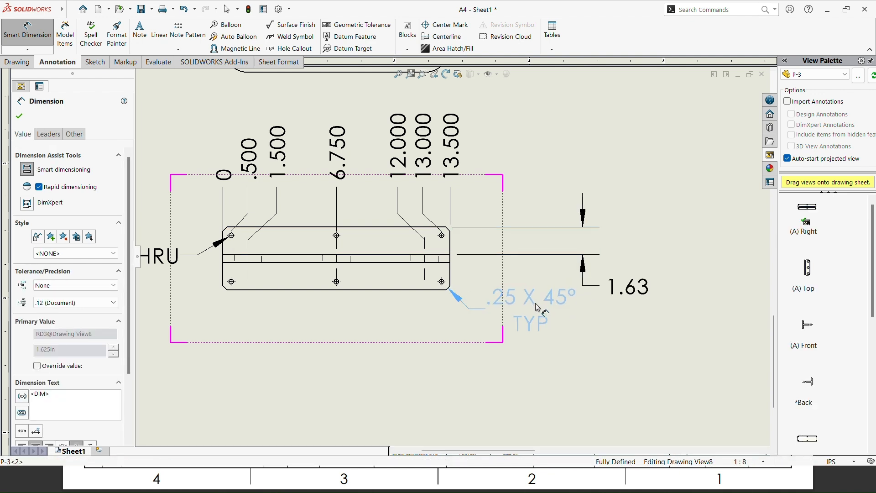
drag(537, 312, 560, 323)
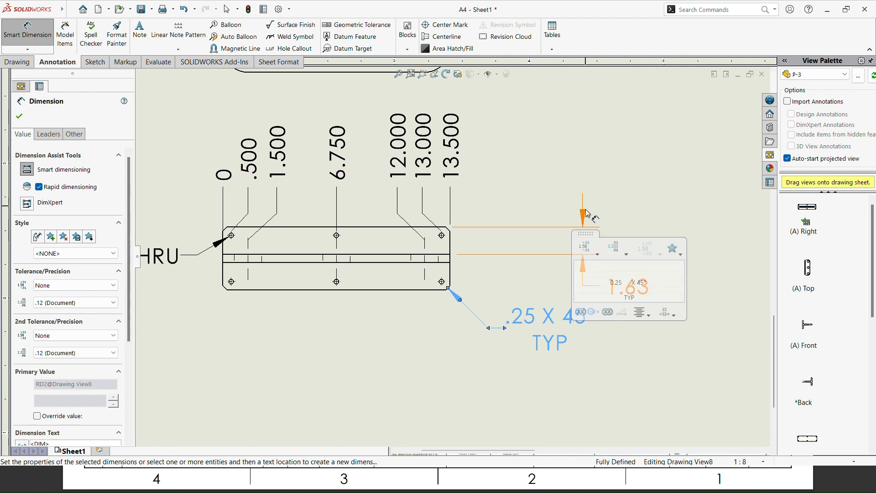
- Move the top-edge-to-flange dimension closer to the lower P-3 view, set its precision to .123, and check the remaining item 3 dimensions in A4.pdf
drag(619, 306, 602, 295)
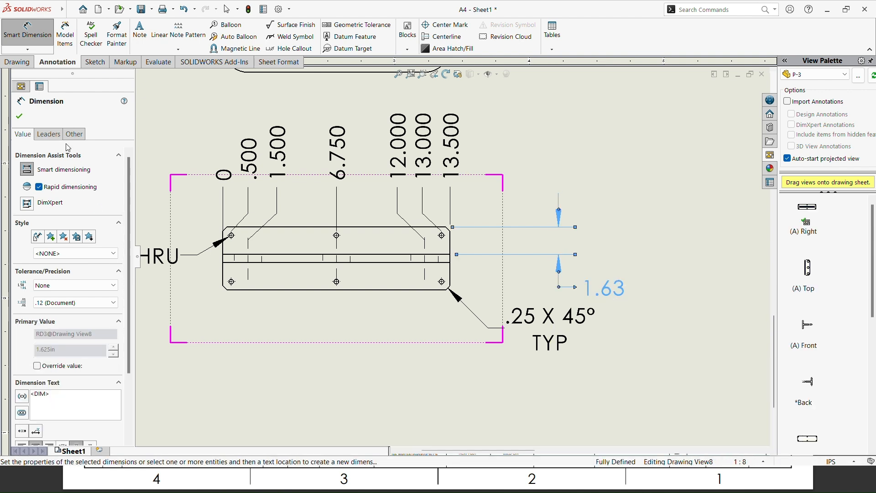
click(74, 303)
click(73, 337)
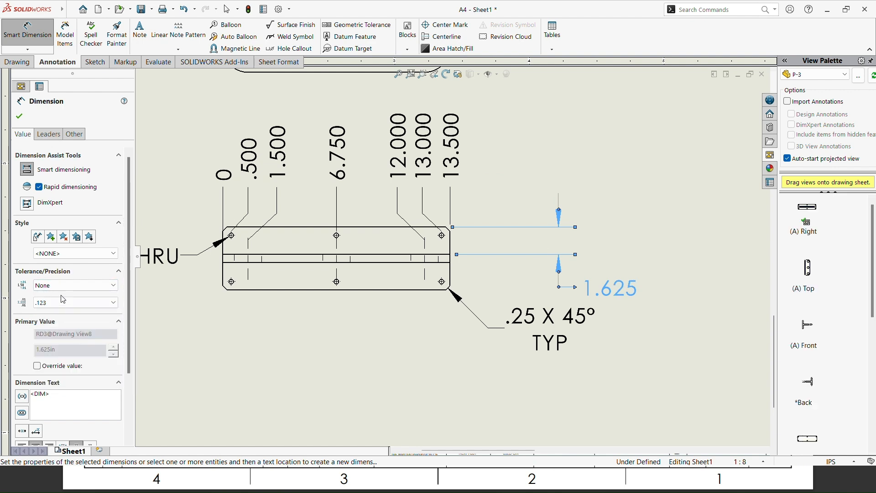
click(18, 116)
key(alt+Tab)
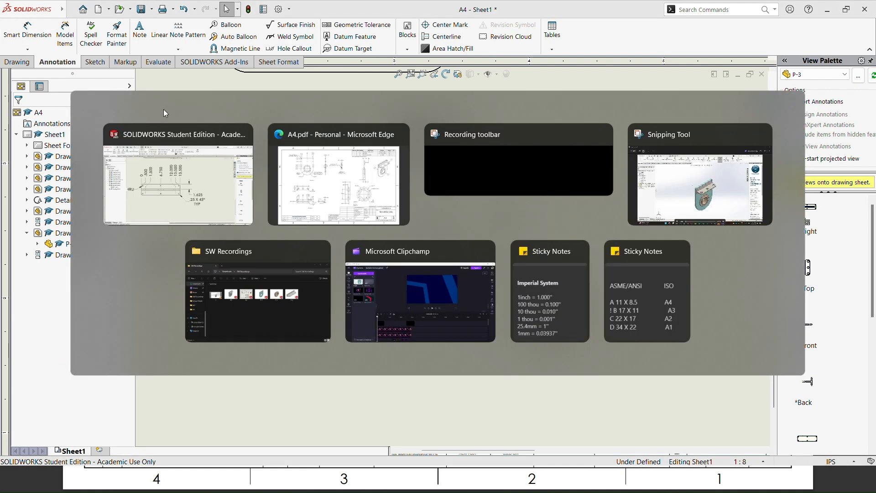
key(alt+Tab)
key(Tab)
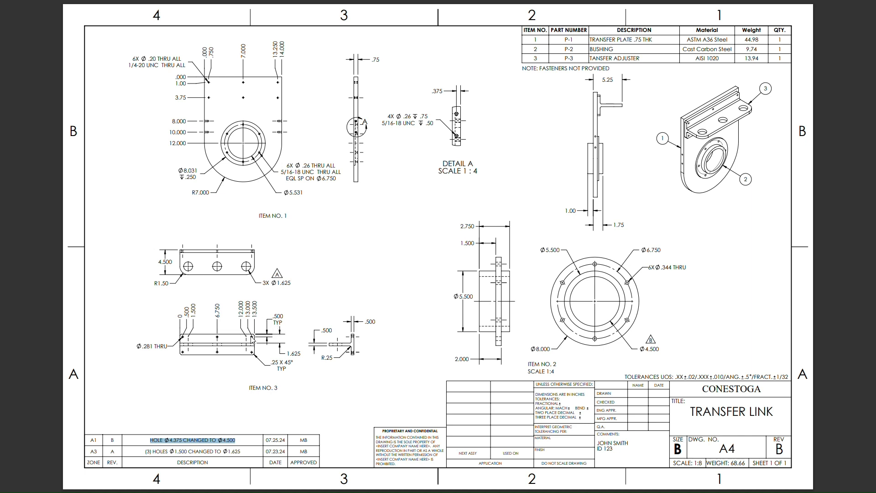
key(alt+Tab)
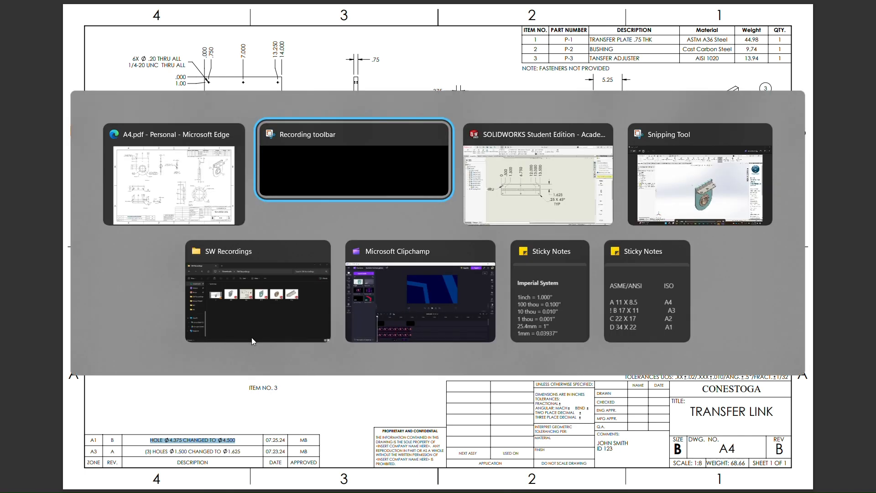
key(Tab)
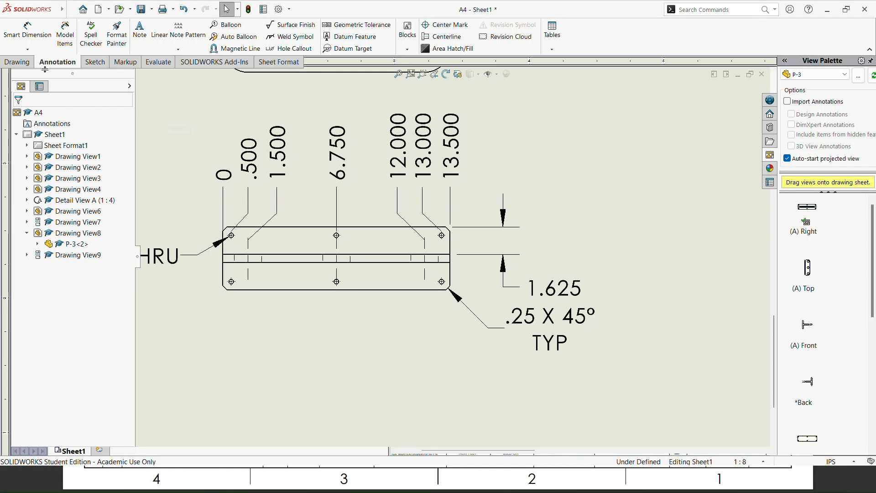
click(41, 40)
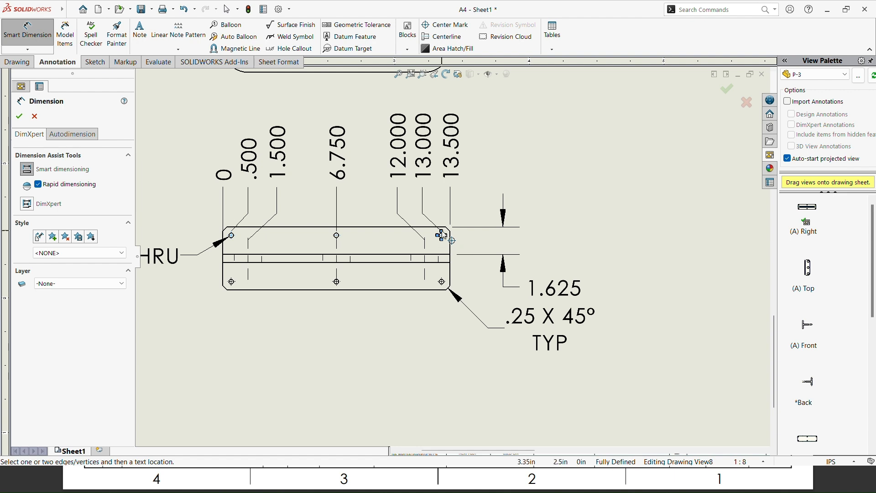
click(439, 227)
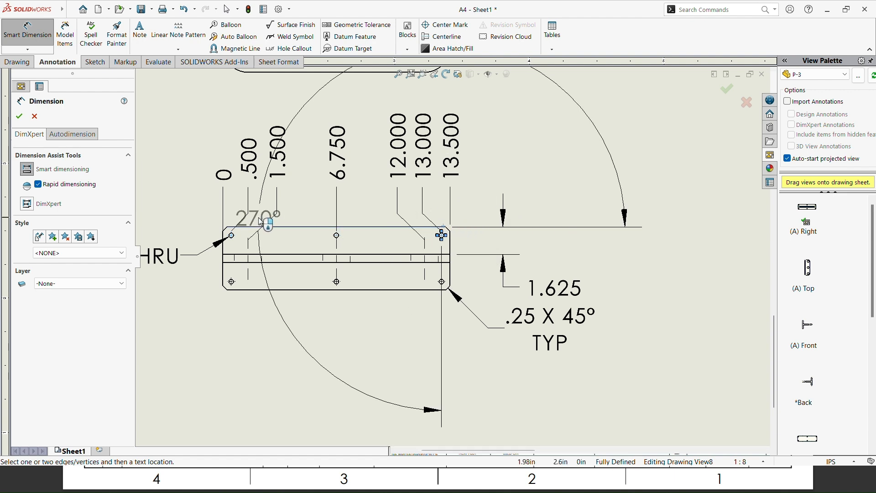
key(Escape)
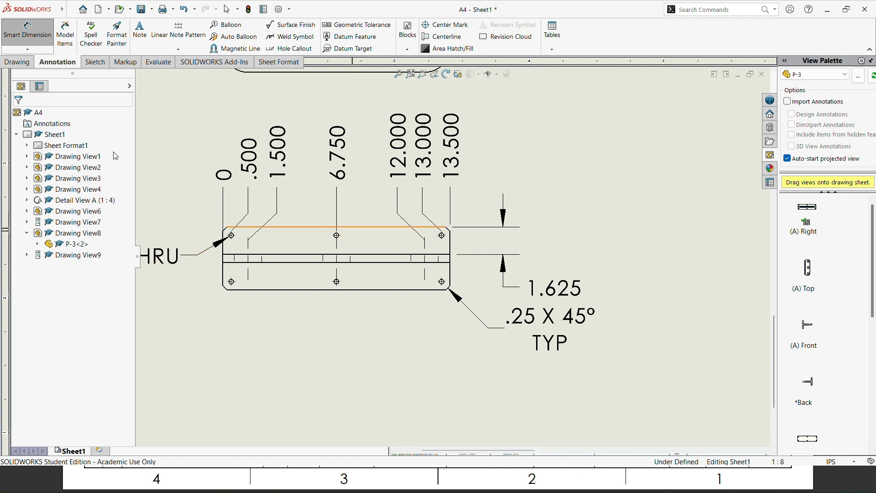
click(28, 50)
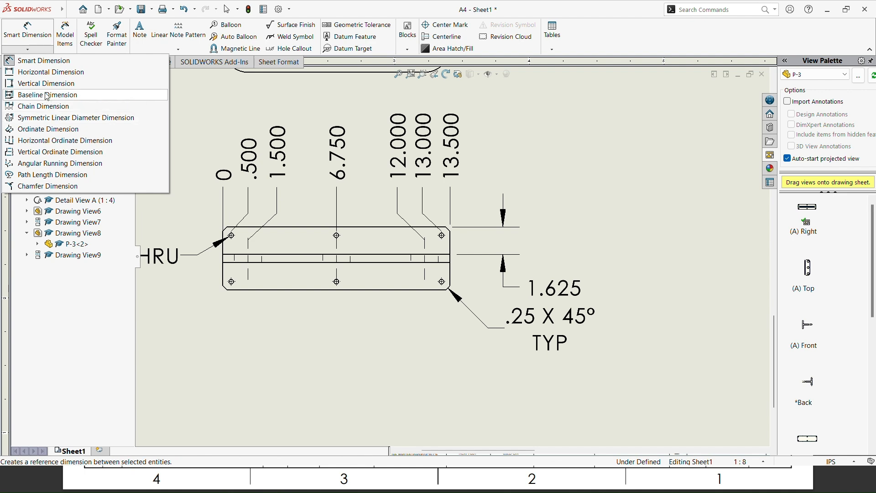
click(46, 88)
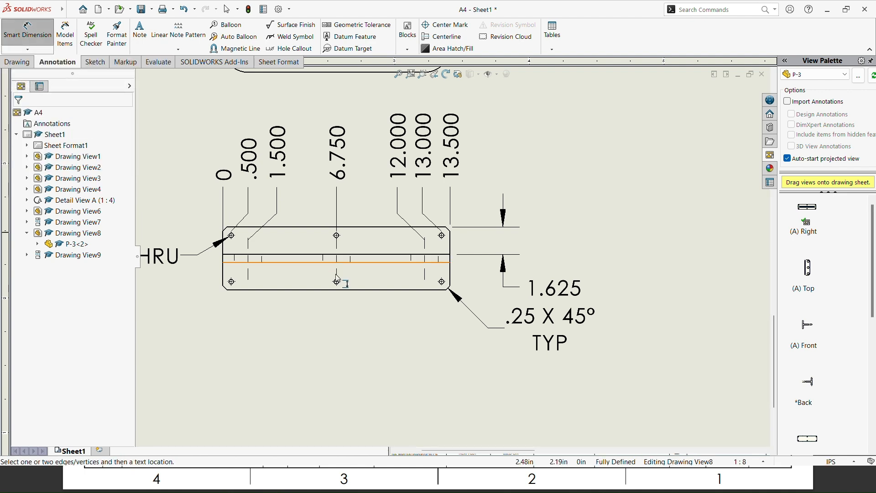
click(441, 234)
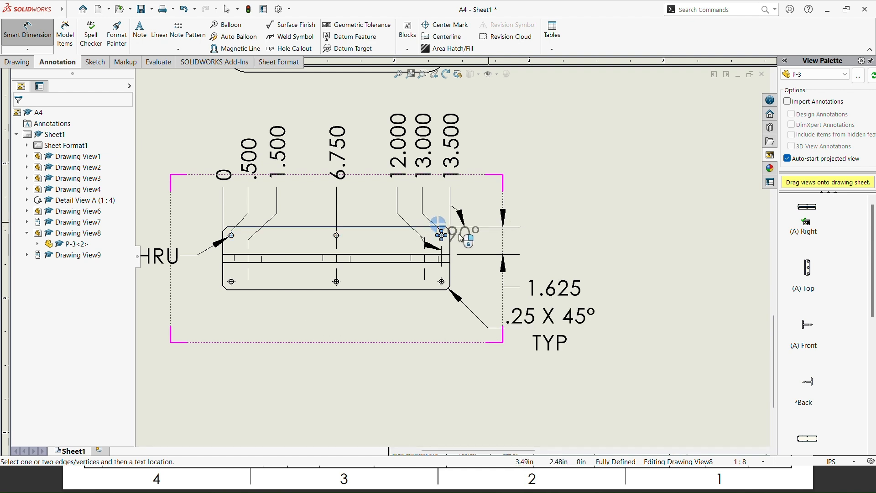
key(Escape)
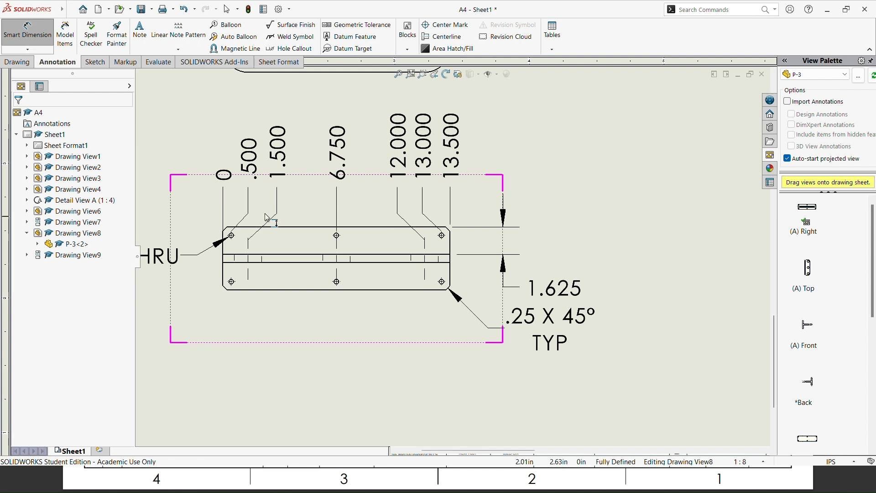
- Following A4.pdf, add a vertical dimension from the lower P-3 view's top edge to its upper-right hole center, placing the text above the arrows
click(29, 49)
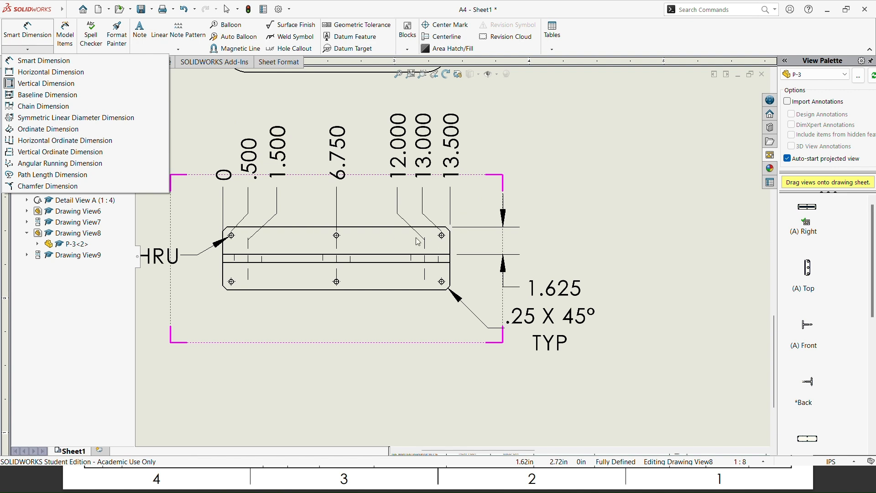
scroll(407, 243, down, 8)
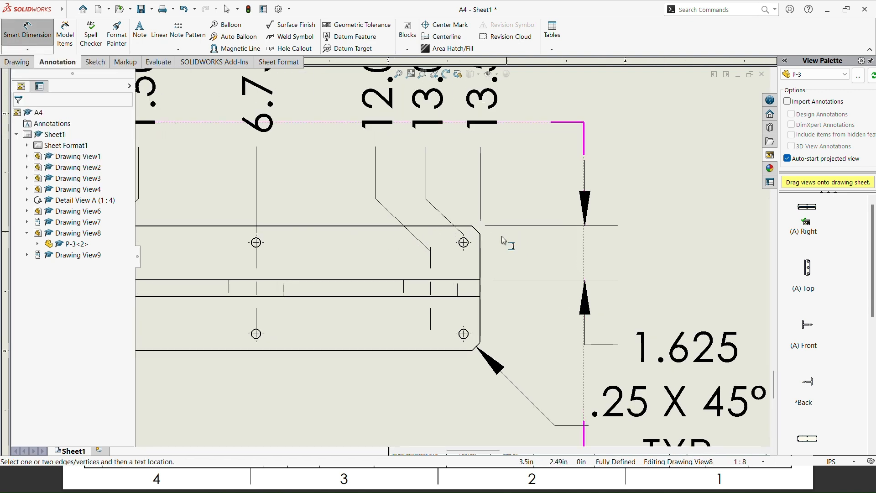
scroll(462, 248, down, 2)
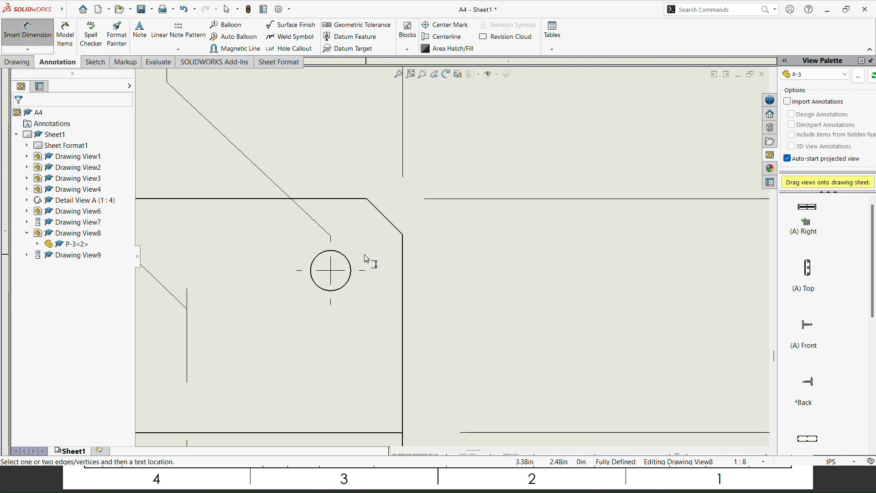
click(342, 276)
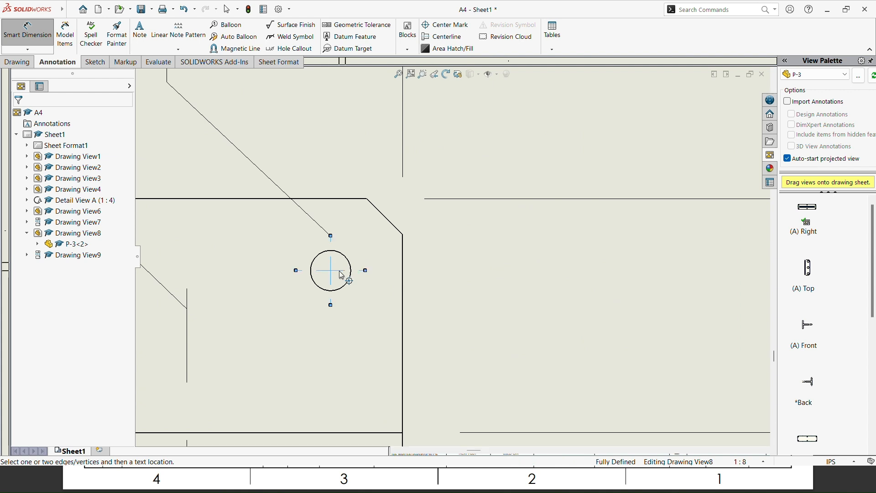
click(357, 201)
scroll(495, 226, up, 2)
scroll(496, 228, up, 3)
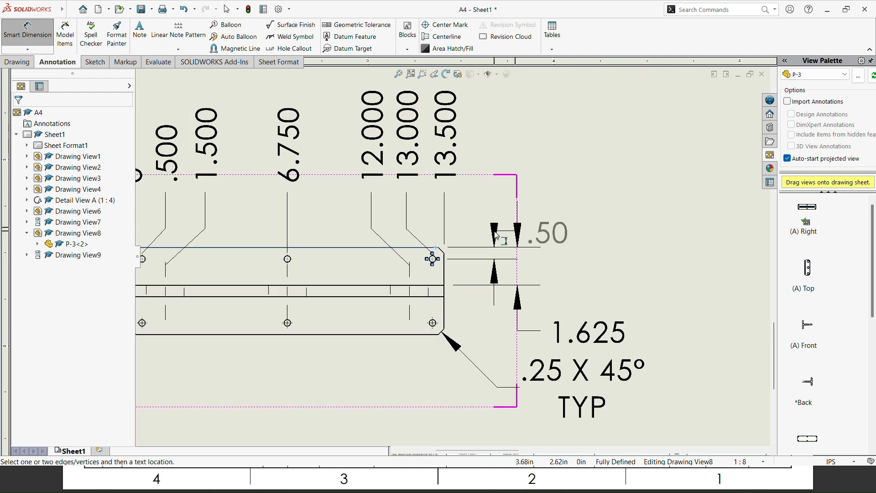
key(alt+Tab)
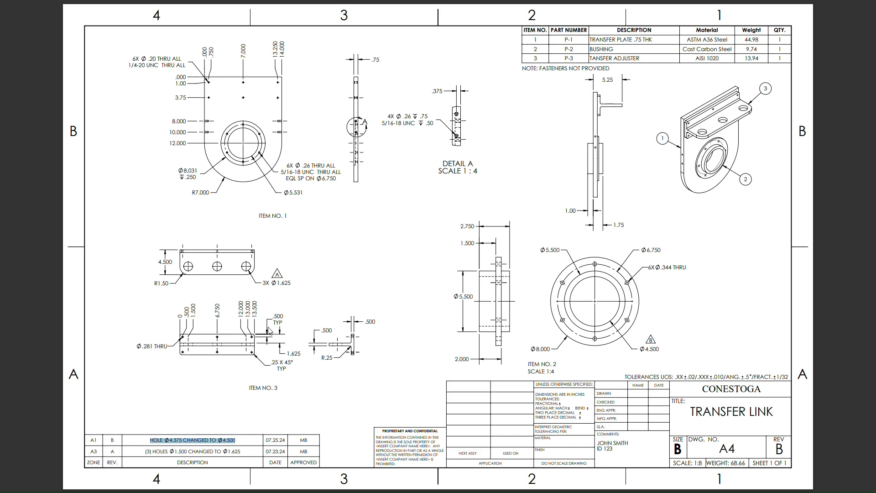
key(alt+Tab)
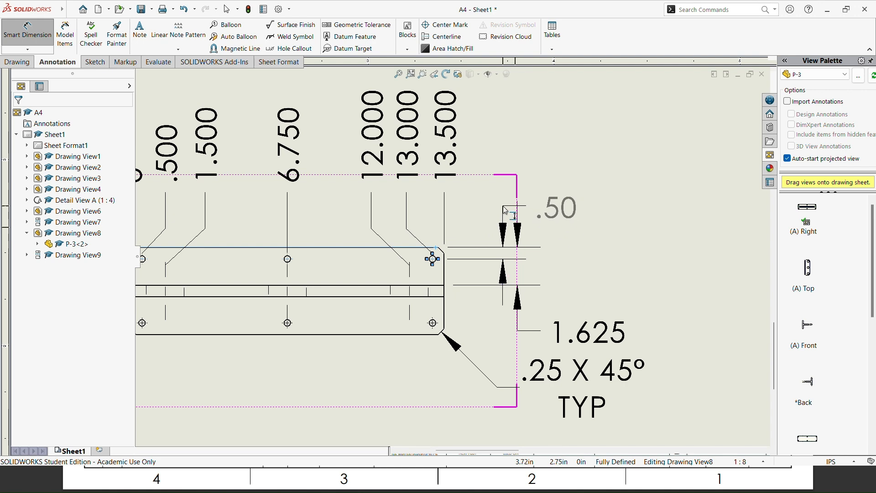
click(497, 207)
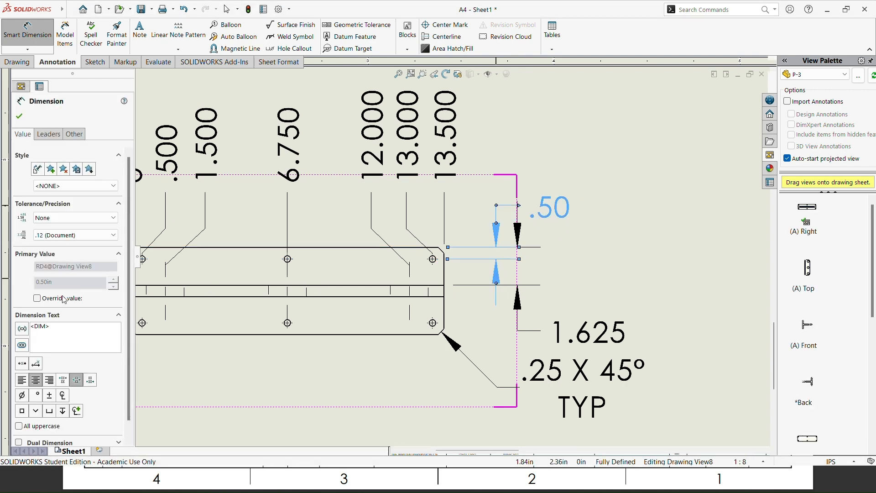
- Set the hole-to-top-edge dimension of the lower P-3 view to three-decimal precision (.123)
click(68, 235)
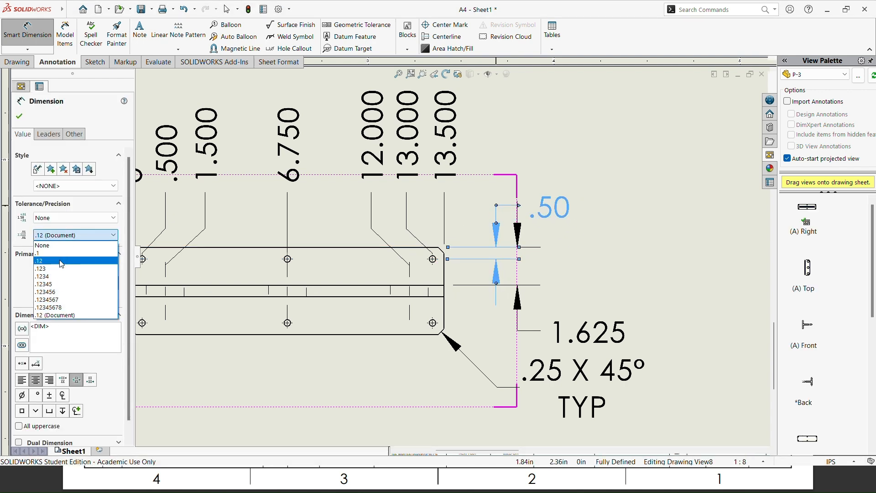
click(59, 270)
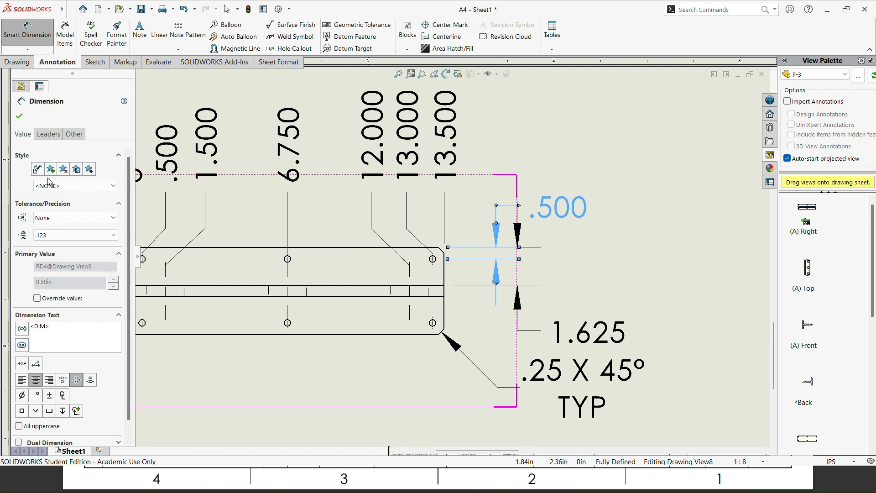
click(25, 118)
- Check the hole offset note in A4.pdf, raise that dimension's text, and add TYP on a second line below its value
key(alt+Tab)
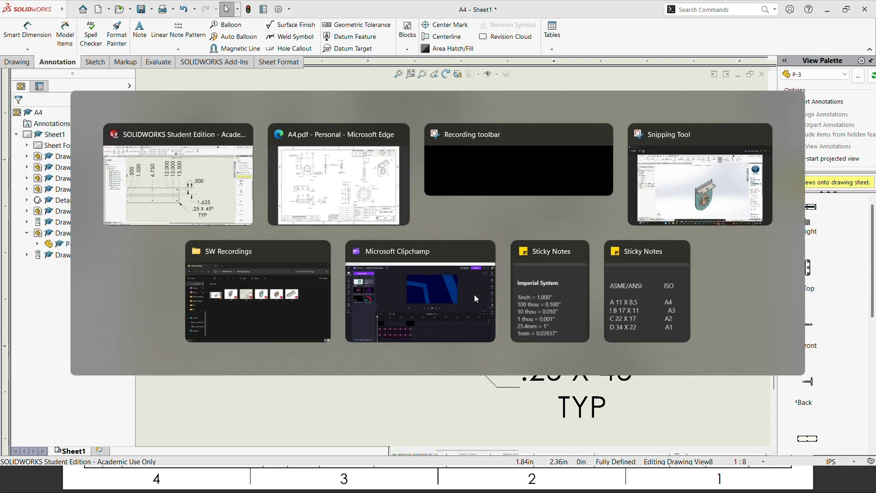
key(alt+Tab)
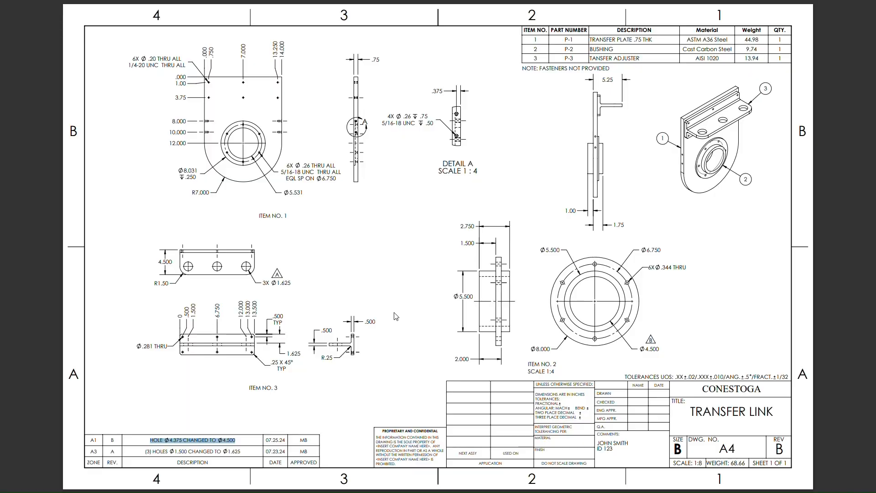
key(alt+Tab)
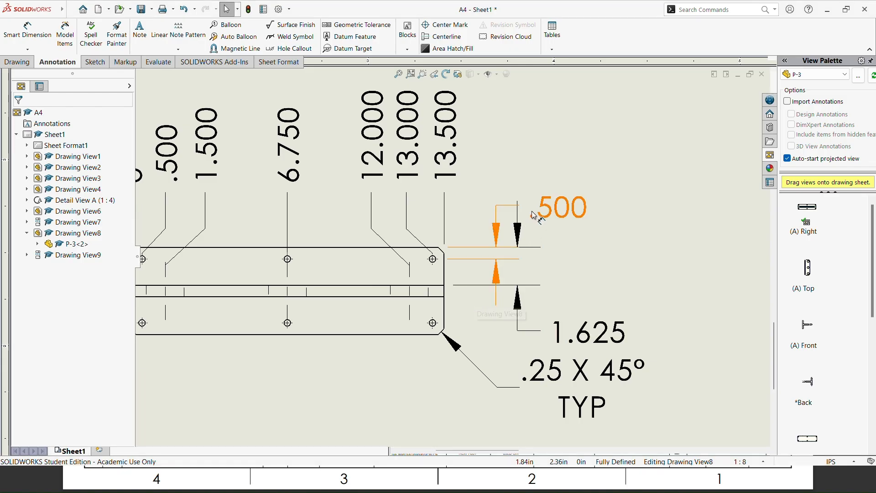
drag(533, 216, 535, 191)
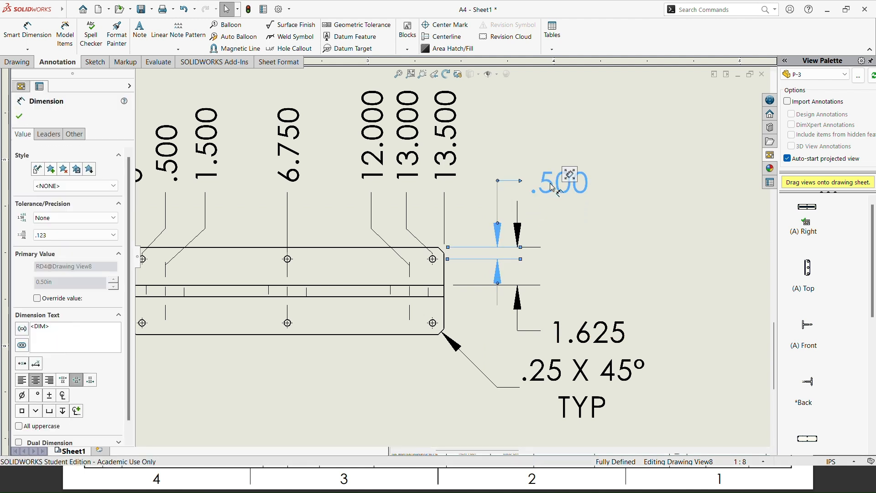
click(70, 332)
key(Return)
text(TYP)
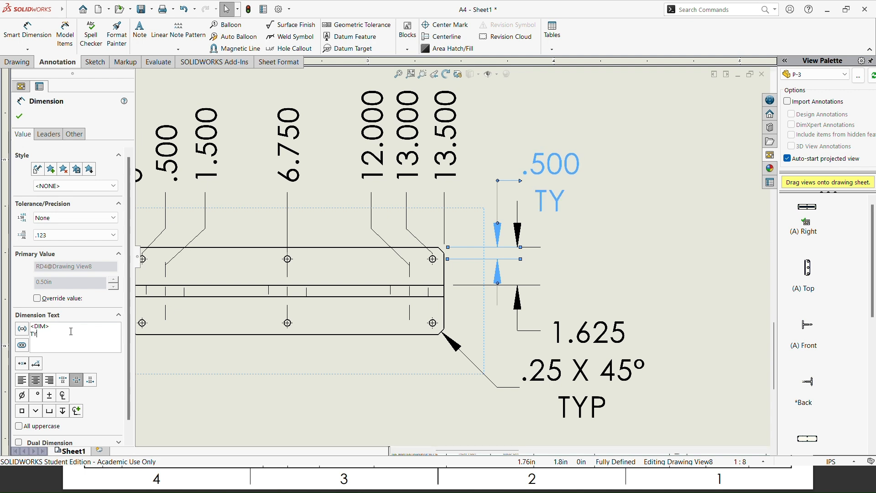
click(19, 117)
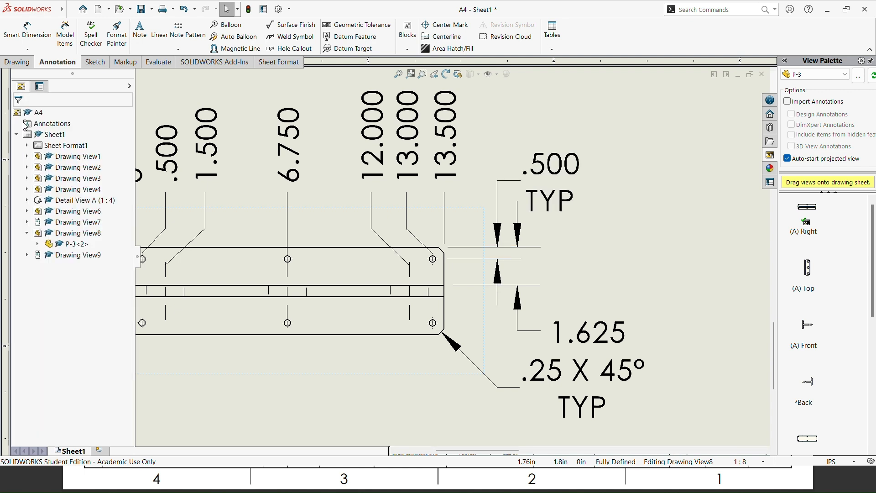
- Move the upper P-3 view higher on the sheet toward the ITEM NO. 1 label, and shift the lower P-3 view up beneath it
scroll(197, 254, up, 5)
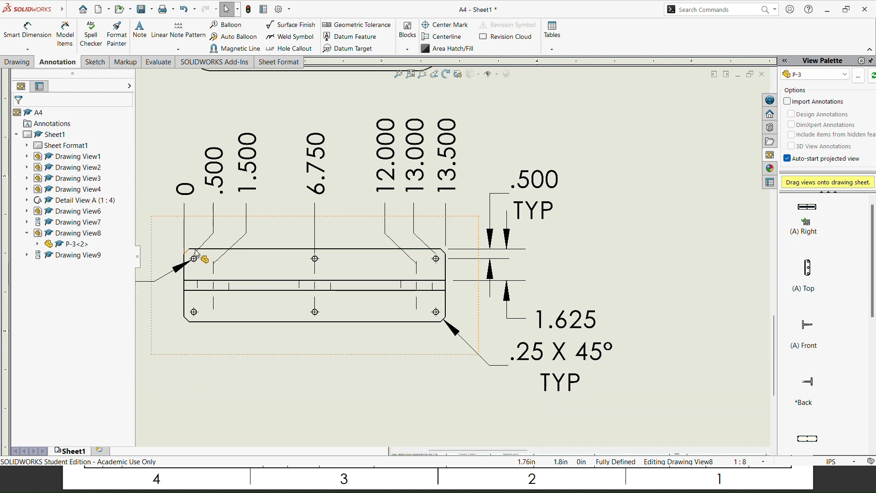
scroll(205, 252, up, 2)
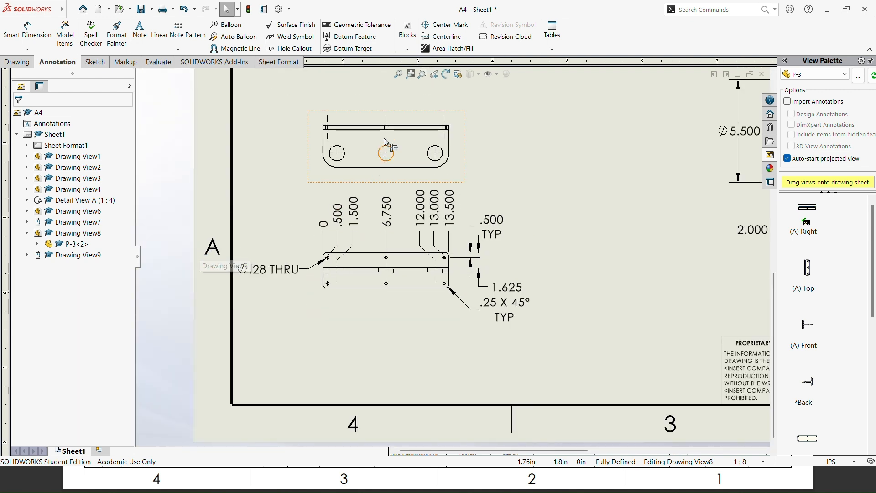
scroll(386, 141, down, 4)
scroll(386, 140, down, 1)
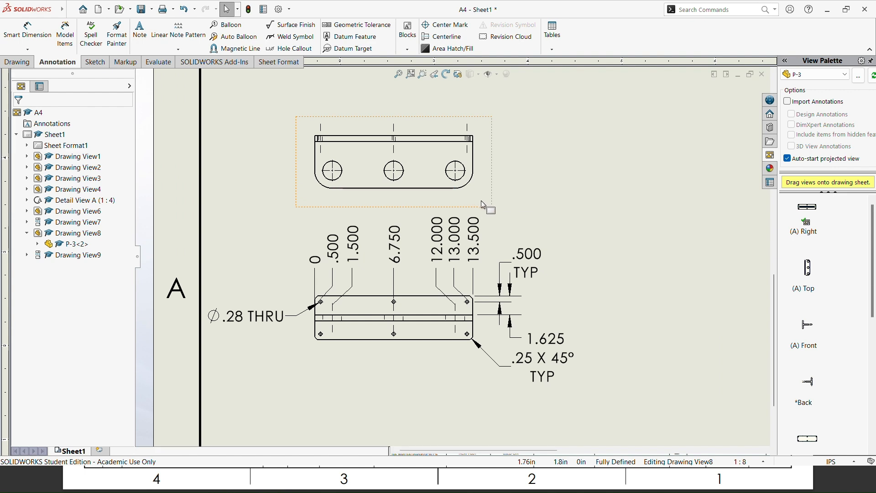
drag(493, 212, 493, 183)
scroll(477, 210, up, 3)
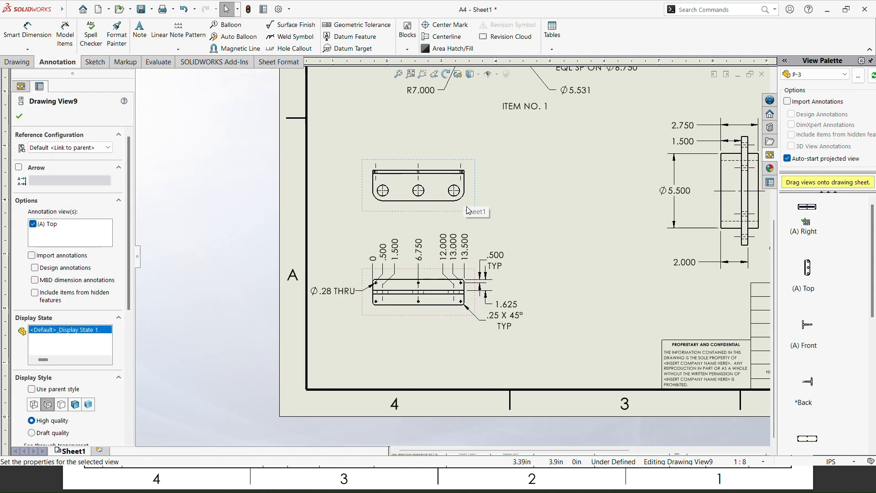
drag(473, 219, 475, 194)
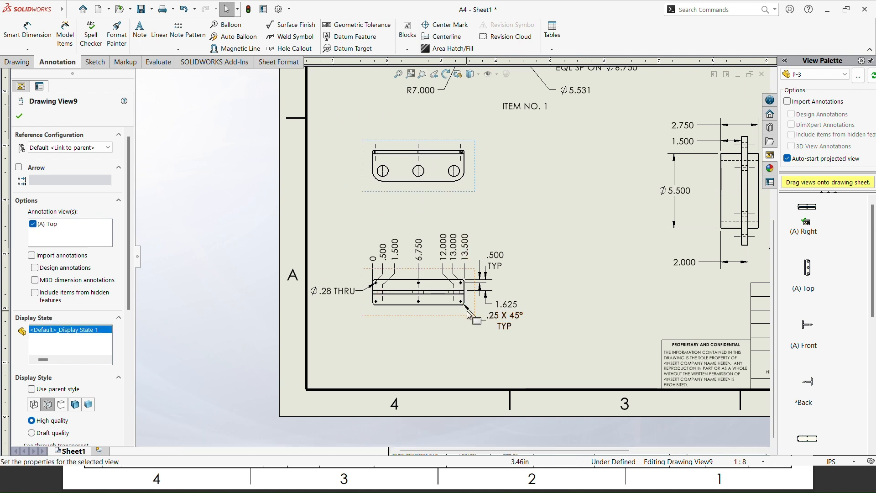
drag(473, 321, 473, 293)
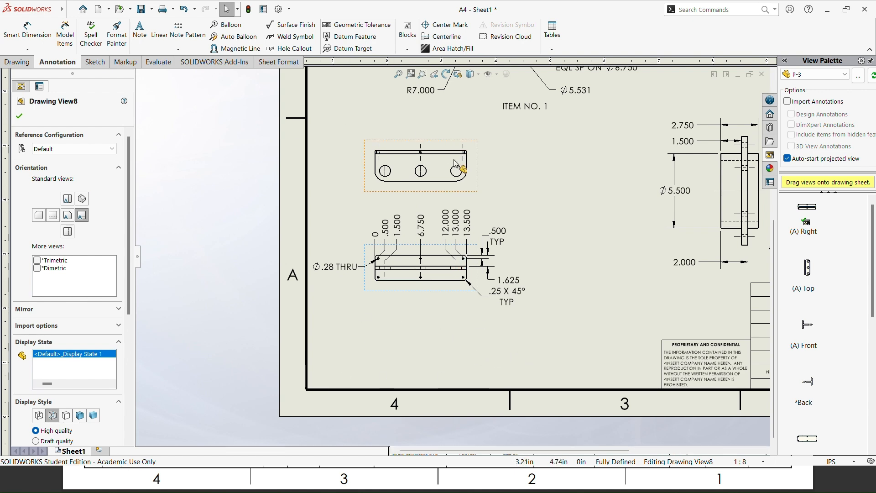
- Check A4.pdf, then add a radius dimension to the upper P-3 view's lower-left rounded corner, placing the text outside, below and left
scroll(435, 143, down, 3)
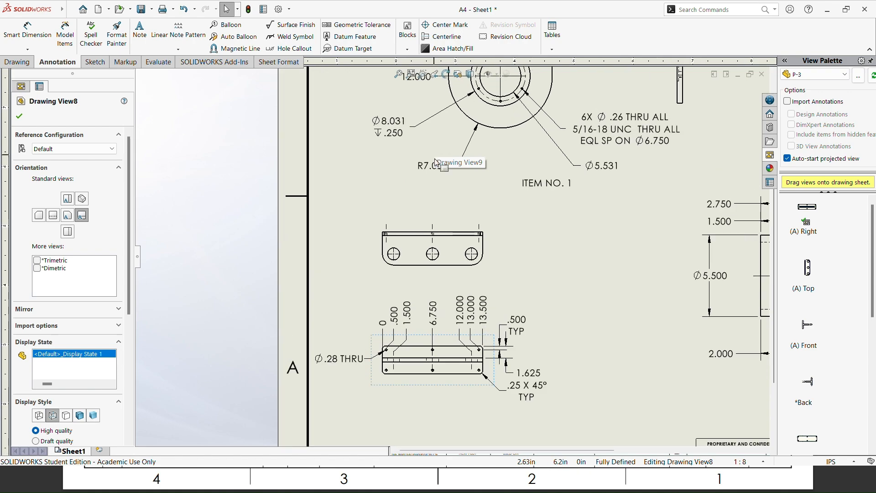
key(alt+Tab)
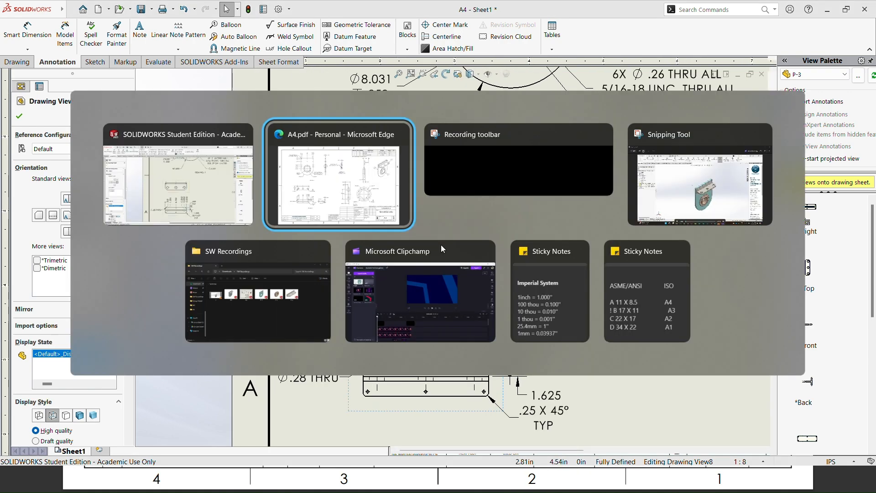
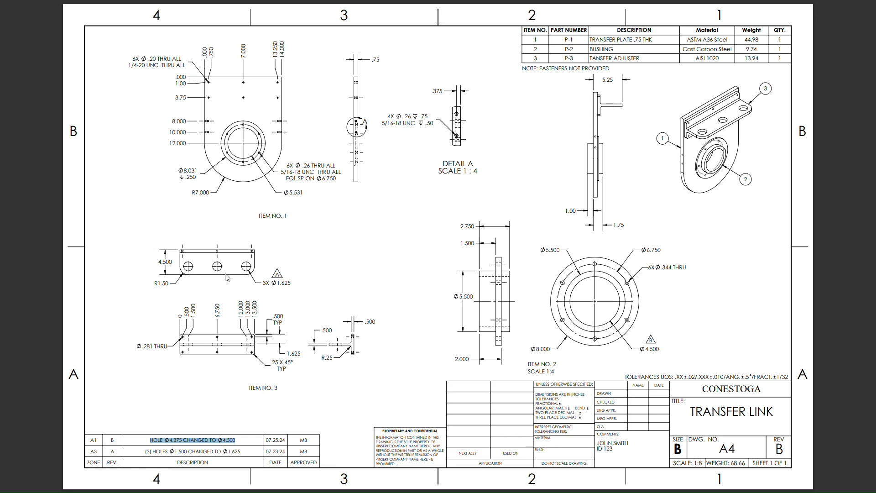
key(alt+Tab)
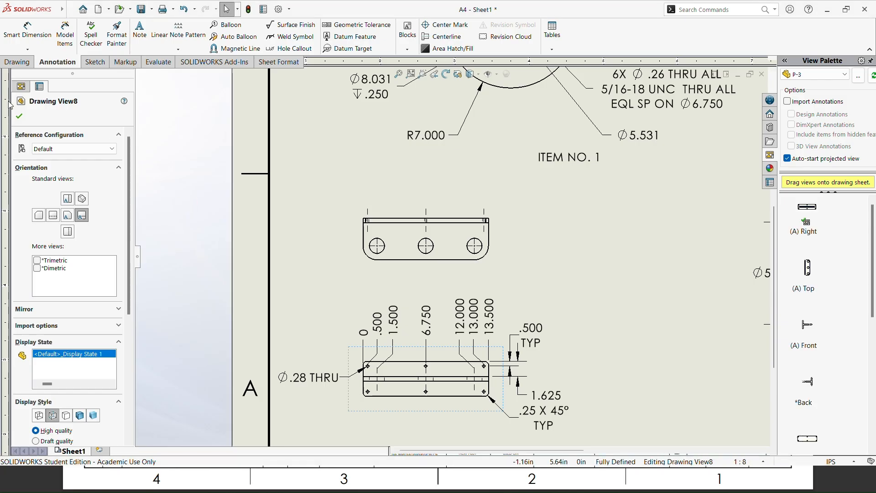
click(19, 116)
click(28, 31)
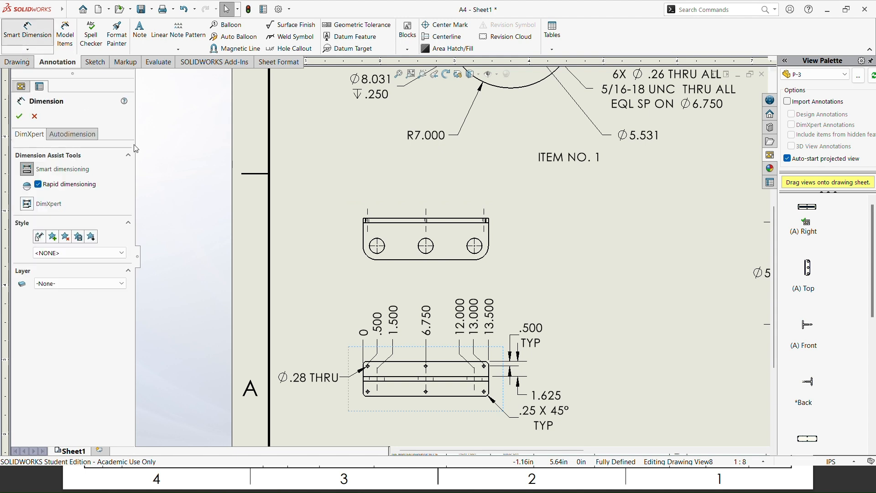
click(371, 254)
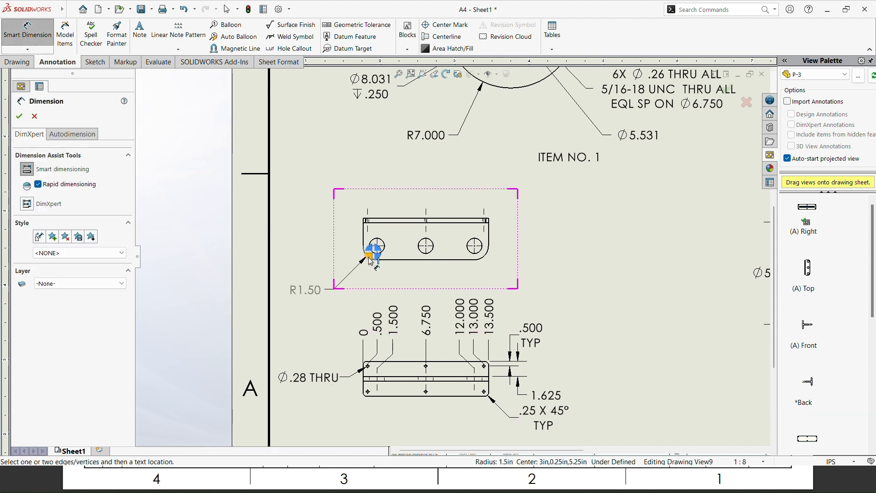
click(319, 283)
- Following A4.pdf, dimension the upper P-3 view's overall height on its left side with three-decimal precision (.123)
key(alt+Tab)
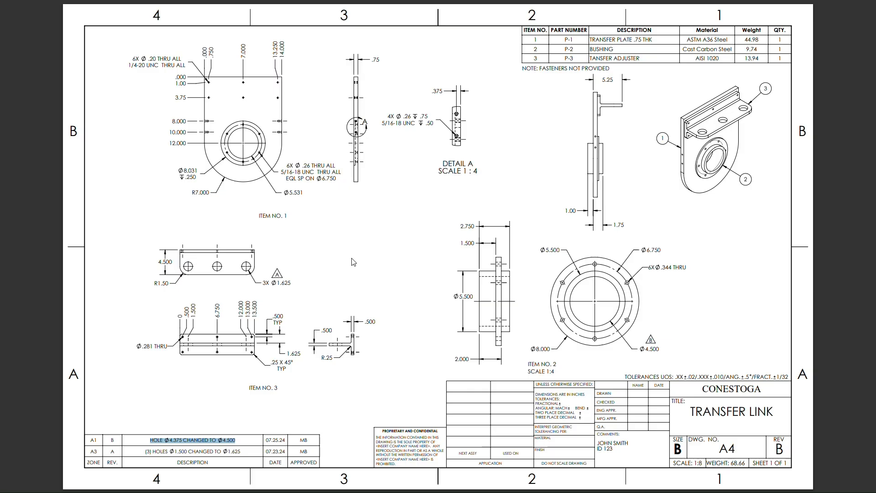
key(alt+Tab)
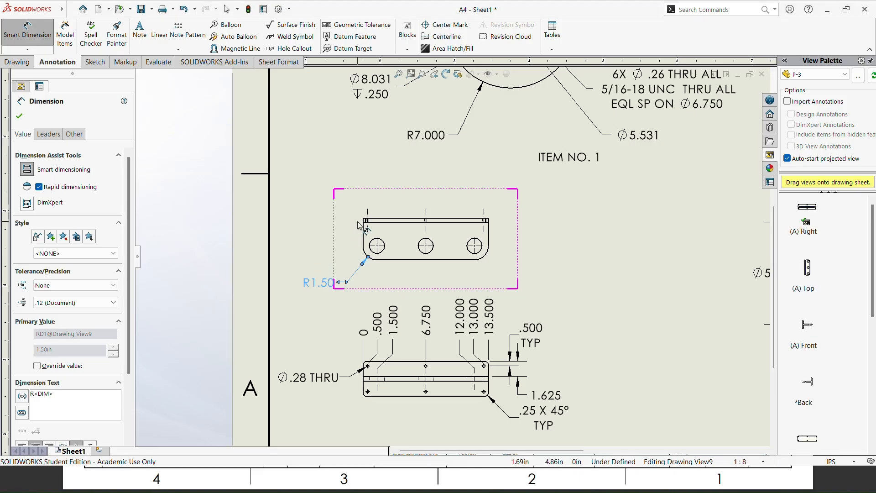
click(377, 220)
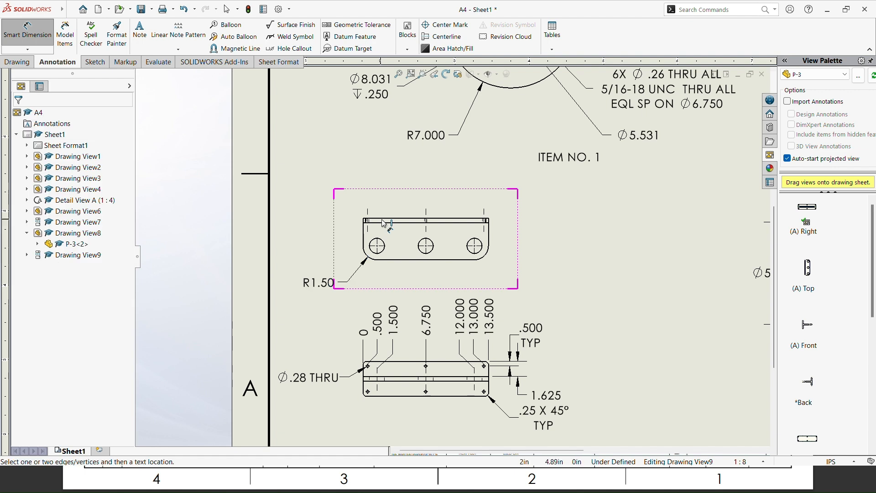
click(382, 219)
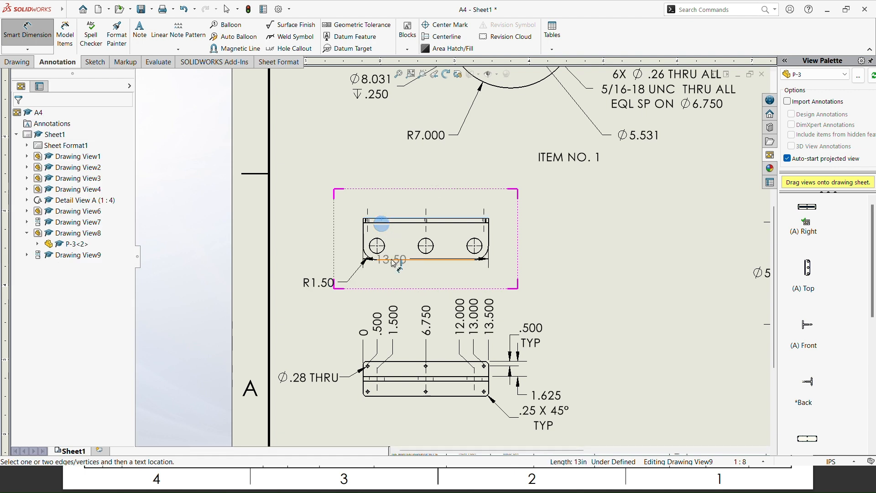
click(396, 259)
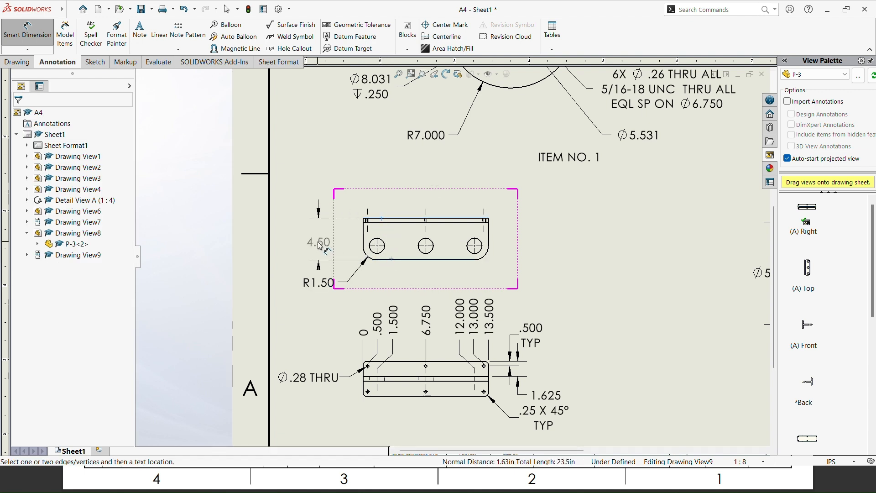
click(320, 245)
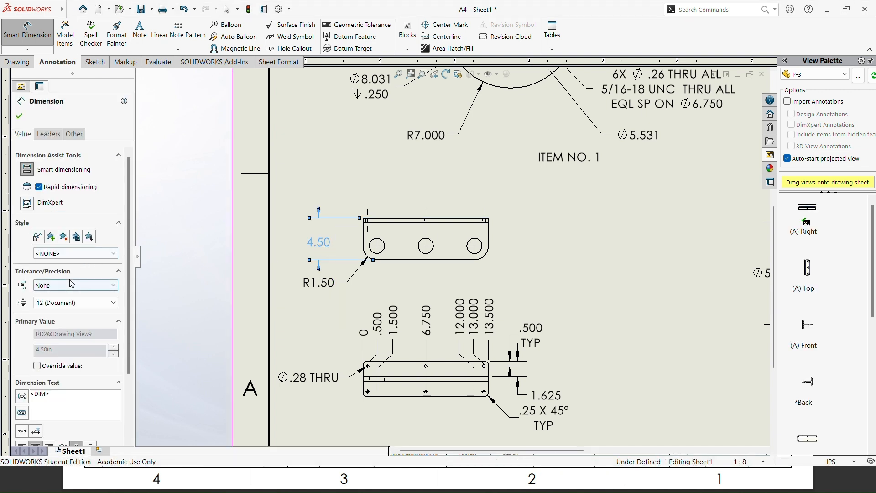
click(69, 303)
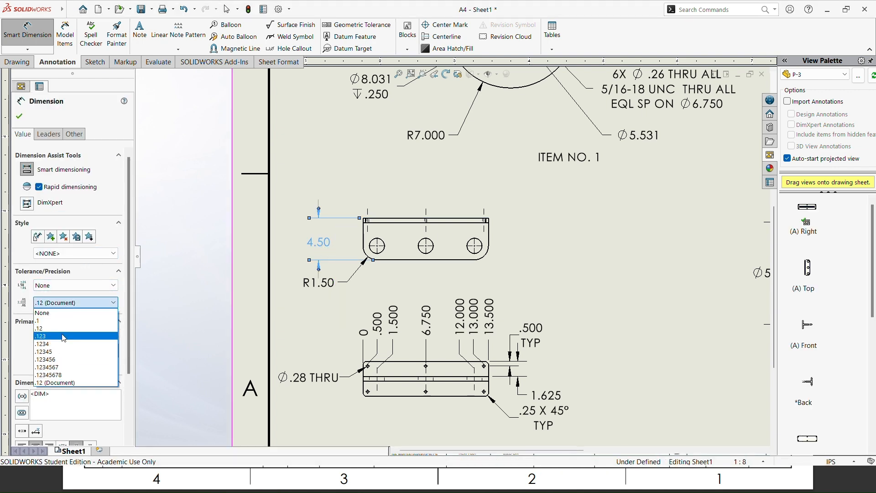
click(63, 336)
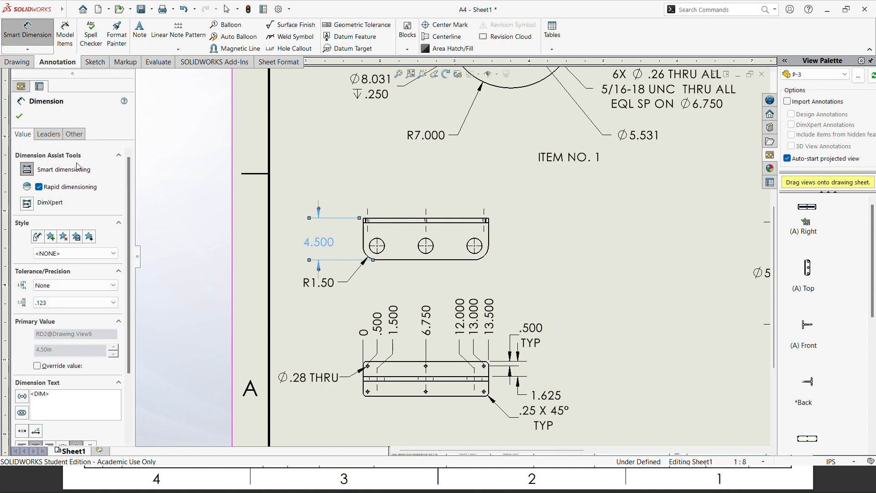
- Following A4.pdf, add a diameter dimension to the rightmost hole of the upper P-3 view, placing the text below and right of it
key(alt+Tab)
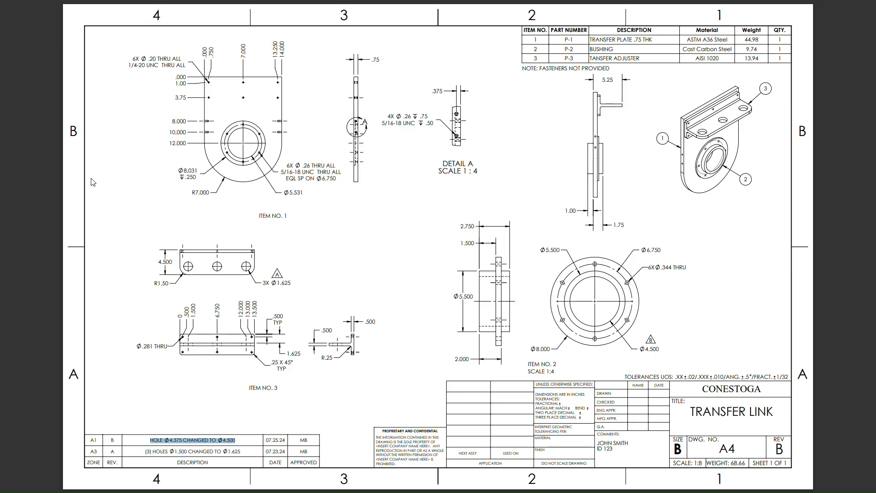
key(alt+Tab)
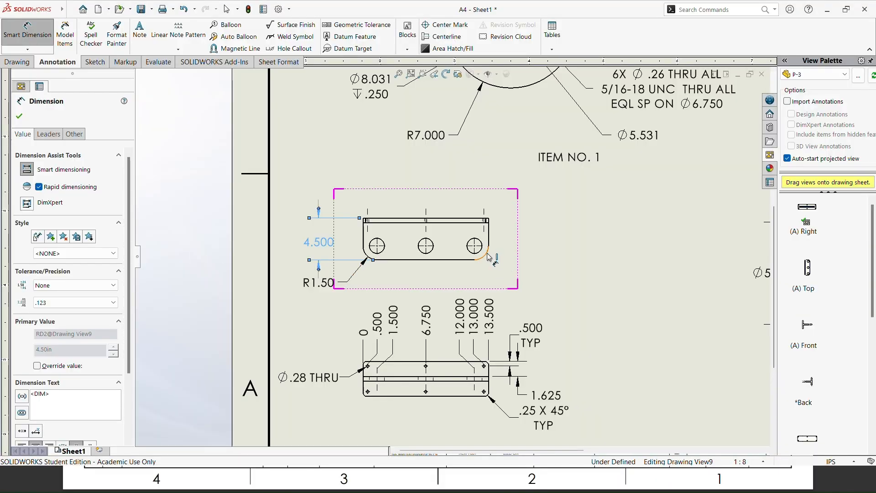
click(481, 251)
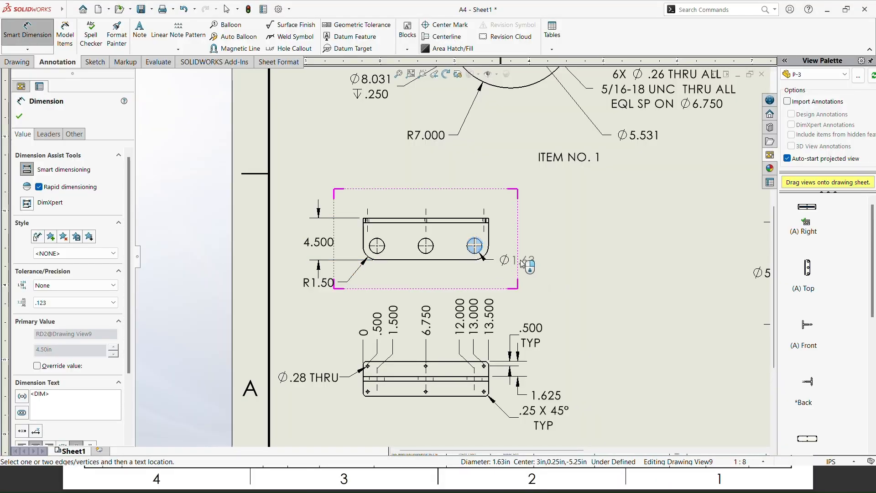
click(536, 267)
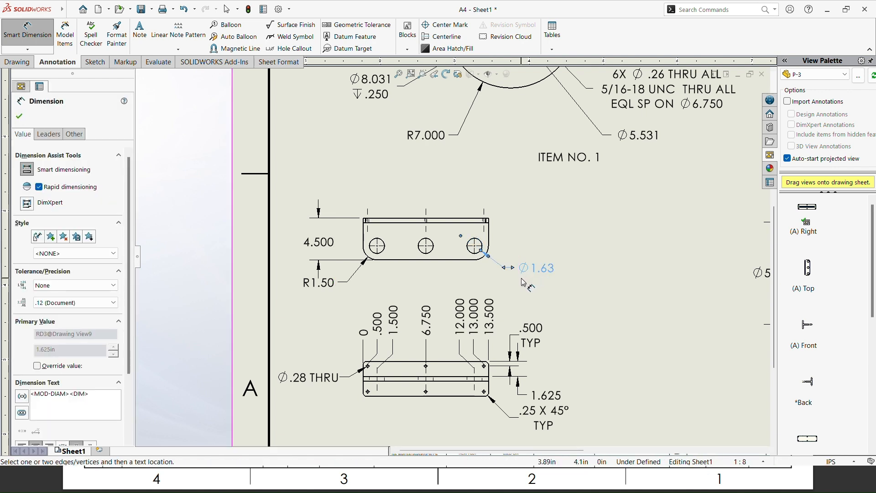
- Check the hole note in A4.pdf, set the hole diameter dimension to .123 precision, and prefix its text with 3X
key(alt+Tab)
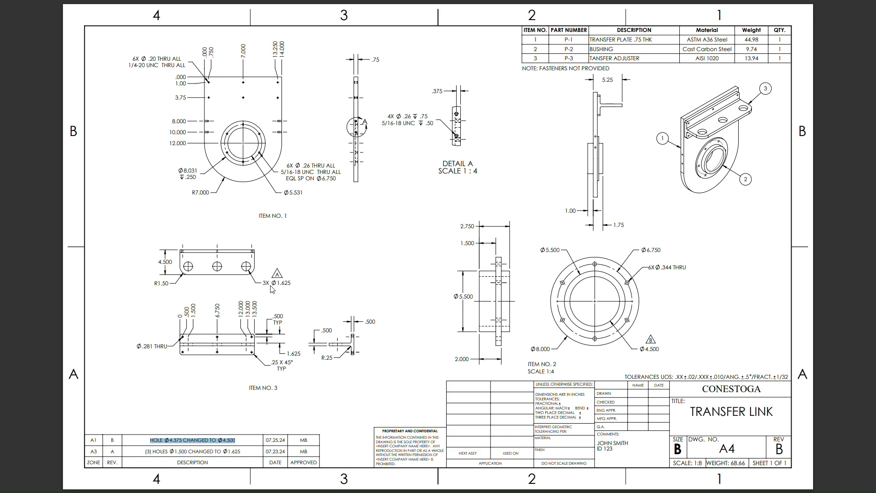
key(alt+Tab)
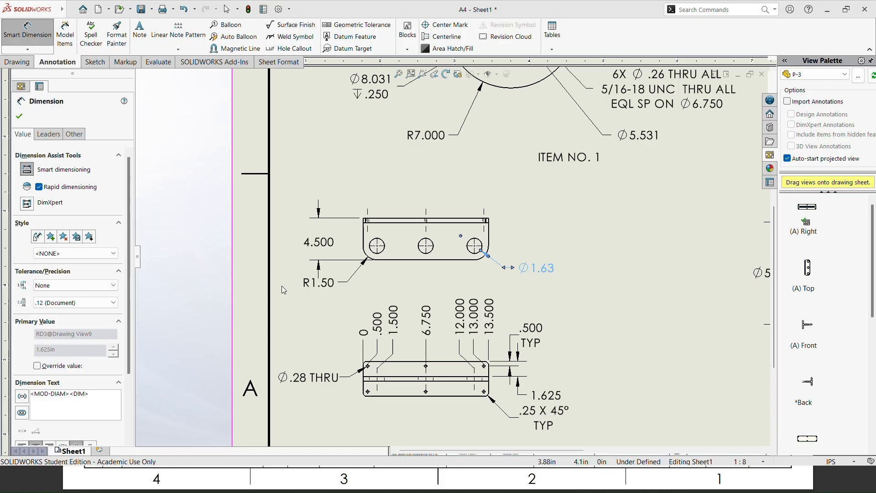
click(73, 302)
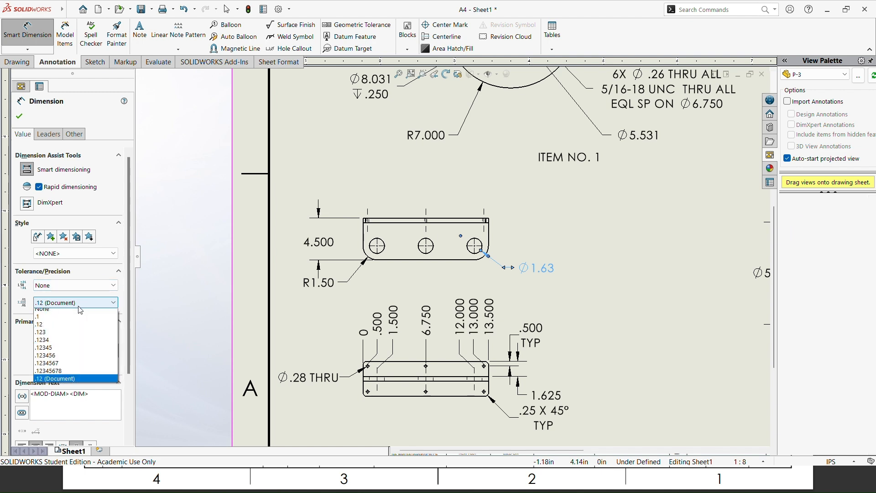
click(67, 337)
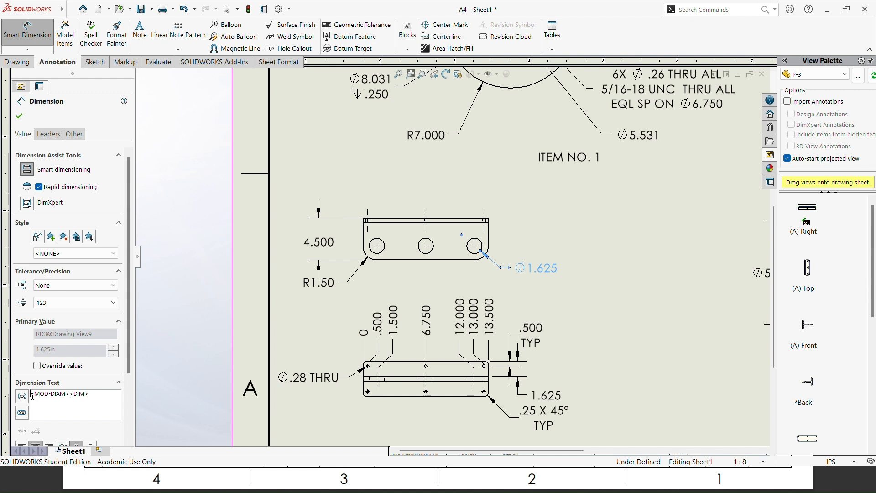
text(3X)
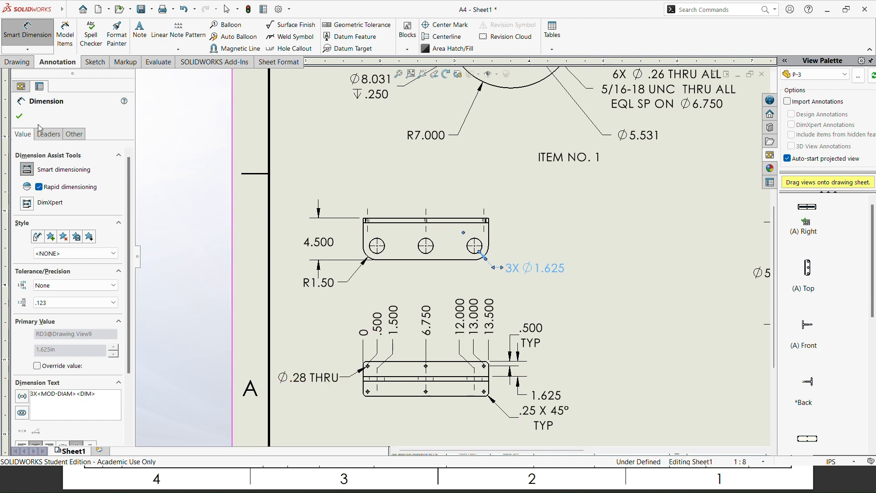
click(19, 117)
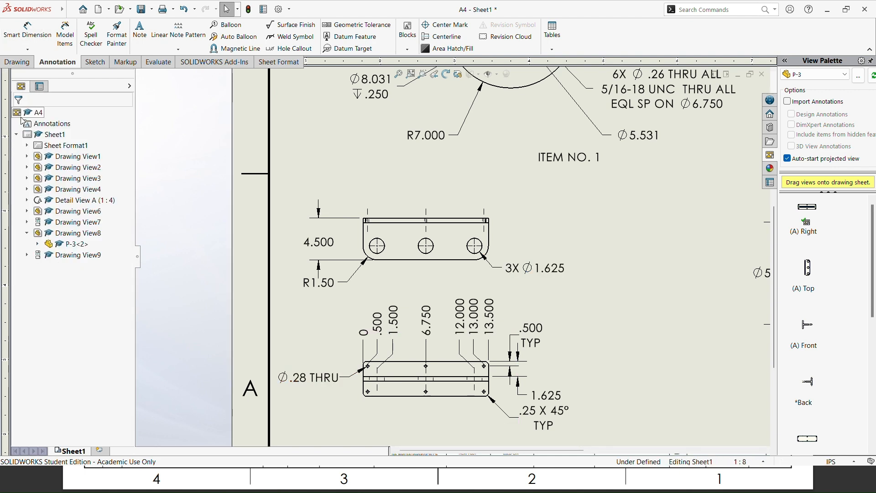
- Following A4.pdf, place P-3's *Back view to the right of the lower P-3 view, clear of its dimensions
key(alt+Tab)
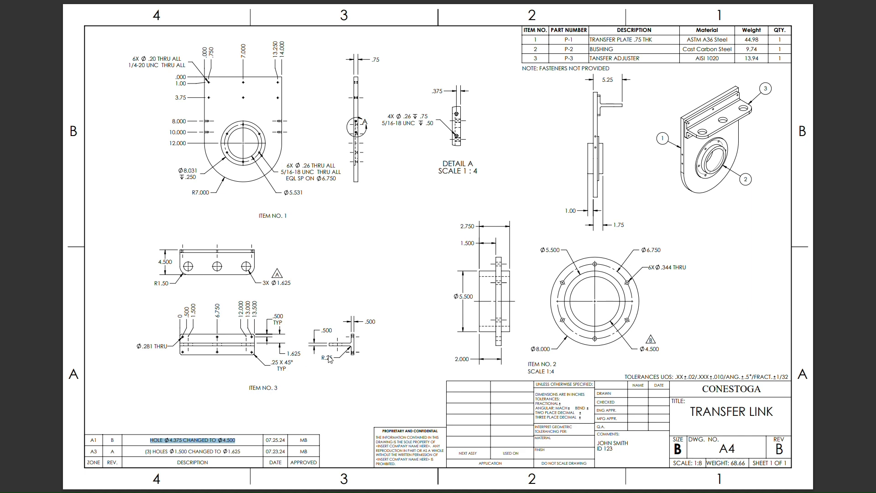
key(alt+Tab)
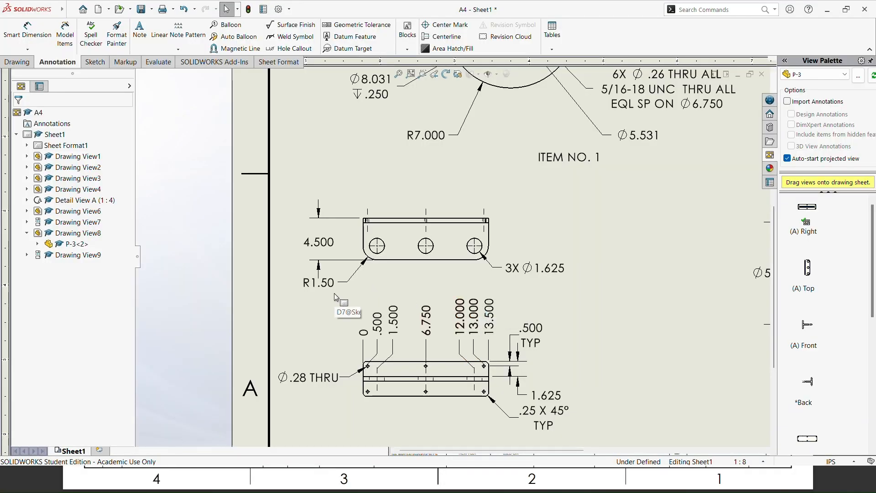
scroll(567, 345, up, 3)
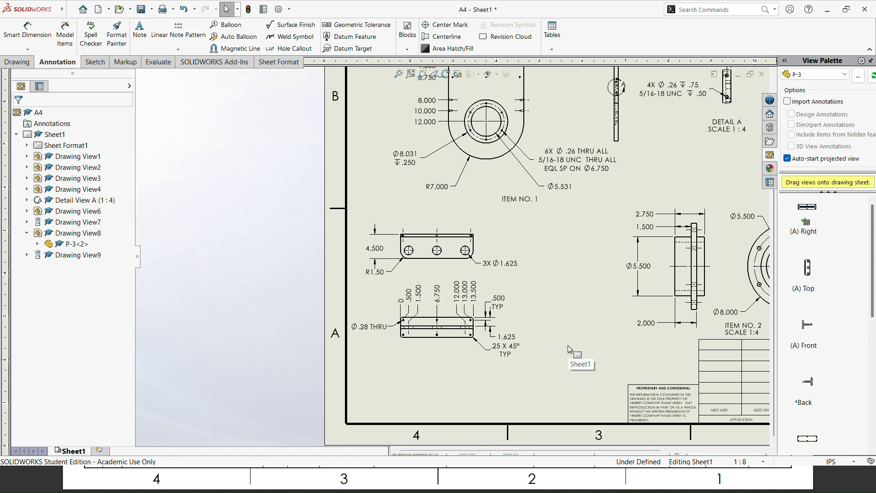
scroll(593, 338, down, 2)
scroll(592, 336, down, 1)
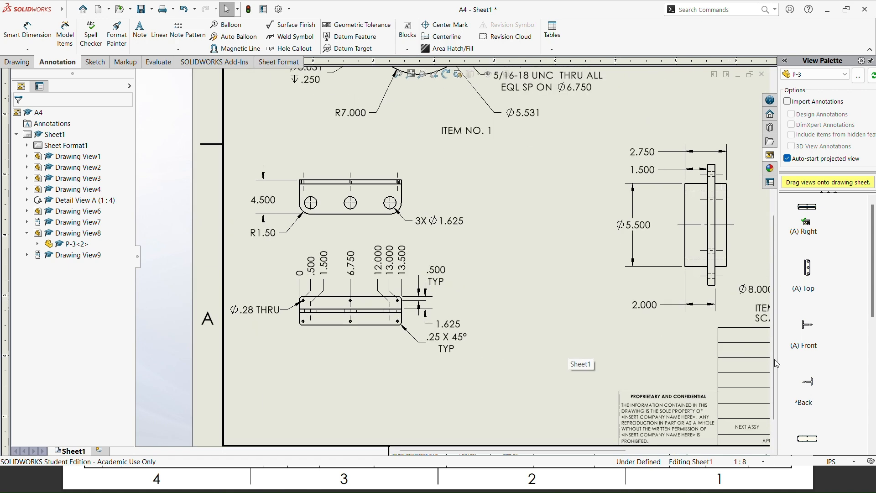
scroll(809, 378, down, 3)
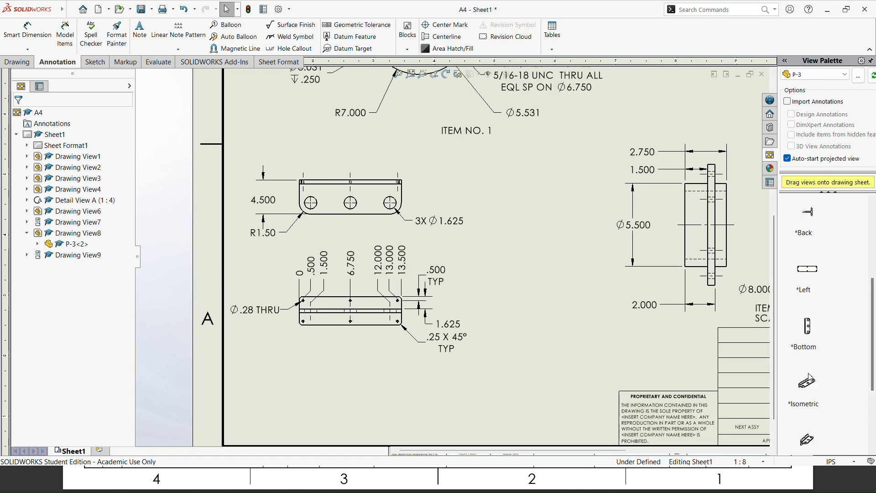
scroll(810, 377, up, 3)
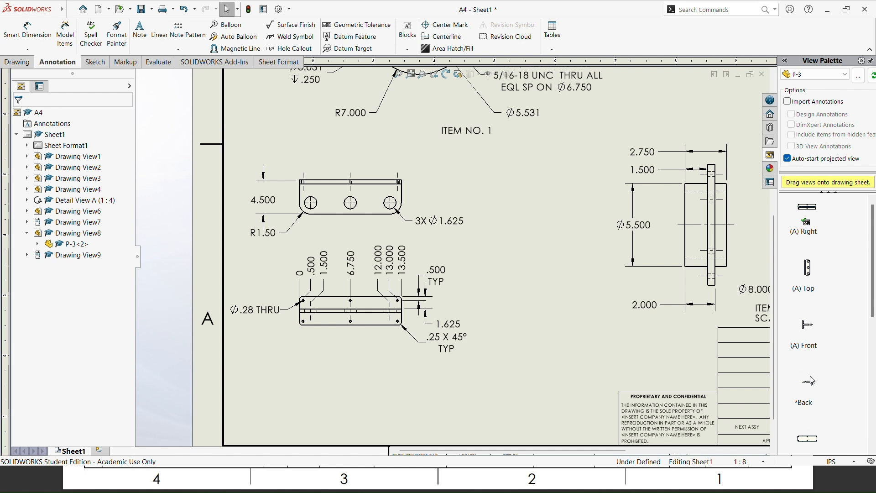
mouse_move(813, 386)
mouse_down()
mouse_move(586, 283)
mouse_move(523, 318)
mouse_move(472, 325)
mouse_up()
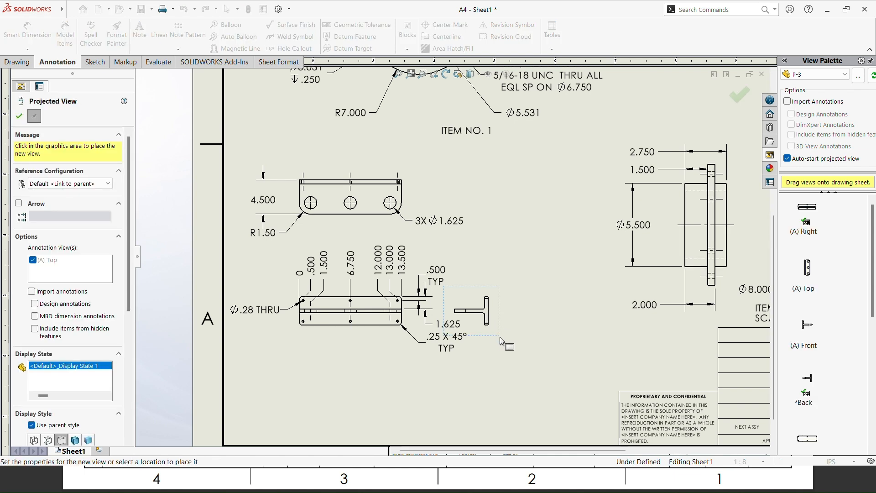
click(18, 117)
drag(500, 340, 556, 342)
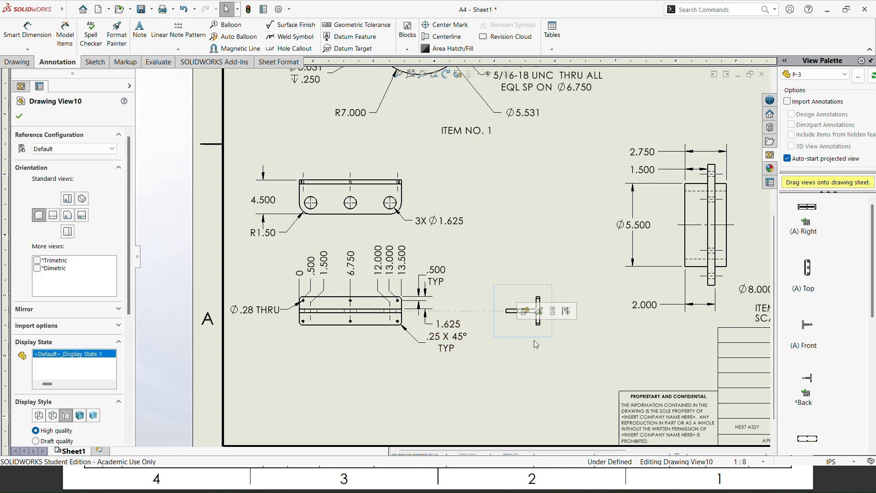
- Check the side view in A4.pdf and set the new P-3 side view's display style to Hidden Lines Visible
key(alt+Tab)
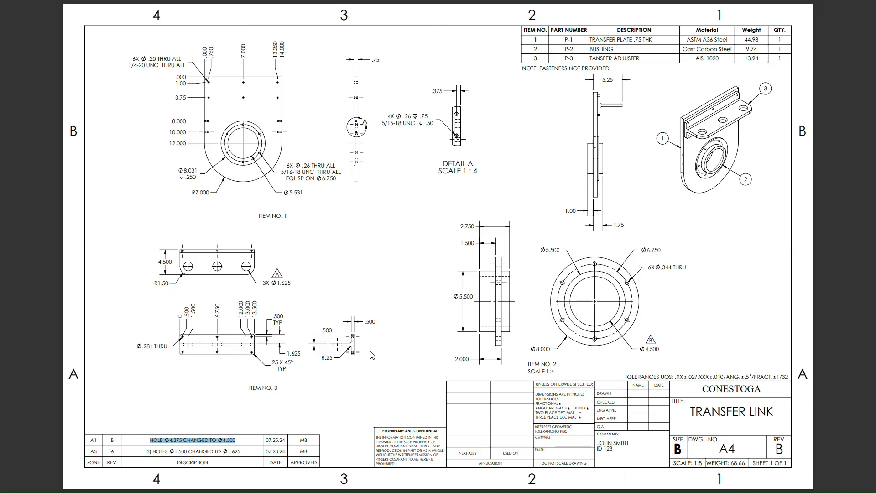
key(alt+Tab)
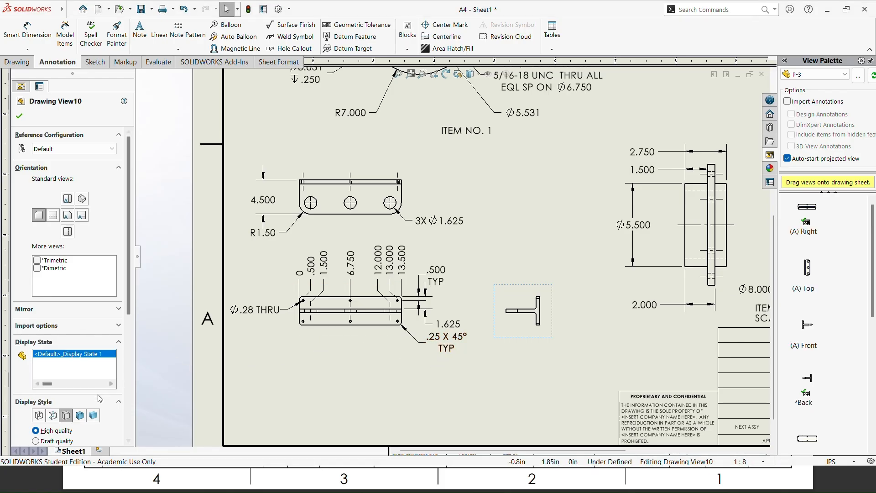
click(53, 419)
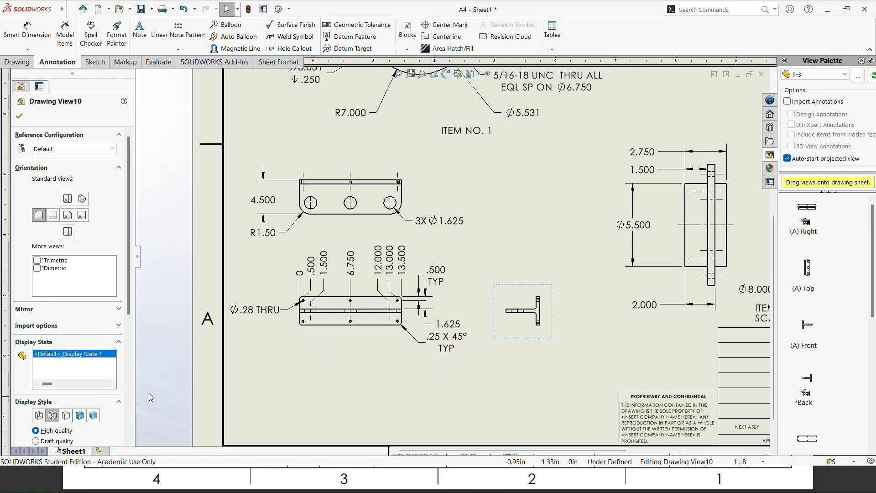
- Set the P-3 side view to Tangent Edges Removed, check it against A4.pdf, and close the view properties
right_click(525, 343)
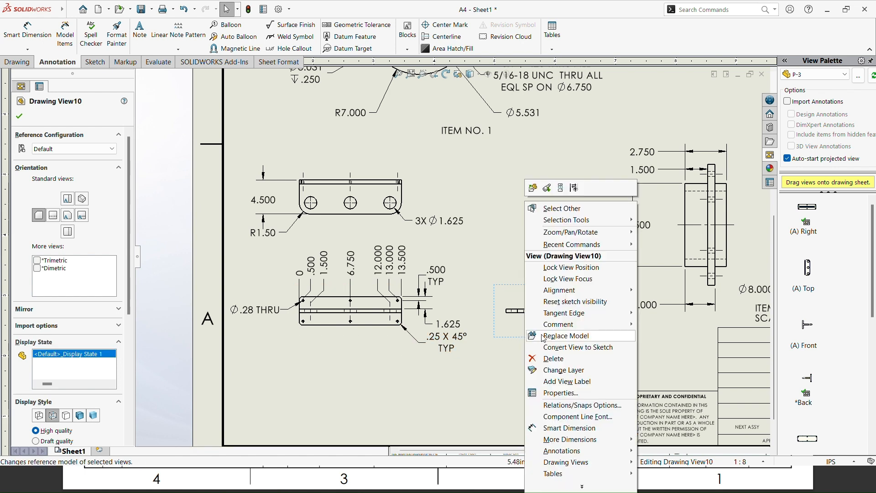
mouse_move(589, 314)
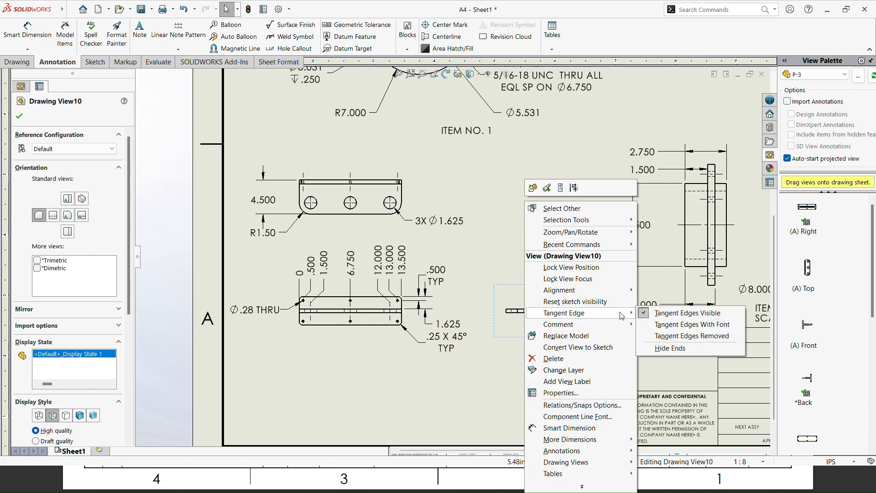
click(660, 329)
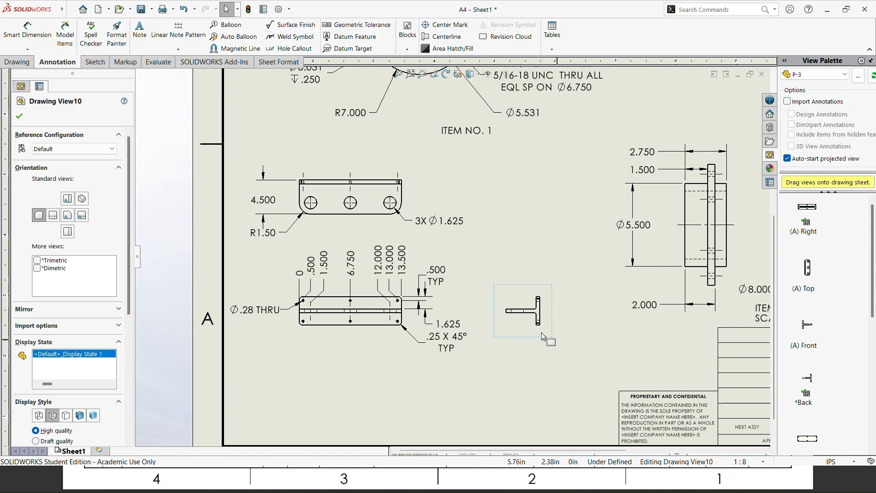
key(alt+Tab)
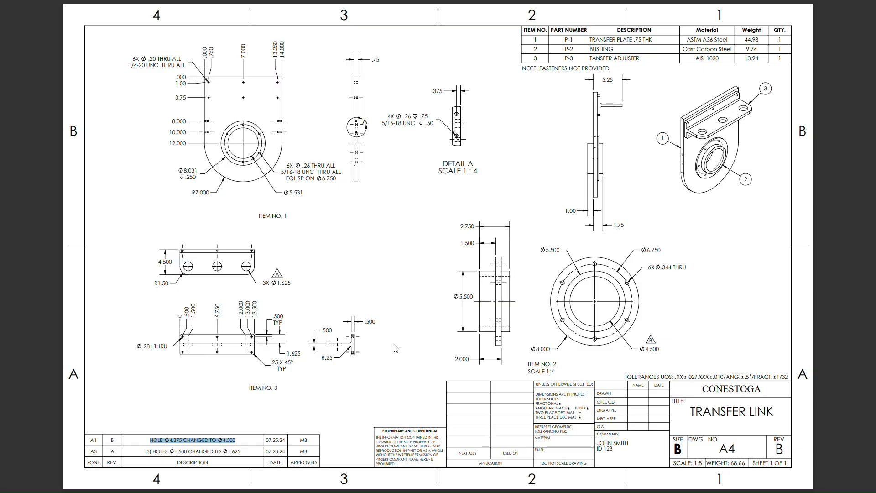
key(alt+Tab)
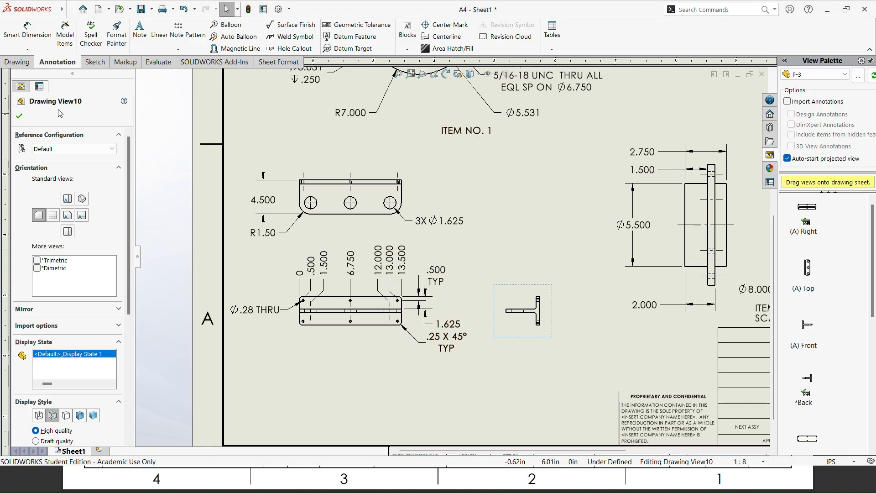
click(20, 118)
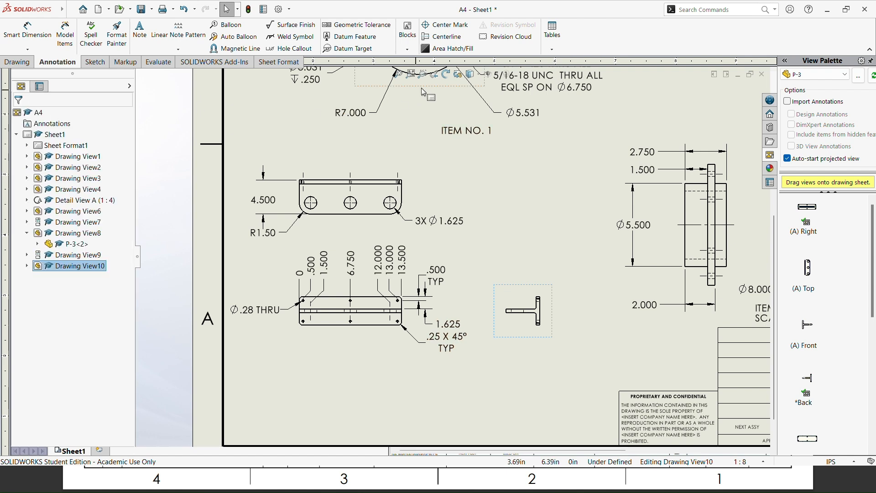
click(446, 40)
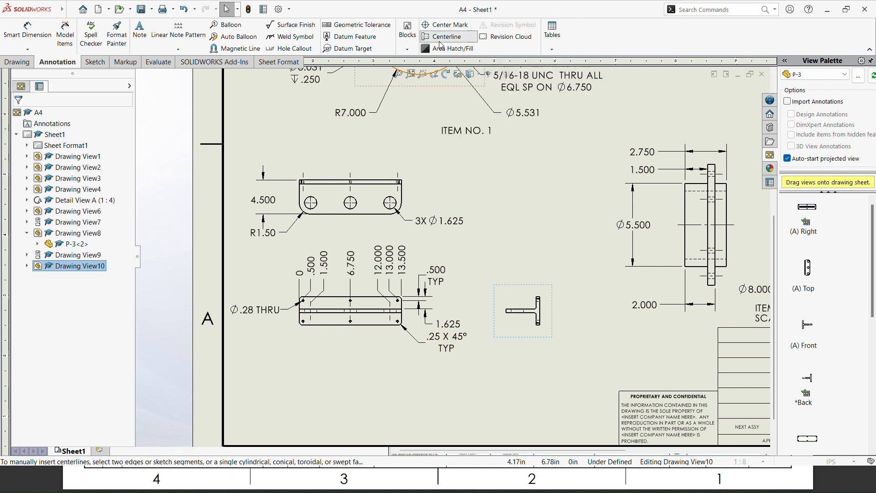
click(527, 312)
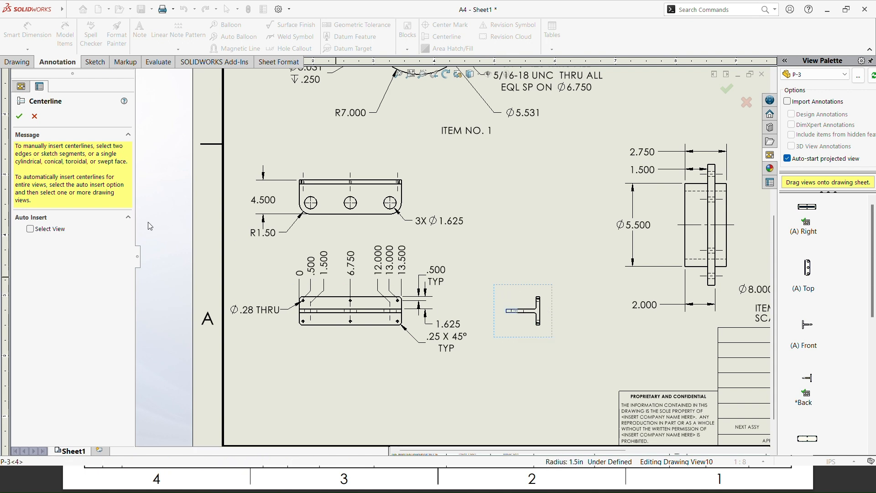
click(34, 116)
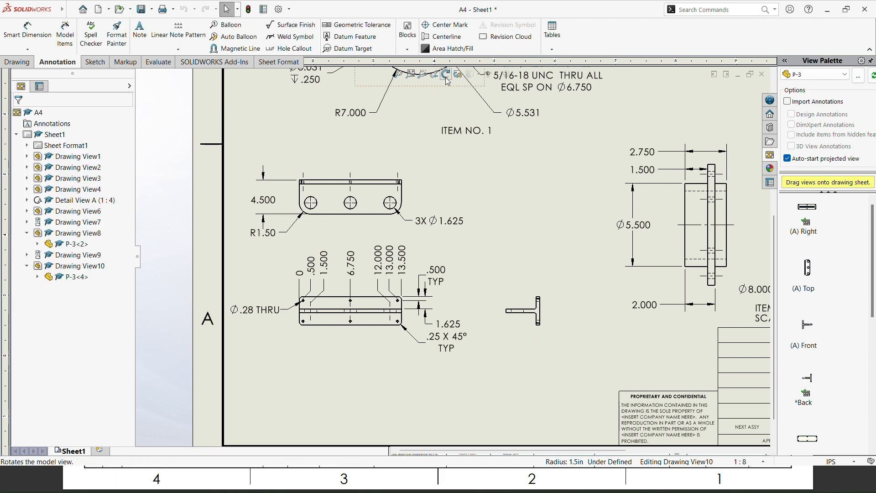
- Auto-insert centerlines for all holes in the P-3 side view by selecting the whole view
click(439, 37)
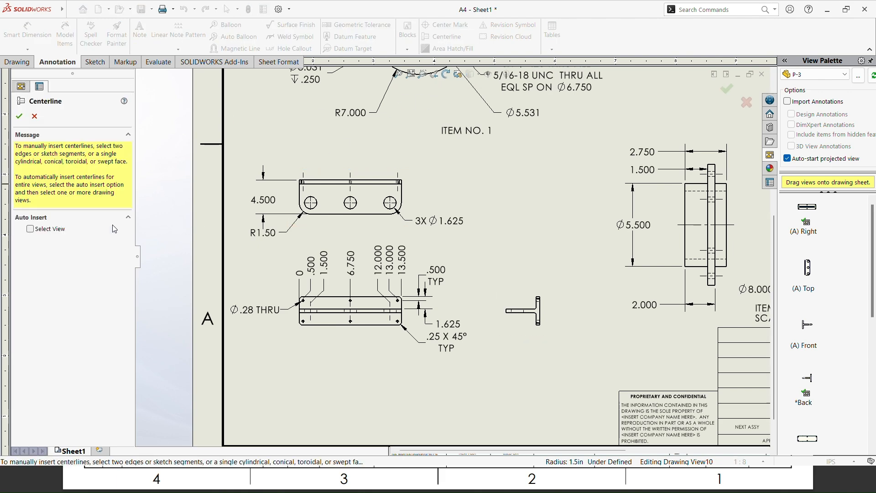
scroll(535, 313, down, 10)
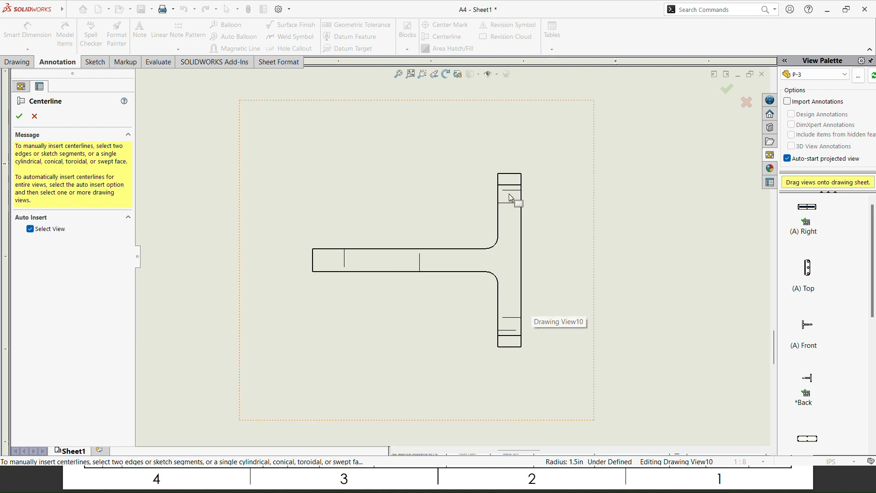
click(509, 195)
scroll(411, 279, up, 4)
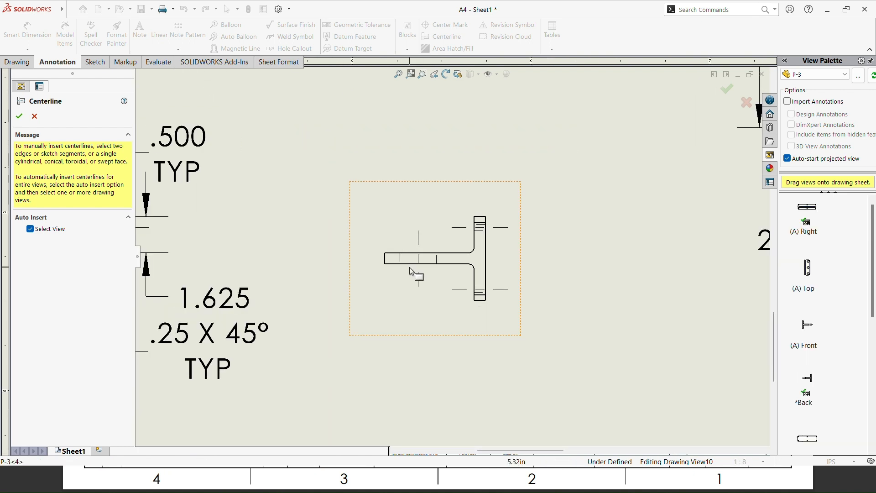
click(19, 116)
scroll(360, 258, up, 1)
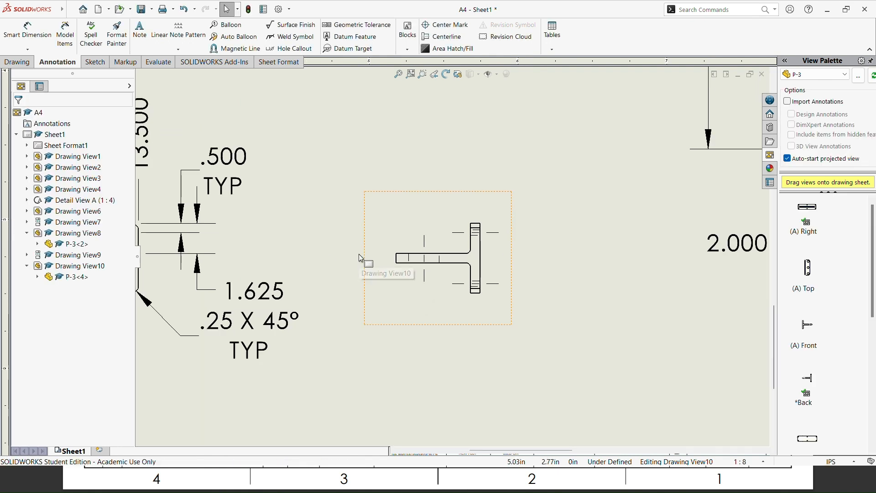
- Following A4.pdf, dimension the thickness of the P-3 side view's vertical plate, placing the dimension above the view
key(alt+Tab)
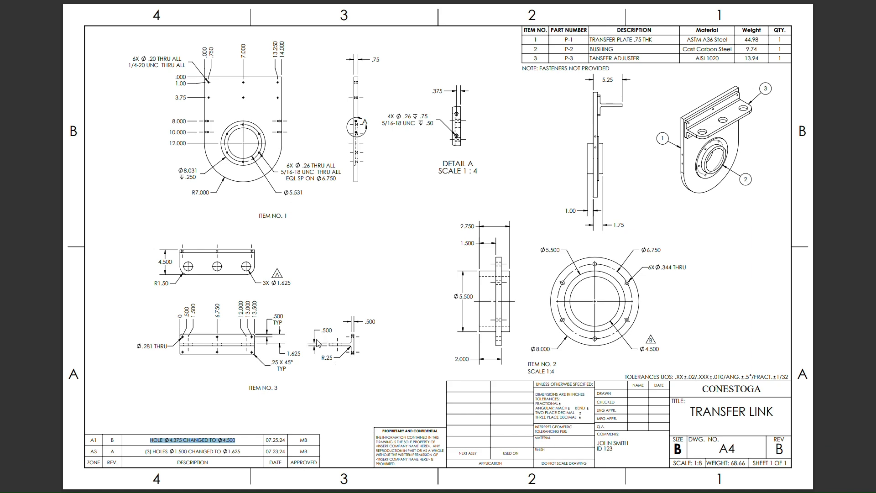
key(alt+Tab)
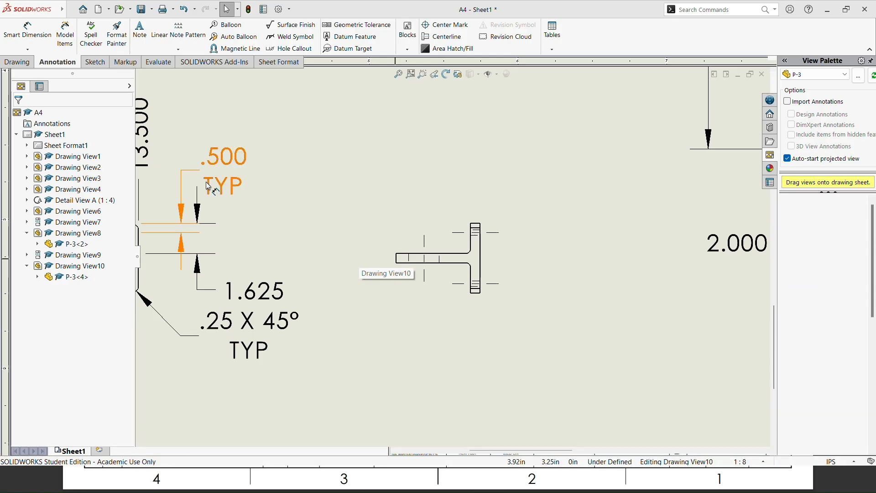
click(27, 31)
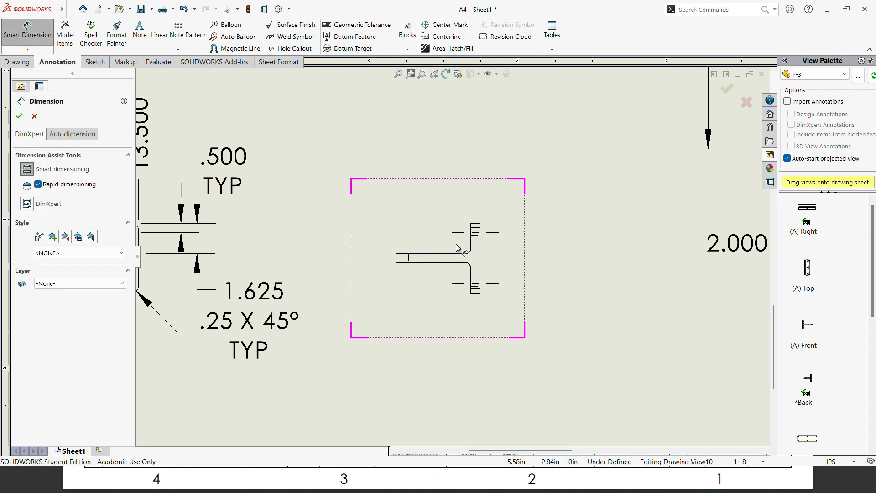
click(480, 247)
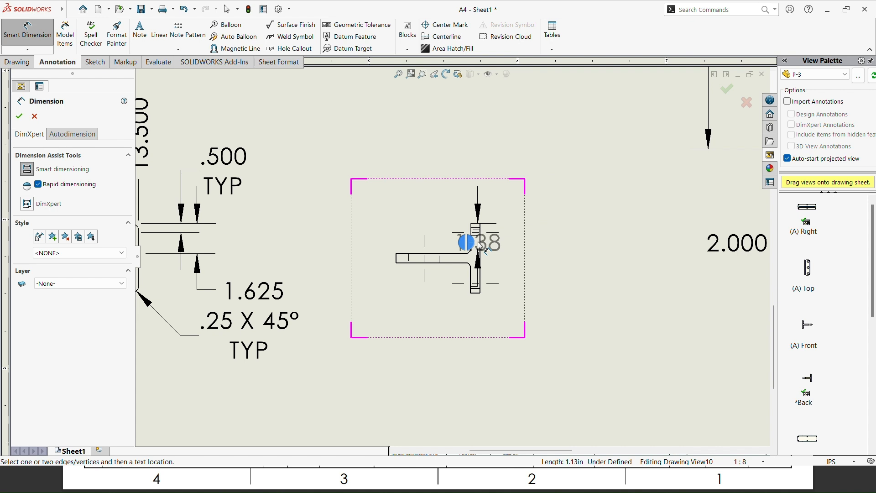
click(471, 249)
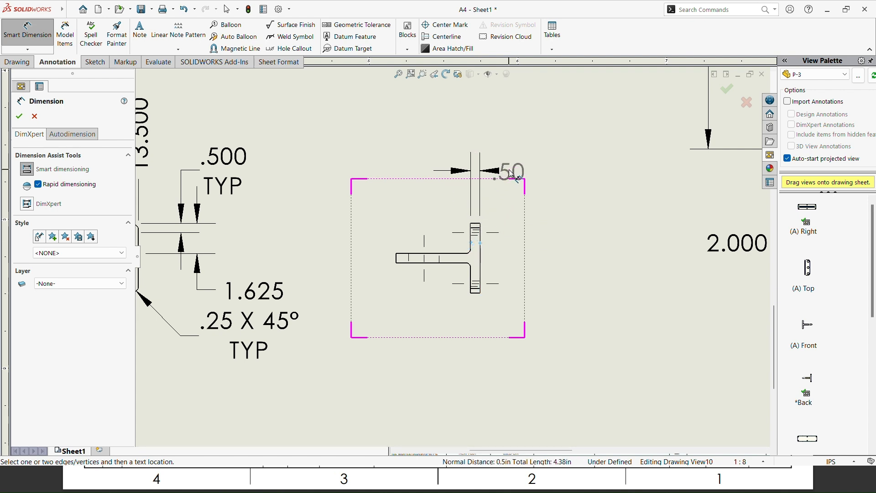
click(517, 152)
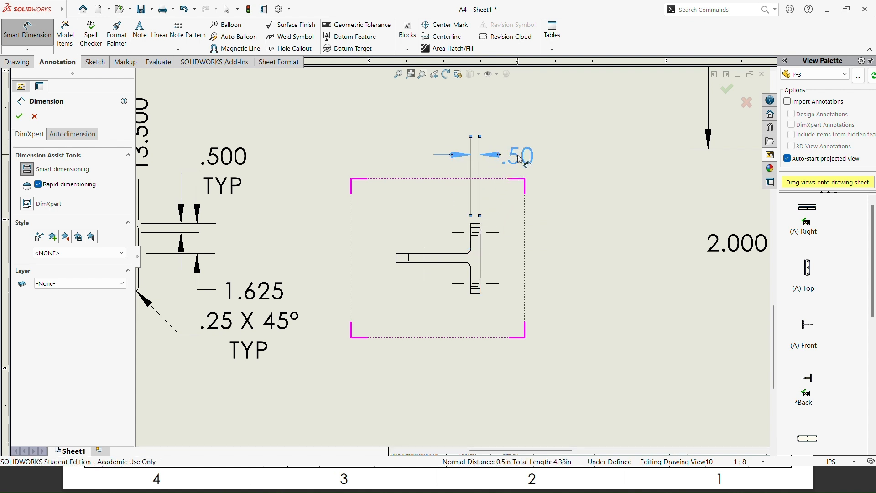
- Check the plate thickness in A4.pdf, set its dimension to .123 precision, and shift the text slightly right, clear of the arrow
key(alt+Tab)
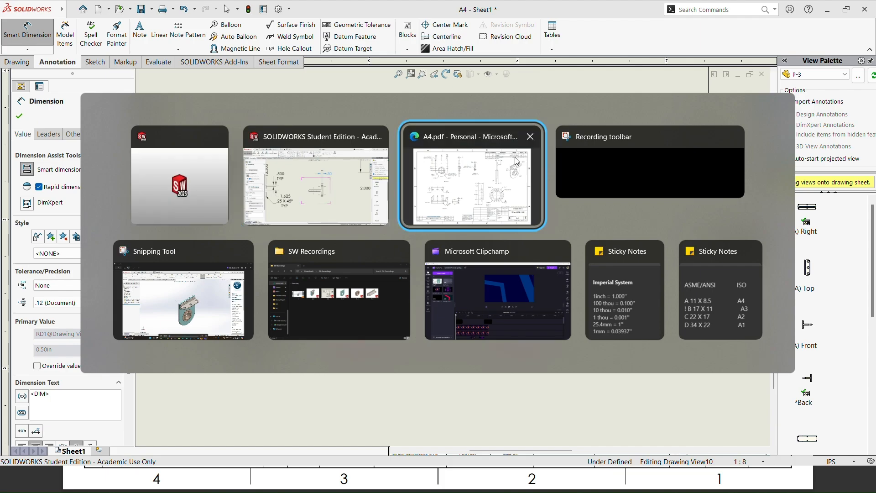
click(512, 171)
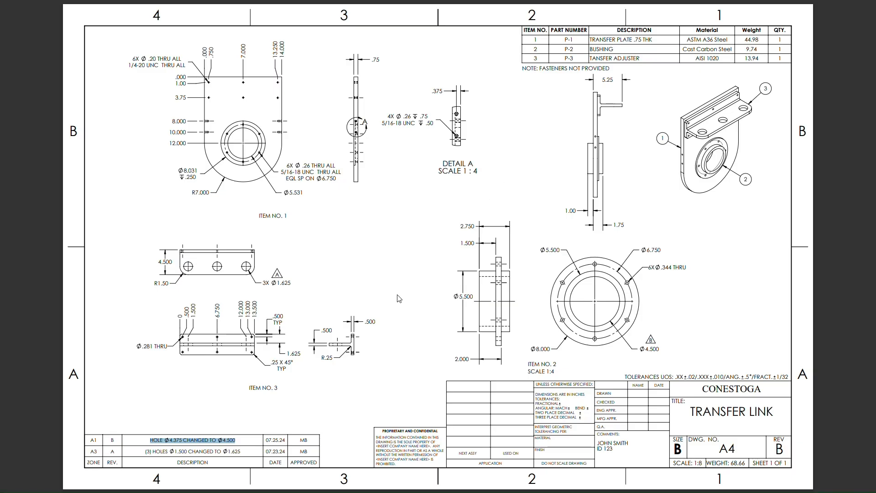
key(alt+Tab)
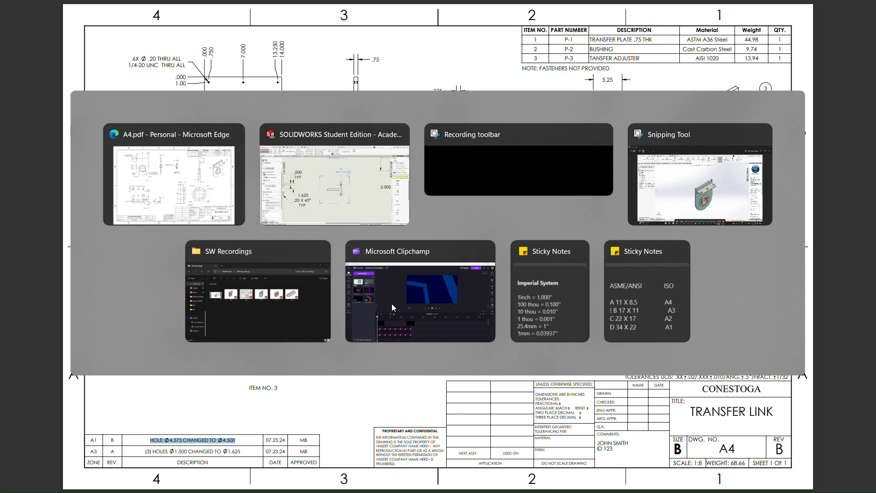
key(alt+Tab)
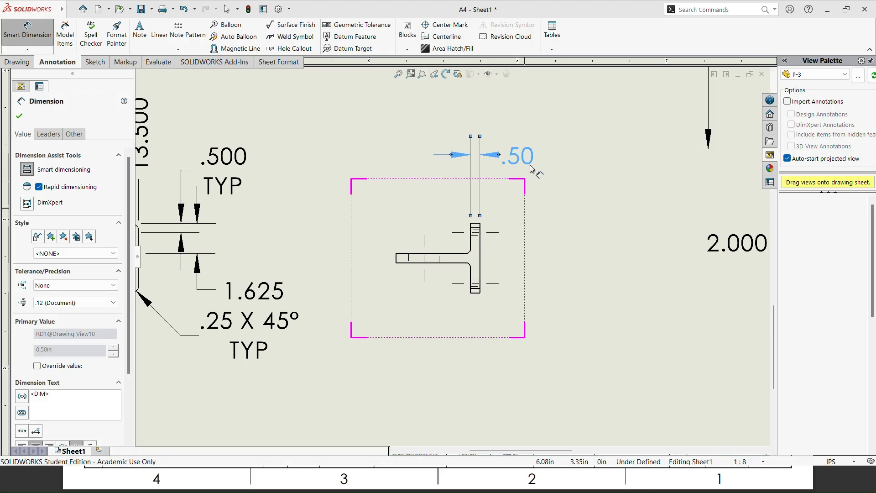
click(93, 303)
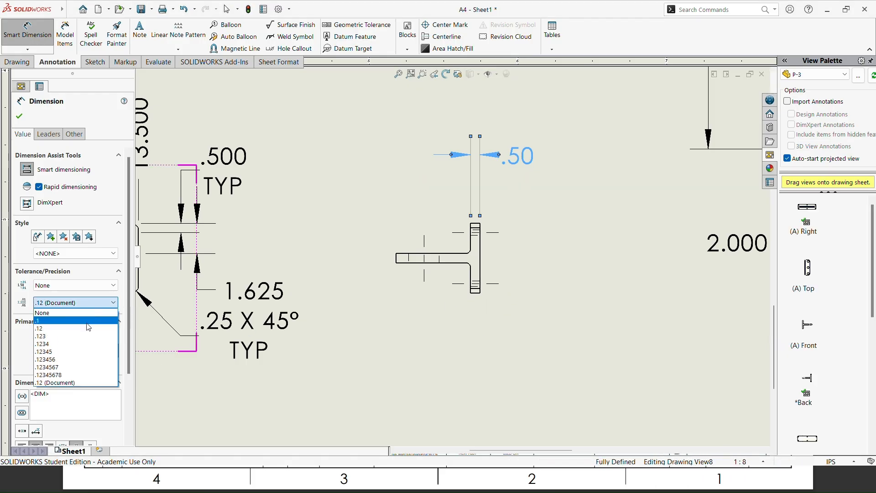
click(83, 336)
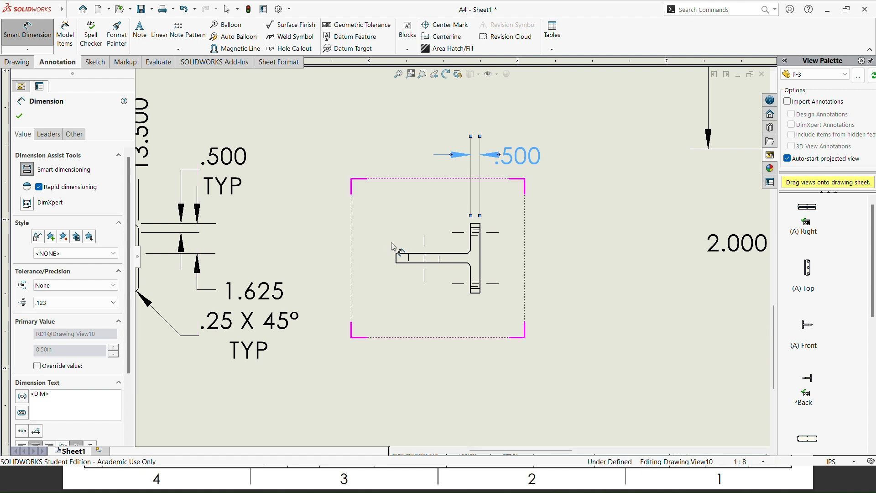
drag(524, 160, 540, 159)
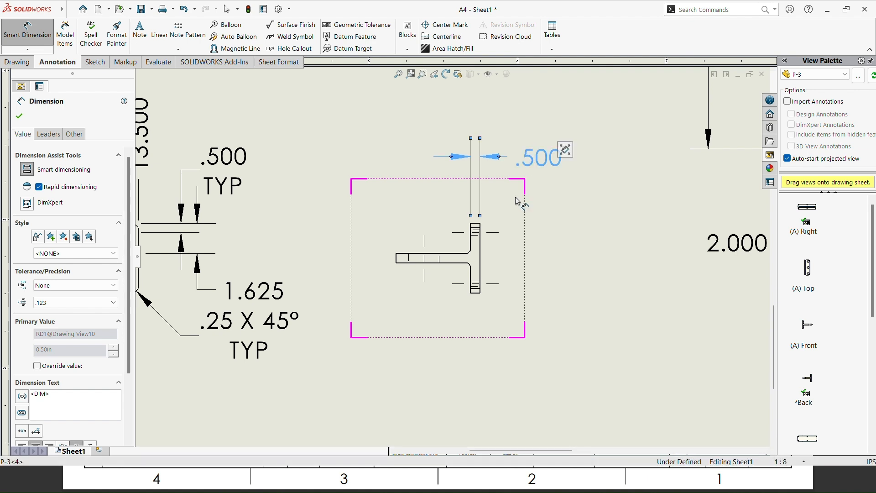
- Dimension the thickness of the side view's horizontal leg at its free end, with text above left and .123 precision
click(402, 263)
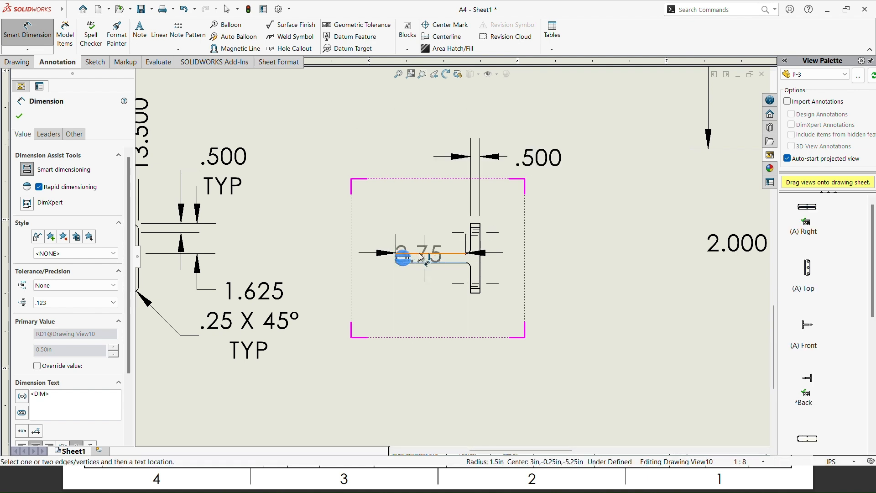
click(422, 252)
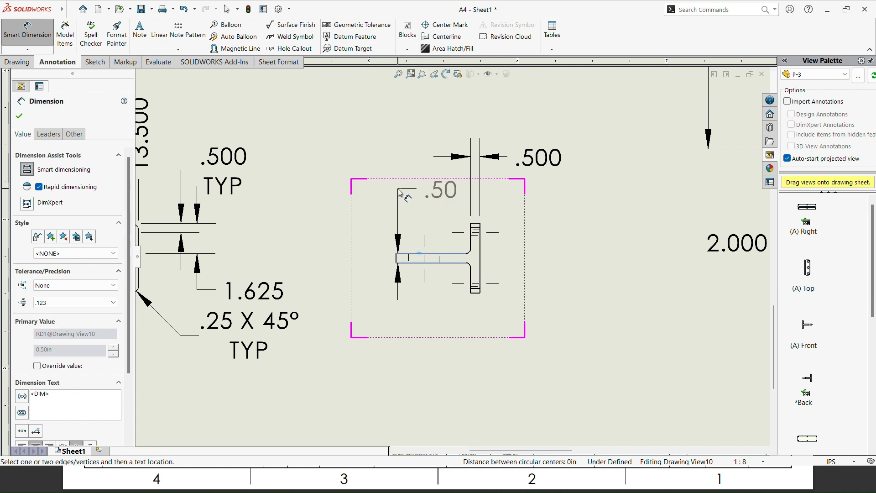
click(380, 197)
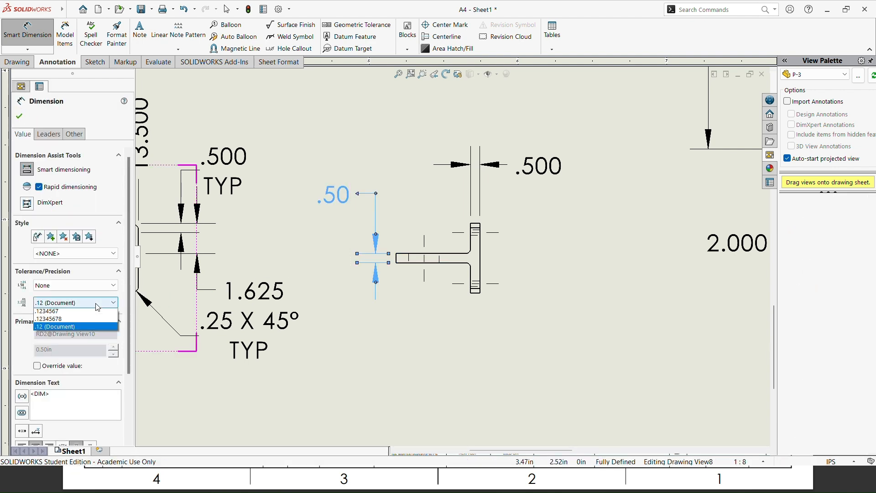
click(97, 302)
click(78, 335)
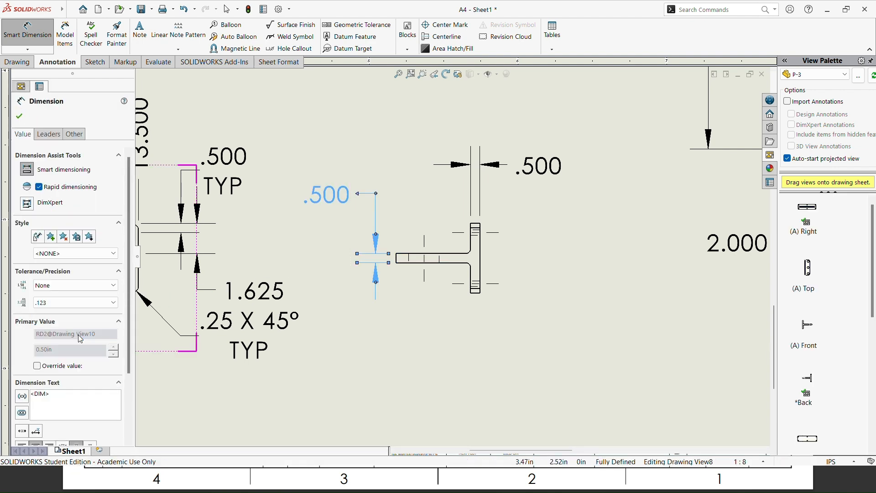
click(19, 118)
- Add a radius dimension to the side view's lower inside fillet, text below left, and compare it with A4.pdf
click(27, 31)
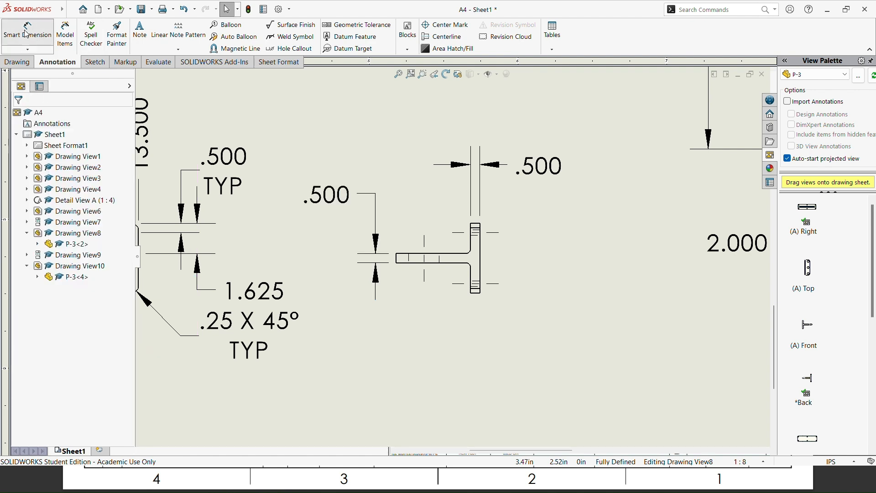
click(470, 269)
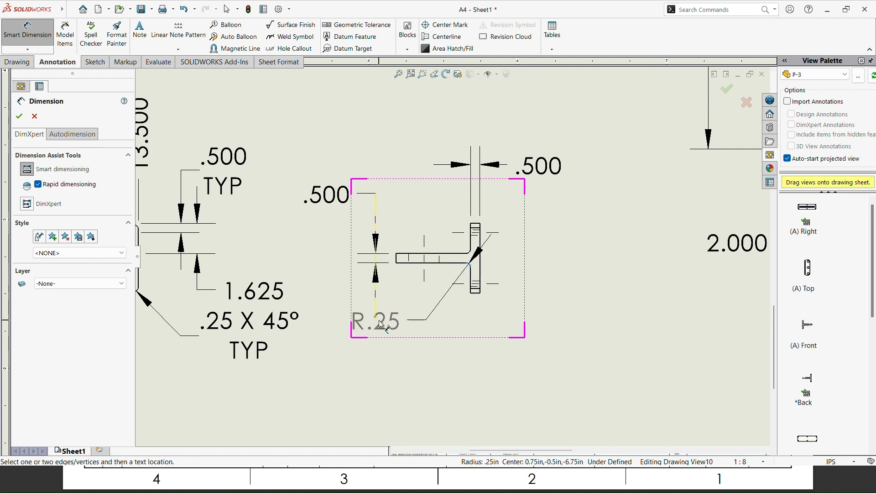
click(382, 325)
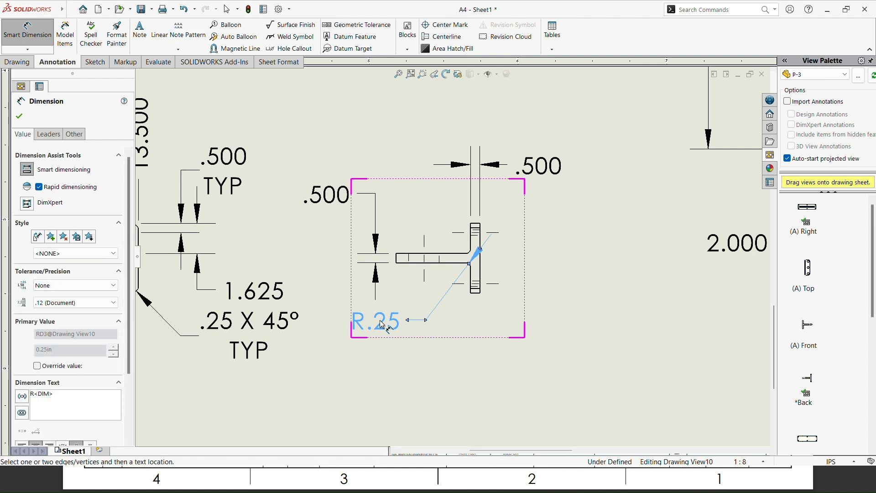
key(alt+Tab)
key(Tab)
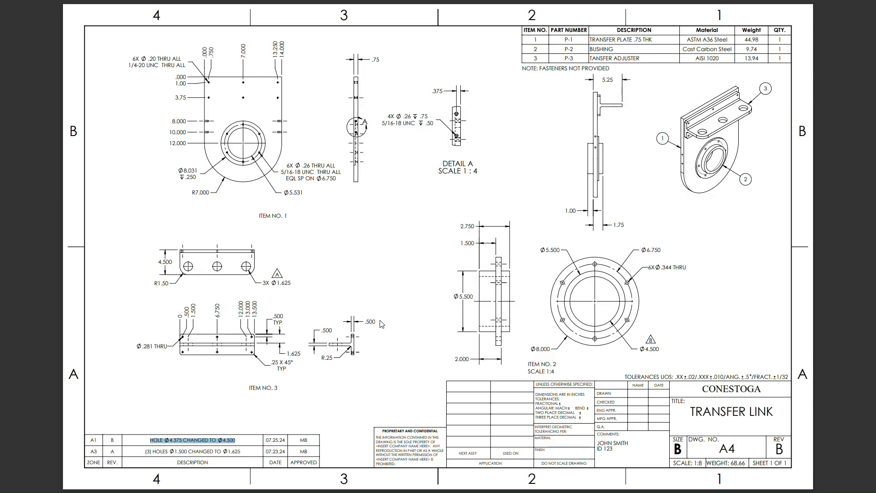
key(alt+Tab)
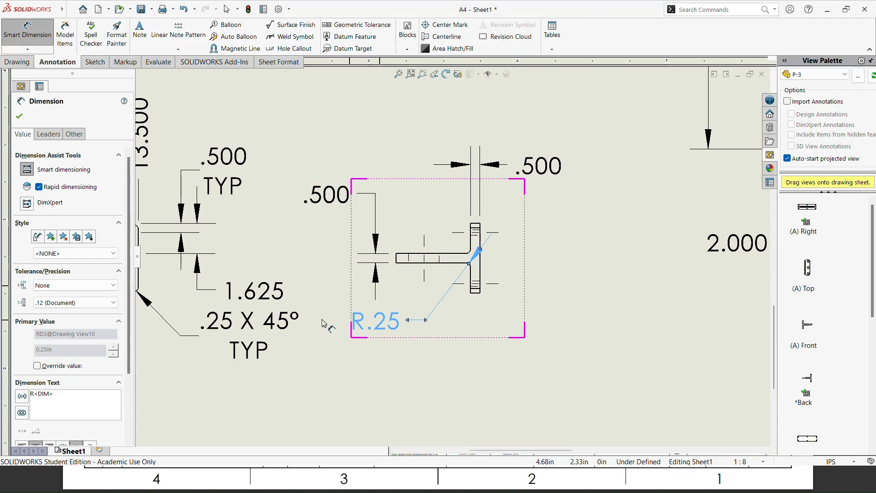
- Finish the fillet radius dimension, add the note ITEM NO. 3 below the hole-pattern view of P-3, and shift it clear of the TYP text
scroll(357, 202, up, 5)
scroll(309, 305, down, 2)
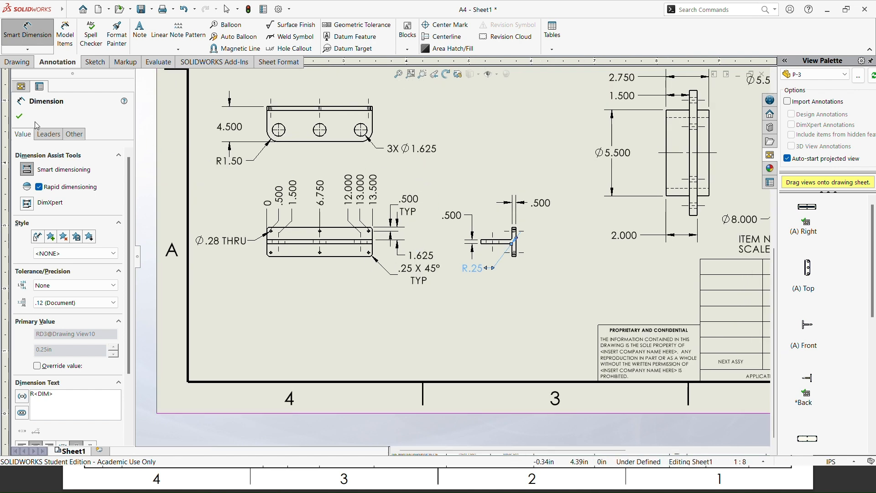
click(20, 115)
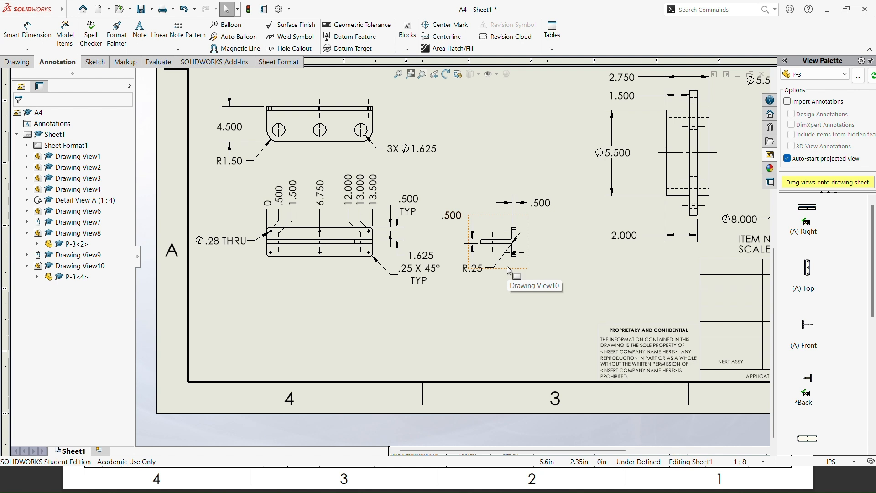
click(138, 32)
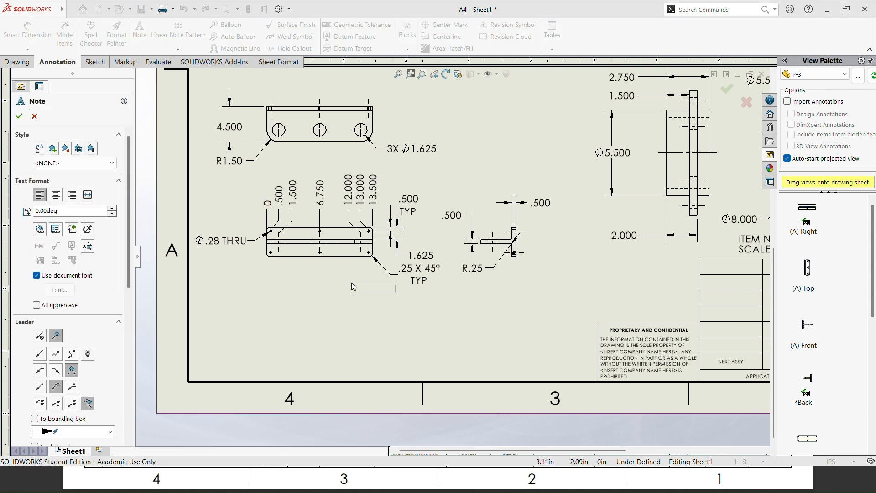
click(354, 287)
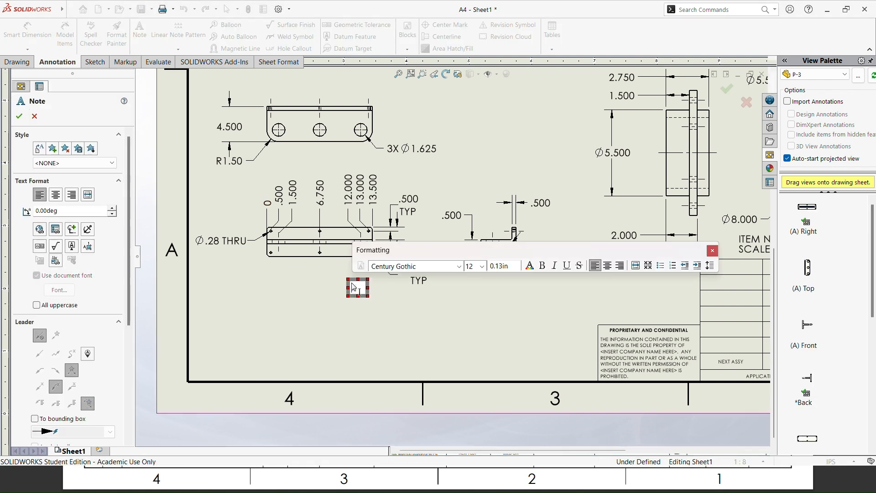
text(ITEM )
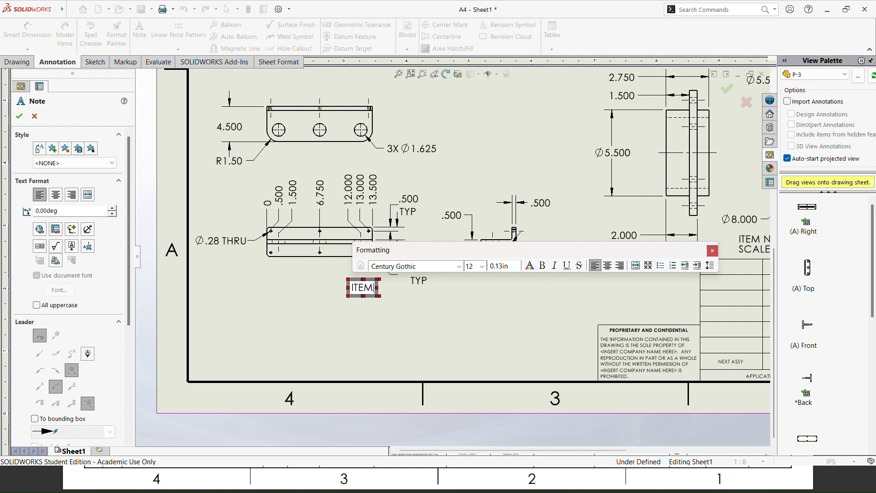
text(3)
text(NO)
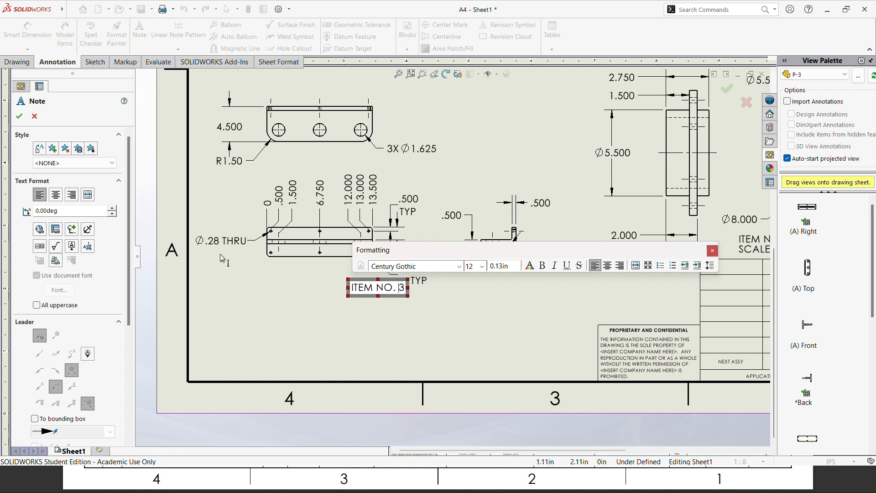
click(20, 117)
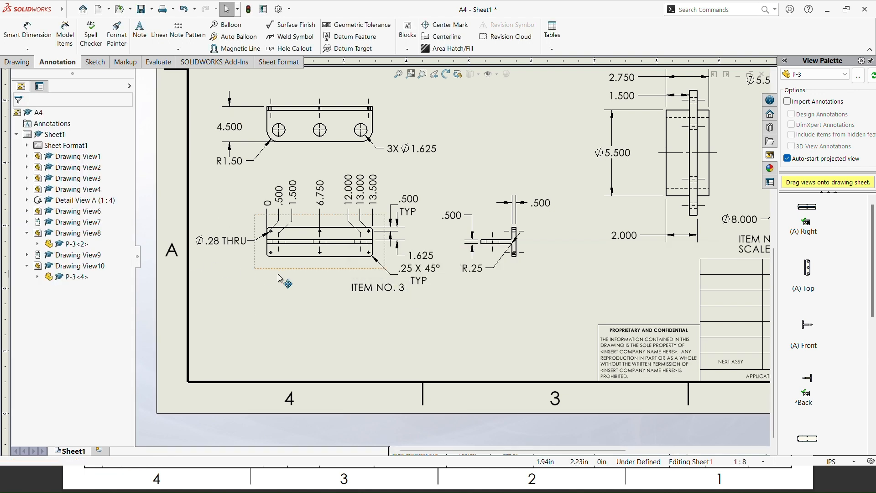
drag(364, 291, 348, 285)
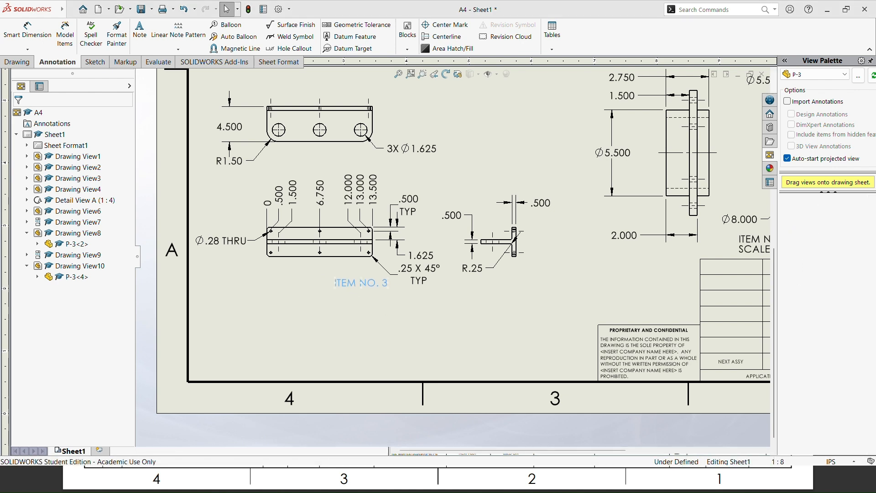
click(495, 303)
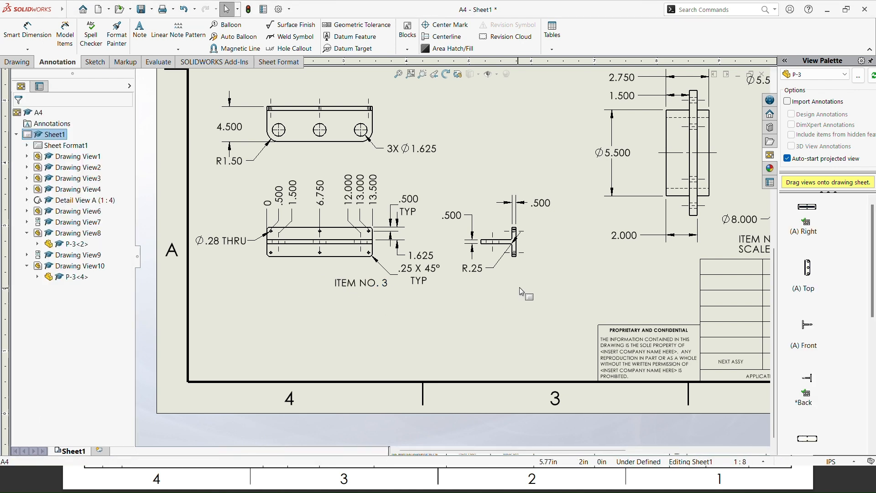
- Move the assembly side view with the 5.25 dimension slightly left and down on the sheet
scroll(518, 288, up, 2)
scroll(549, 271, up, 5)
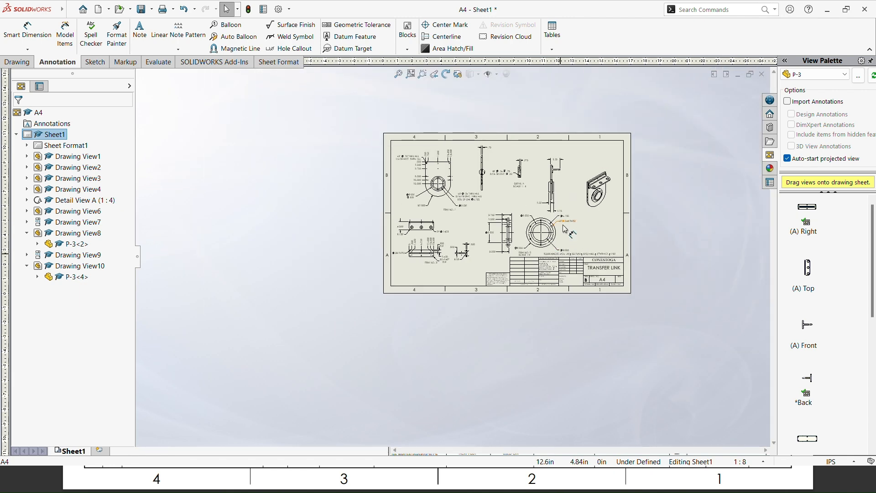
scroll(551, 239, down, 3)
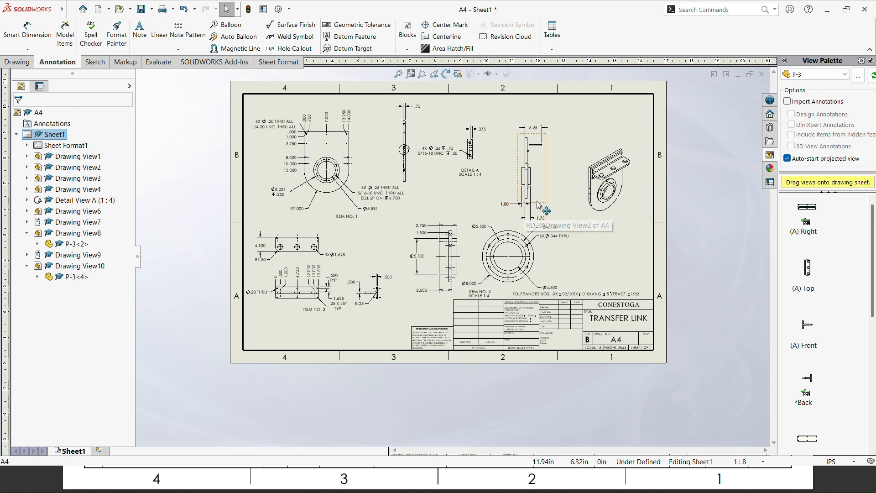
mouse_move(544, 206)
mouse_down()
mouse_move(534, 203)
mouse_move(539, 211)
mouse_up()
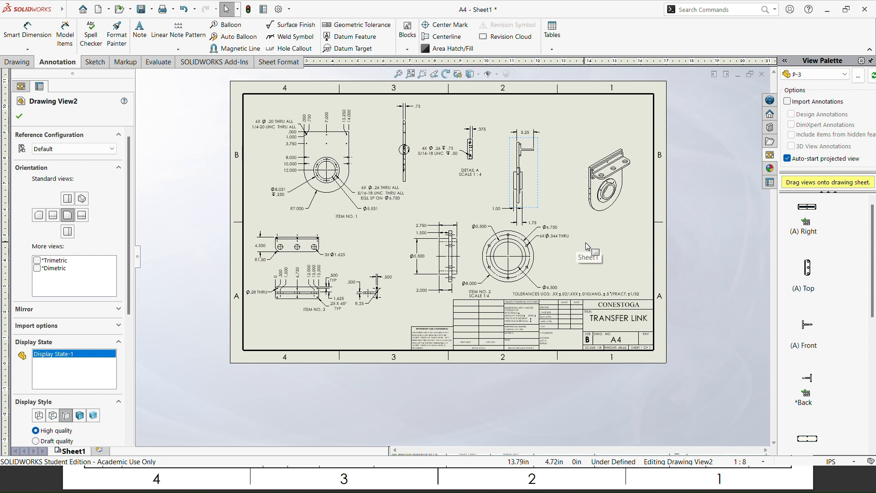
click(600, 247)
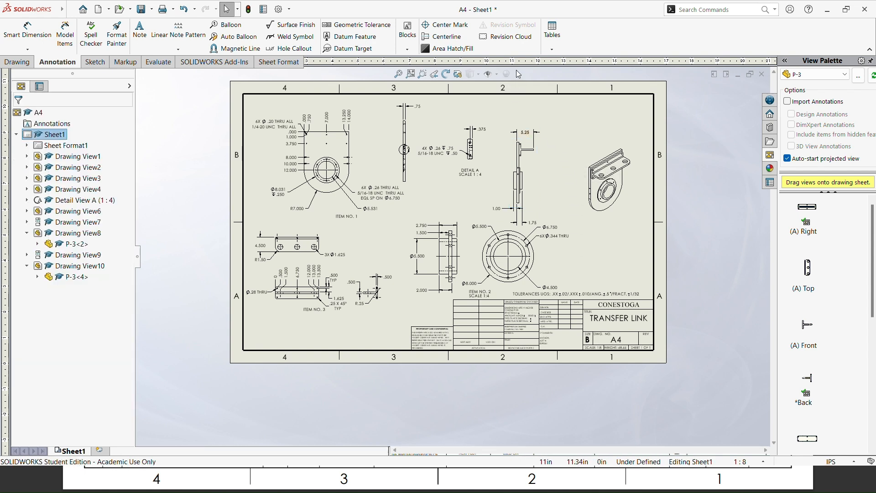
- Insert a revision table from the standard revision block template, using triangular revision symbols
click(558, 50)
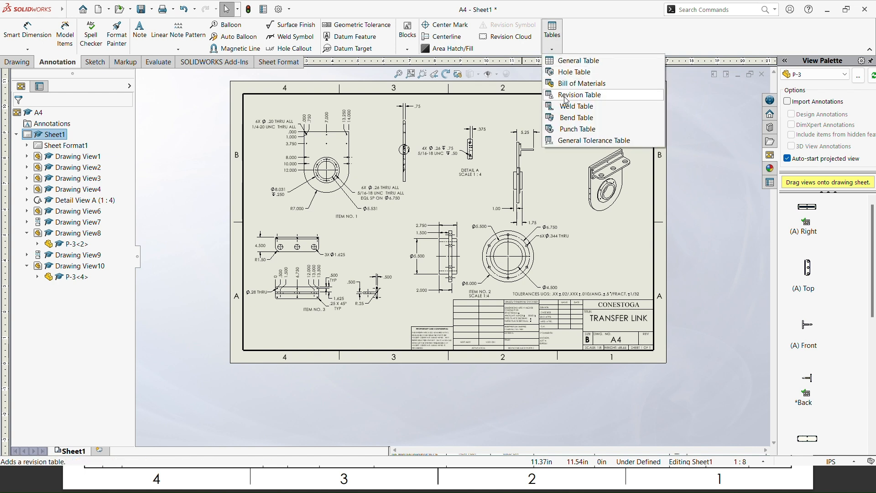
click(566, 96)
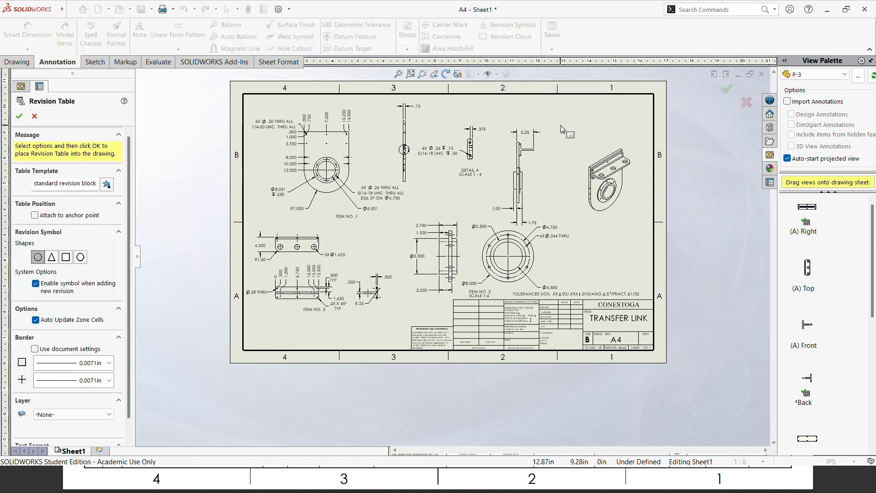
click(51, 258)
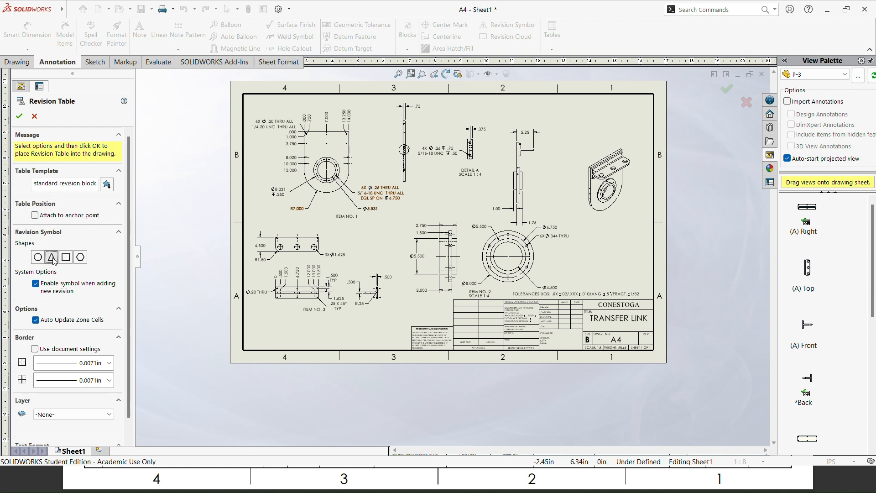
click(19, 117)
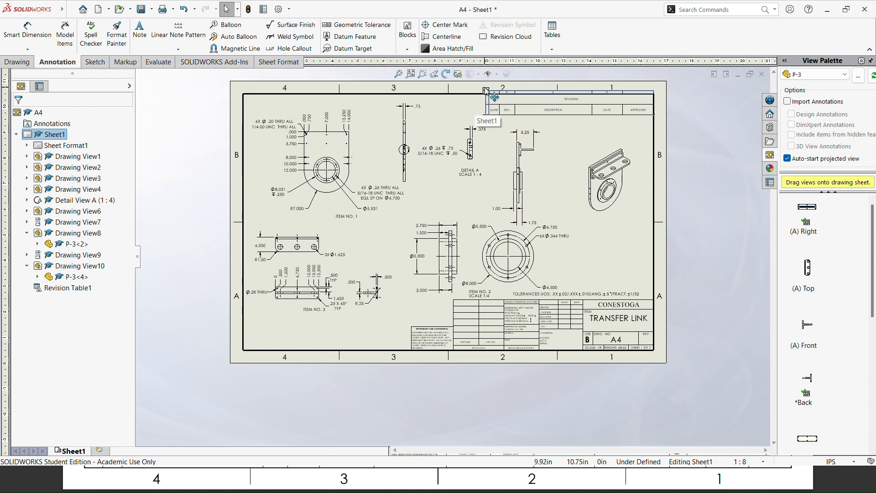
- Move the revision table to the sheet border's lower-left corner and collapse its REVISIONS title row
drag(488, 93, 247, 325)
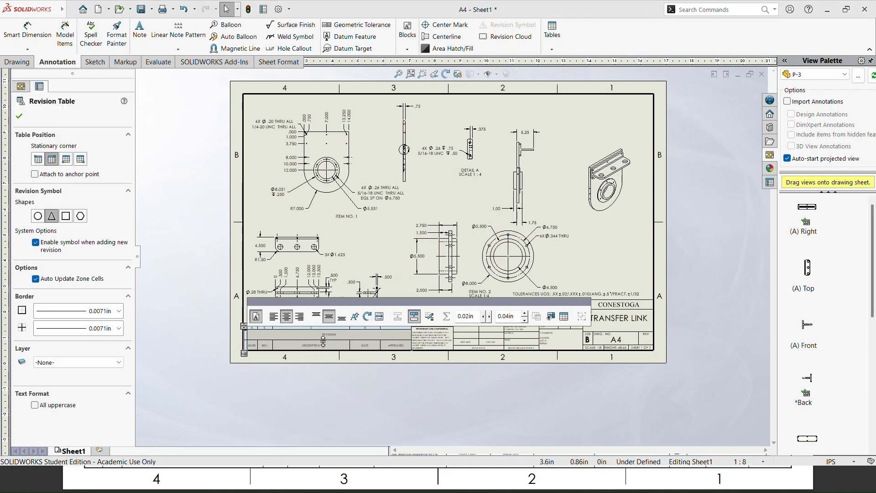
scroll(311, 338, down, 3)
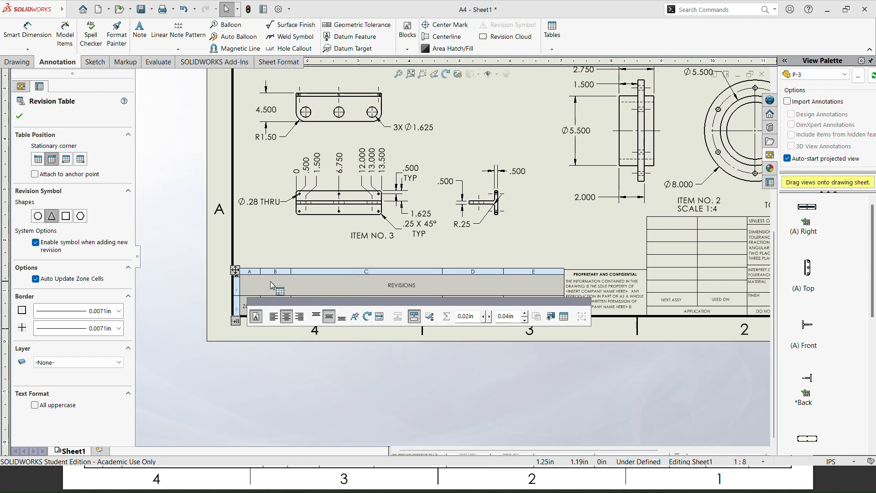
scroll(277, 287, down, 2)
scroll(292, 283, down, 1)
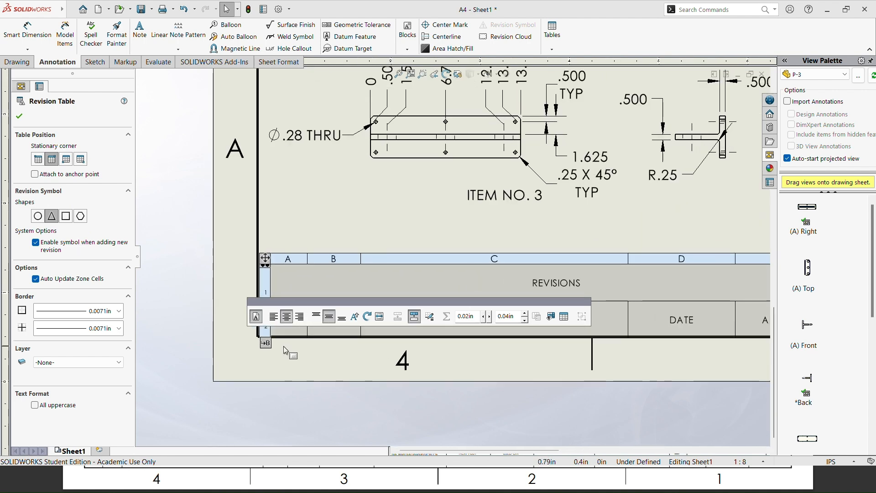
click(265, 267)
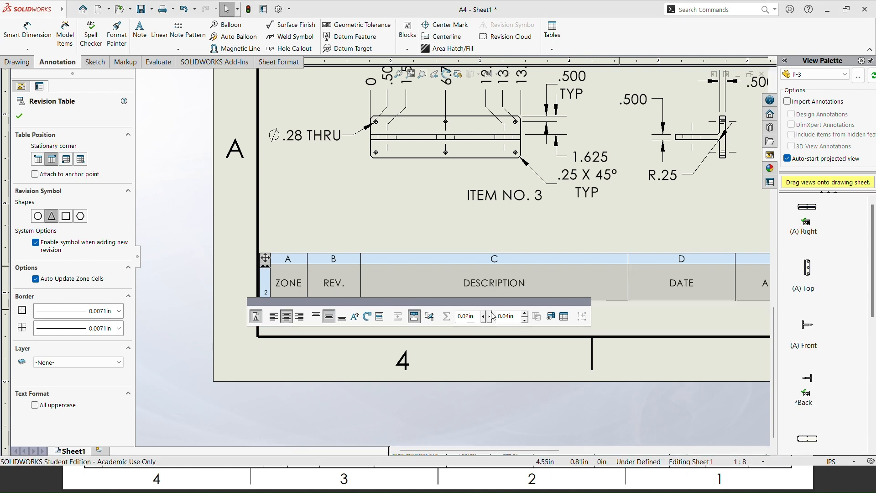
drag(293, 301, 398, 333)
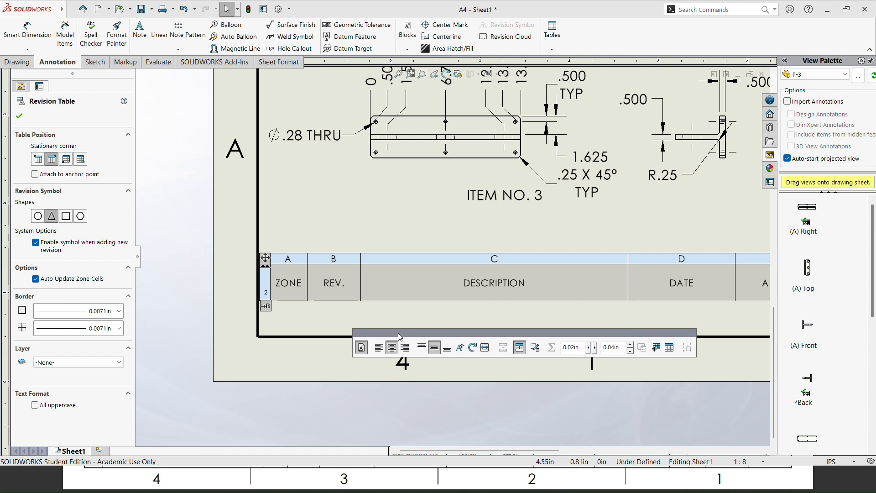
- Add revision A to the table, check A4.pdf, and place its triangle symbol just above the 3X Ø1.625 callout on P-3
click(266, 306)
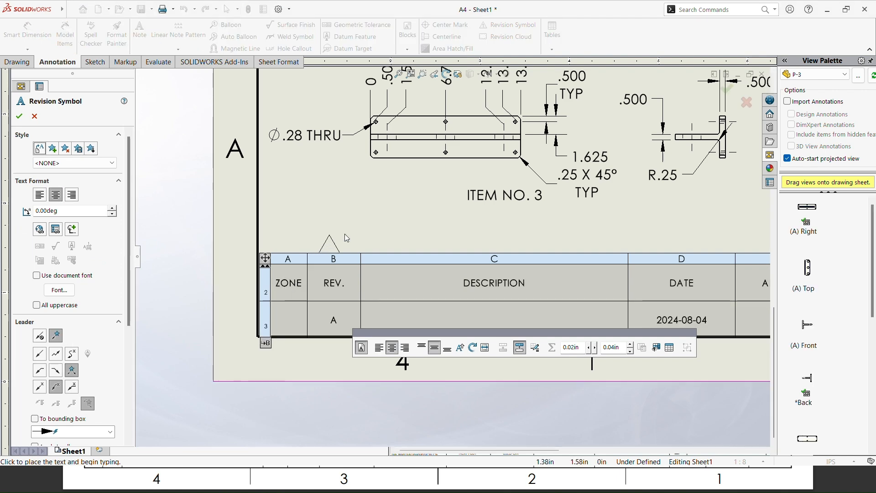
scroll(367, 221, up, 5)
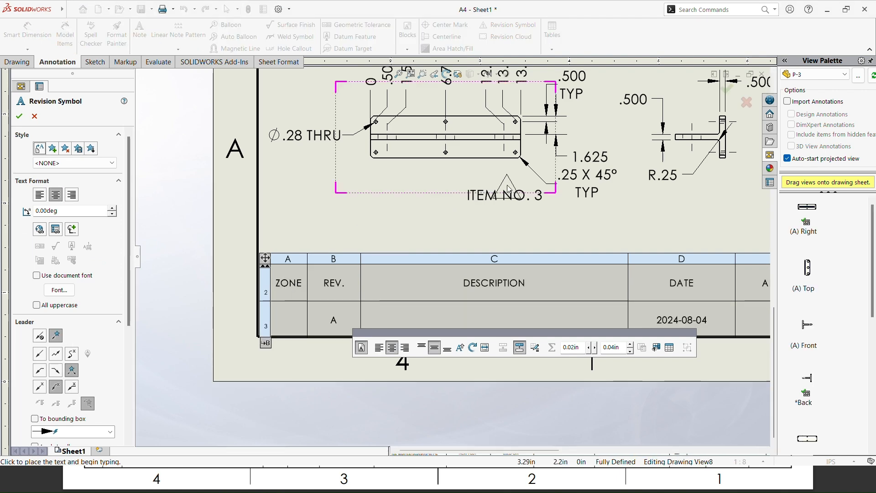
key(f)
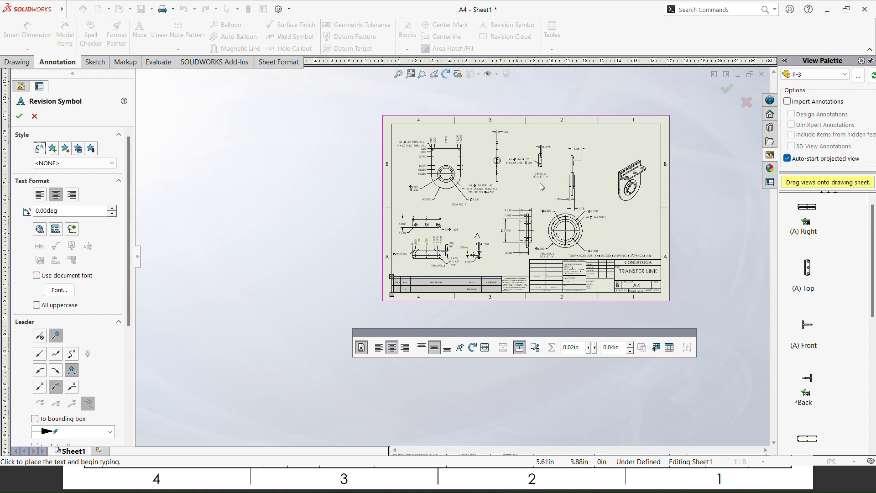
key(alt+Tab)
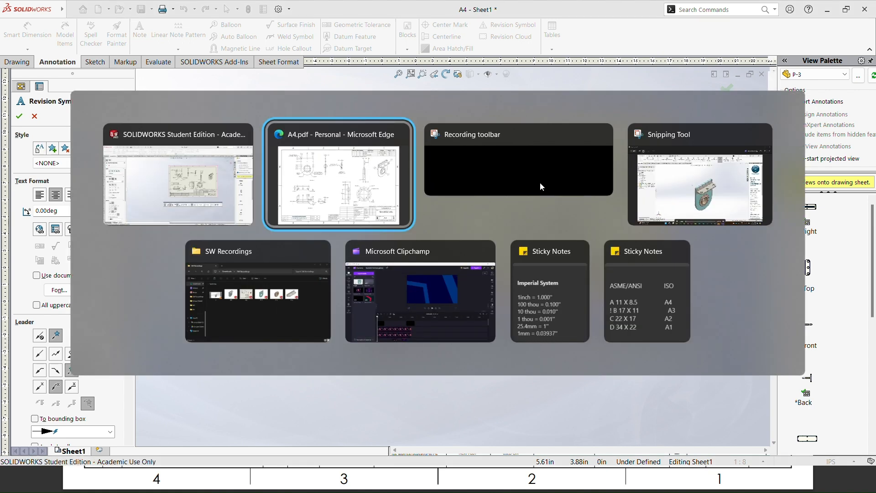
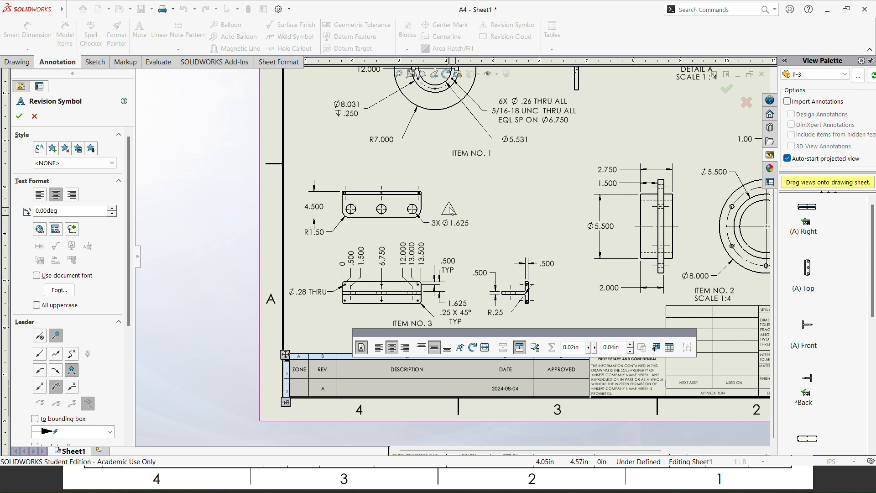
click(450, 211)
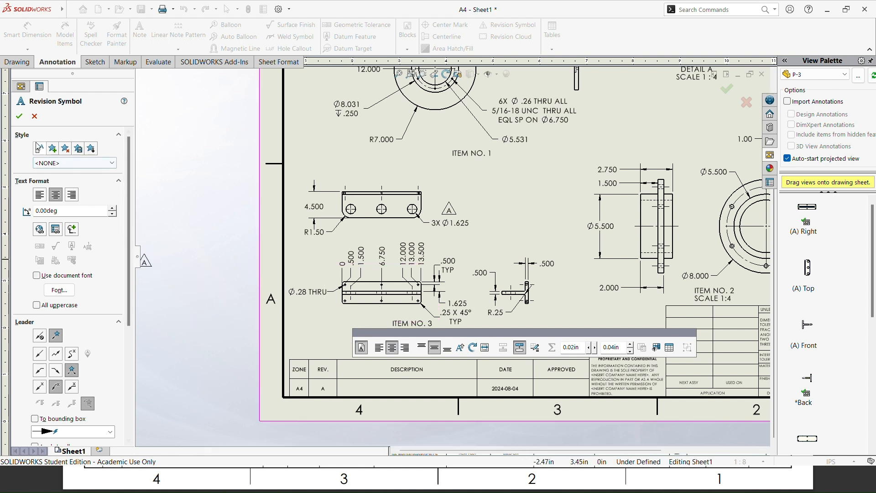
click(19, 116)
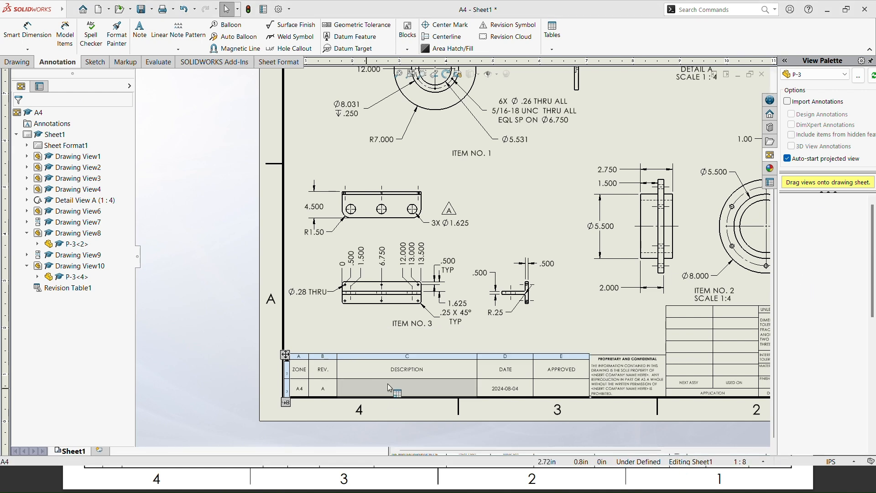
- Look up the revision A description in A4.pdf and enter "(3) HOLES 1.500 CHANGED TO 1.625" in the revision row
key(alt+Tab)
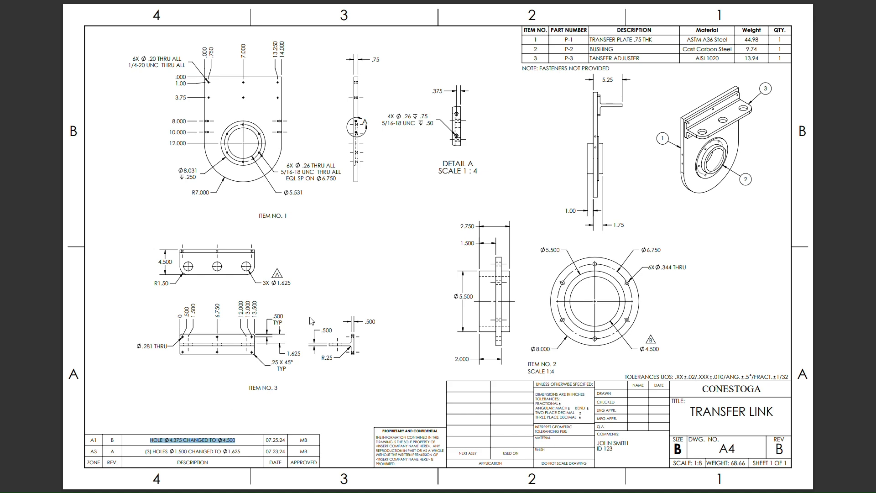
key(Escape)
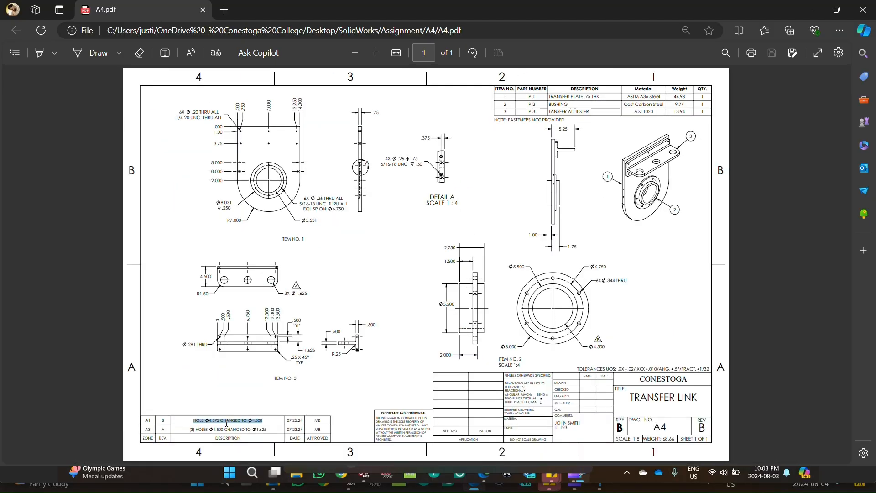
click(206, 432)
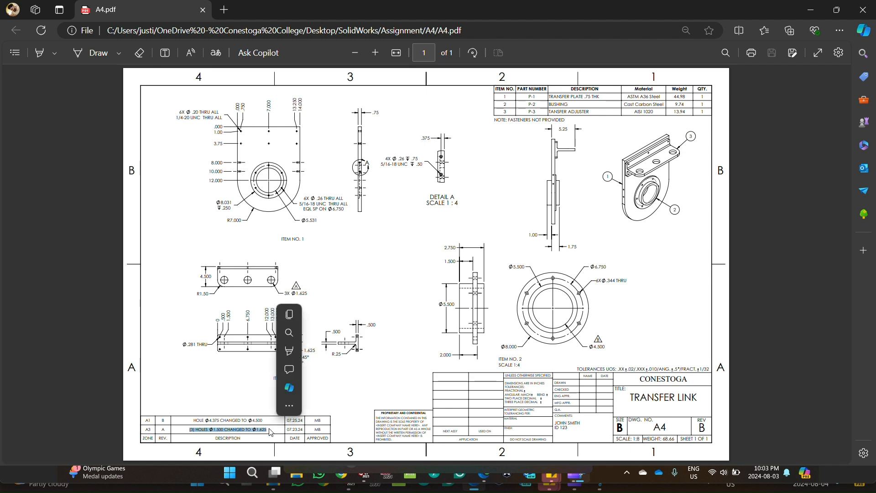
key(Escape)
key(alt+Tab)
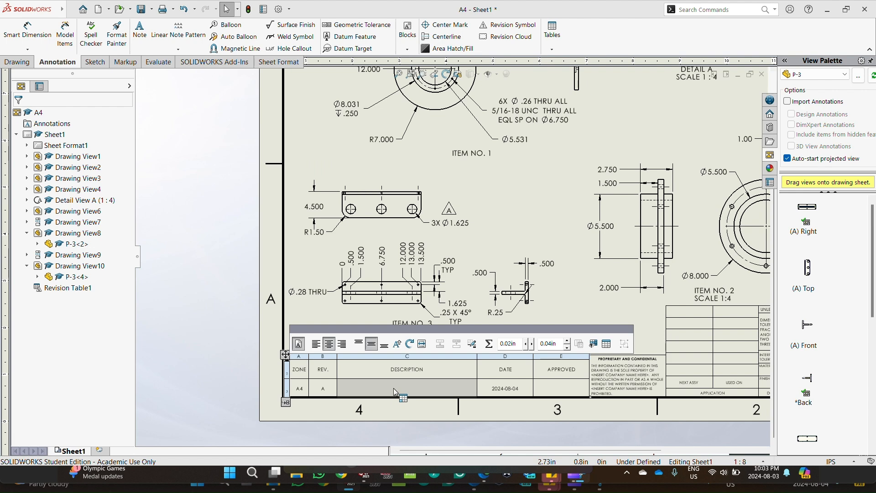
double_click(393, 388)
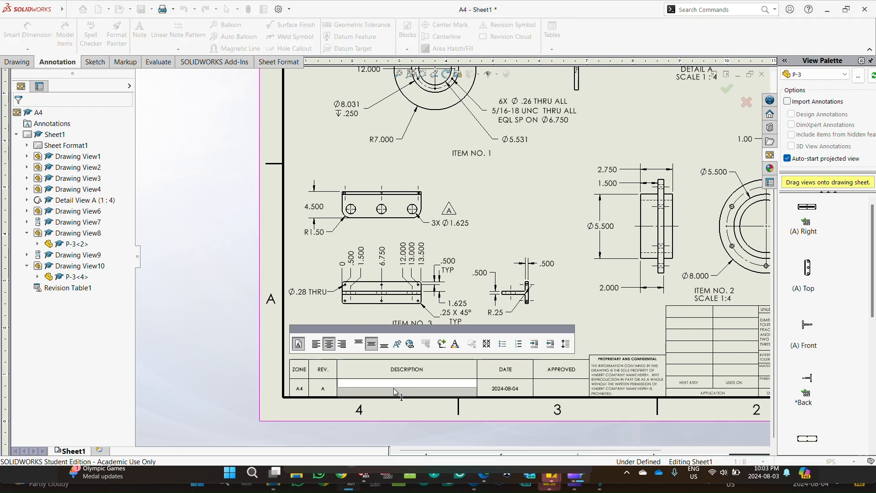
text((3) HOLES 1.500 CHANGED TO 1.625)
key(Escape)
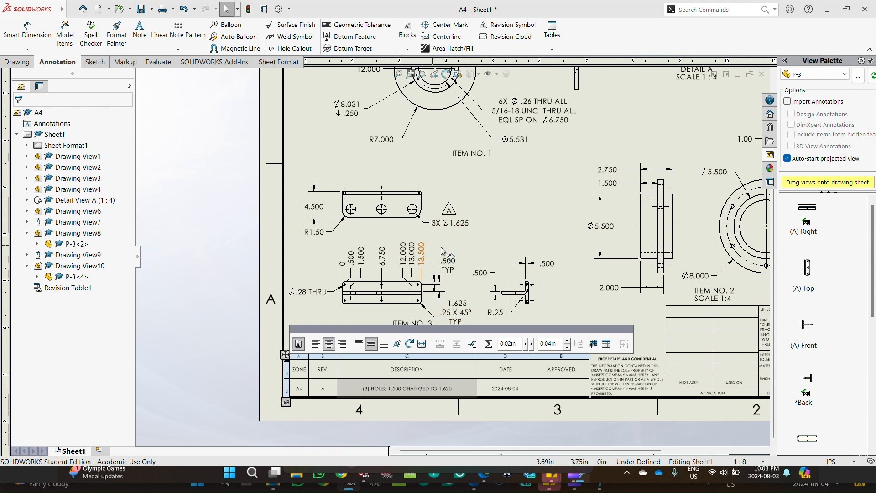
- Enter the approver's initials in the APPROVED cell of revision A
click(550, 392)
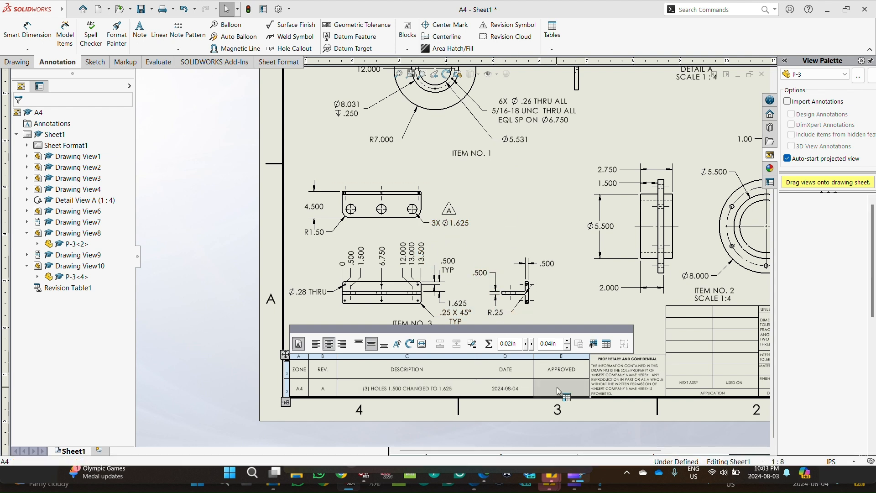
click(559, 391)
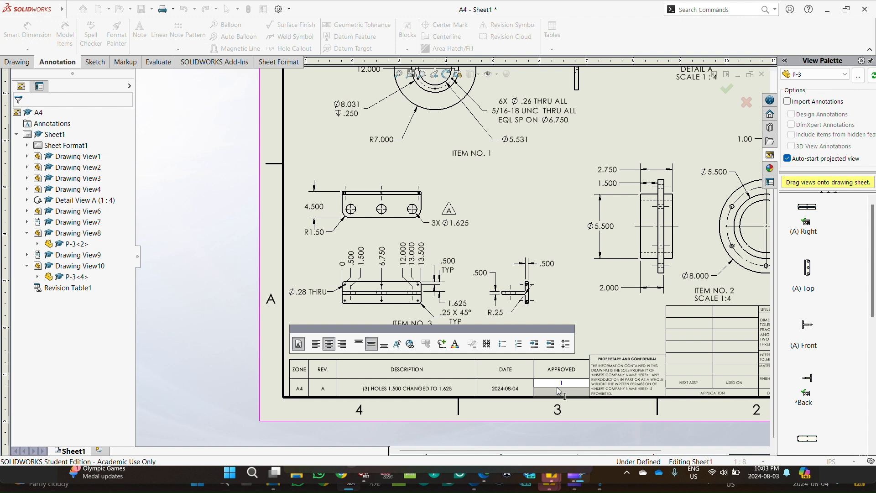
text(MJ)
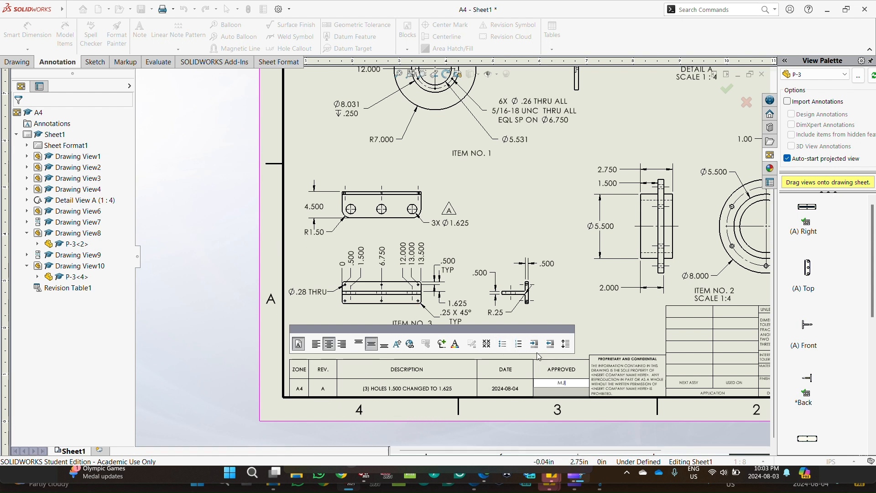
key(Escape)
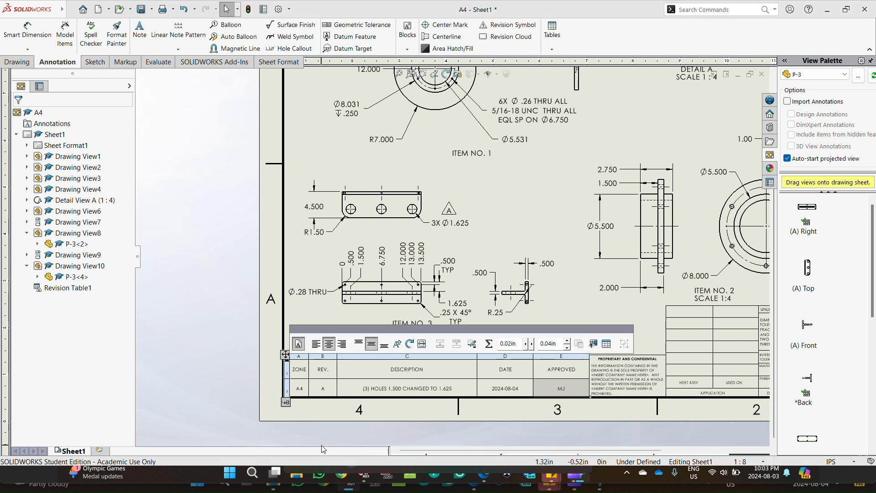
- Add revision B to the revision table and place its triangle symbol just above the Ø4.500 callout on item no. 2
click(286, 403)
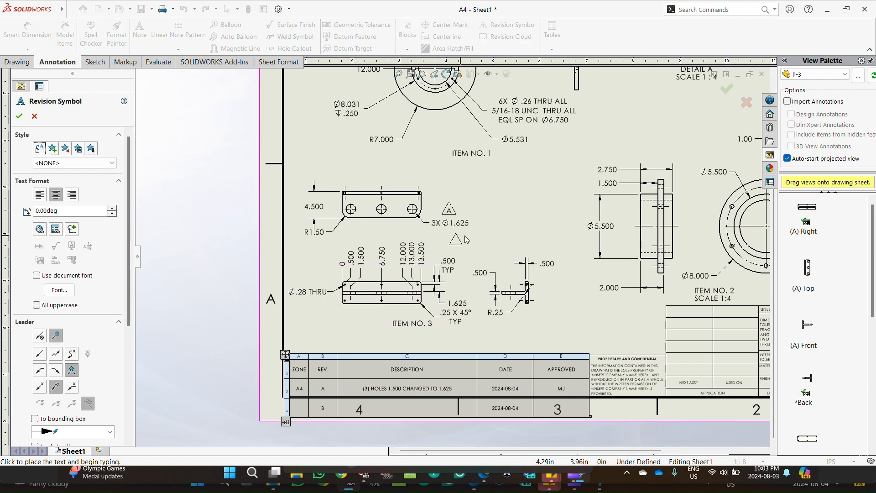
scroll(669, 287, up, 3)
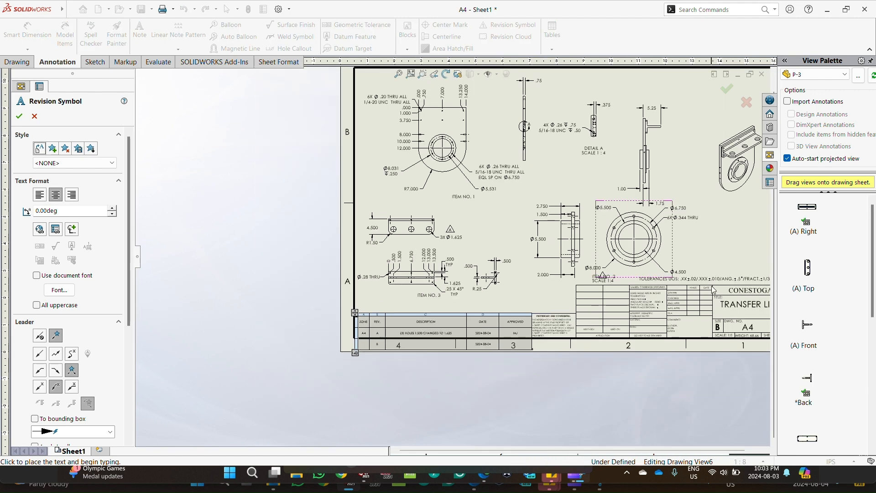
scroll(693, 278, down, 2)
scroll(670, 290, down, 2)
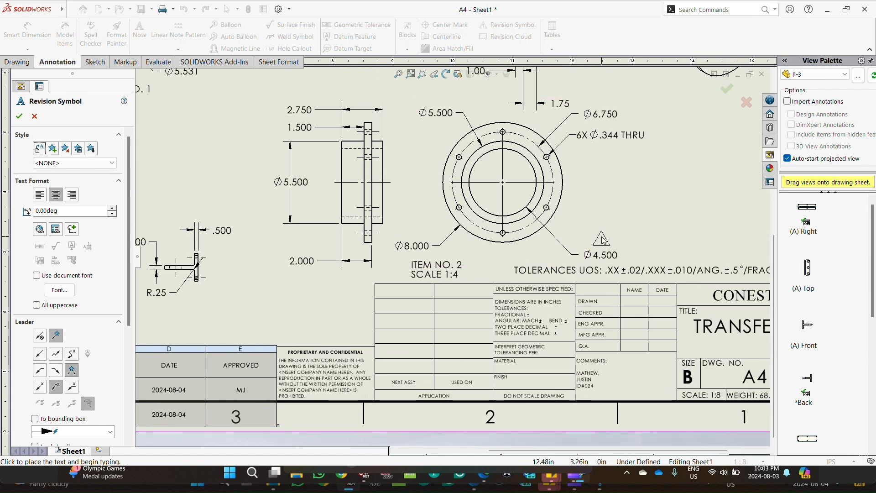
click(602, 238)
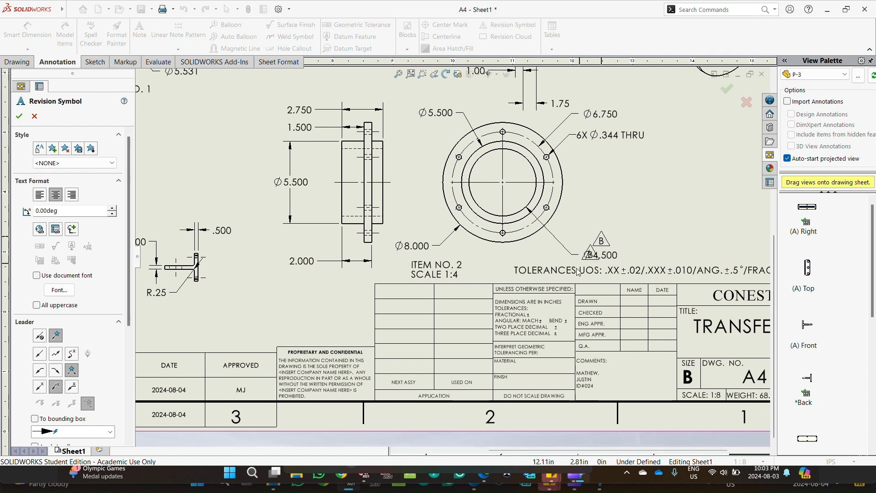
click(18, 116)
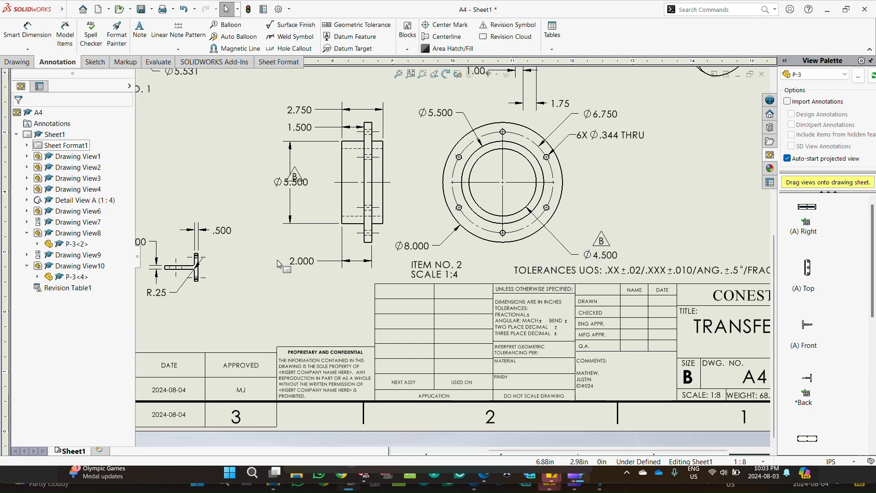
- Move the revision table up so that its revision B row rests on the sheet's bottom border line
key(f)
scroll(256, 331, up, 2)
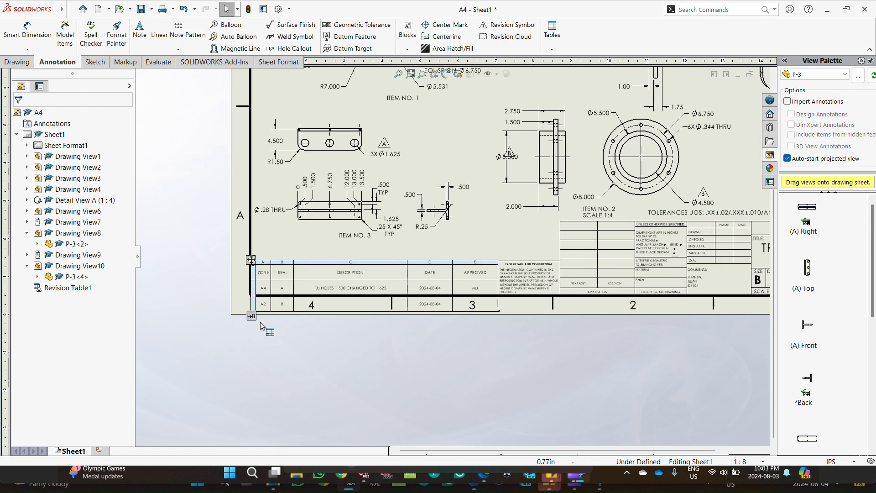
drag(255, 267, 253, 245)
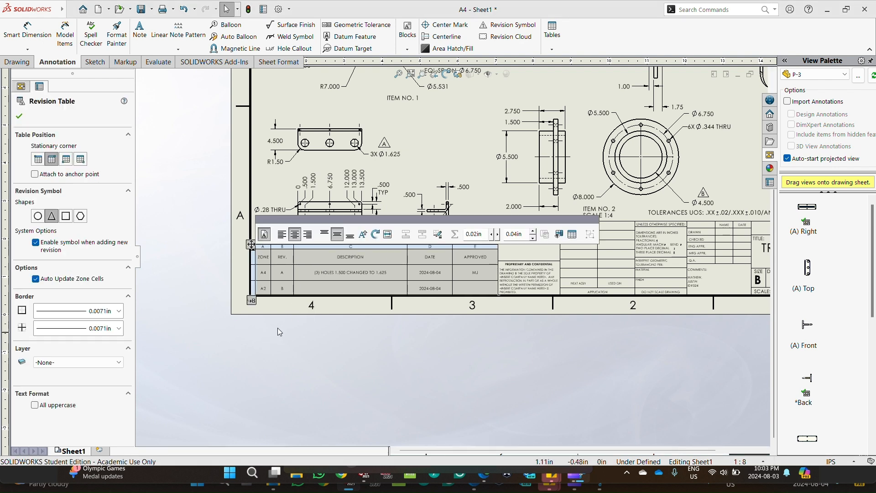
- Copy the revision B description from A4.pdf and enter "HOLE 4.375 CHANGED TO 4.500" in the revision B row
click(323, 286)
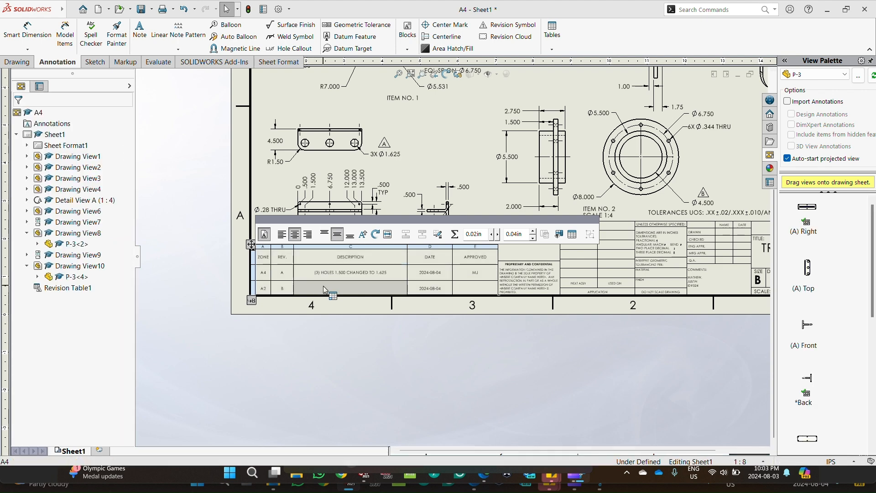
key(alt+Tab)
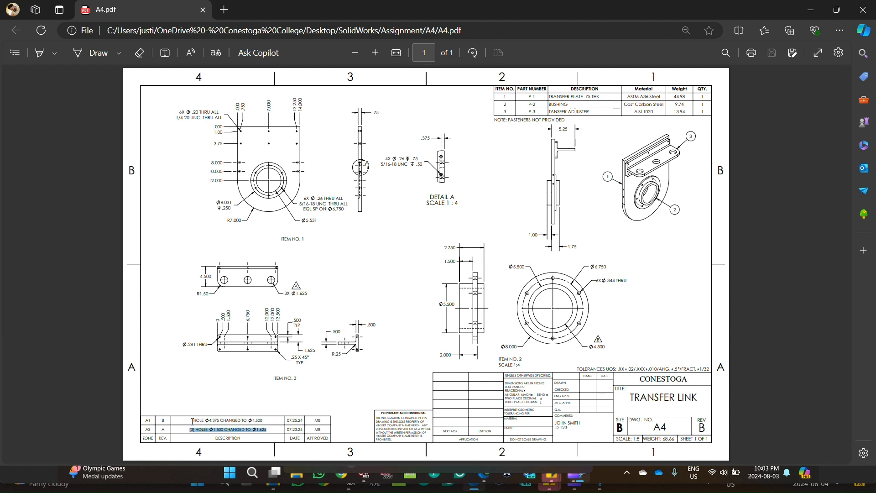
click(192, 422)
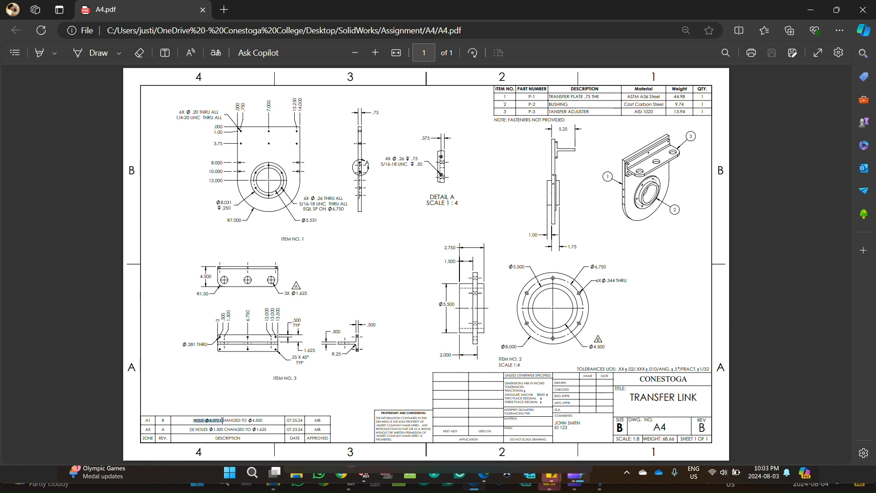
key(ctrl+c)
key(alt+Tab)
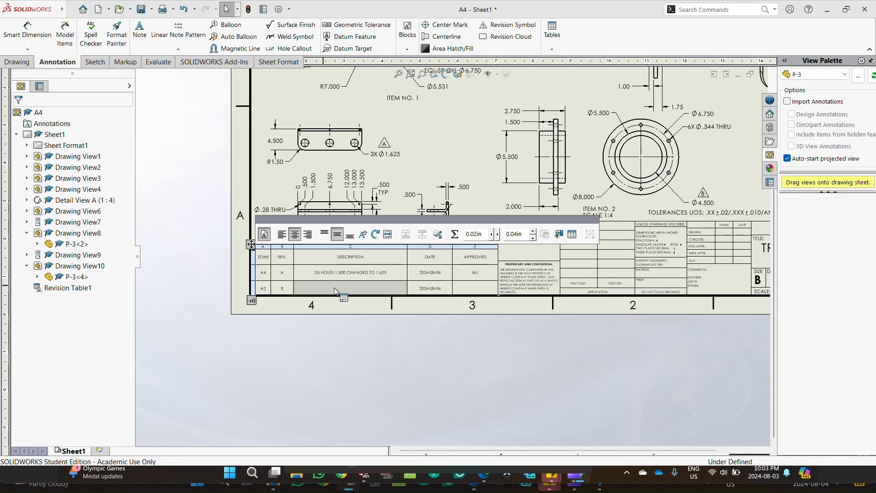
double_click(335, 292)
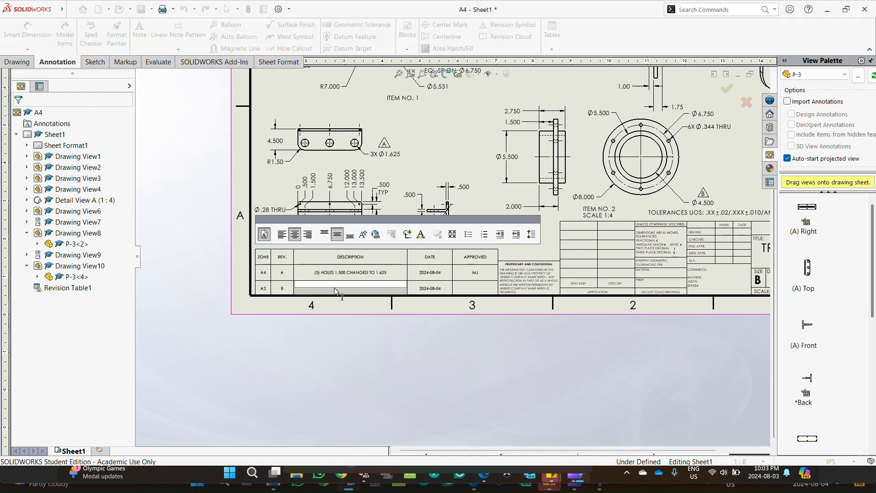
key(ctrl+v)
key(Escape)
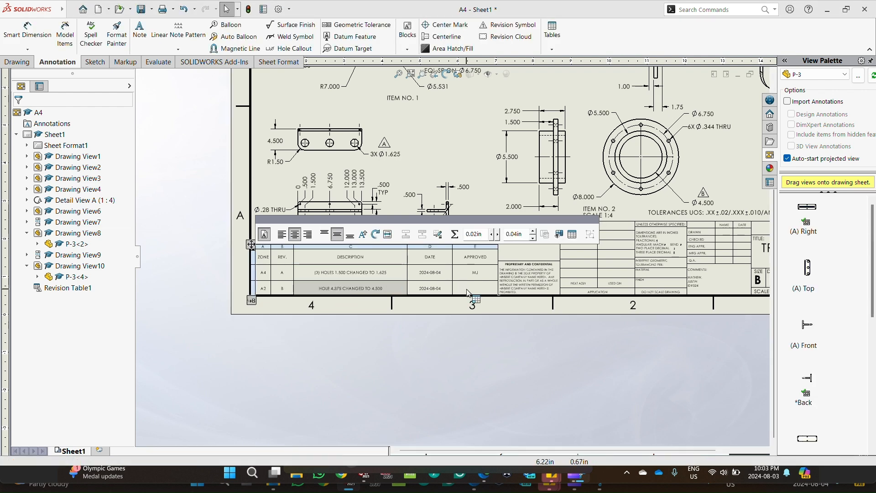
- Enter the approver's initials in the APPROVED cell of revision B
double_click(470, 292)
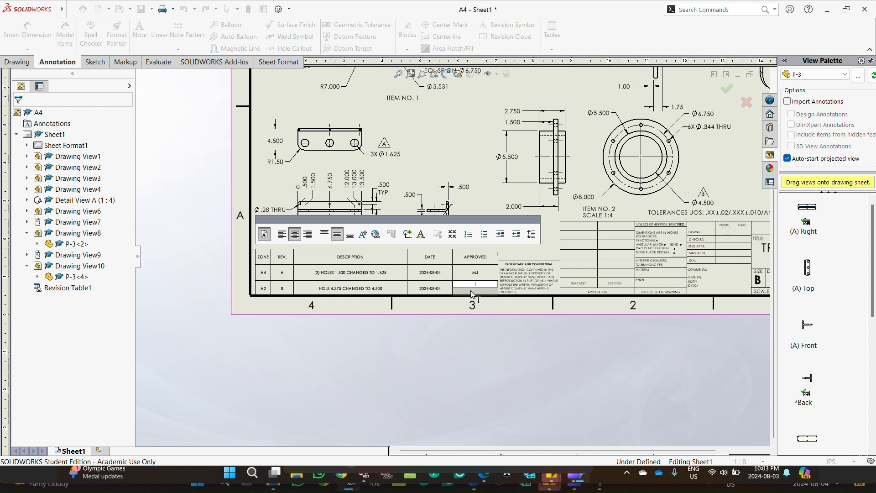
key(Escape)
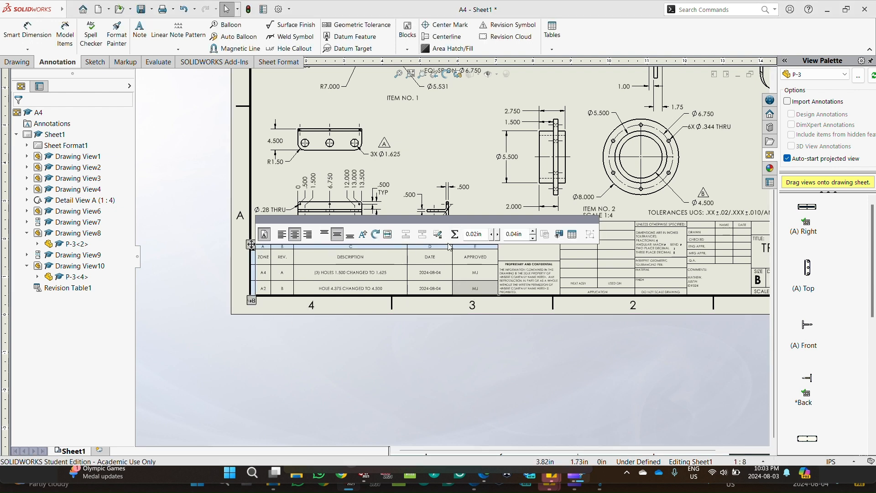
click(349, 343)
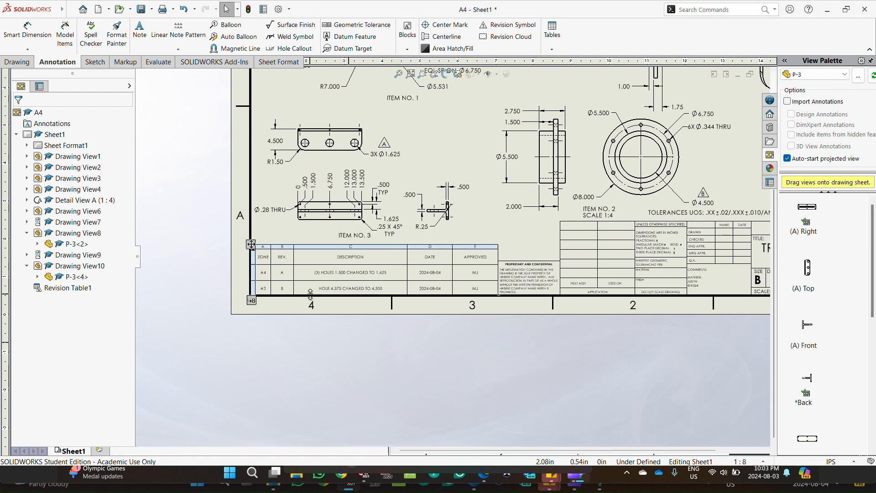
- Align the revision table with the sheet's left border line and set its header row to the bottom of the table
click(252, 247)
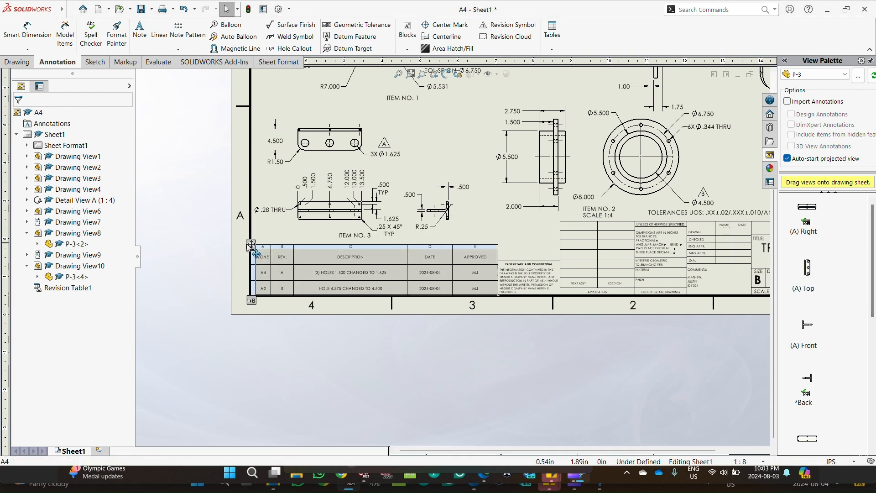
drag(251, 245, 246, 243)
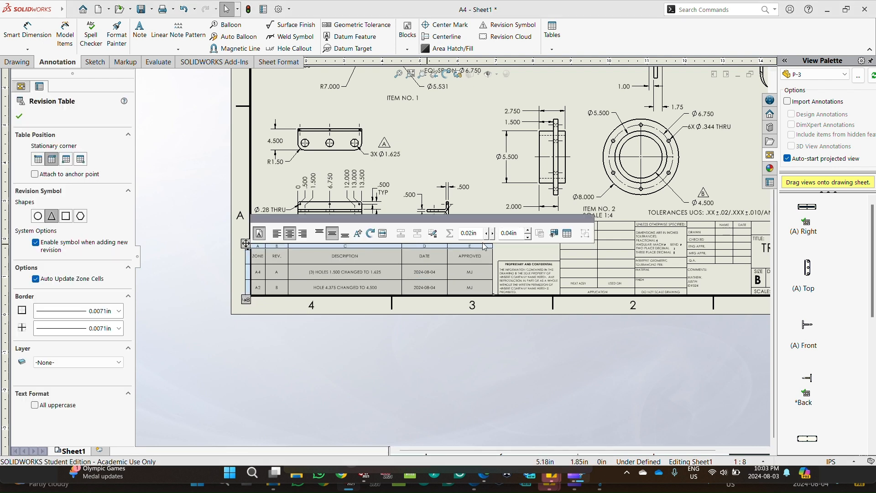
click(566, 233)
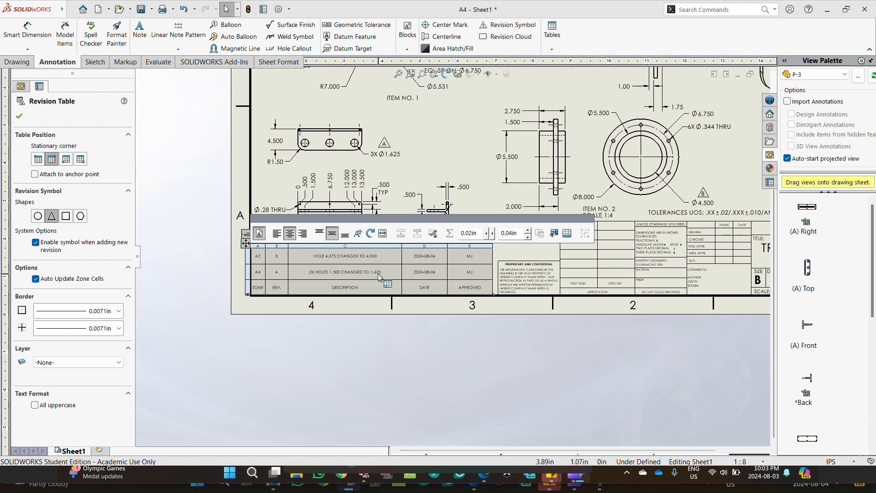
click(359, 308)
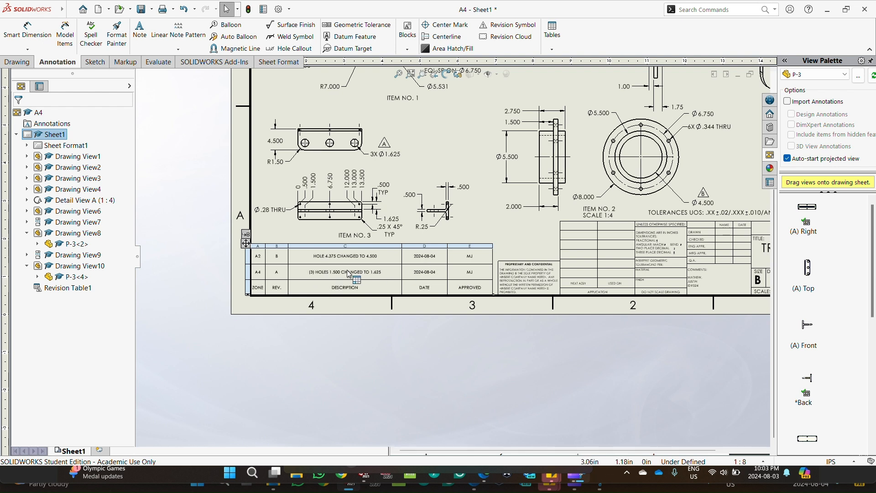
- Narrow the revision table's DESCRIPTION, DATE and APPROVED columns to make the table more compact
drag(403, 261, 443, 264)
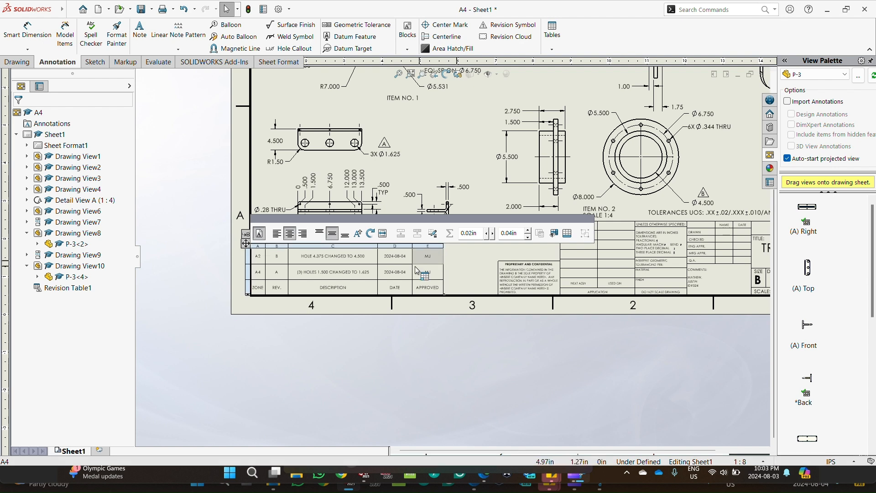
click(280, 260)
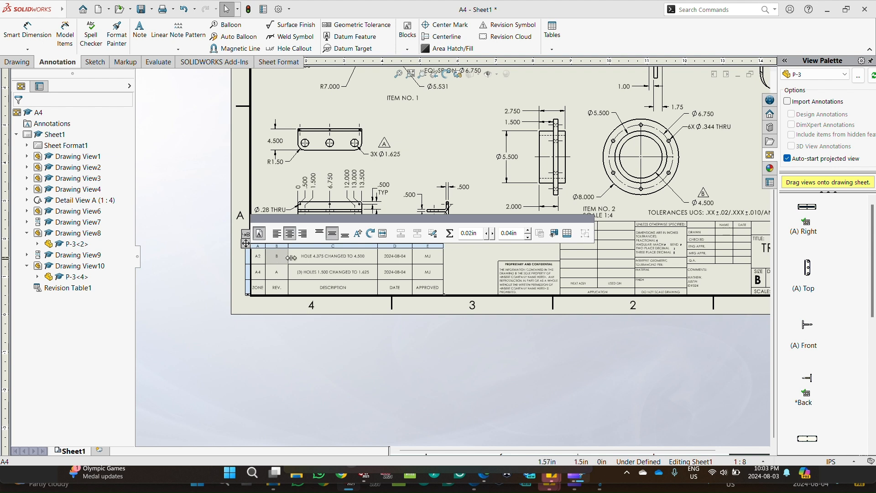
click(314, 247)
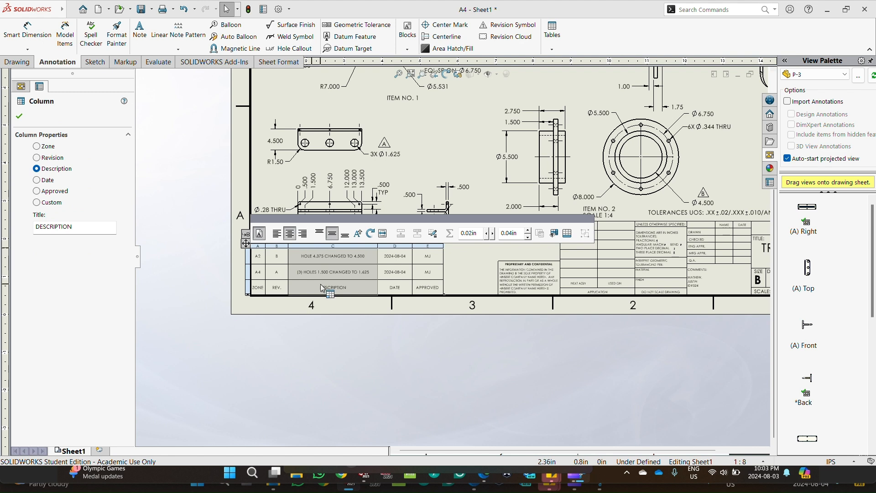
click(410, 348)
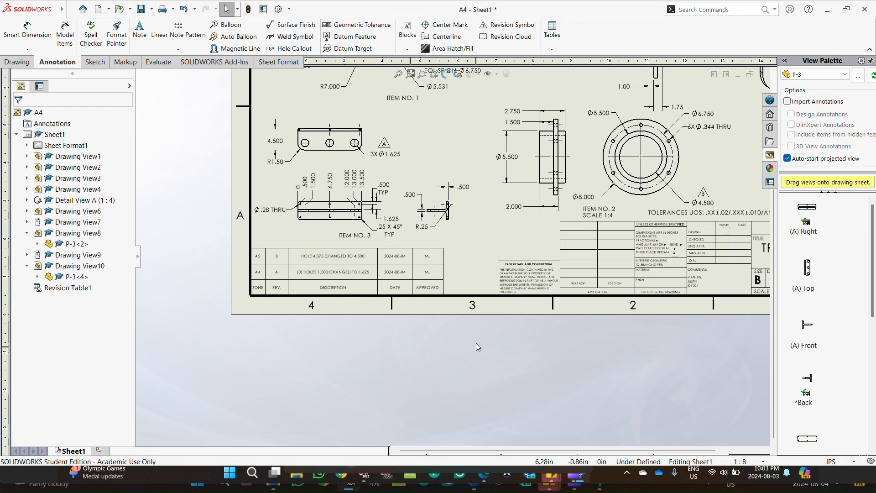
- Insert a parts-only bill of materials for the isometric assembly view with the bom-standard template, in the sheet border's upper-right corner
scroll(566, 273, up, 4)
scroll(511, 167, down, 3)
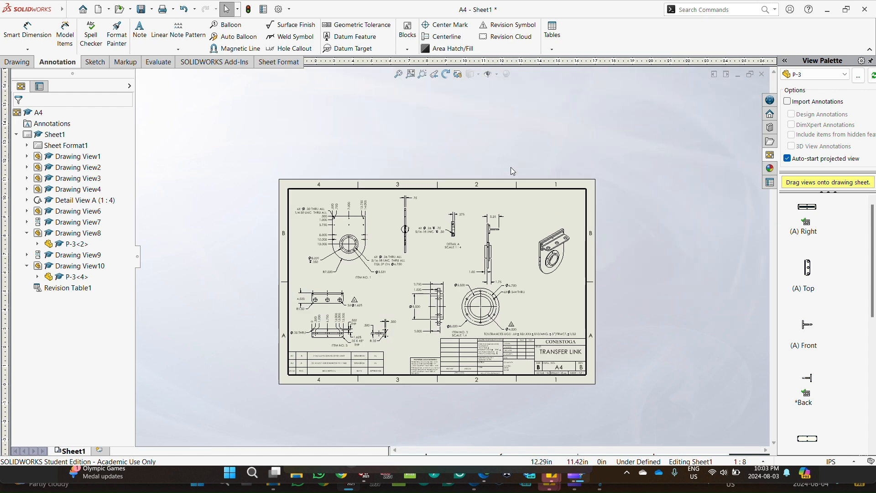
scroll(514, 250, down, 2)
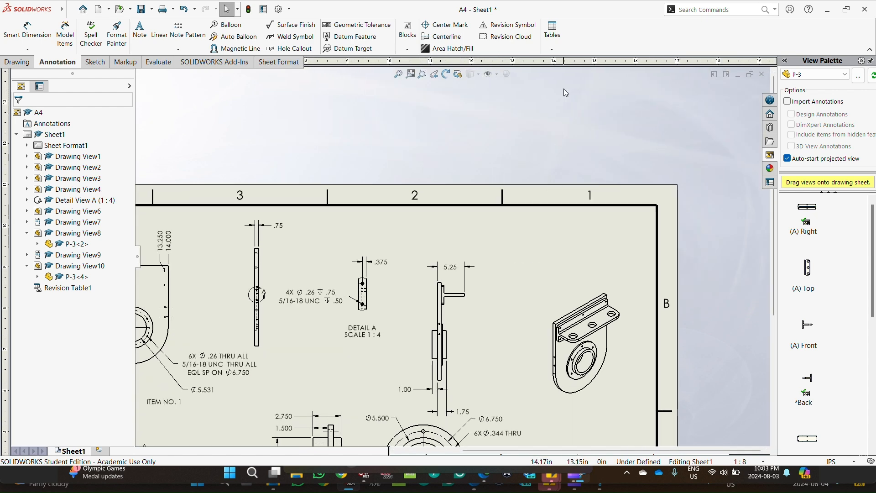
click(552, 51)
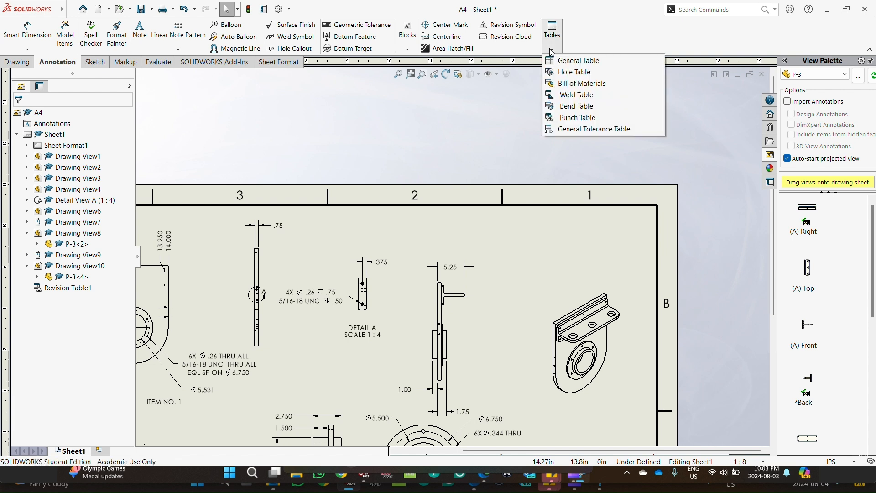
click(584, 85)
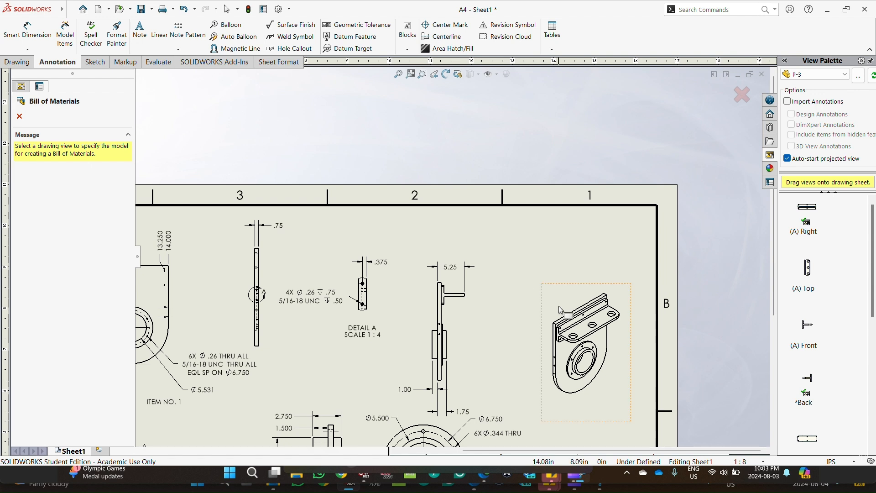
click(603, 358)
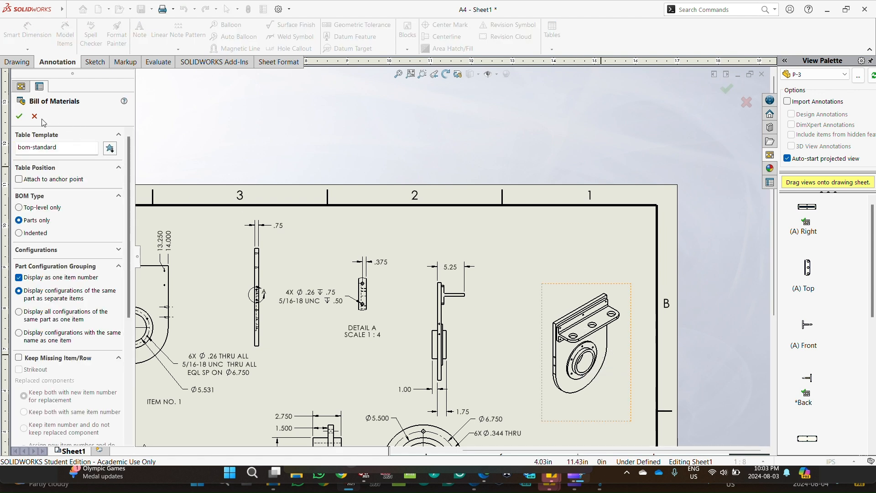
click(19, 116)
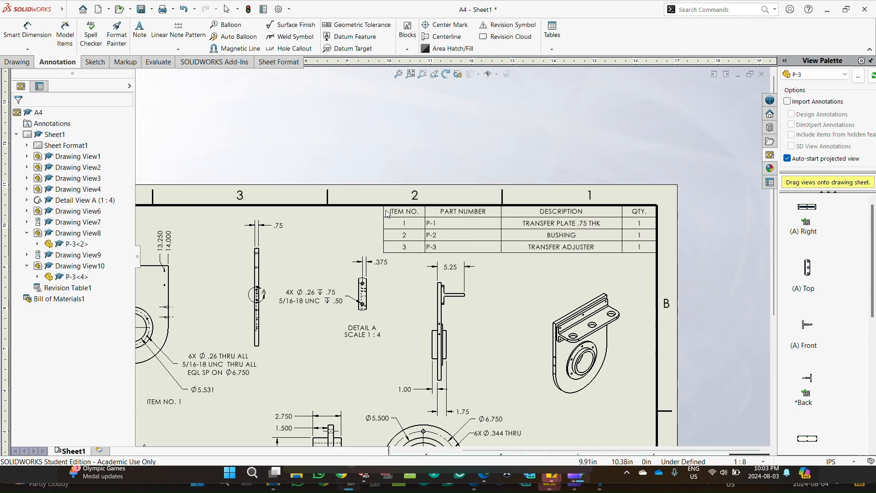
click(387, 214)
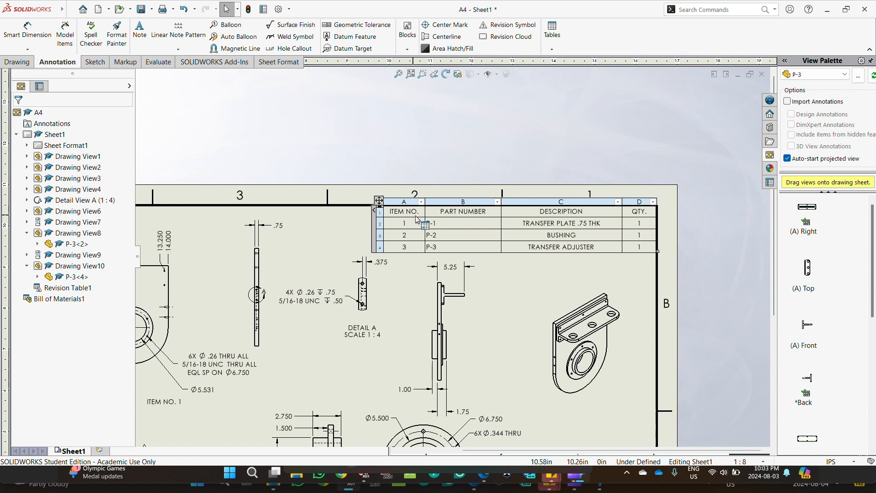
- Center the text in the PART NUMBER column of the bill of materials
click(450, 202)
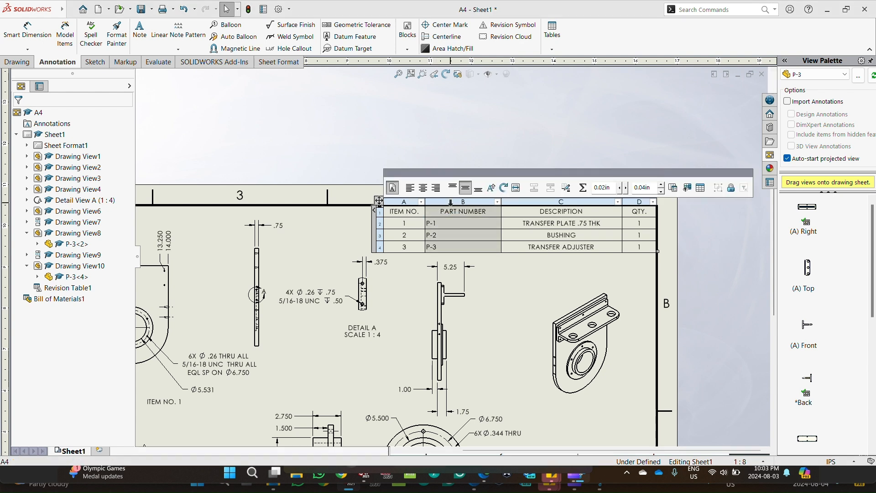
click(428, 190)
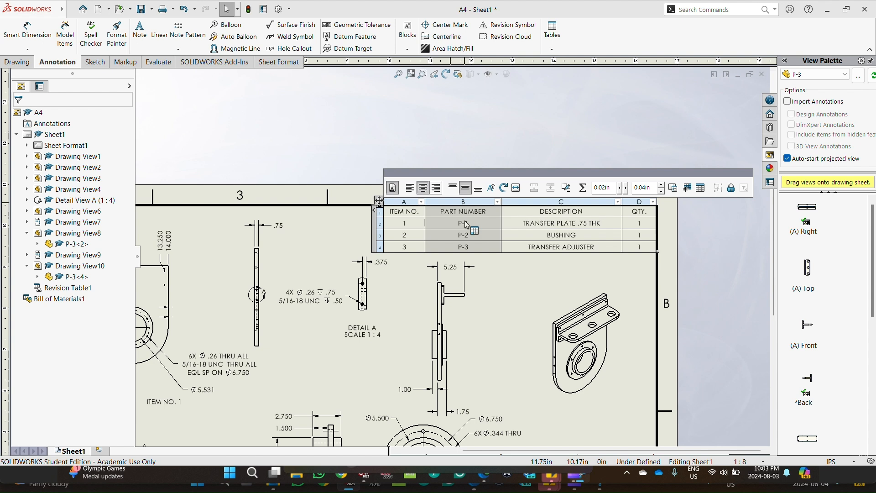
click(522, 267)
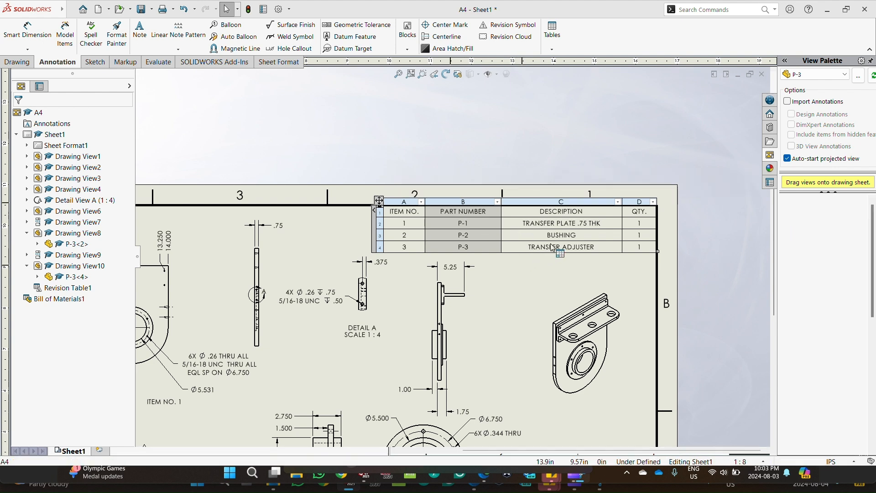
- Insert a custom-property column showing Material immediately after the DESCRIPTION column of the bill of materials
click(607, 201)
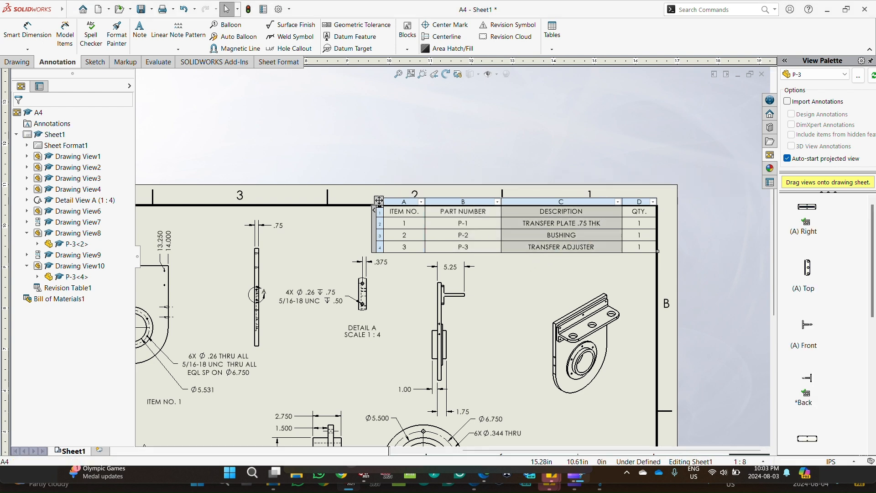
right_click(609, 204)
mouse_move(638, 246)
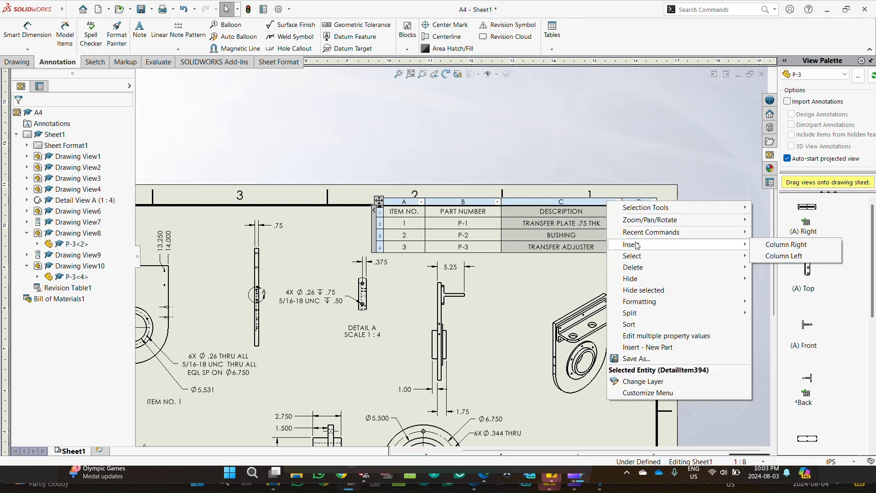
click(766, 246)
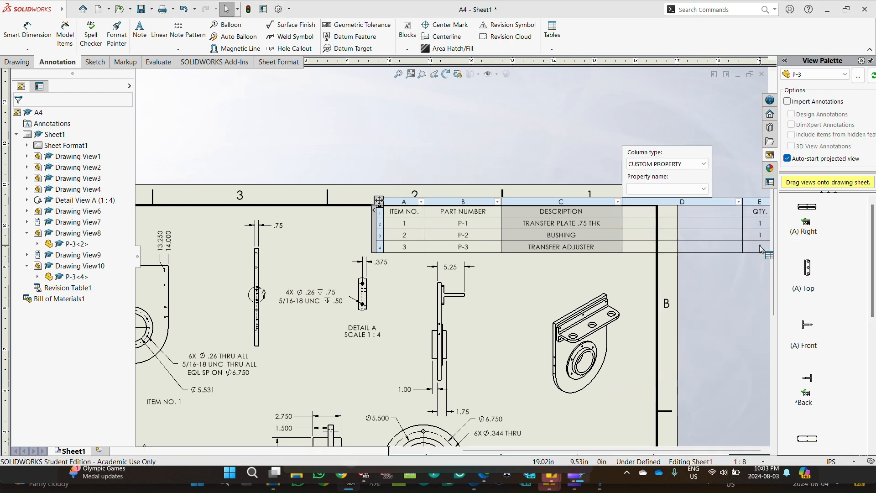
click(686, 189)
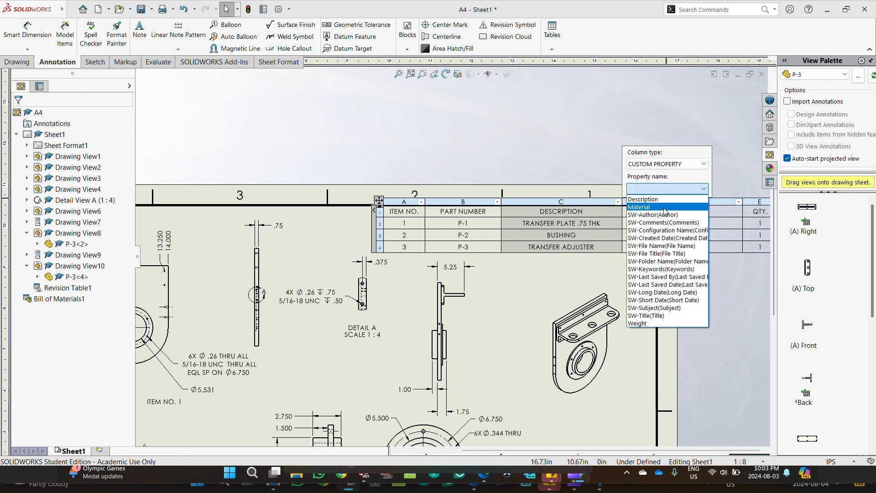
click(666, 208)
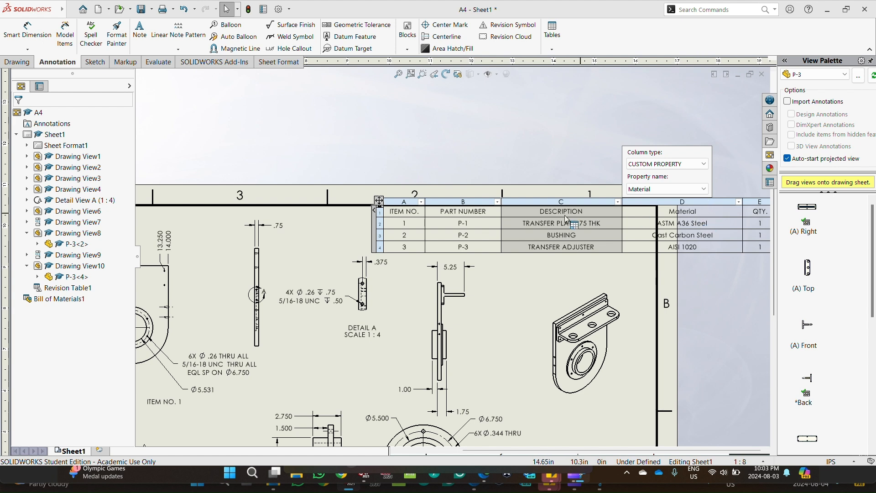
- Shift the bill of materials left and insert a custom-property column showing Weight immediately after the Material column
drag(379, 200, 219, 208)
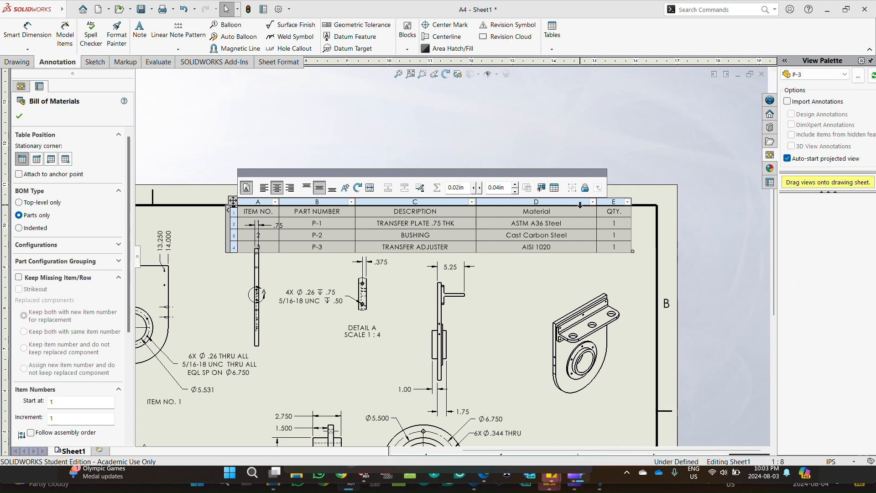
click(579, 201)
right_click(582, 207)
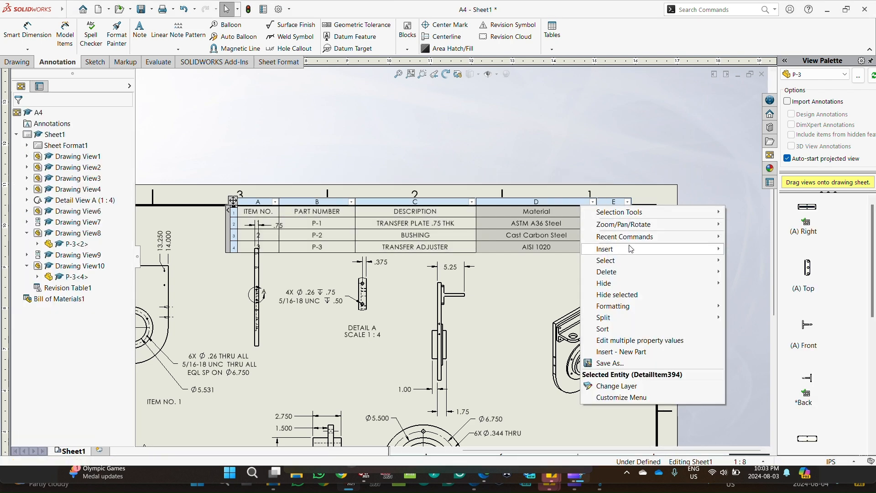
mouse_move(632, 249)
click(758, 250)
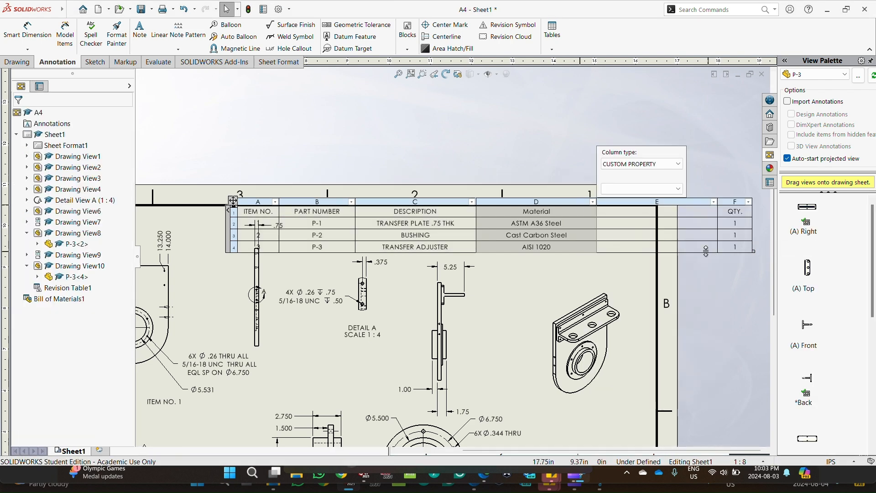
click(678, 189)
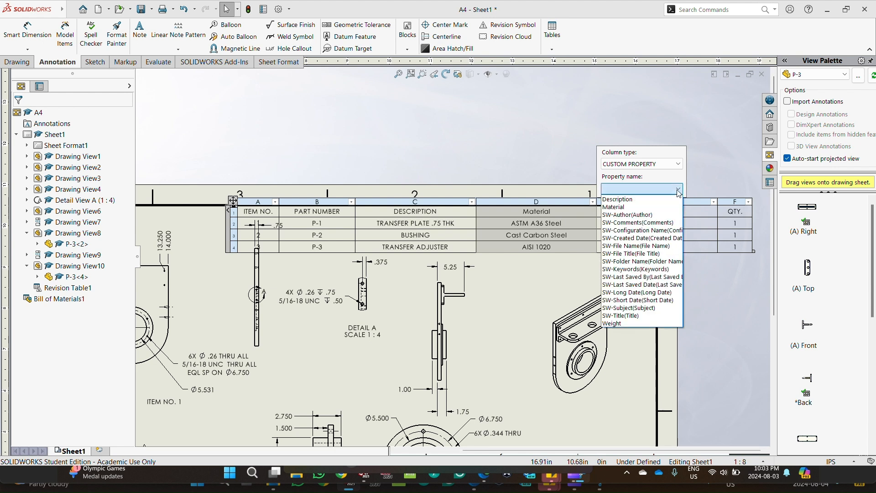
click(637, 325)
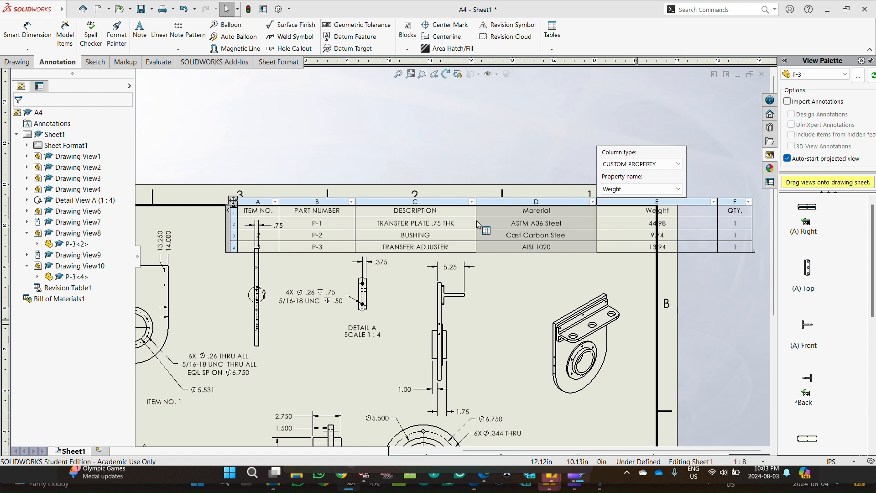
- Narrow the DESCRIPTION, Material, Weight and PART NUMBER columns and align the bill of materials with the sheet border's upper-right corner
drag(475, 223, 441, 223)
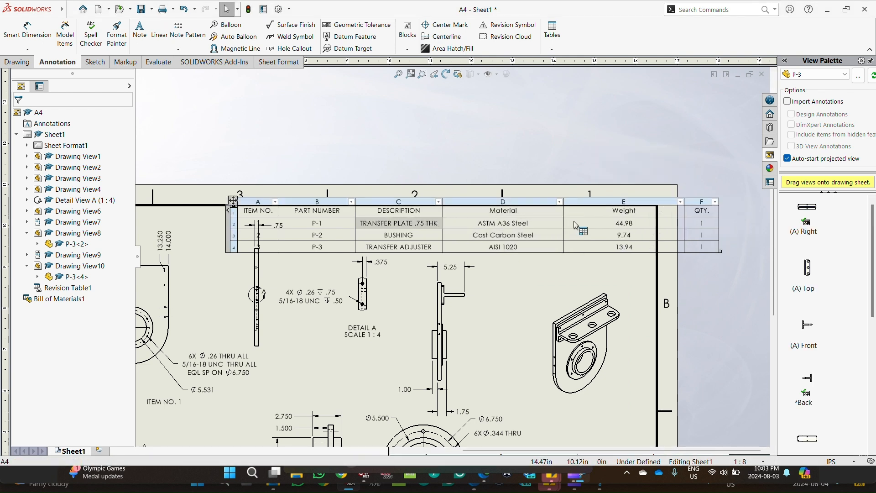
drag(565, 221, 519, 227)
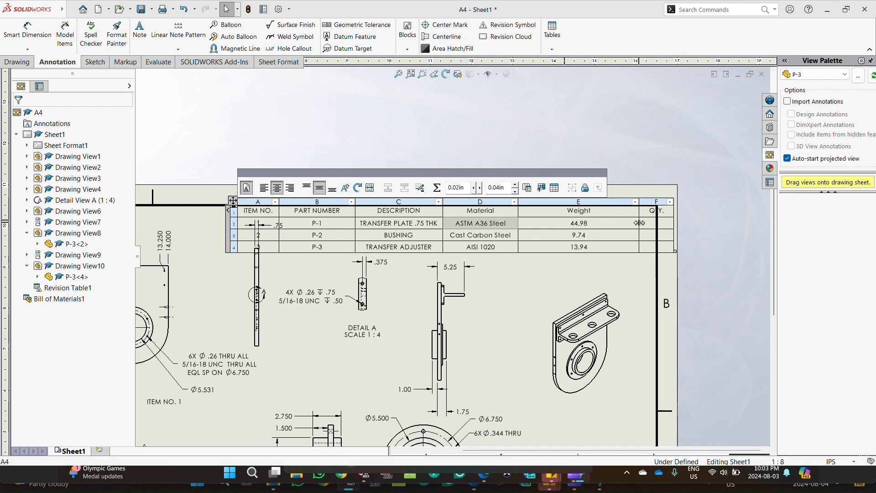
drag(641, 223, 566, 242)
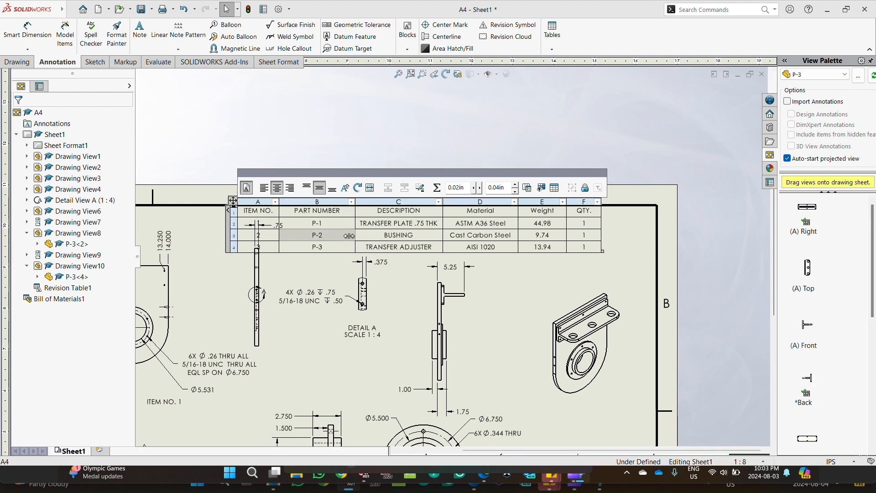
drag(348, 236, 335, 236)
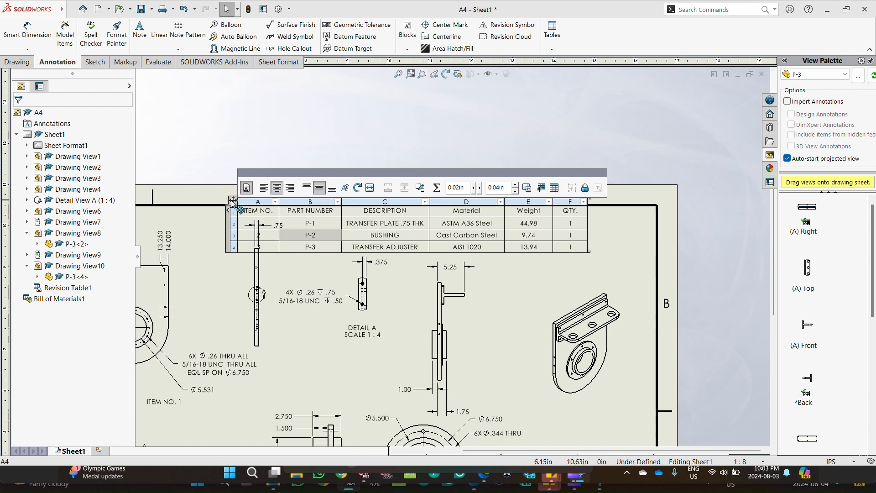
drag(233, 201, 295, 210)
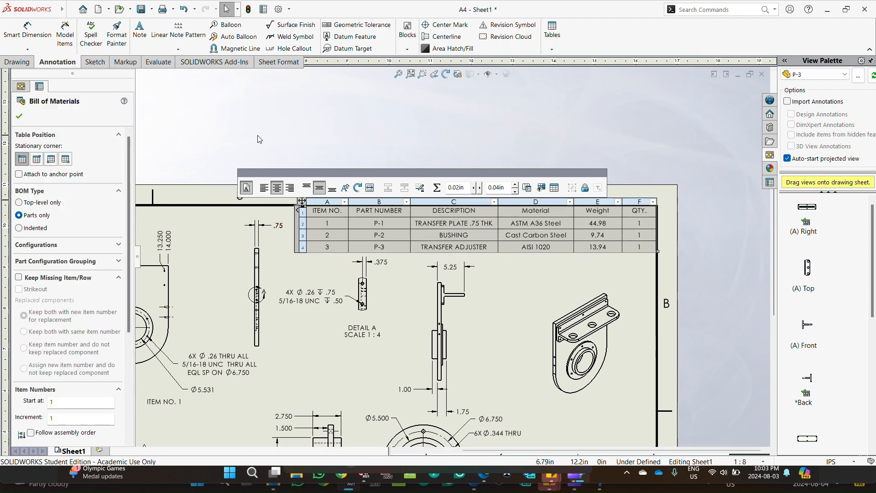
click(259, 139)
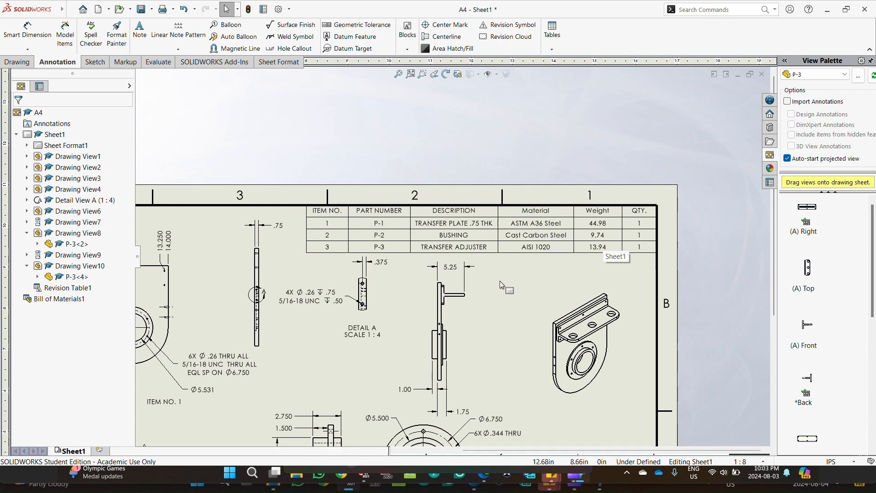
scroll(503, 285, up, 3)
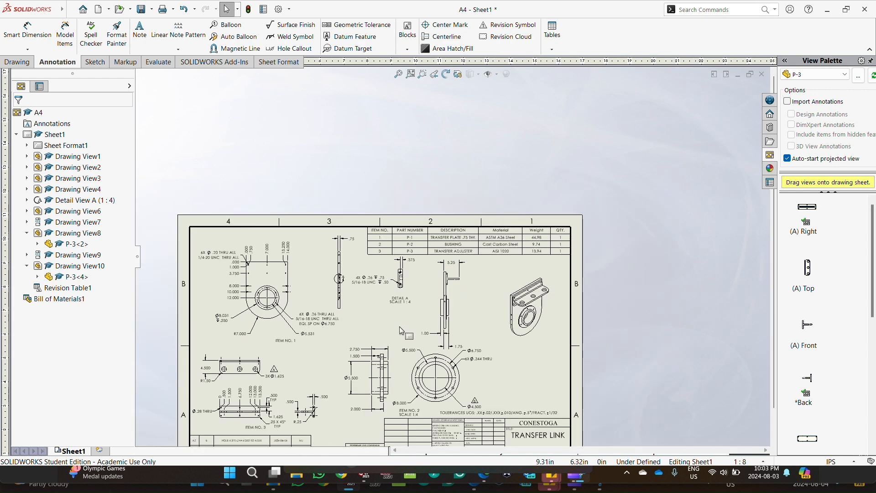
scroll(445, 292, up, 3)
scroll(415, 318, down, 3)
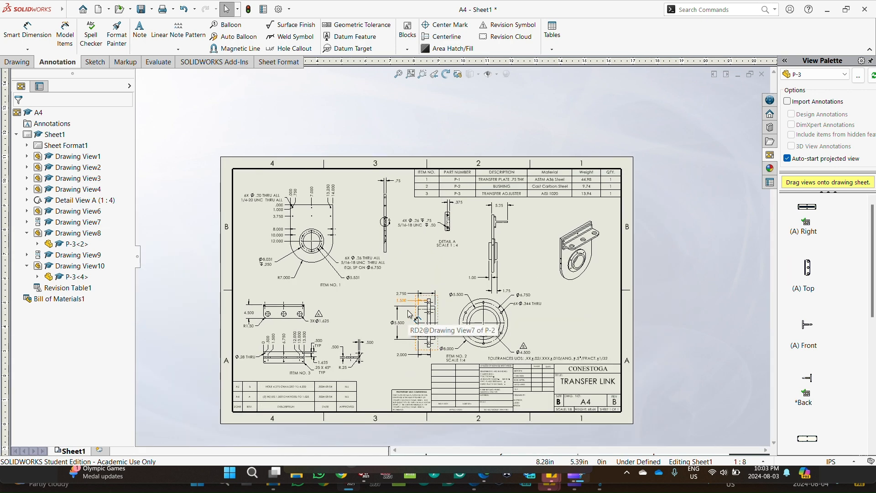
scroll(409, 314, down, 2)
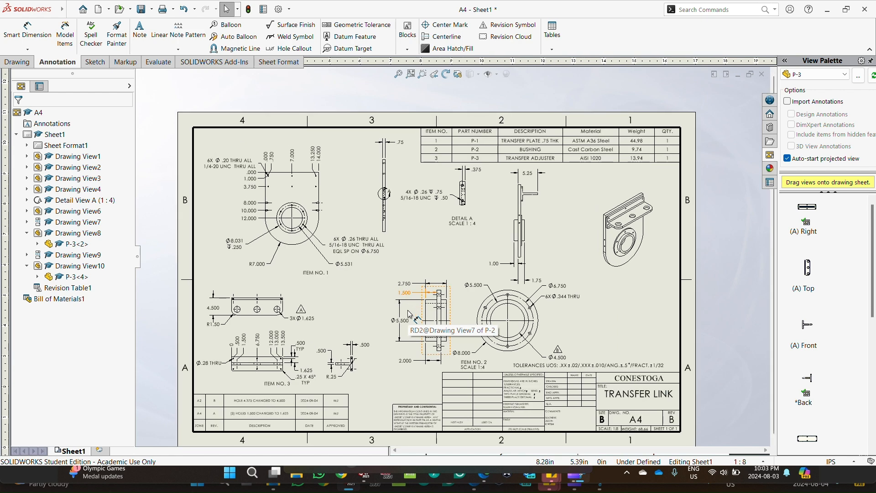
scroll(410, 314, down, 1)
scroll(410, 314, up, 2)
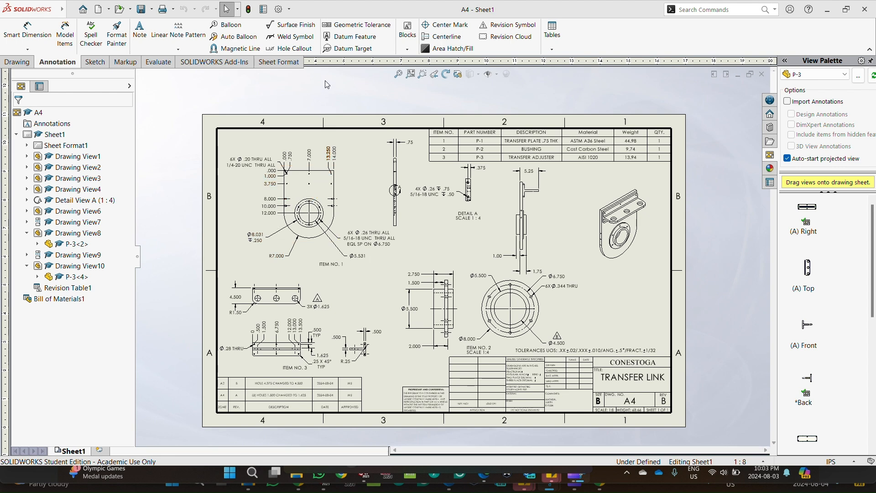
- Start the Balloon command and check the reference A4.pdf for the balloon placement around the isometric view
click(228, 27)
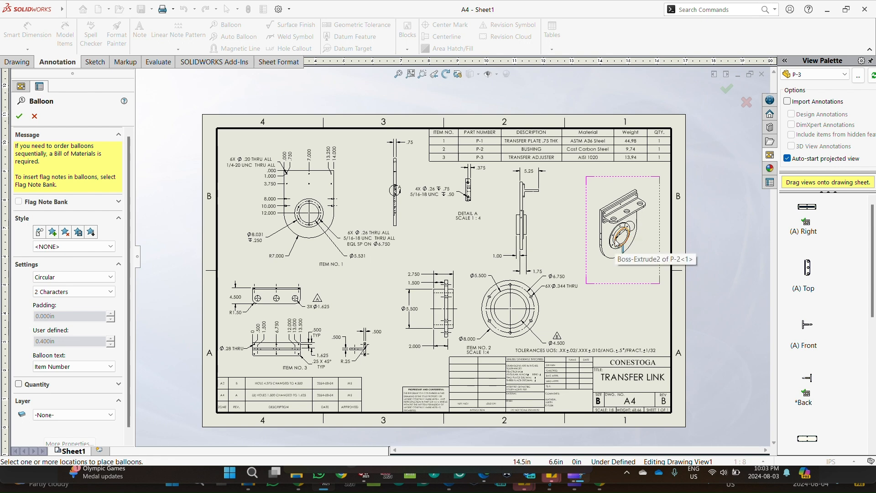
key(alt+Tab)
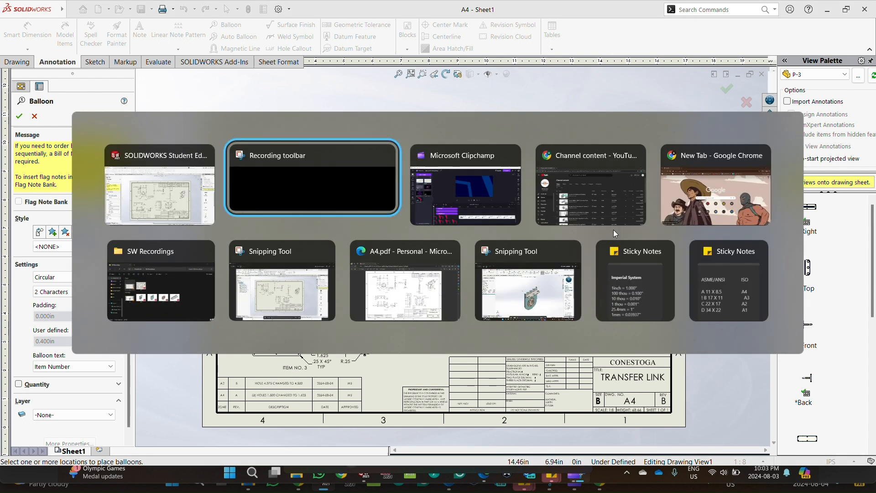
key(alt+Tab)
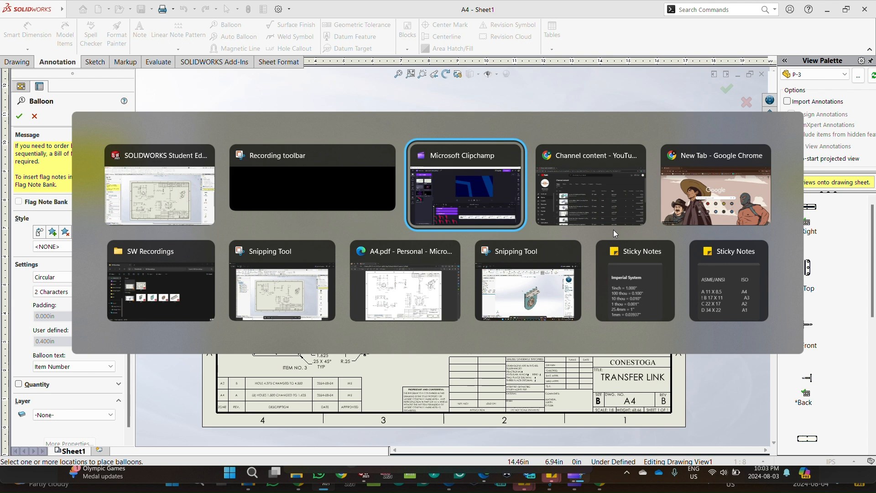
key(alt+Tab)
key(alt+Tab)
key(alt+Tab)
key(alt+Tab)
key(alt+Tab)
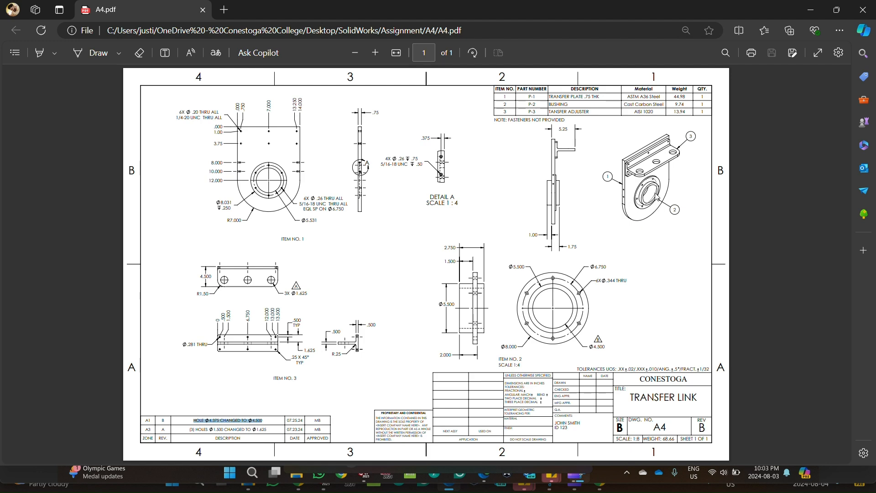
key(alt+Tab)
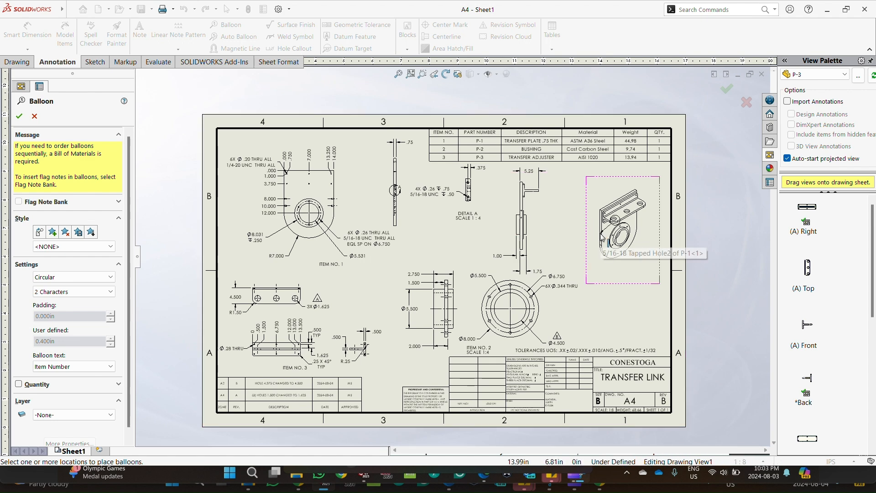
- Add item-number balloons in the isometric view for the transfer plate at its upper left and the bushing at its lower right
scroll(601, 238, down, 6)
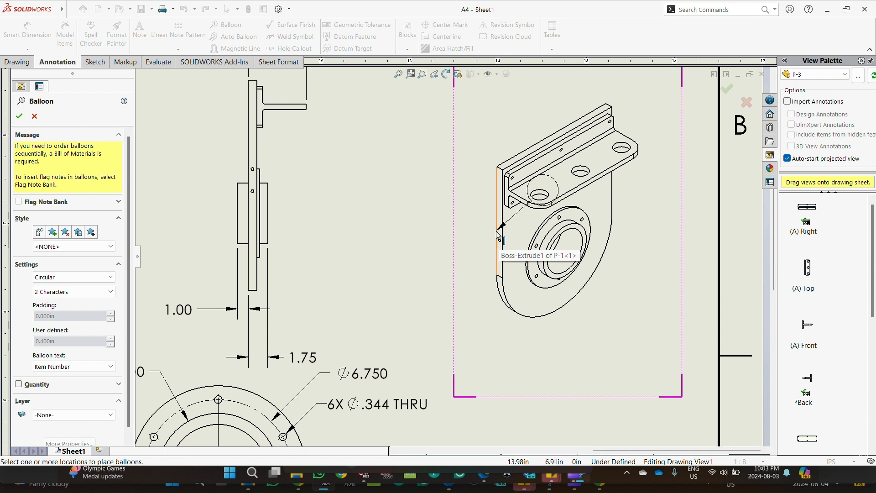
click(498, 231)
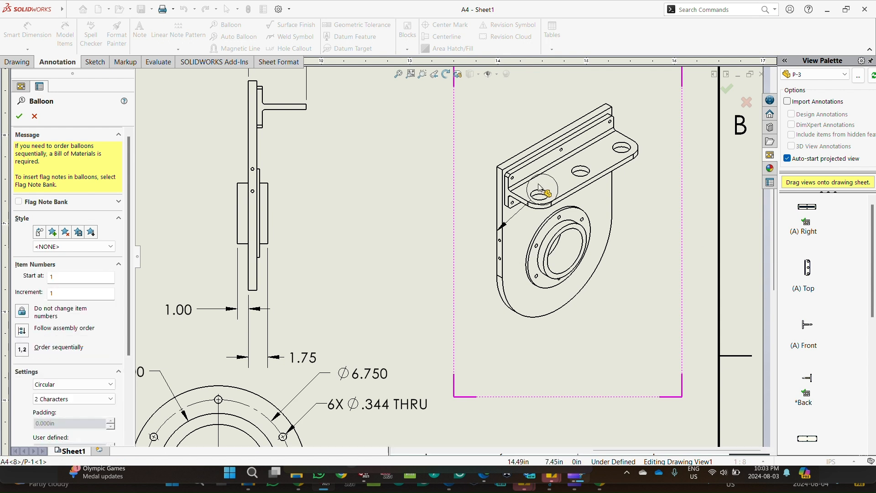
click(463, 187)
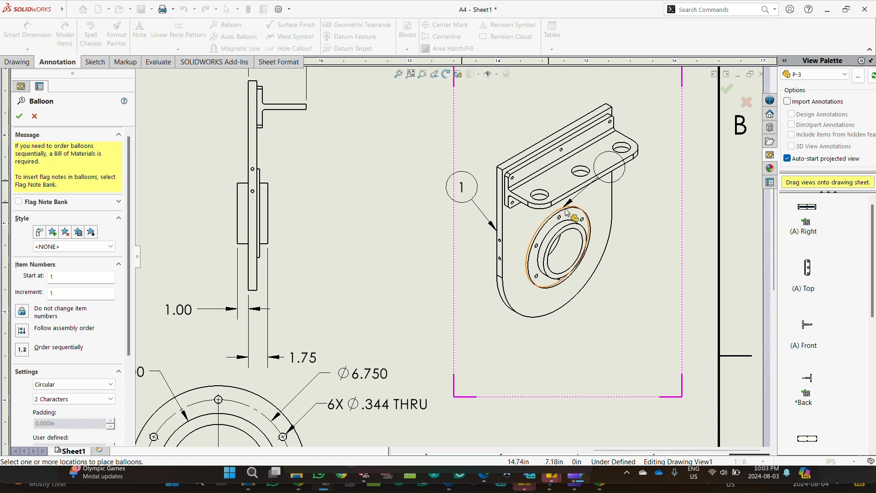
click(587, 234)
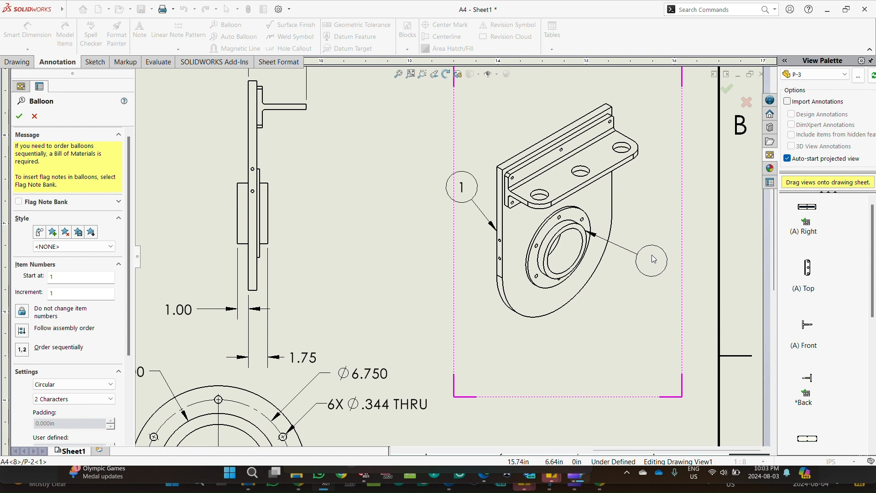
click(651, 263)
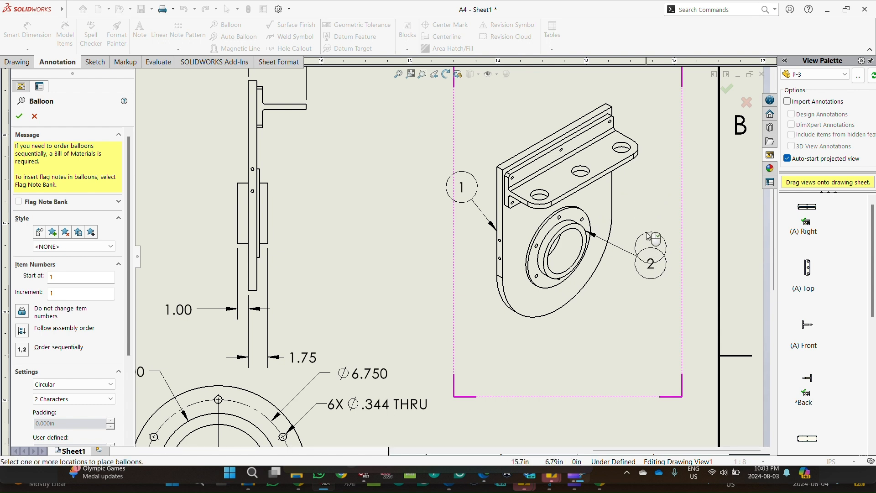
- Add an item-number balloon for the transfer adjuster above the upper-right end of the isometric view and finish ballooning
click(612, 122)
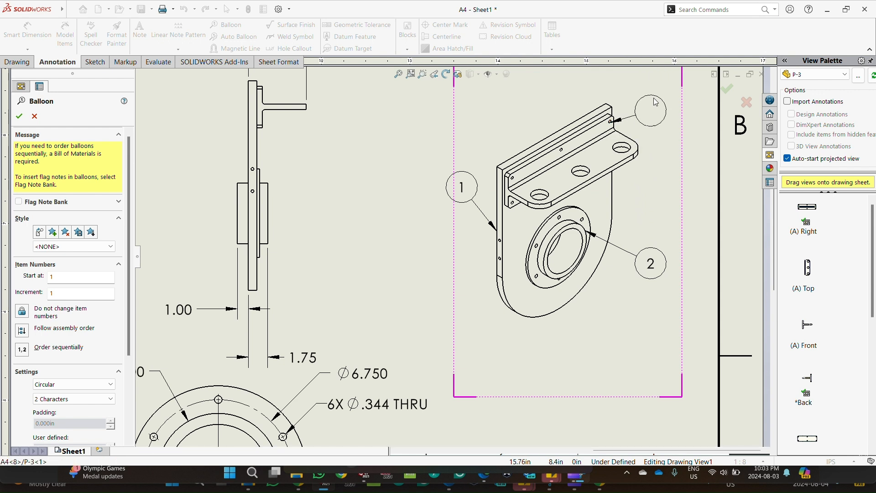
key(z)
key(z)
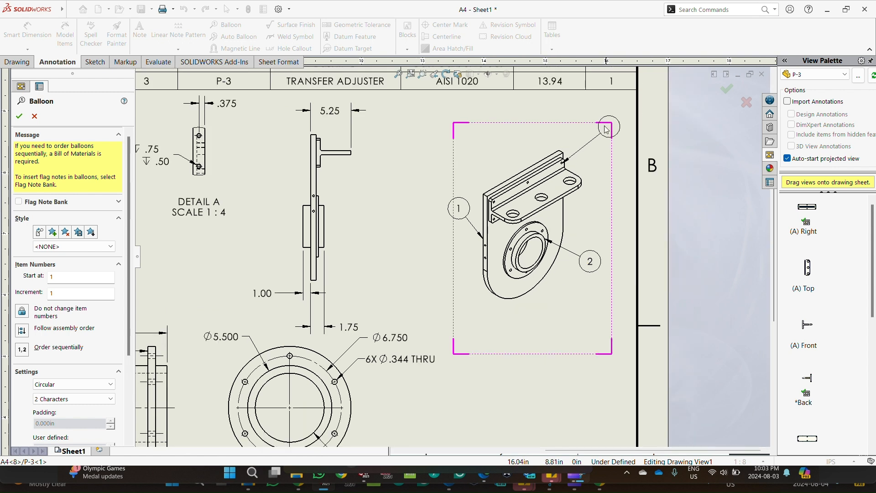
click(593, 138)
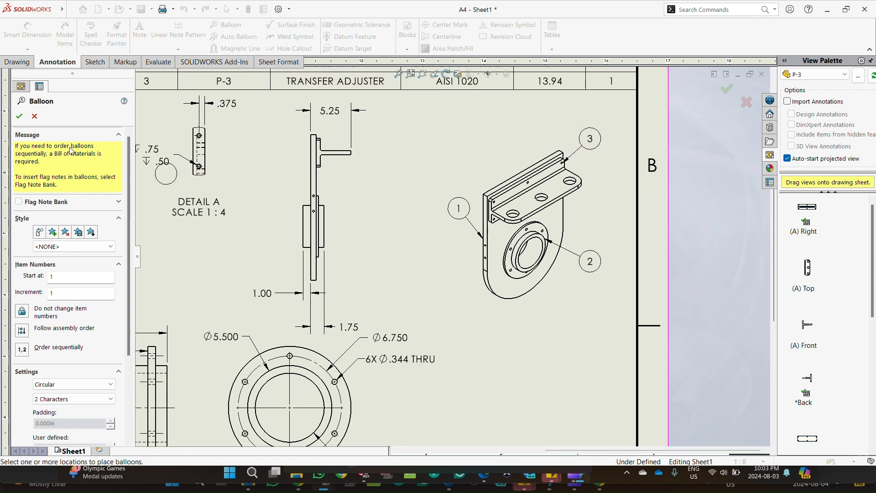
click(19, 116)
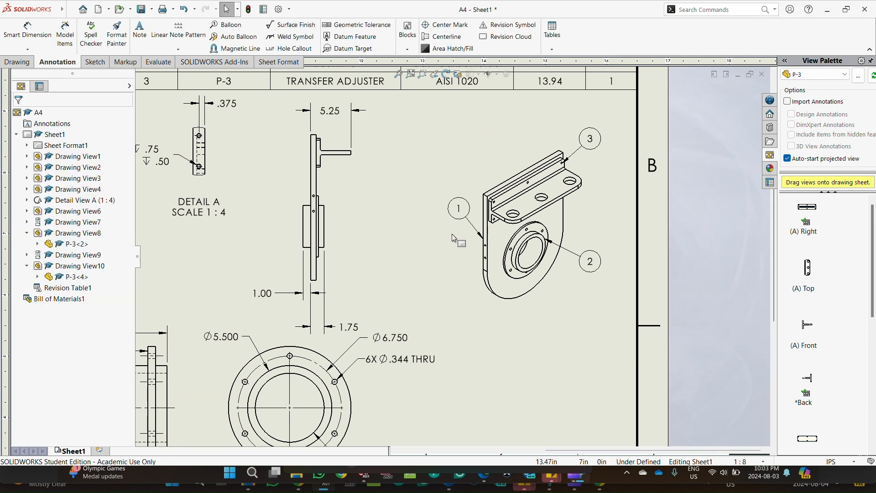
- Check the isometric view's placement in the reference A4.pdf and move the ballooned assembly view slightly down and left on the sheet
key(alt+Tab)
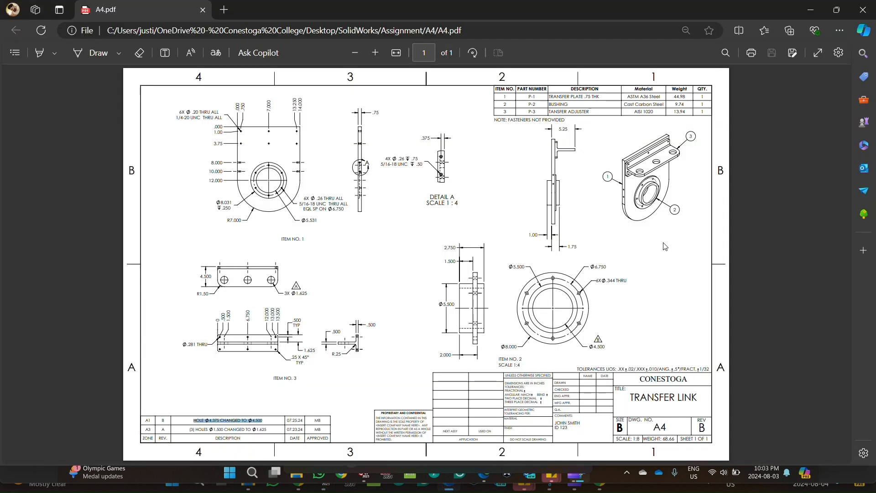
key(alt+Tab)
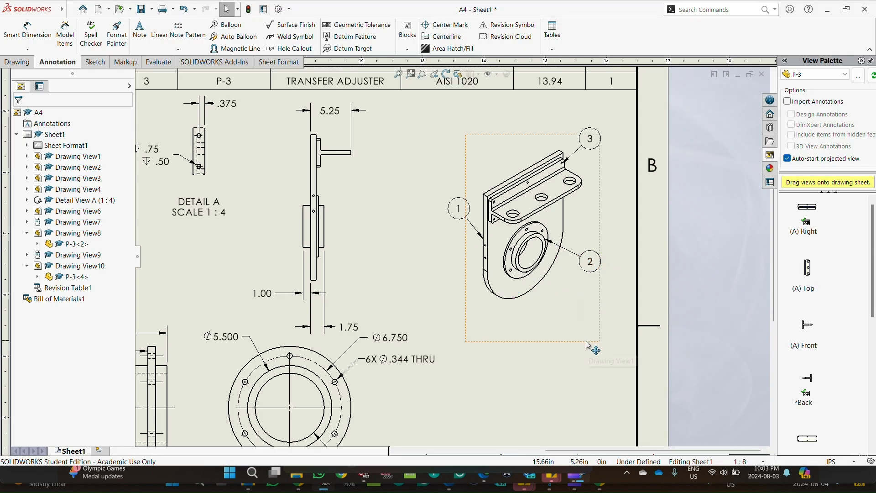
drag(597, 348, 588, 384)
scroll(382, 329, up, 6)
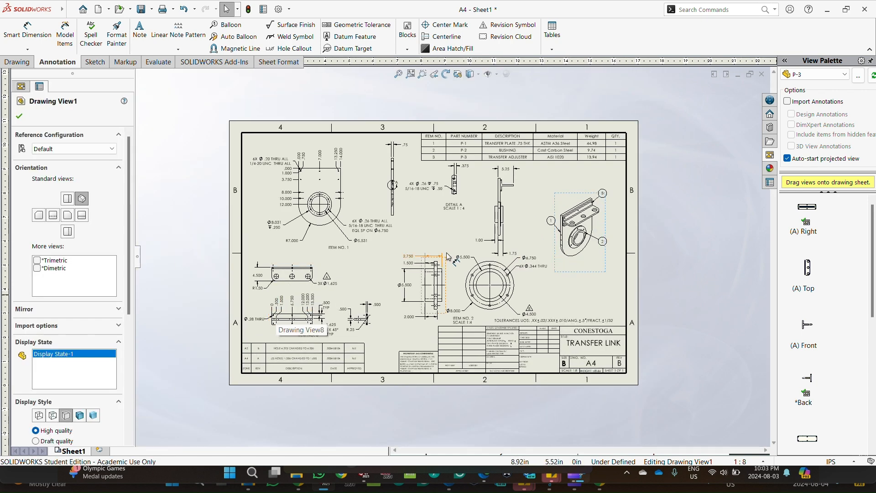
scroll(617, 278, down, 2)
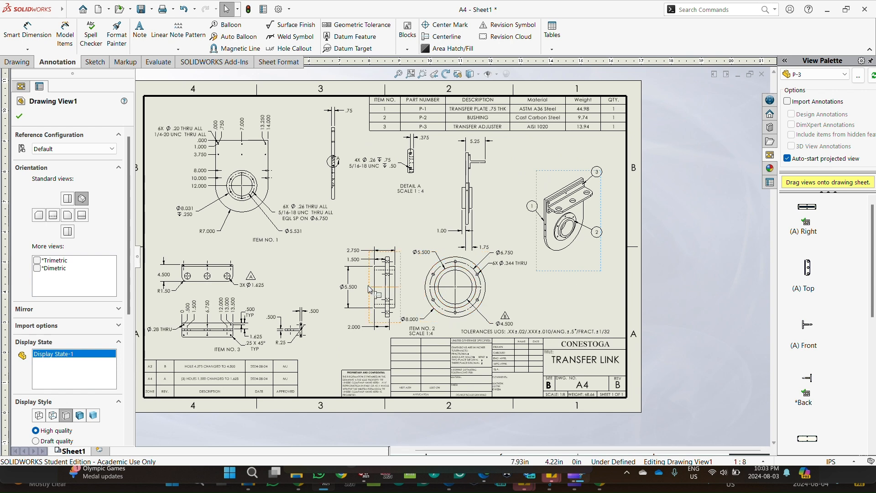
scroll(434, 260, up, 2)
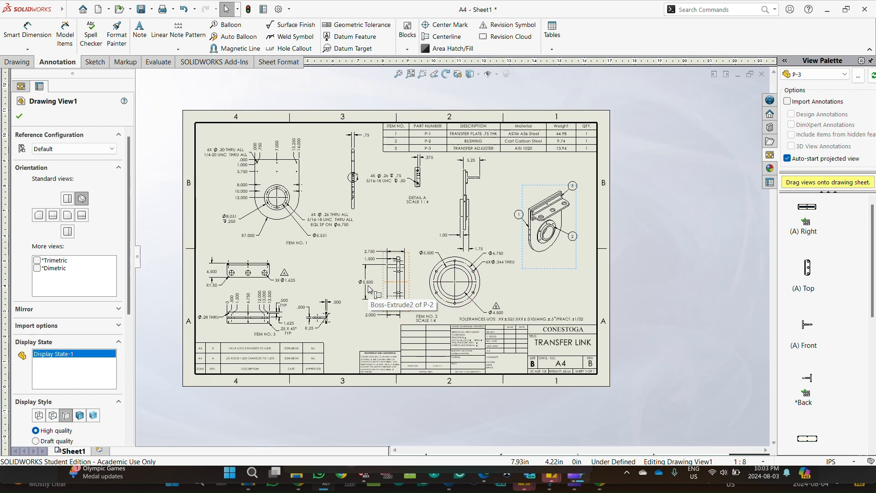
click(19, 116)
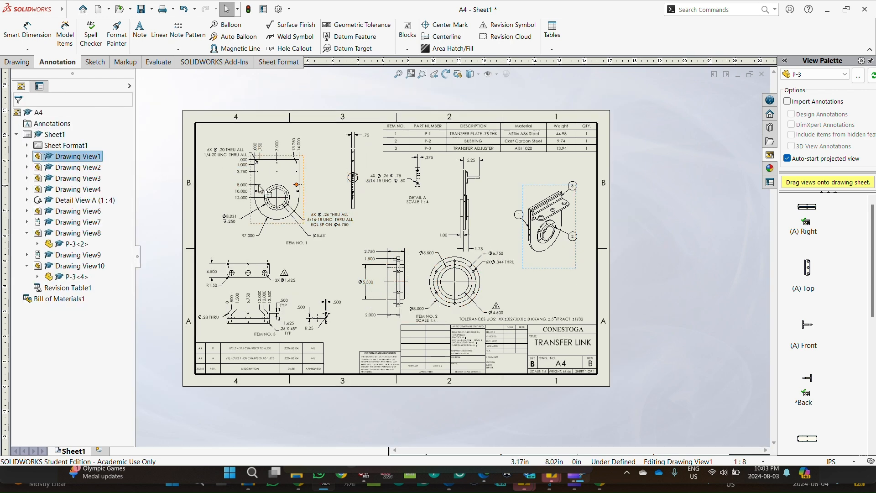